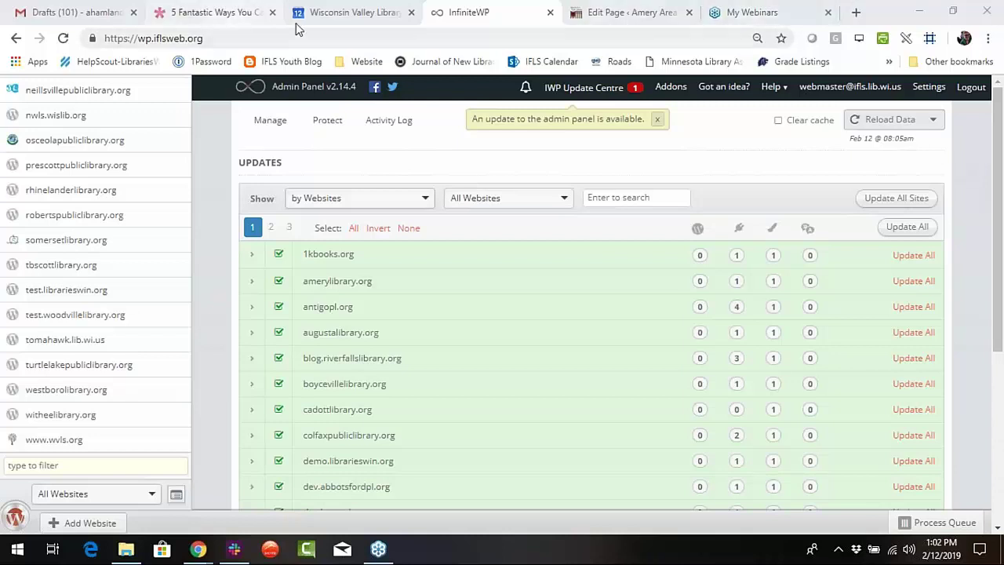
mouse_move(105, 353)
mouse_move(78, 436)
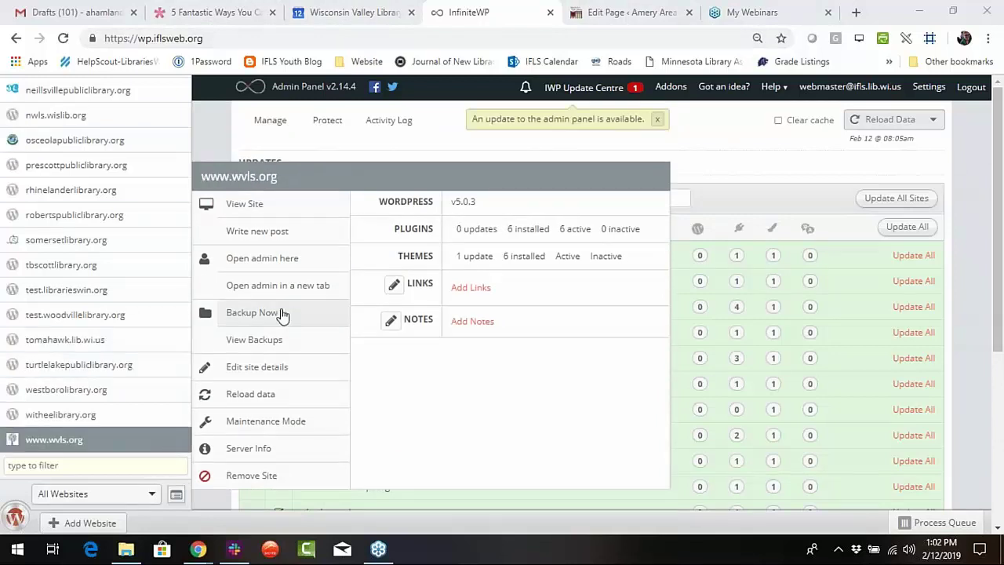
click(278, 285)
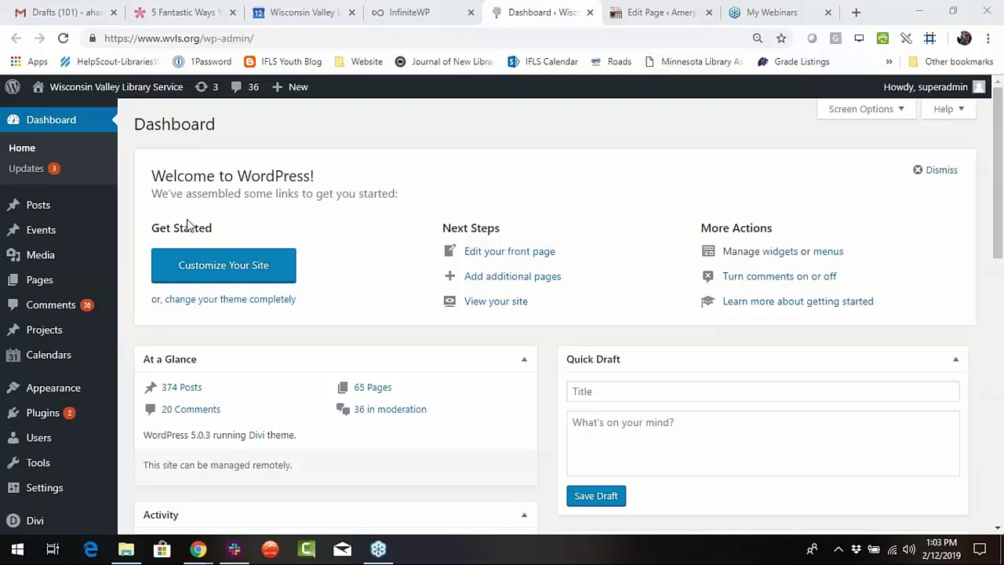
mouse_move(38, 260)
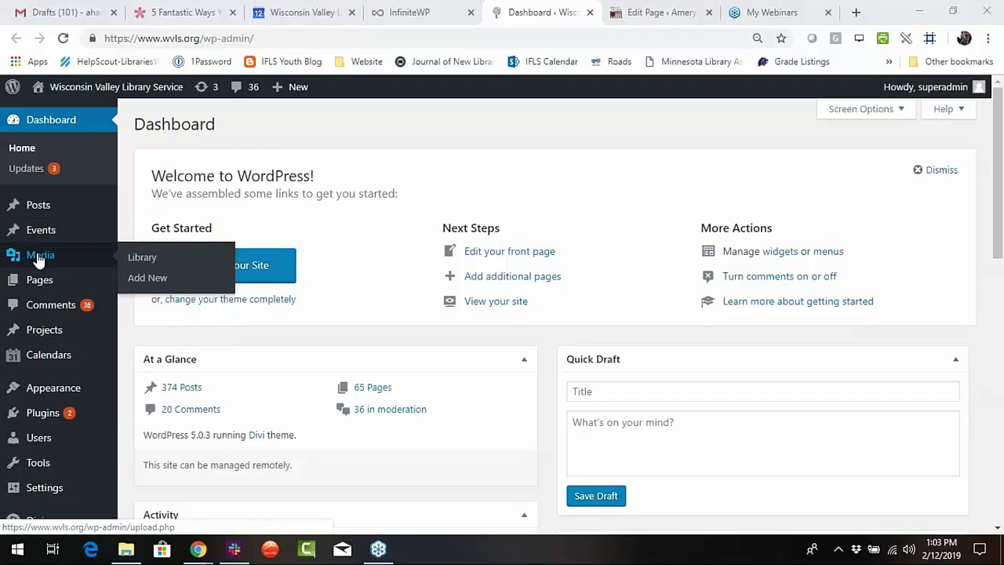
click(139, 258)
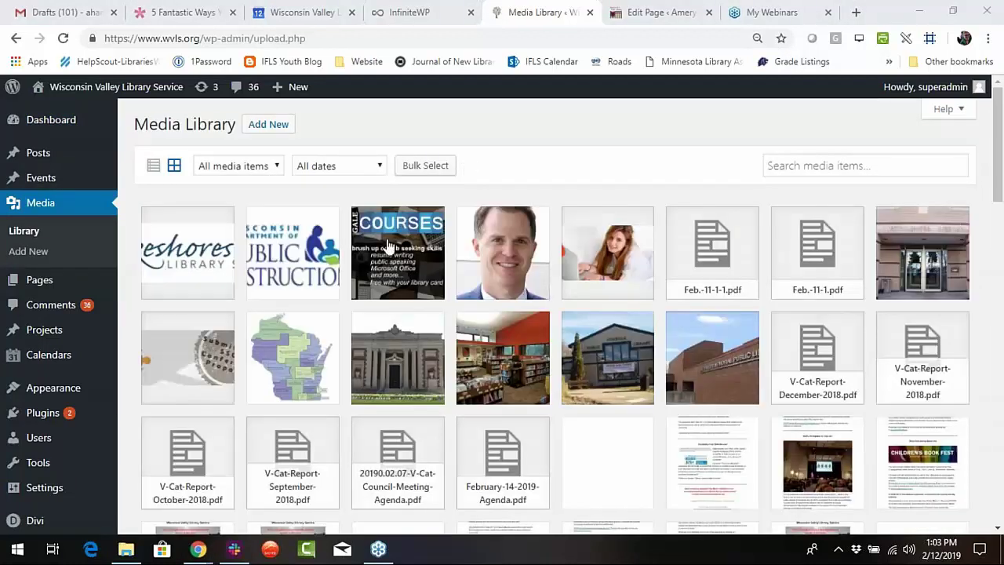
Examine the title, alt text and description in the Gale Courses image's attachment details, leaving them as they are.
click(390, 250)
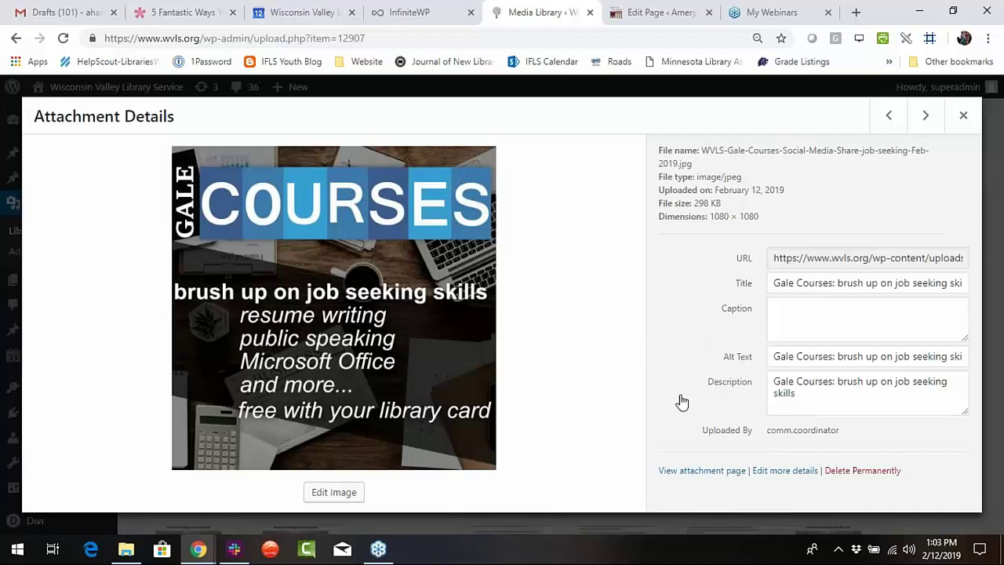
drag(775, 357, 964, 355)
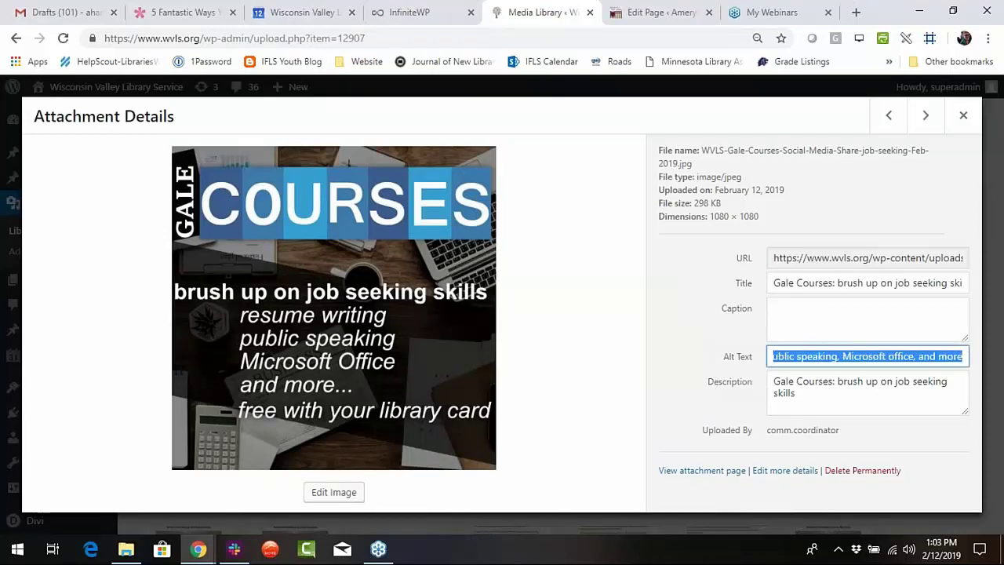
click(806, 357)
click(808, 284)
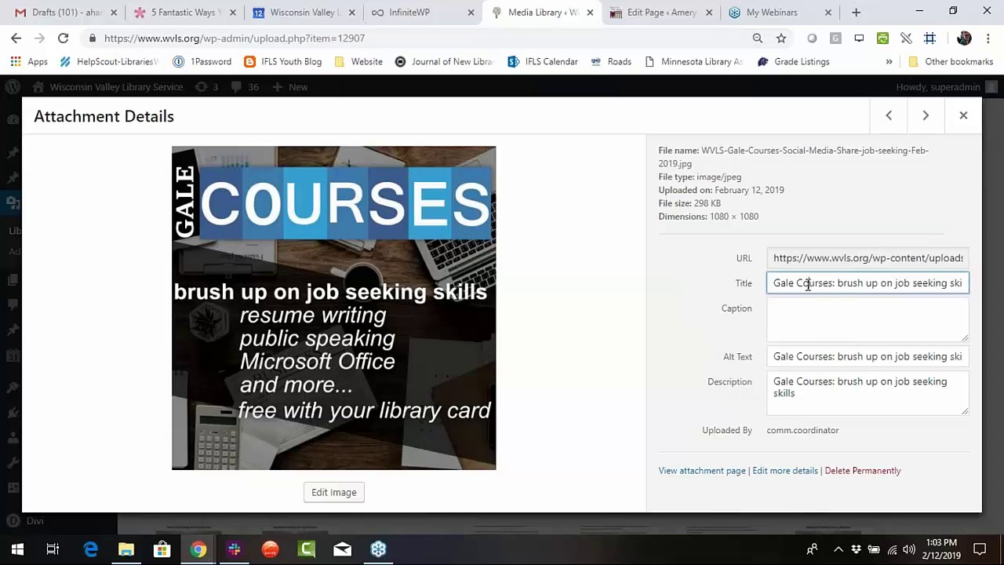
click(797, 356)
click(815, 393)
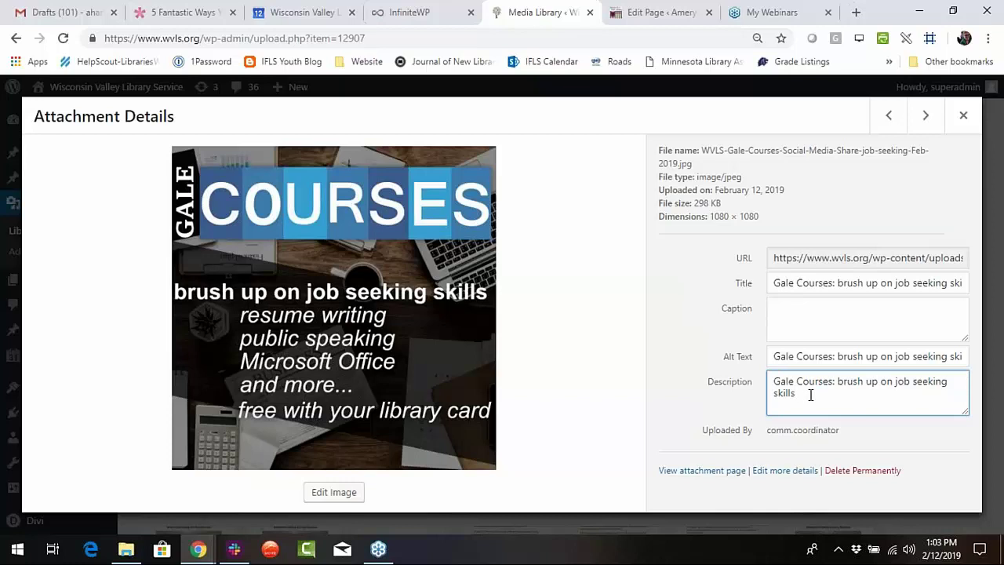
click(837, 357)
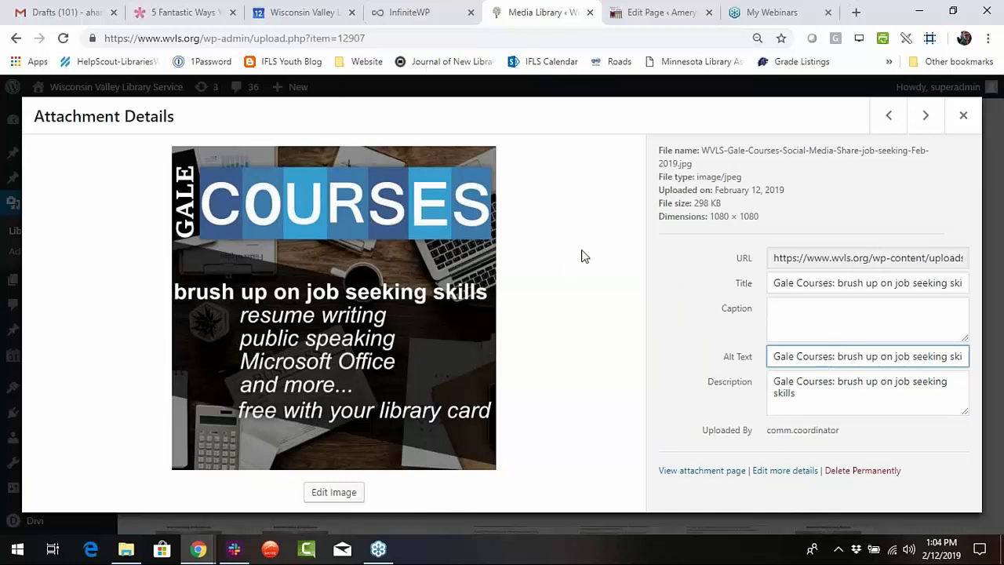
click(963, 115)
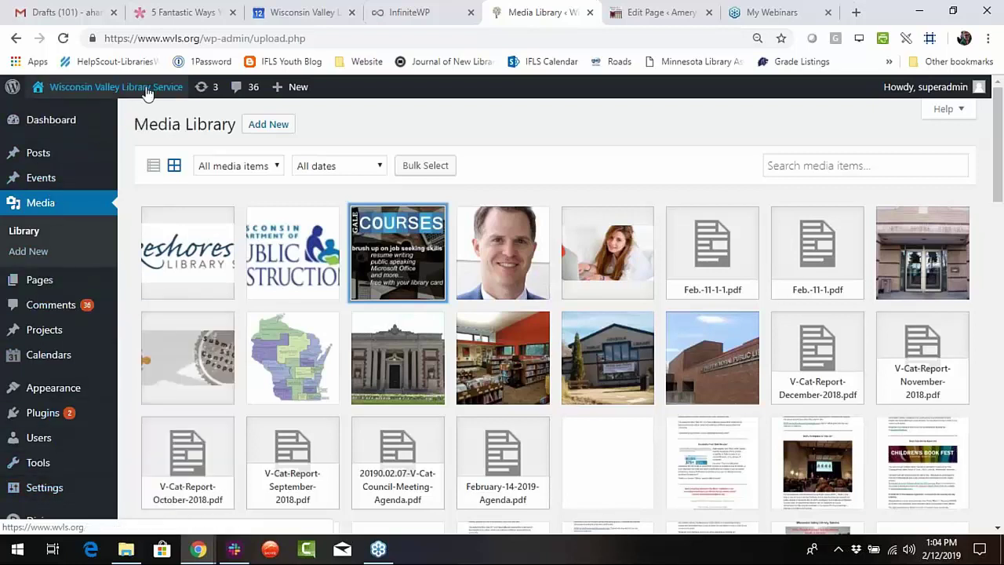
View the attachment details of the Wisconsin Department of Public Instruction logo, and close them.
click(43, 415)
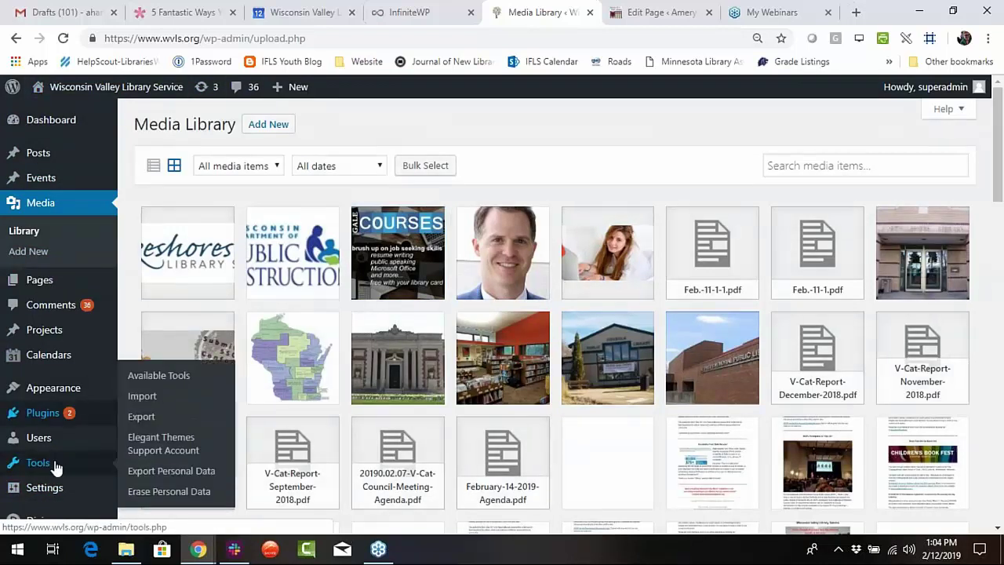
click(39, 207)
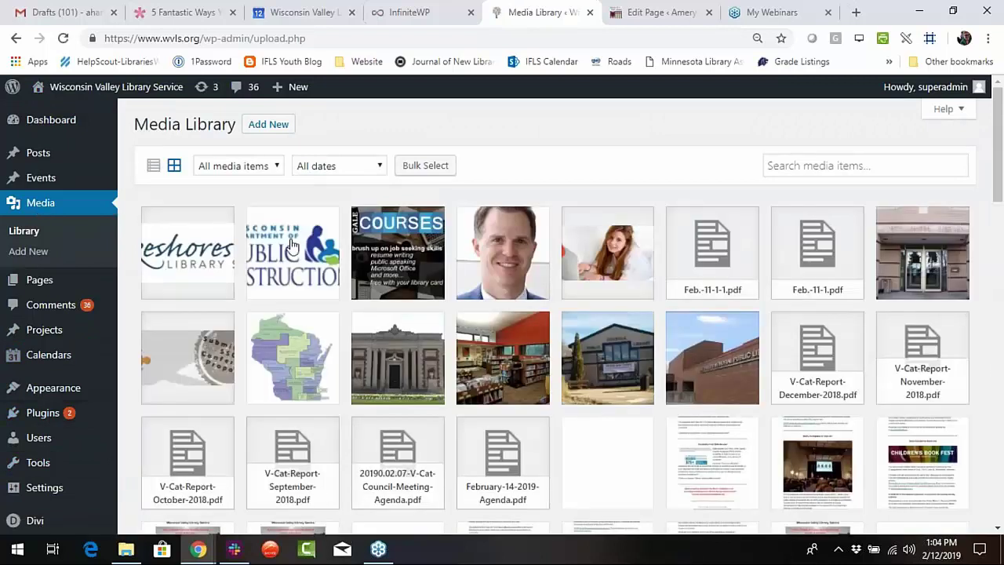
click(293, 246)
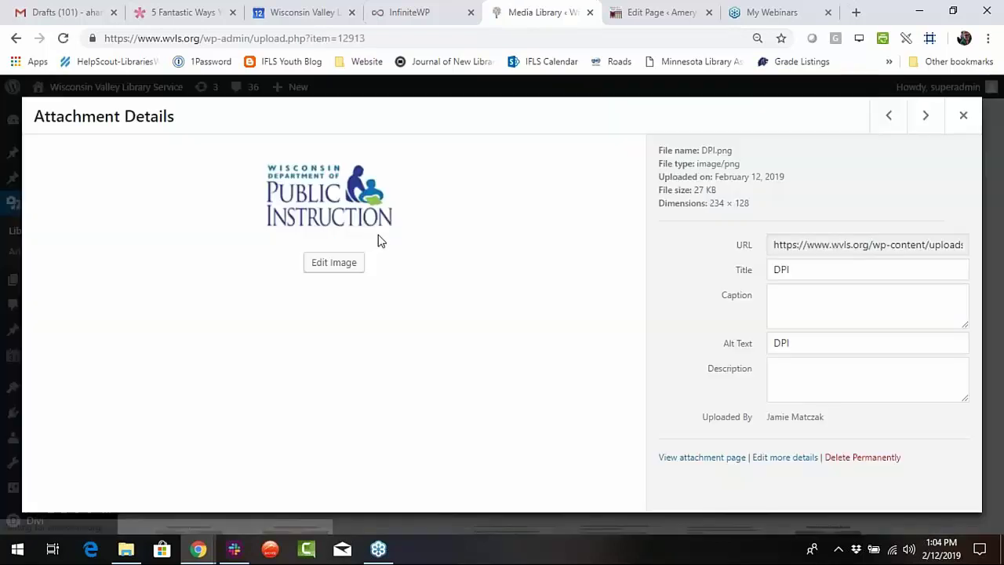
click(963, 115)
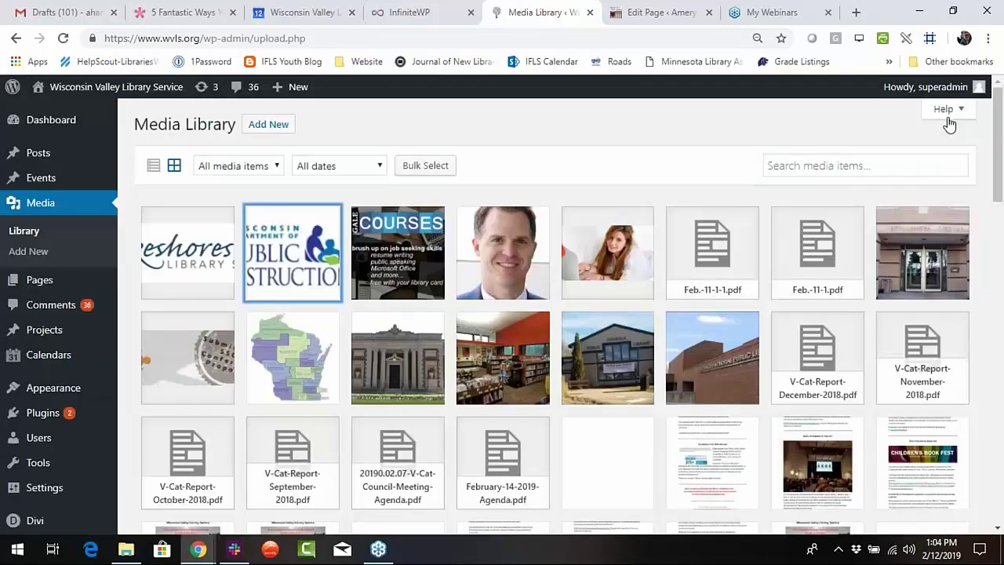
Reopen the Gale Courses image's attachment details to check its alt text, and close them.
click(396, 265)
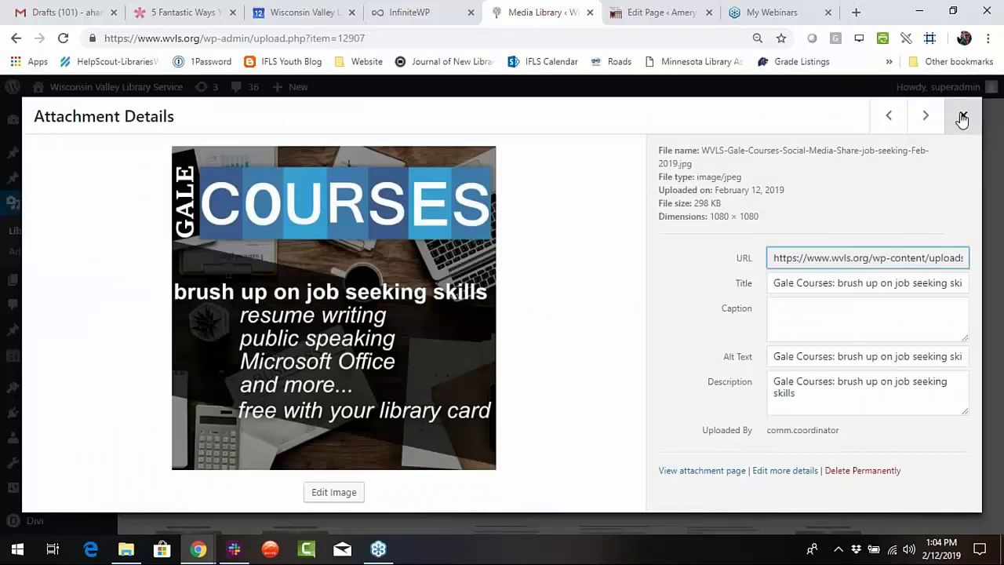
click(963, 115)
click(381, 265)
click(820, 363)
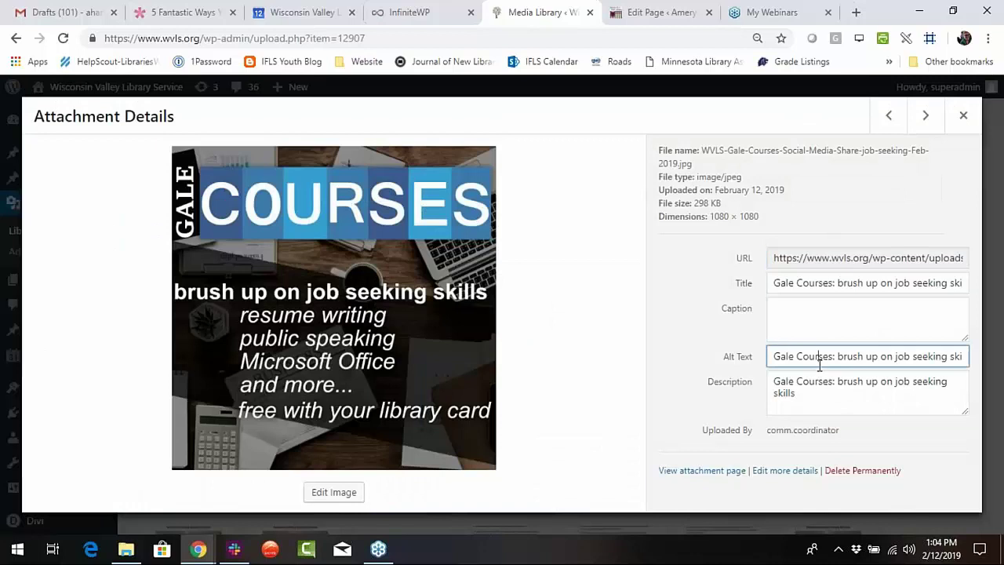
click(963, 115)
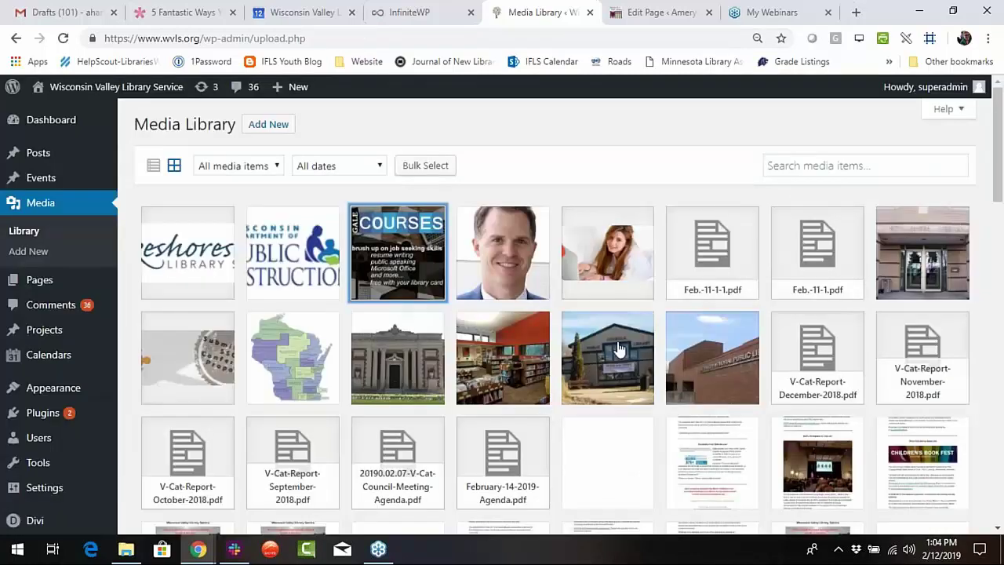
Switch to the Amery Area Public Library page editor and leave it without saving to visit the site's home page.
mouse_move(149, 91)
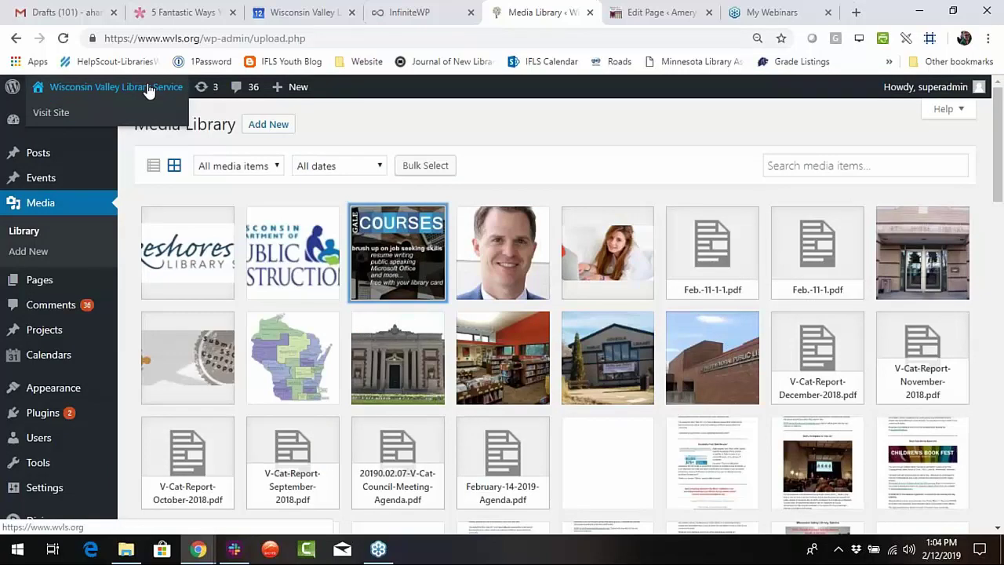
click(644, 12)
click(110, 87)
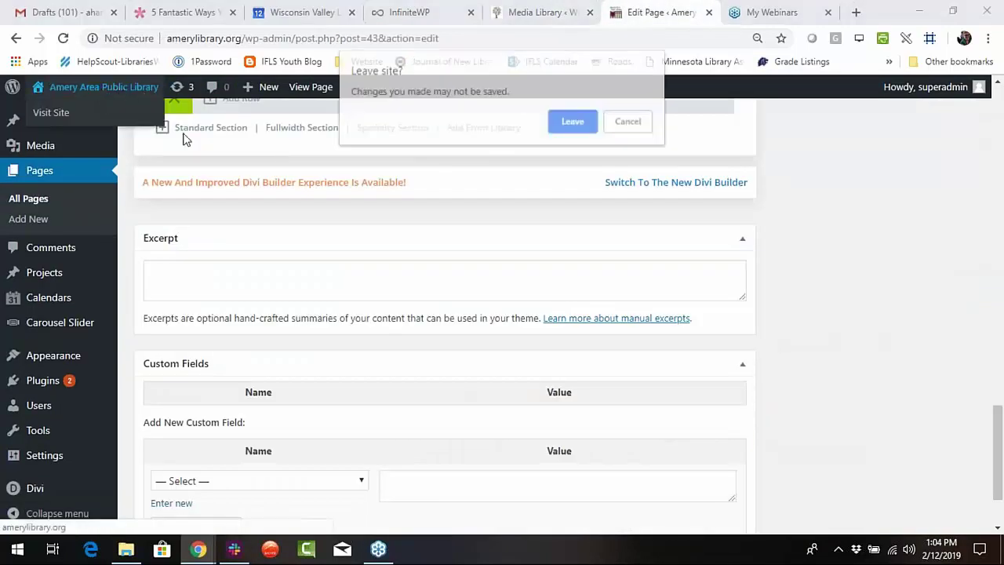
click(571, 129)
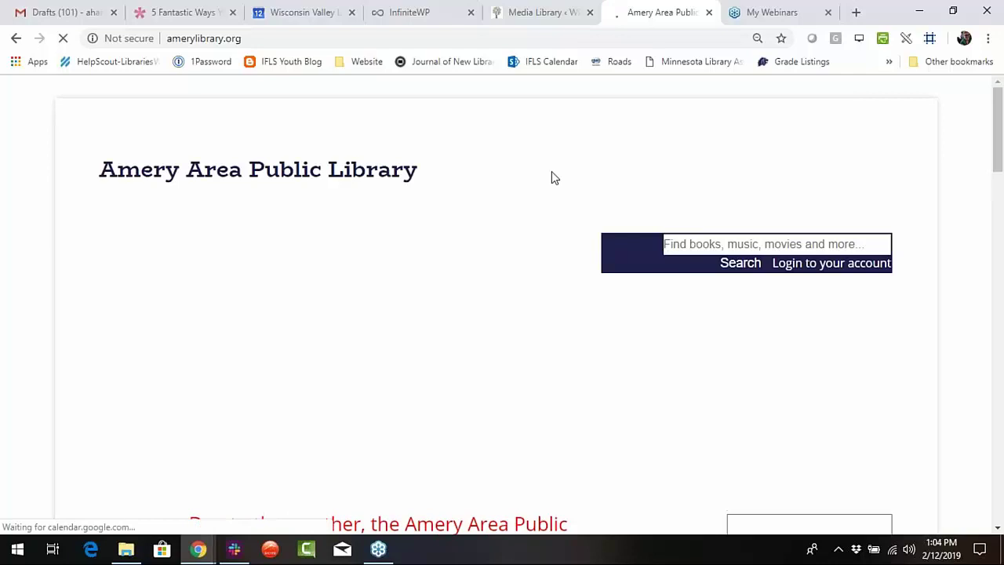
Browse backward through the New Books and New DVDs carousels on the Amery home page.
mouse_move(359, 332)
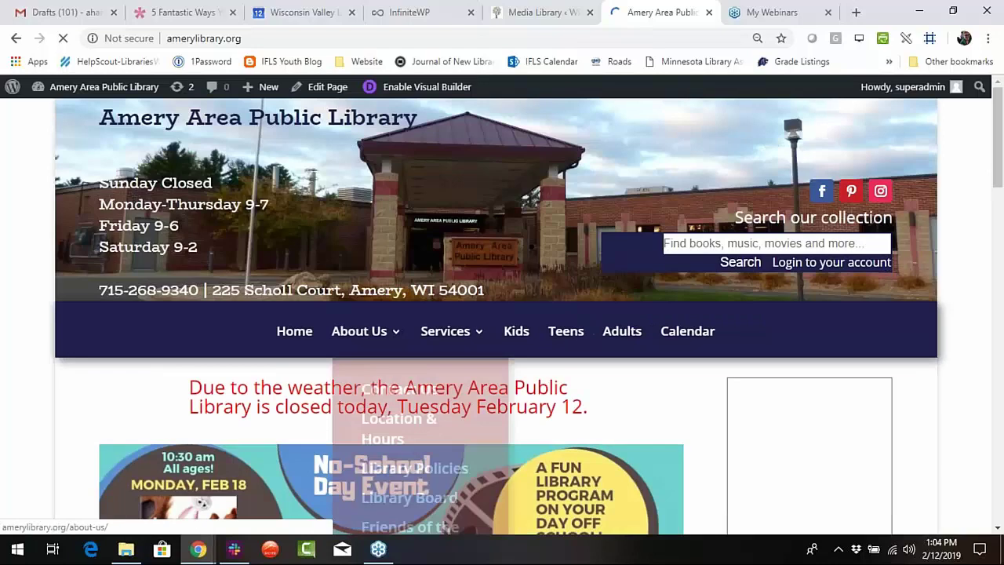
scroll(389, 471, down, 2)
scroll(16, 345, down, 6)
scroll(33, 343, up, 2)
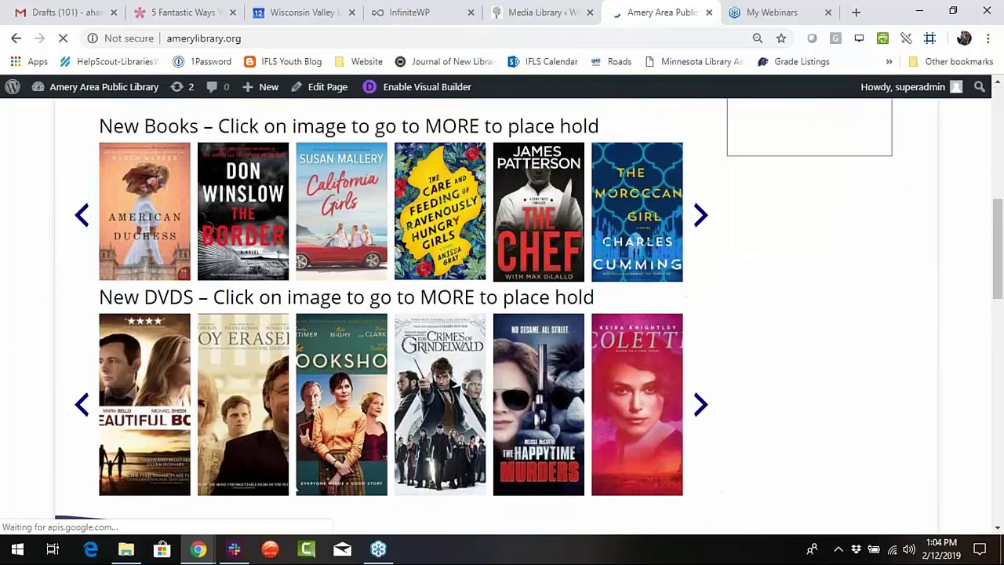
click(81, 215)
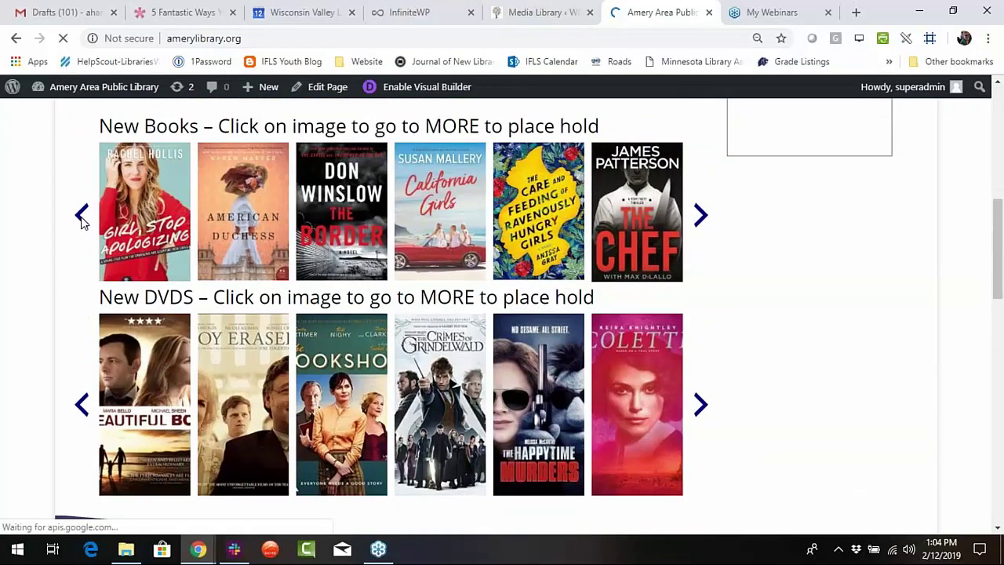
click(81, 215)
click(81, 405)
click(82, 405)
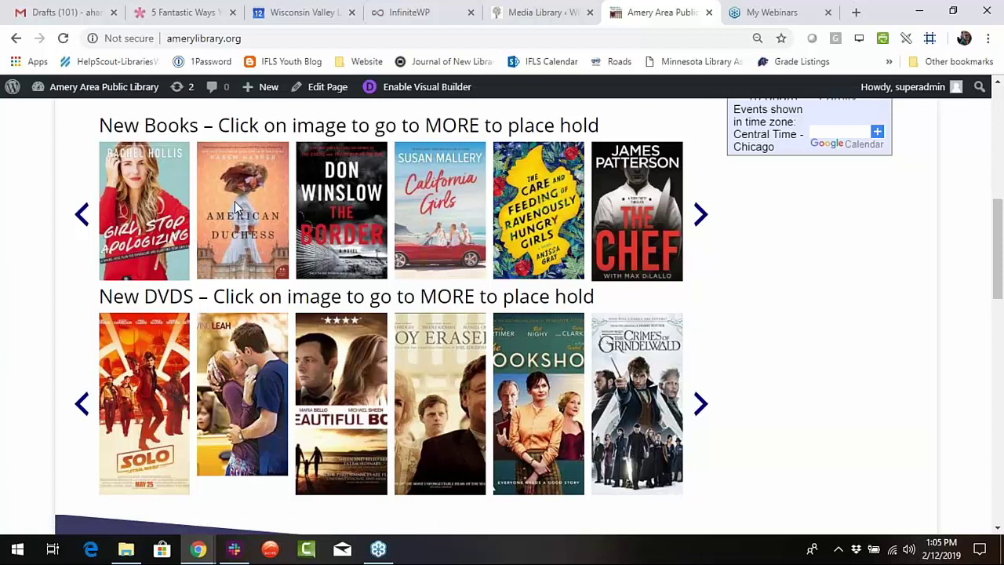
Open the Amery Area Public Library site's Media Library and look through its uploaded images and files.
mouse_move(81, 90)
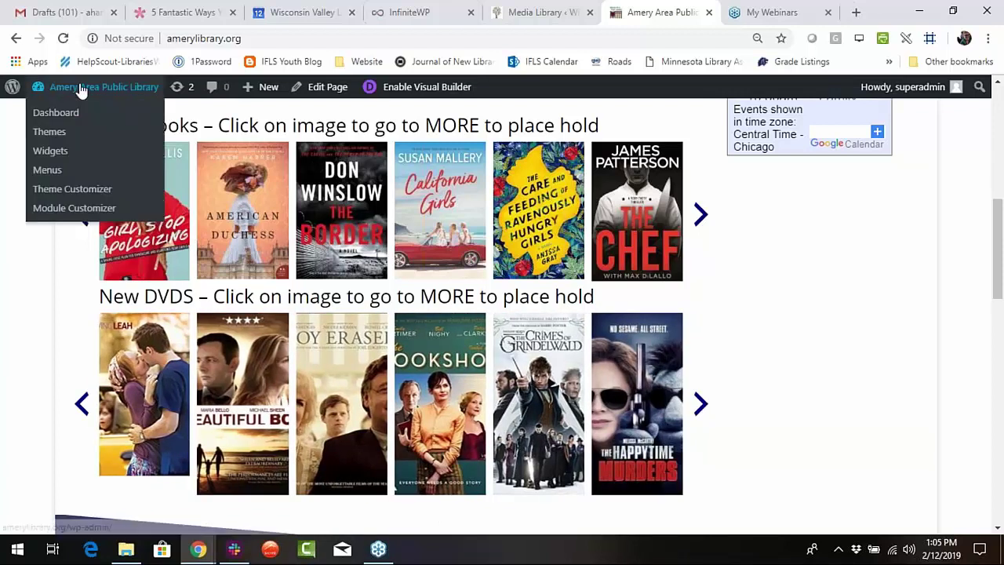
click(74, 208)
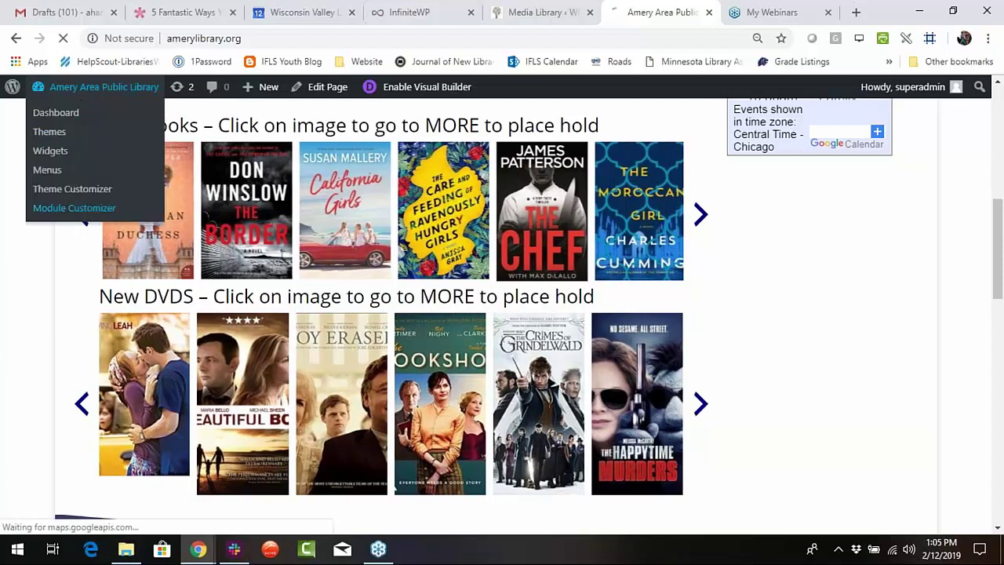
click(40, 251)
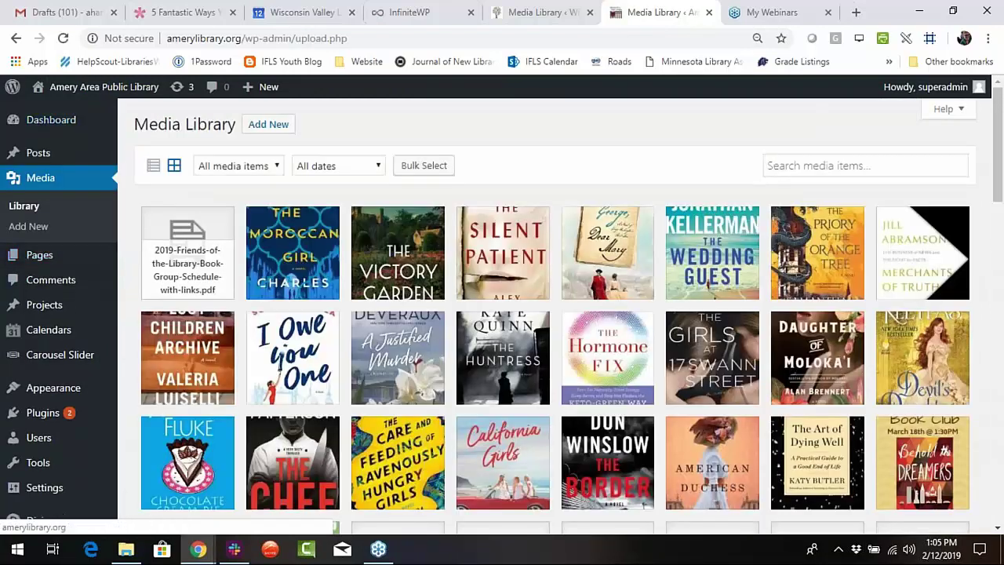
scroll(463, 290, down, 10)
scroll(443, 314, down, 3)
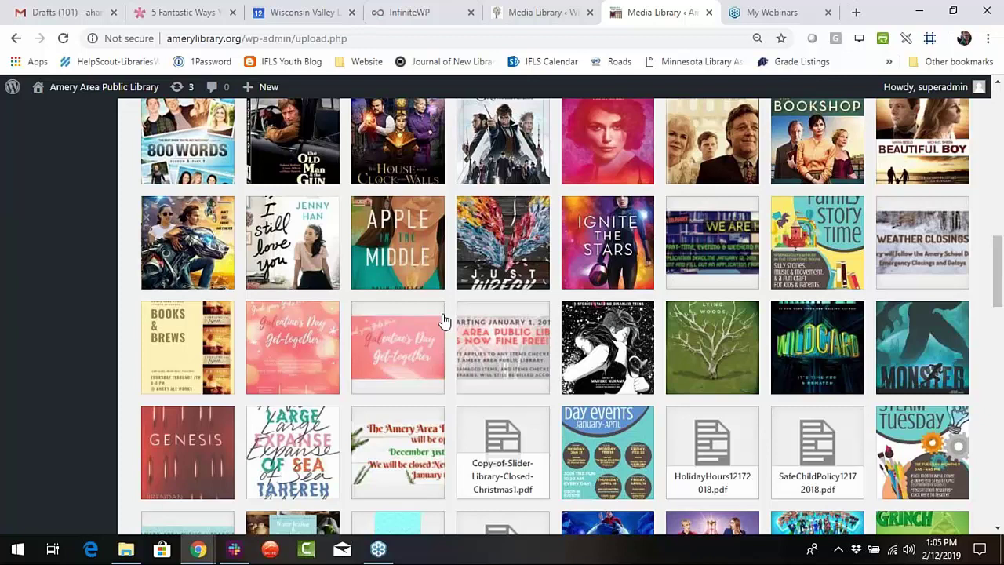
scroll(343, 331, up, 15)
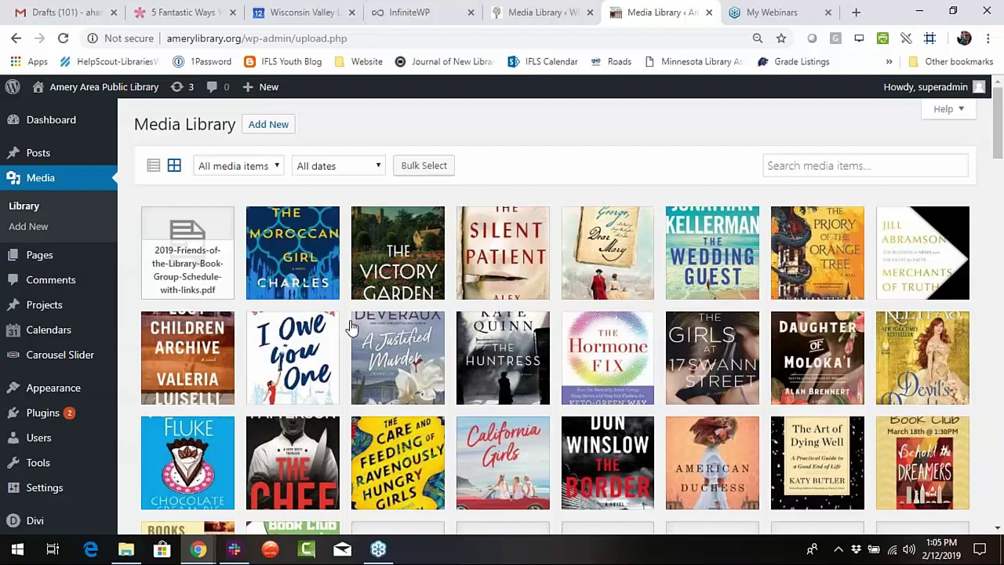
Return to the Amery home page and measure the slider image's width and height with Page Ruler, closing the ruler when done.
mouse_move(109, 96)
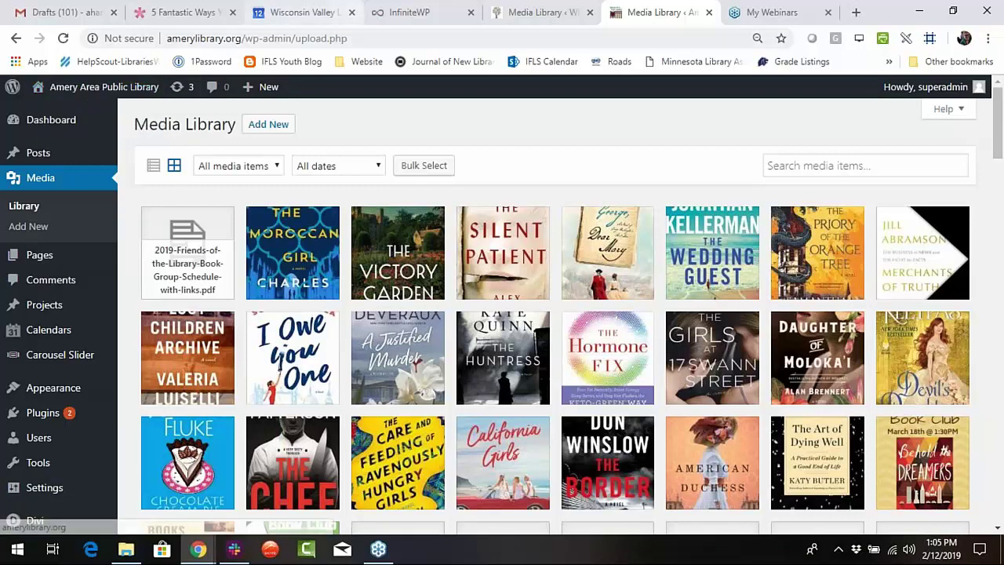
click(105, 88)
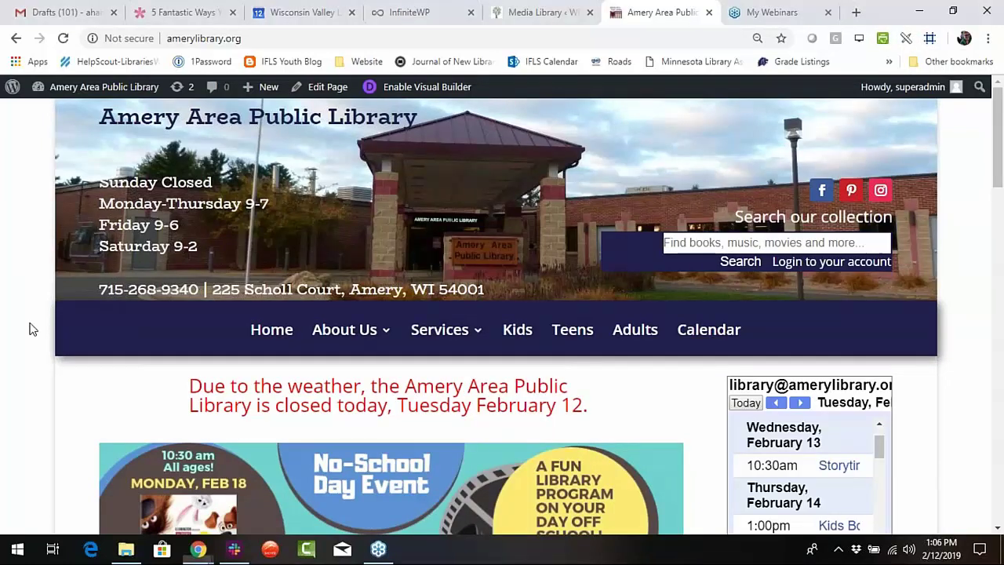
scroll(29, 330, down, 4)
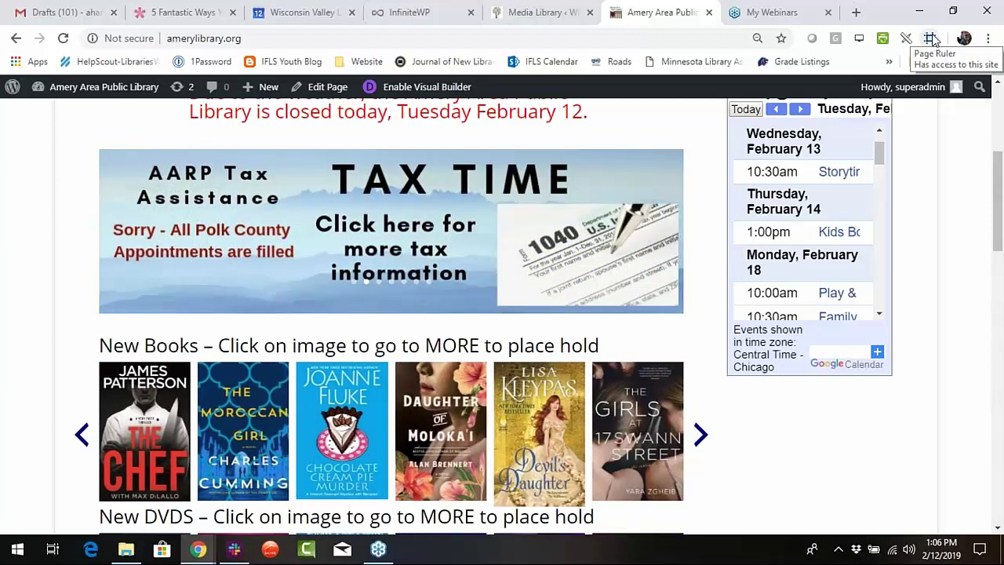
click(931, 38)
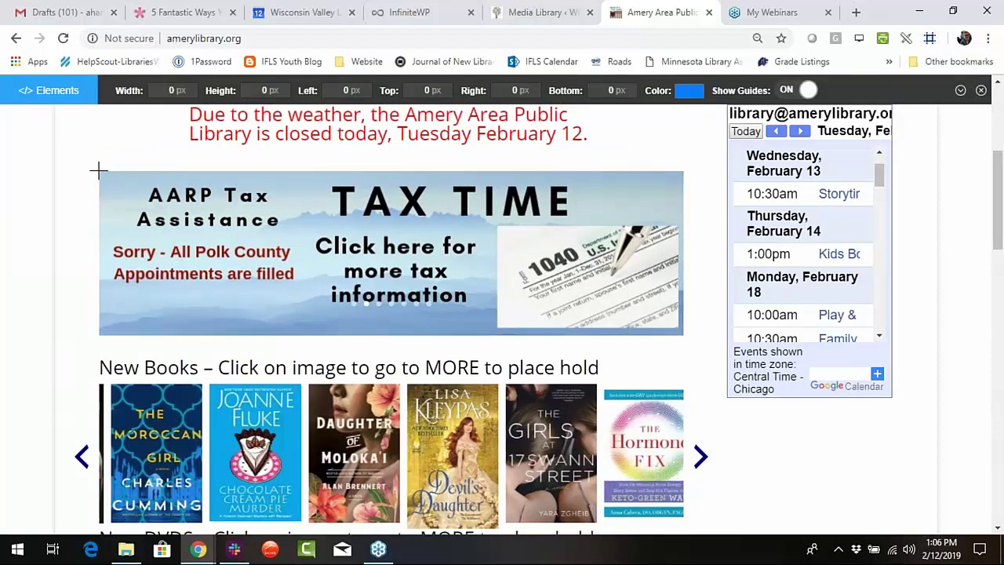
drag(99, 169, 683, 334)
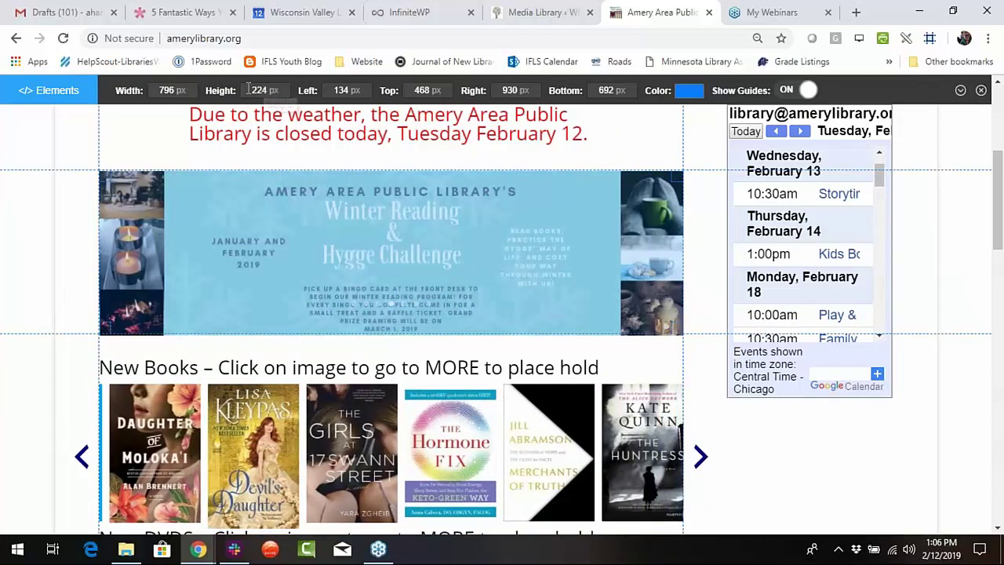
click(980, 91)
scroll(409, 353, up, 4)
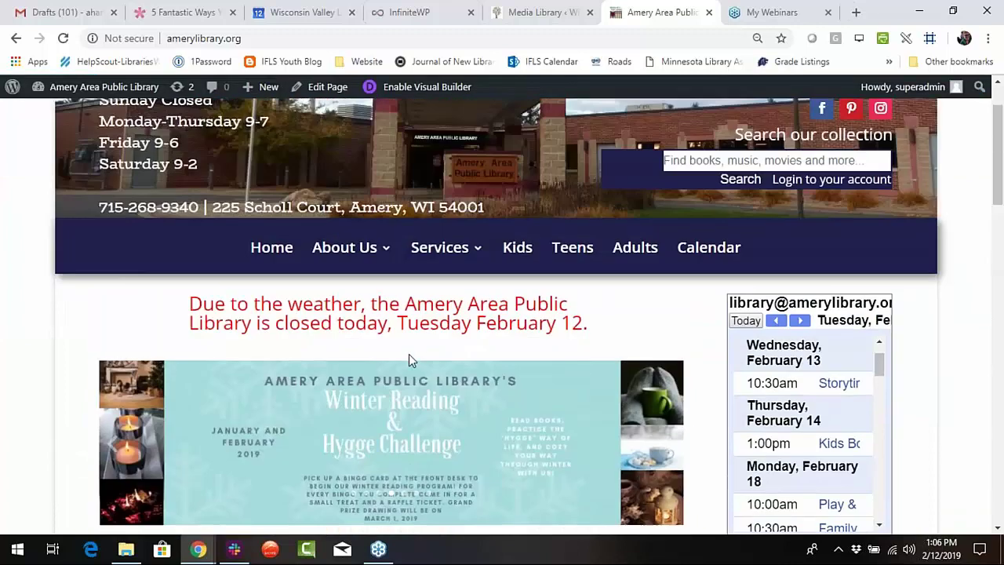
Measure the width and height of the Facebook icon in the Amery home page header with Page Ruler, and close the ruler.
scroll(94, 411, down, 1)
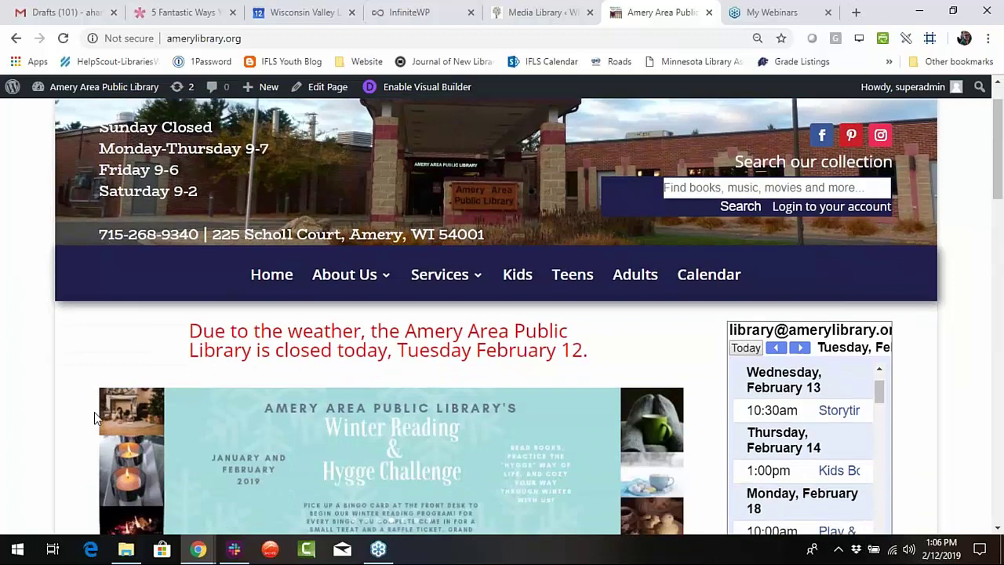
scroll(245, 405, up, 1)
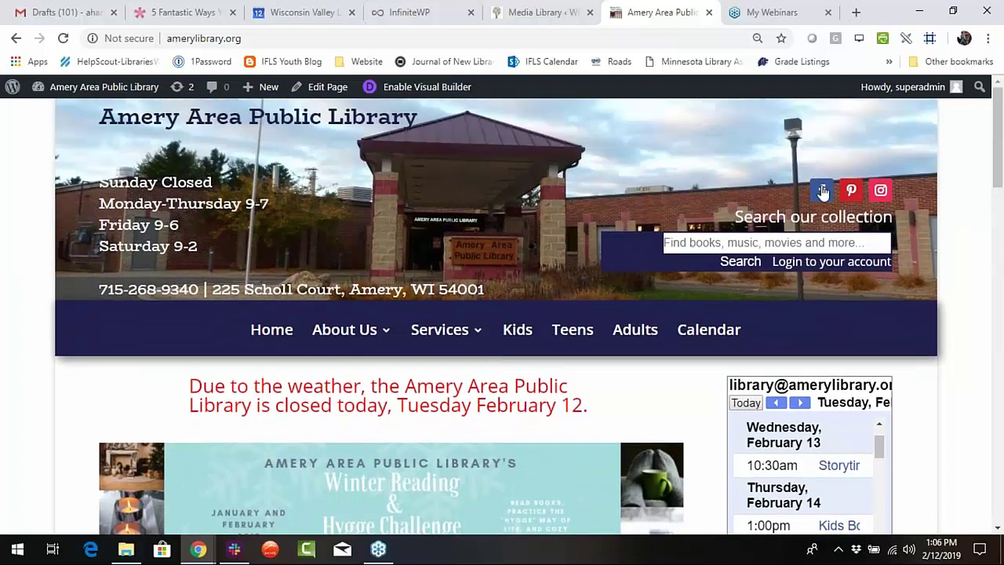
click(929, 40)
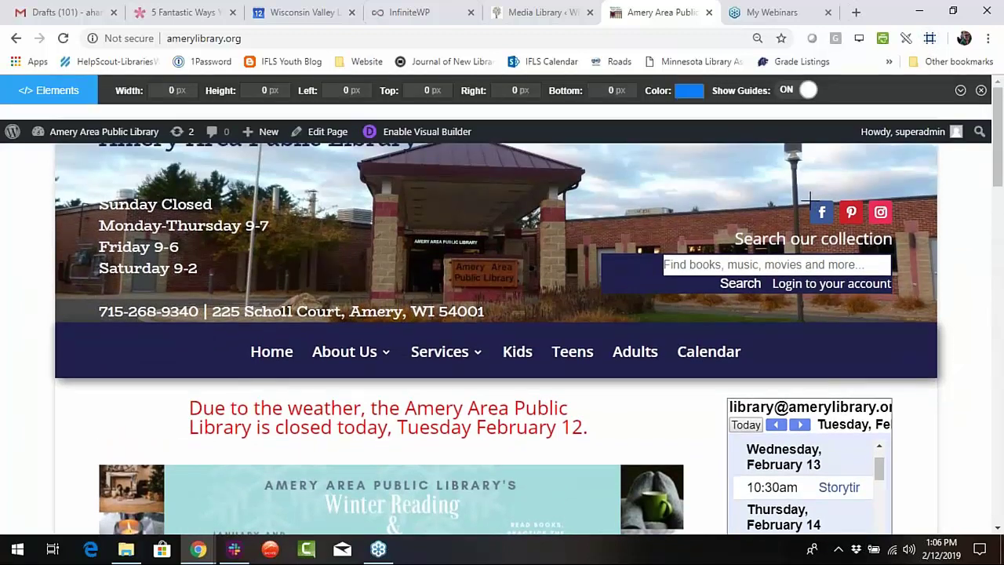
drag(821, 211, 834, 225)
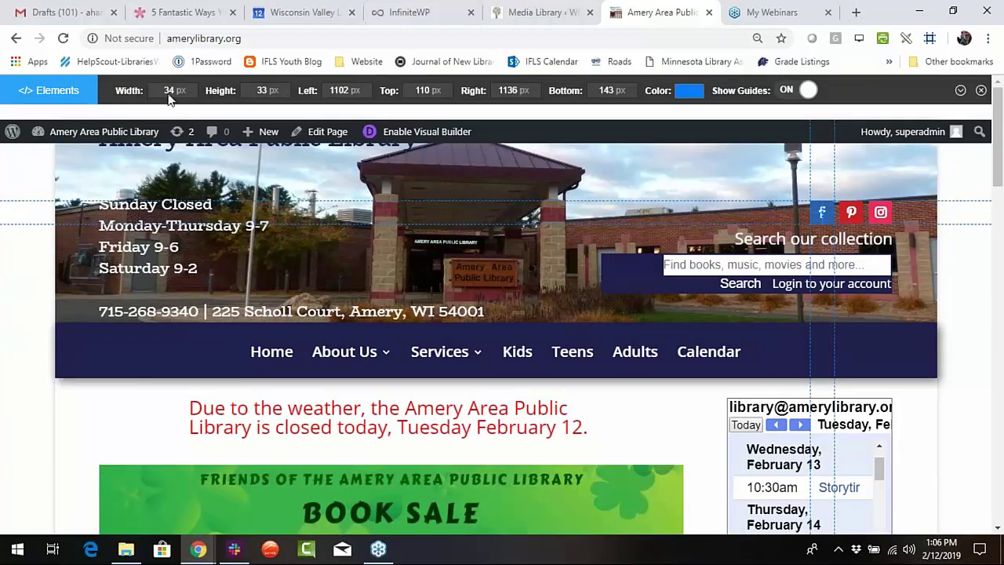
click(981, 90)
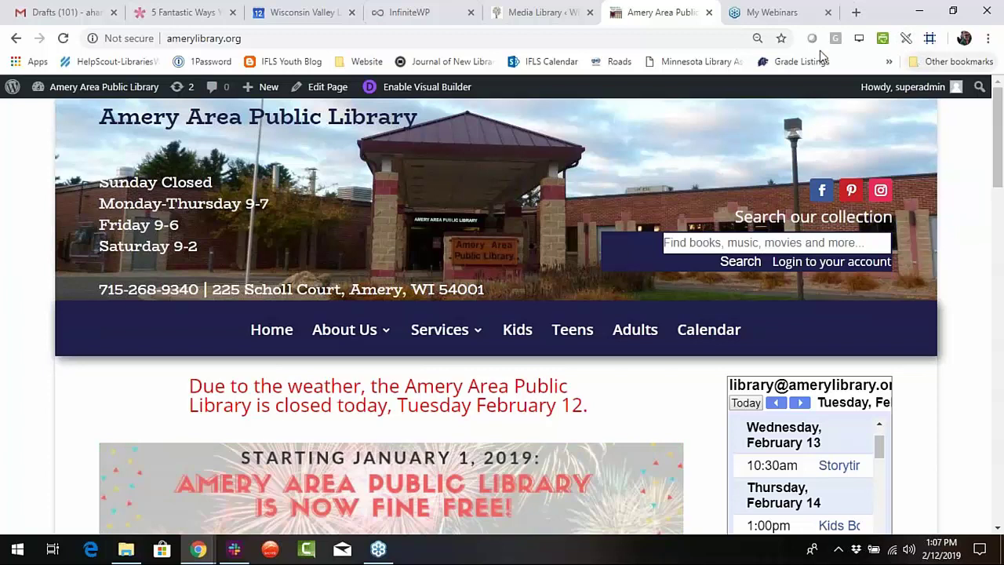
Open the Amery site's Adults page in the editor and look through its Divi Builder modules down to the Excerpt section.
click(109, 88)
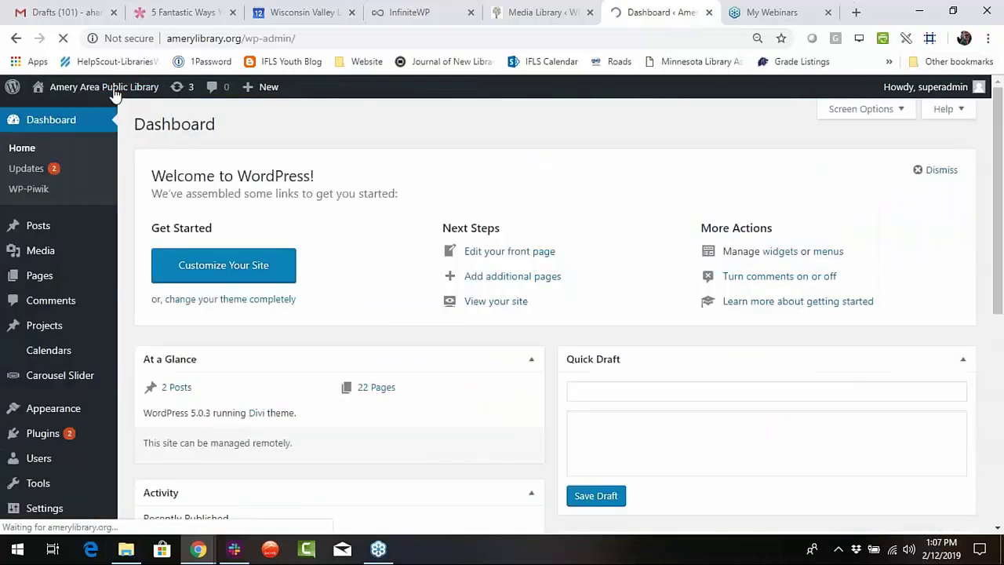
click(43, 275)
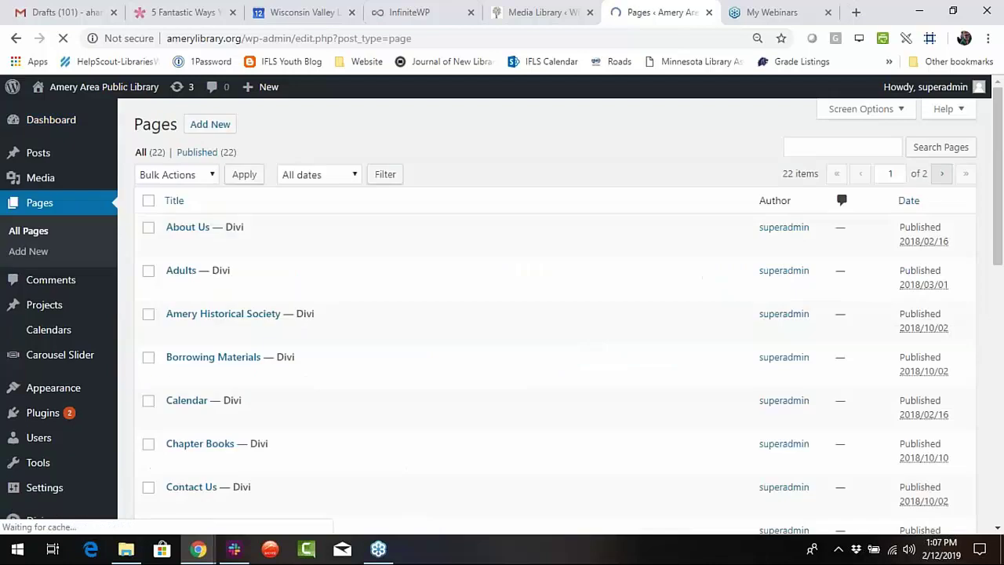
click(181, 270)
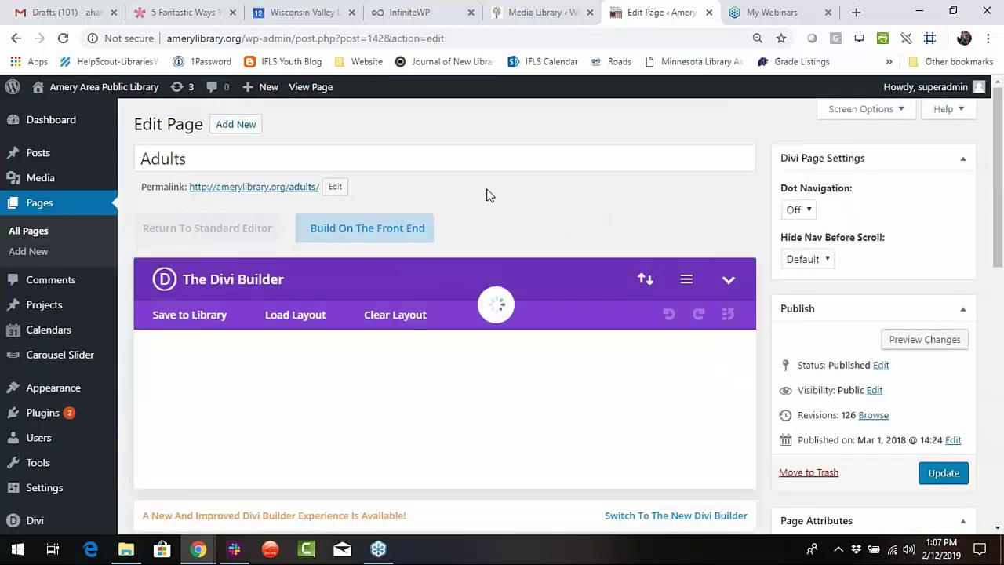
scroll(498, 196, down, 15)
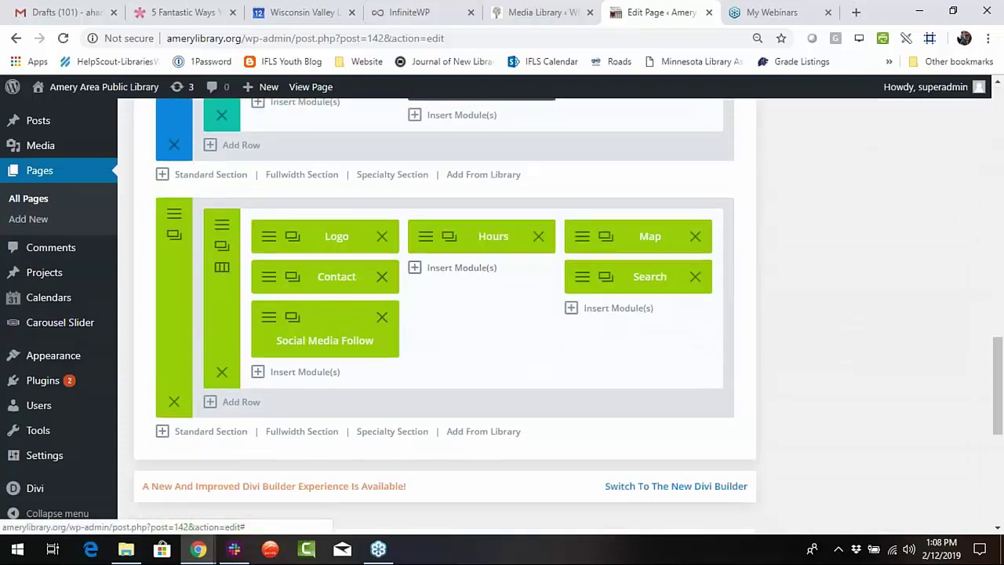
scroll(388, 316, down, 3)
scroll(270, 313, down, 1)
click(226, 281)
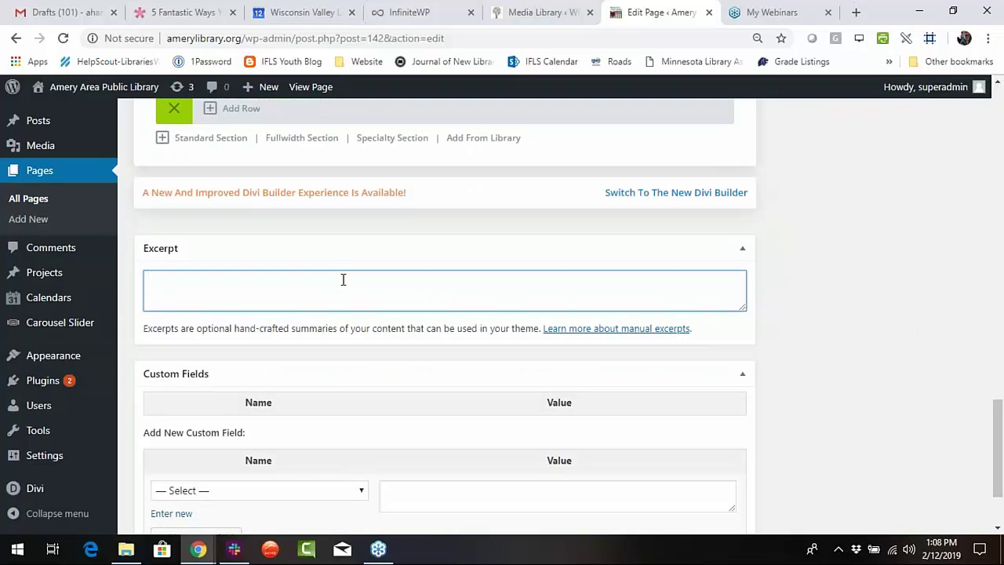
Search Google in a new browser tab for "neillsville public library wi" and look over the results.
click(856, 13)
text(neillsvile)
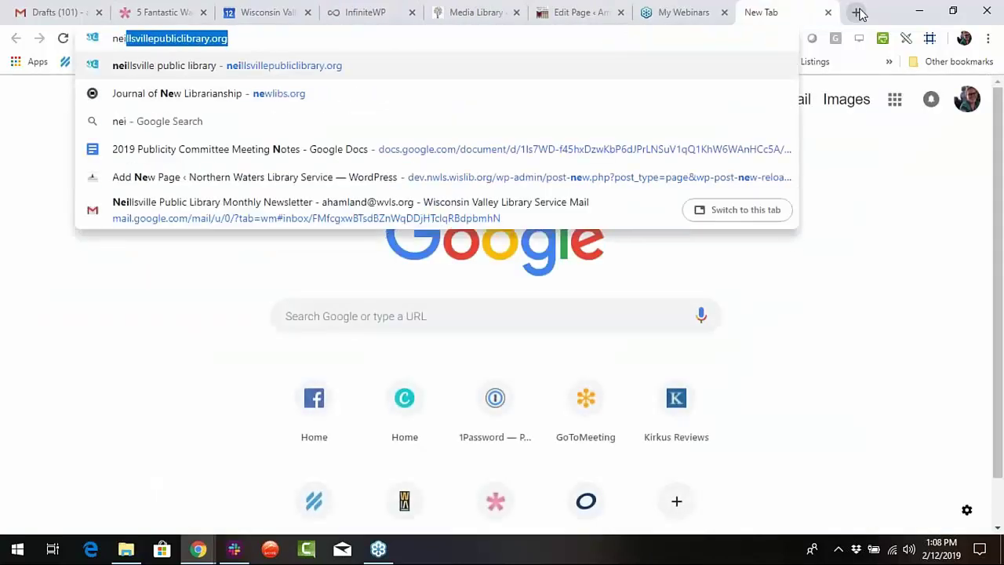
key(BackSpace)
key(BackSpace)
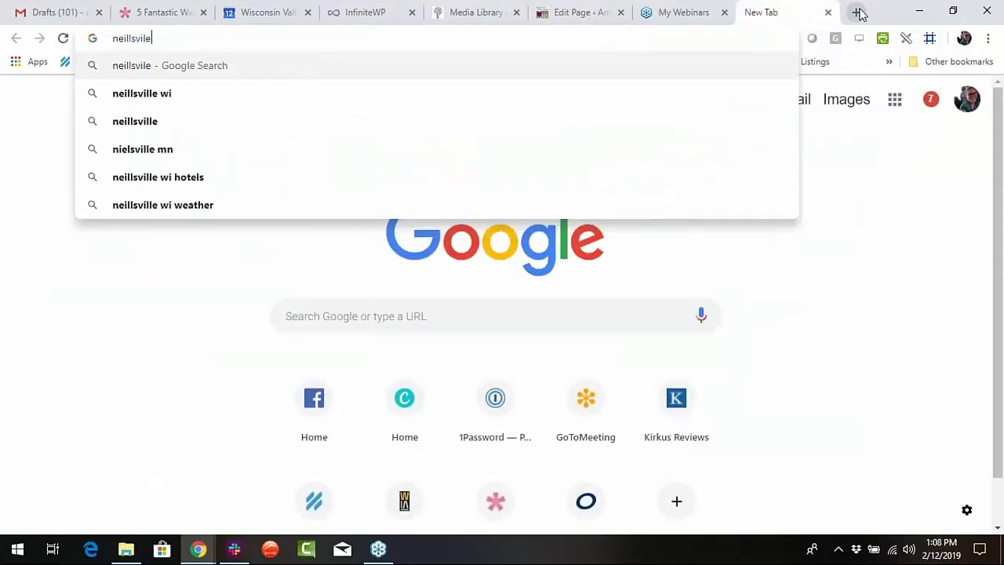
text(lle public )
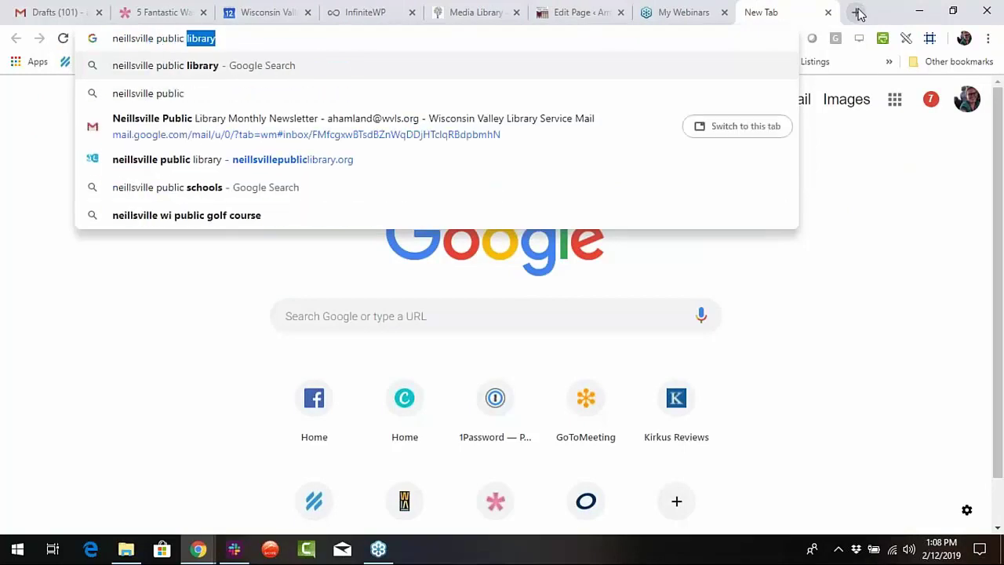
text(library wi)
key(Return)
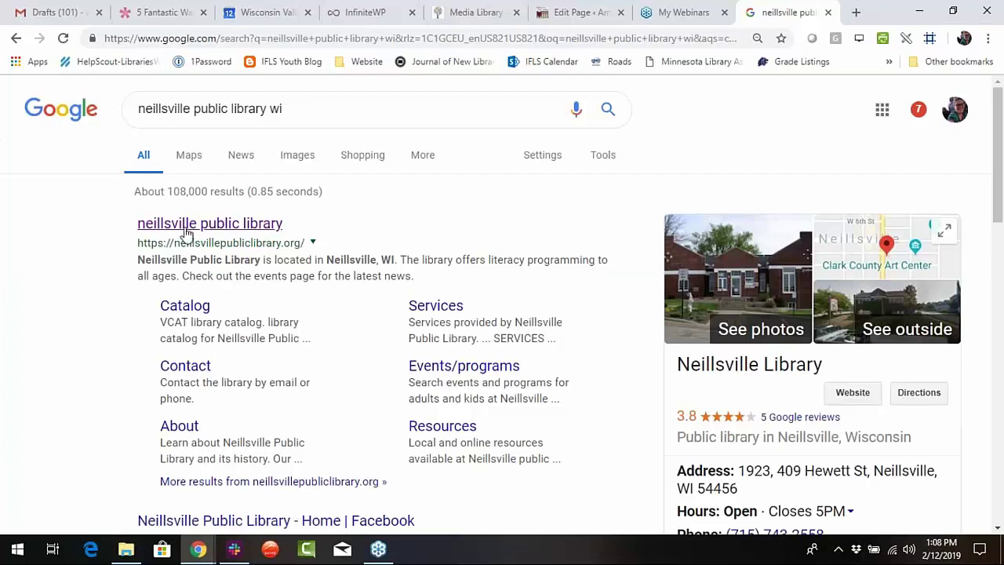
scroll(112, 272, down, 2)
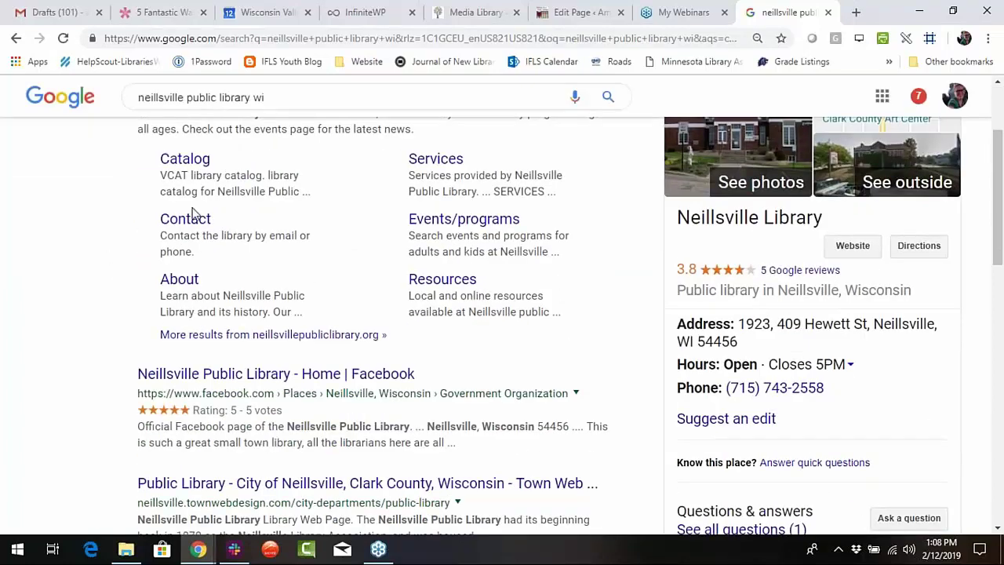
scroll(193, 214, up, 2)
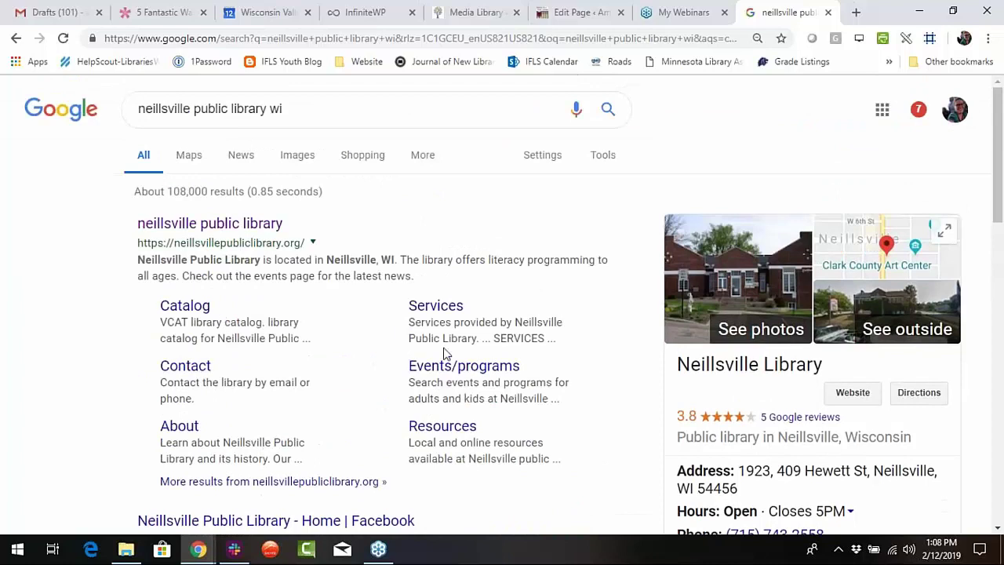
Search Google in a new browser tab for "wvls library system", close both search pages and return to the Amery Adults page editor.
click(855, 13)
text(wvls library )
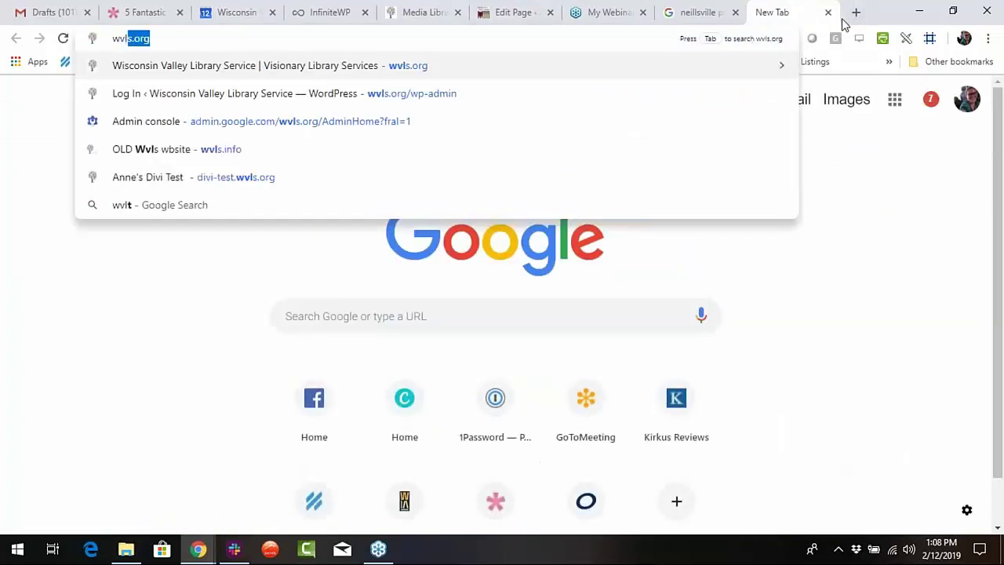
text(s)
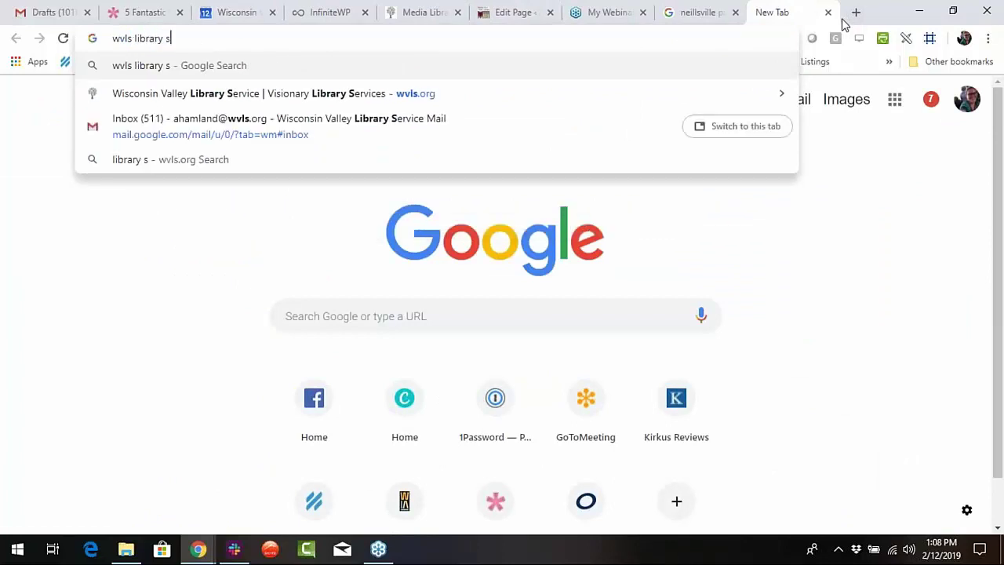
text(ystem)
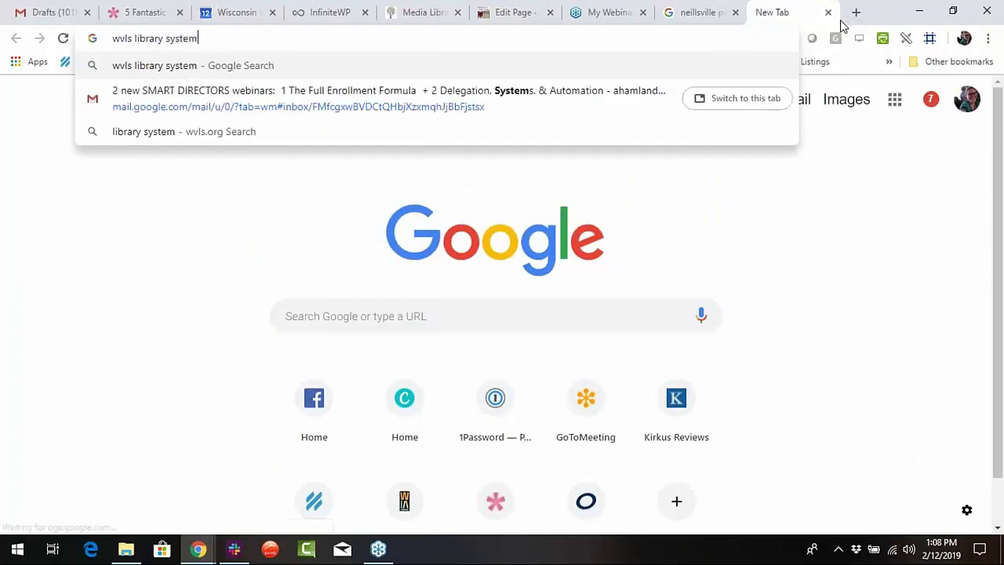
key(Return)
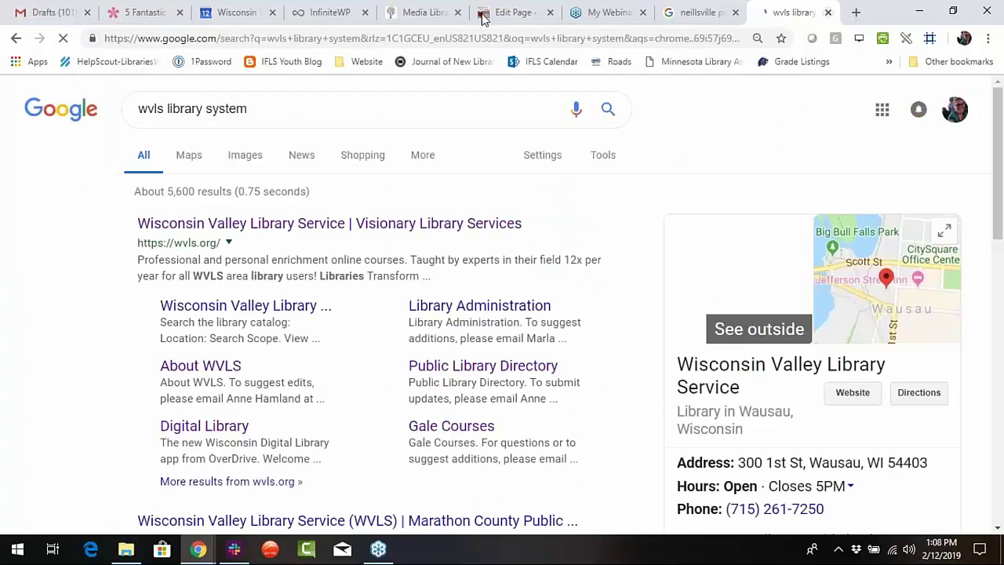
scroll(117, 321, down, 1)
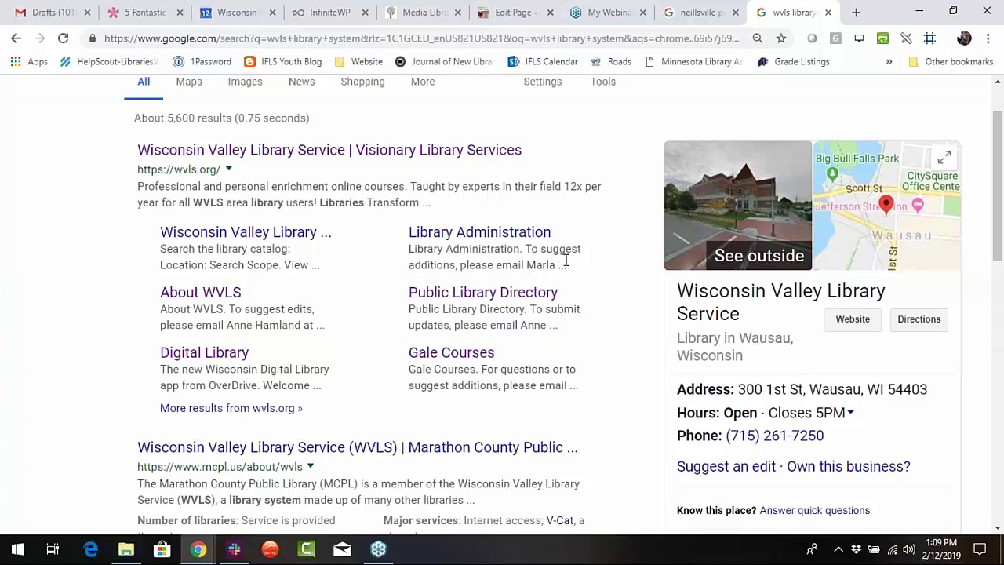
click(828, 11)
click(828, 13)
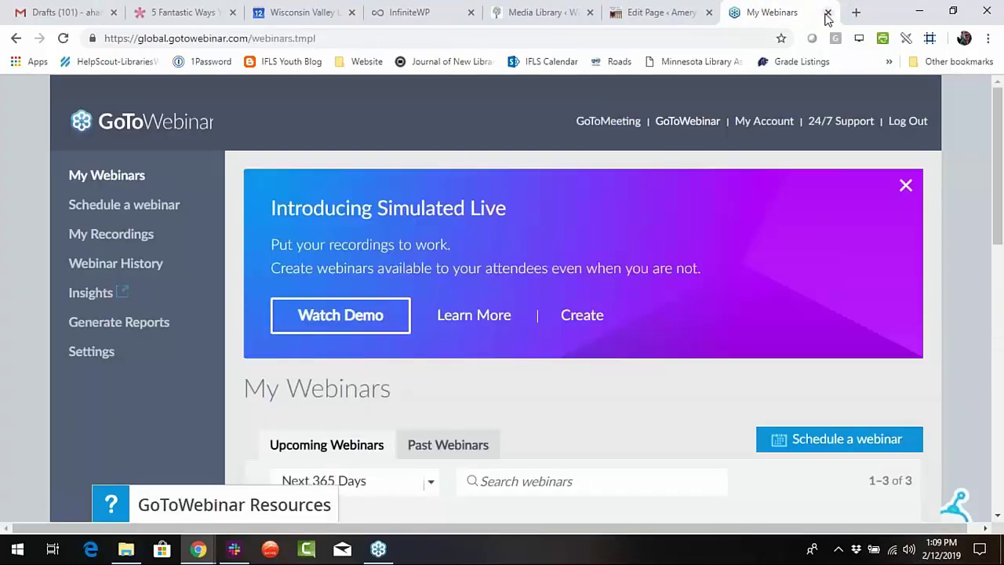
click(661, 12)
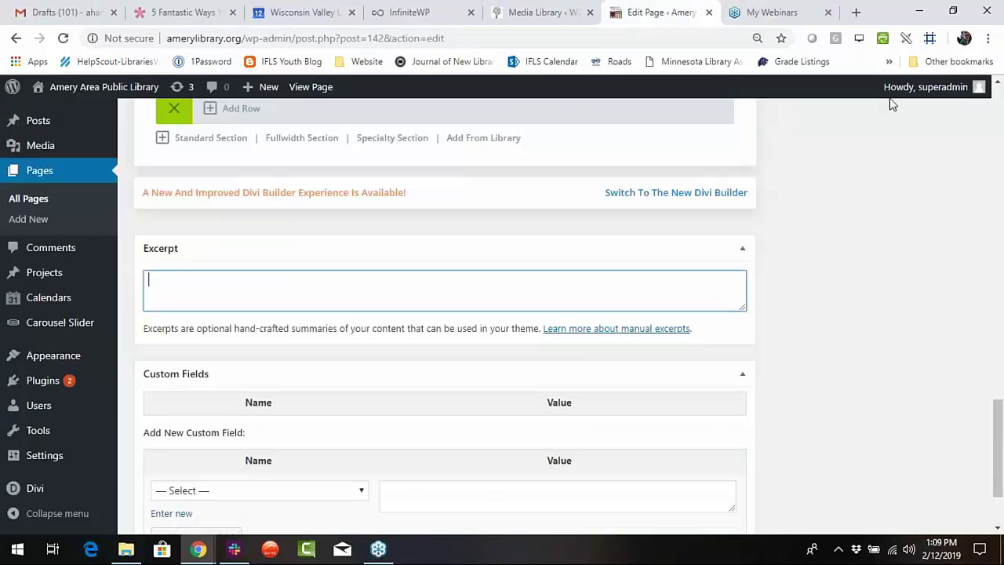
click(977, 141)
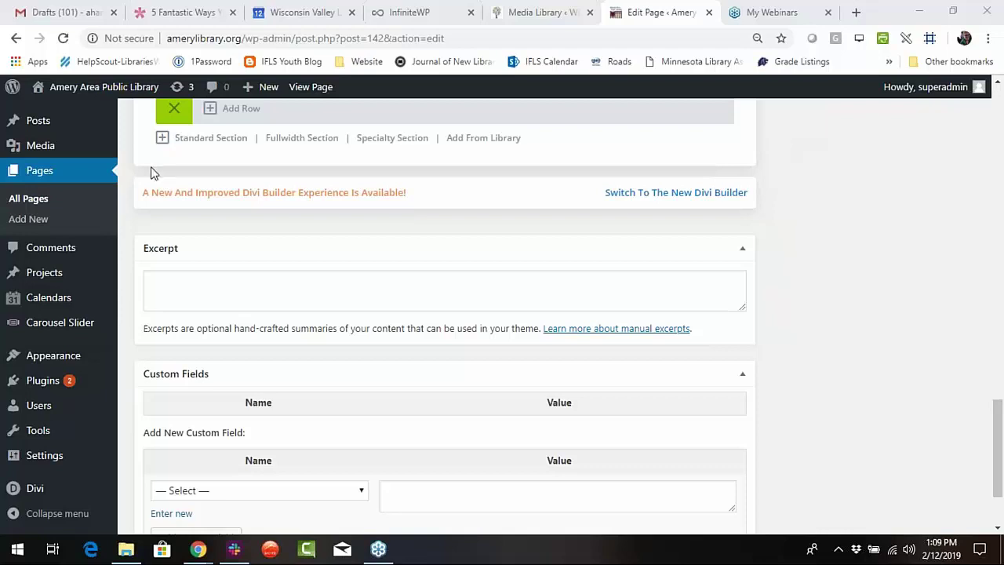
Open the somersetlibrary.org admin from InfiniteWP, visit the site's home page and open that page in the editor.
click(419, 12)
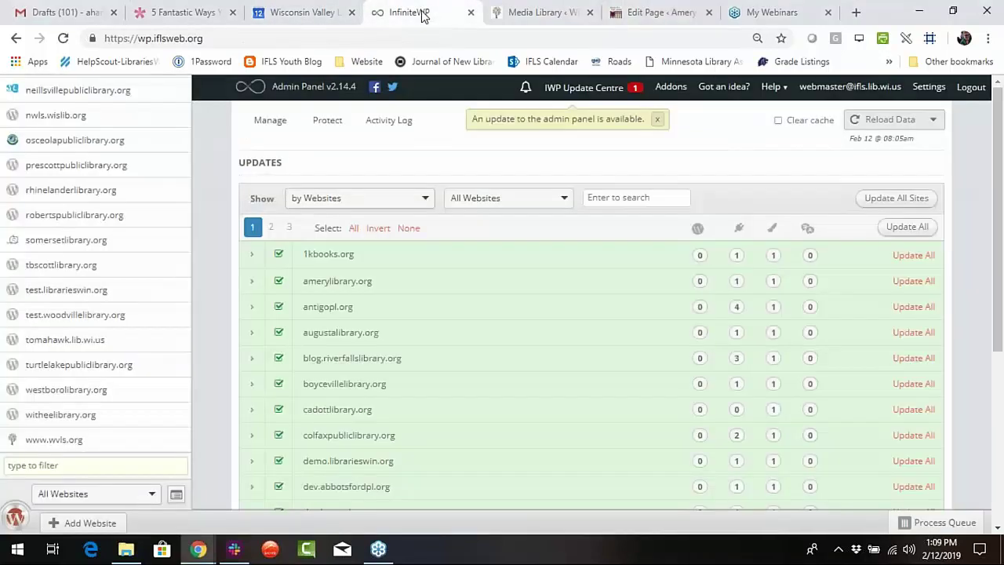
mouse_move(116, 262)
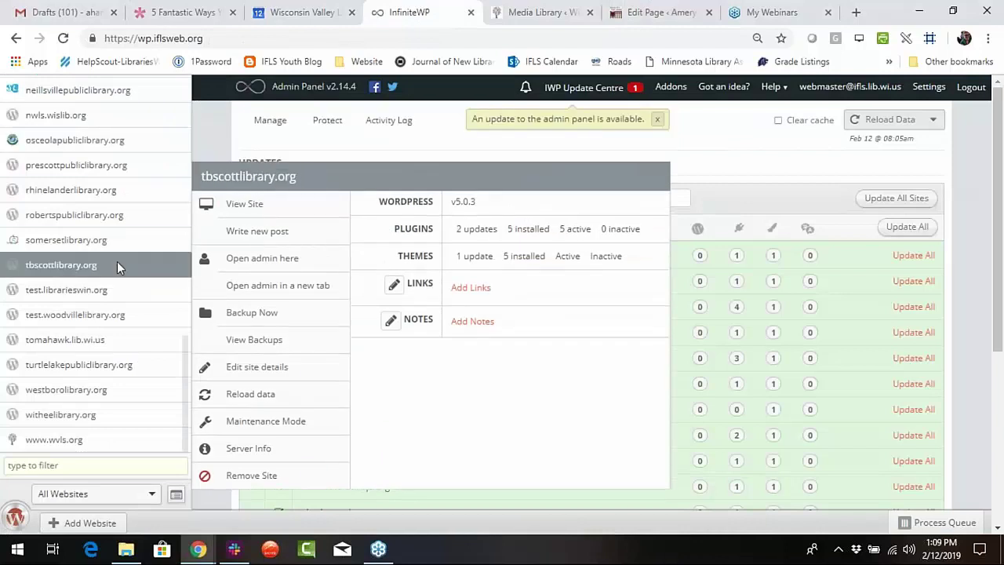
mouse_move(104, 241)
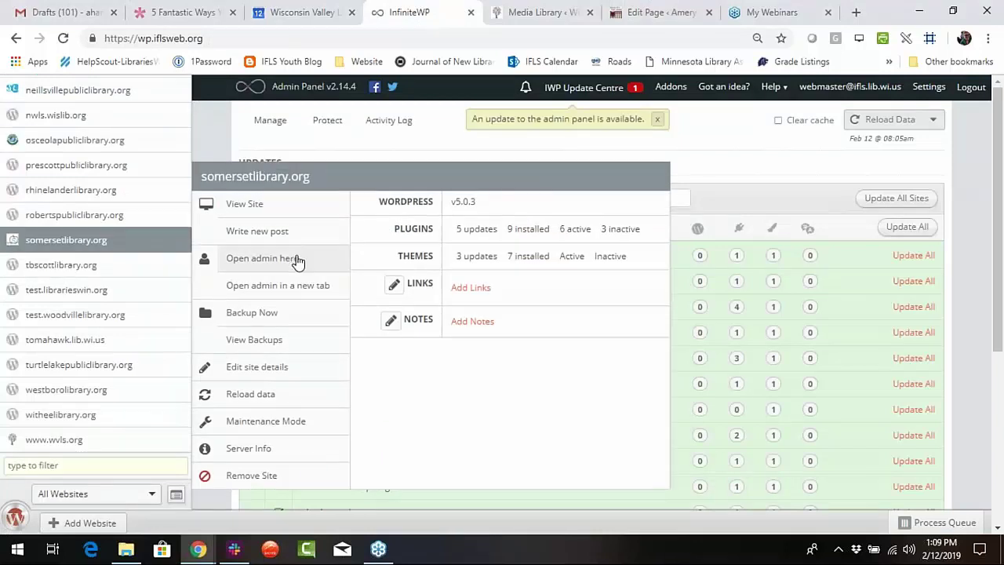
click(287, 287)
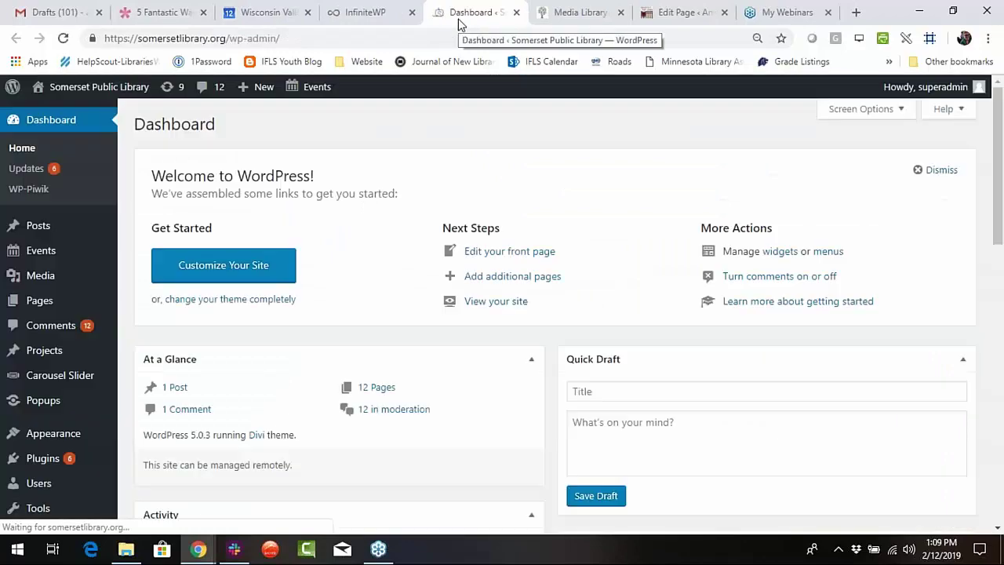
click(108, 94)
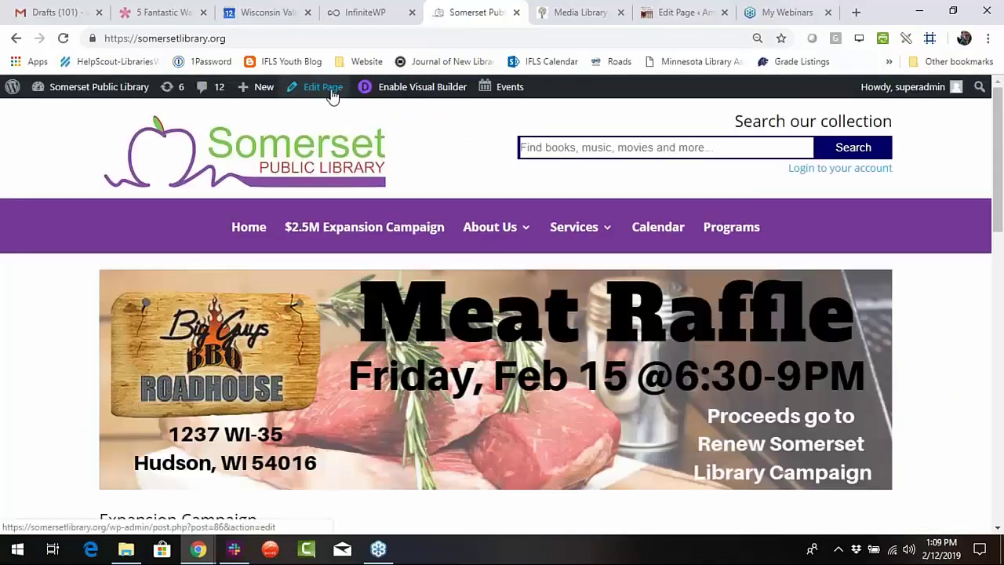
click(494, 229)
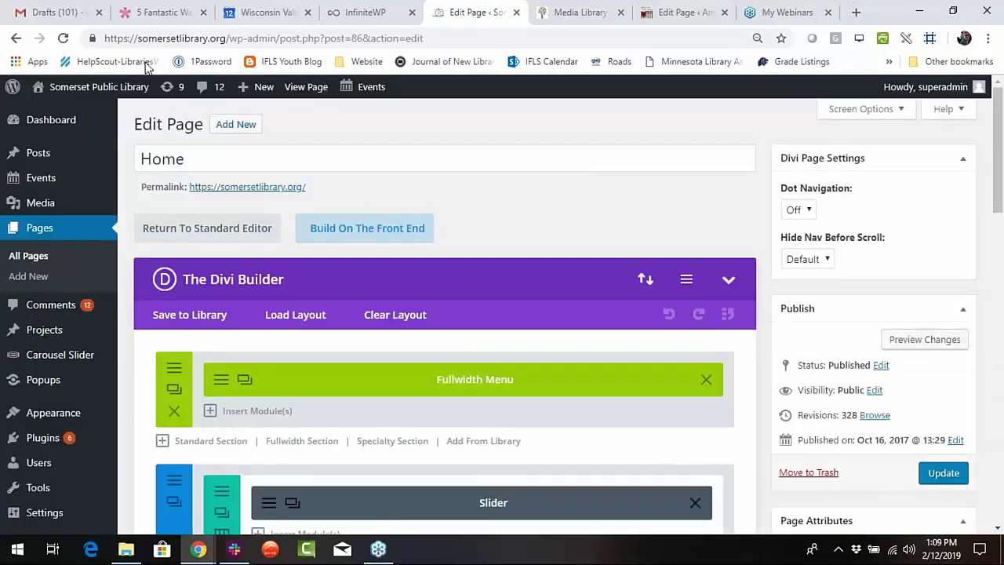
Return to InfiniteWP, open the gilman.lib.wi.us admin in a new tab and visit the site's home page.
click(370, 12)
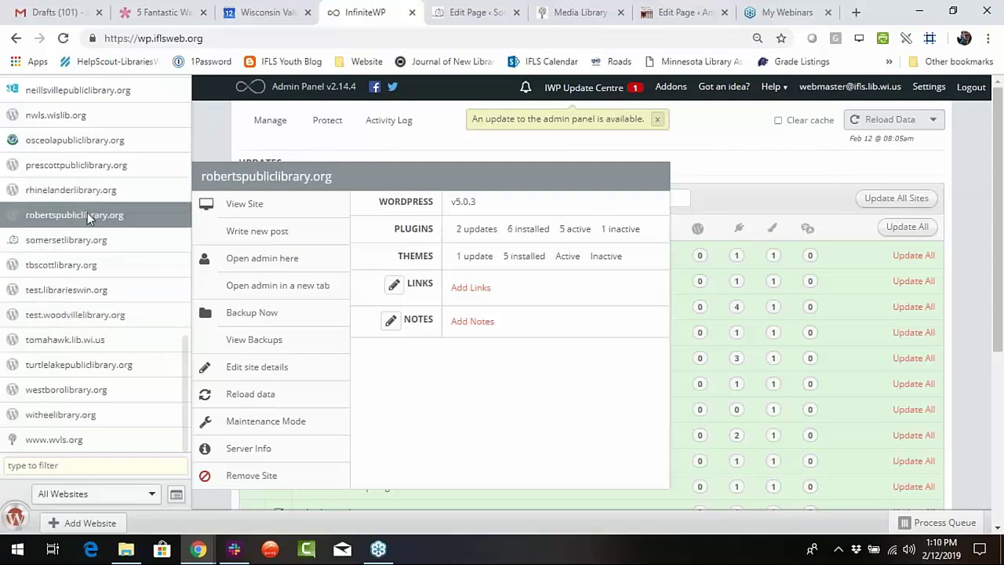
scroll(101, 321, up, 10)
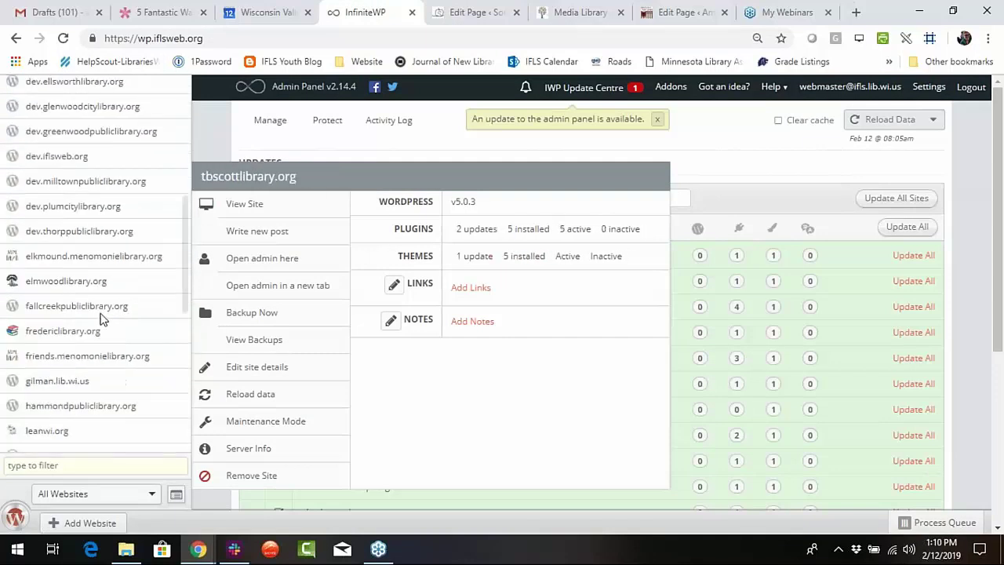
scroll(83, 253, down, 4)
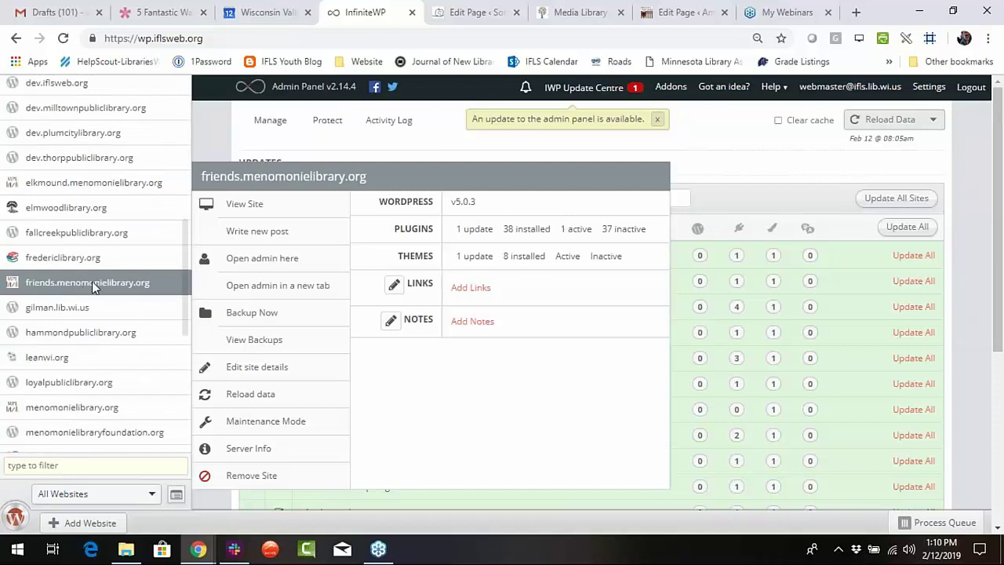
click(276, 292)
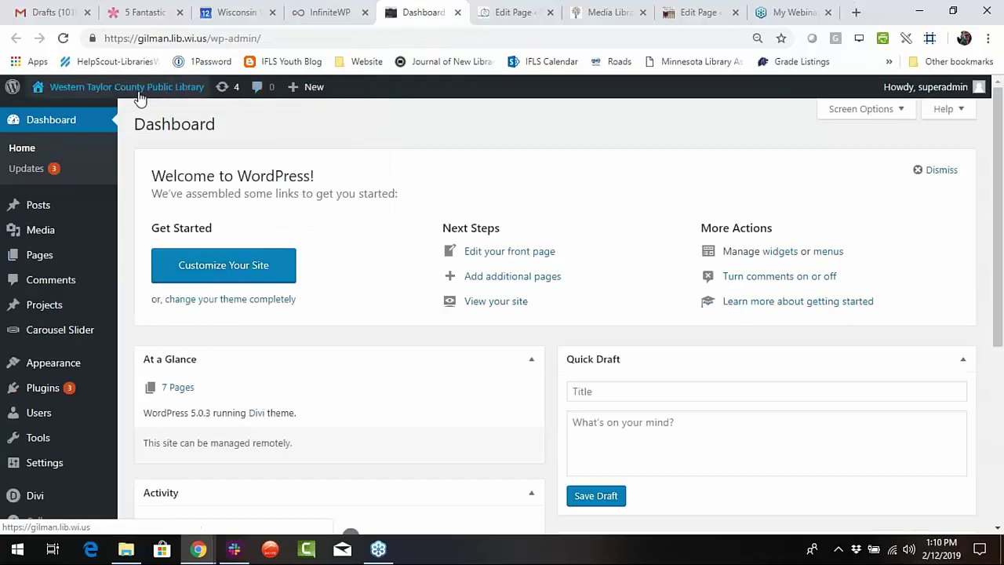
mouse_move(302, 100)
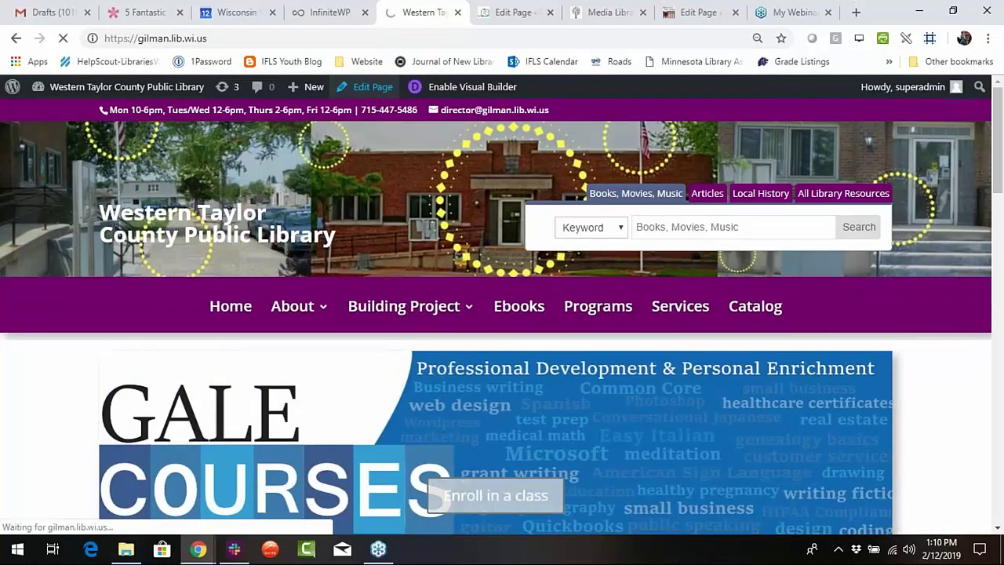
Open the gilman.lib.wi.us home page for editing, dismiss the blocks welcome tip and launch the Divi Builder.
click(383, 86)
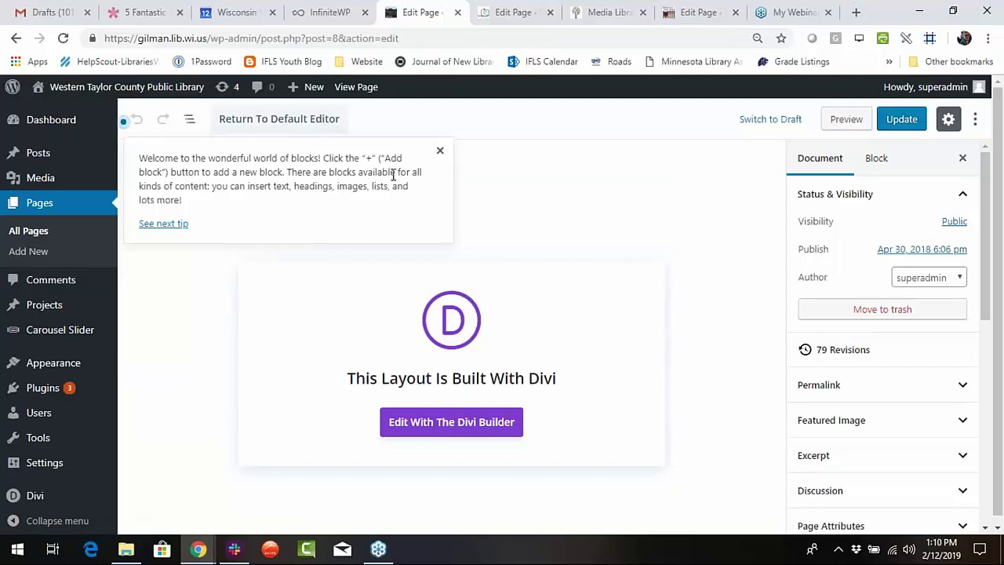
click(440, 151)
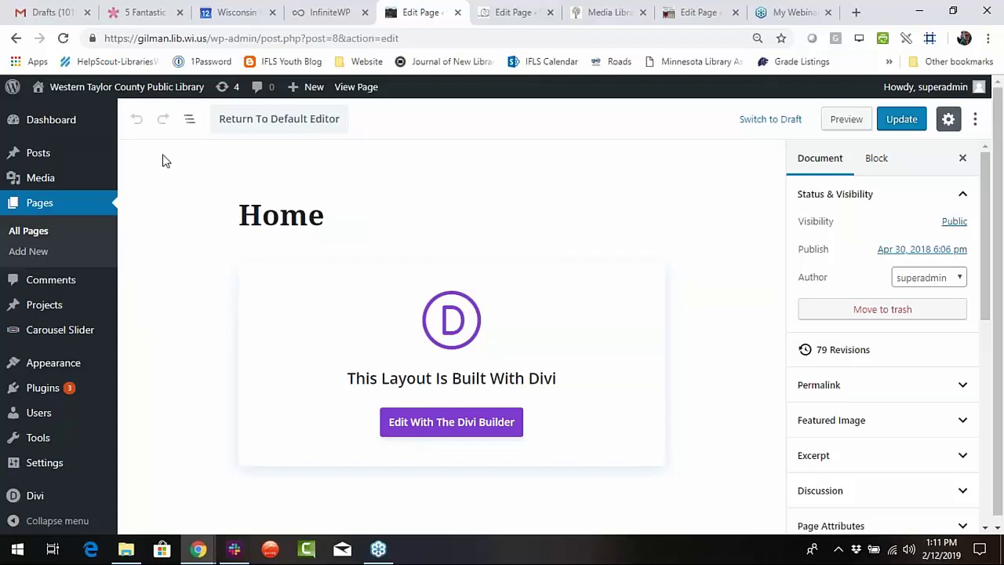
click(442, 427)
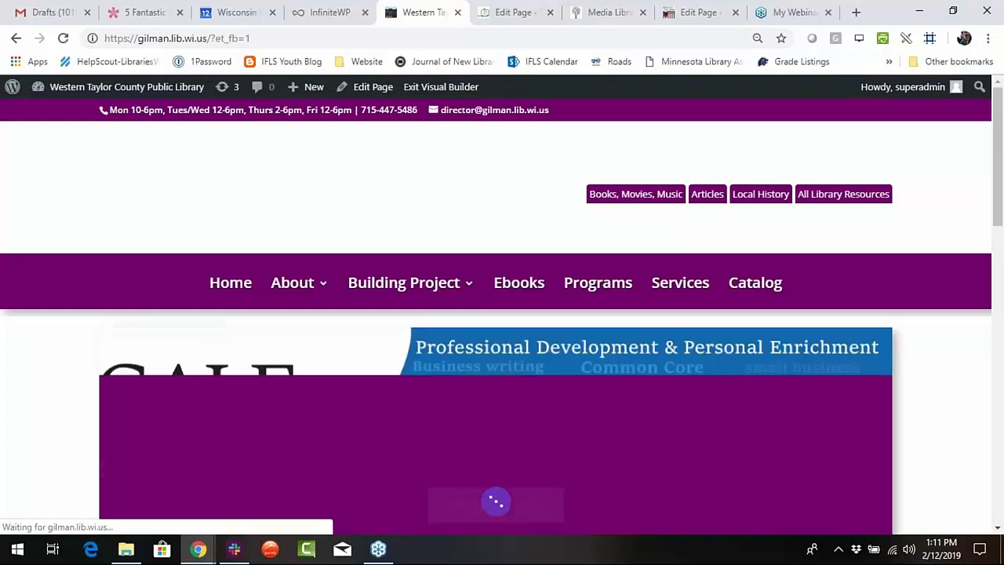
click(440, 86)
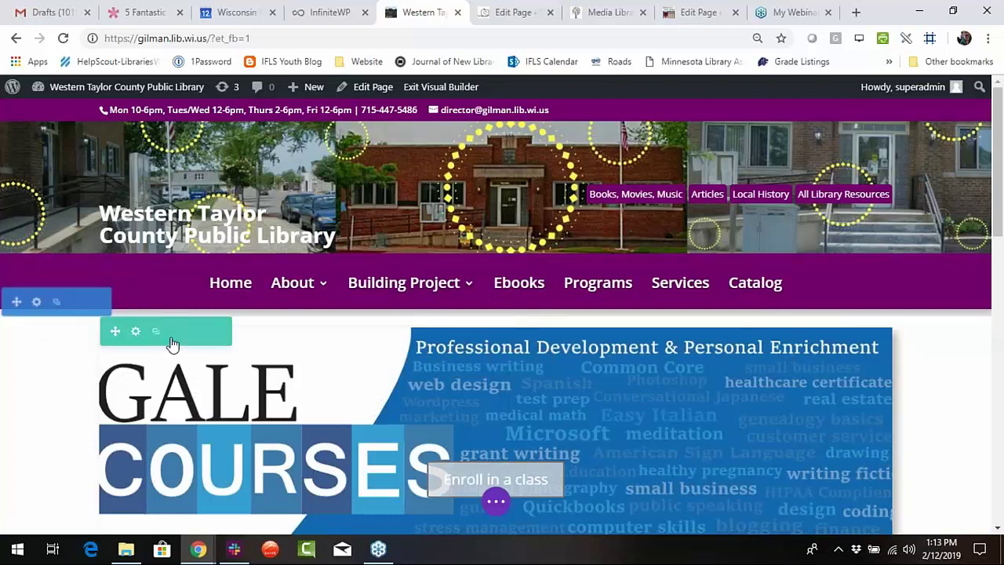
Examine the Gale Courses slider and its row and module controls in the visual builder, and expand the builder's page controls.
scroll(187, 353, down, 2)
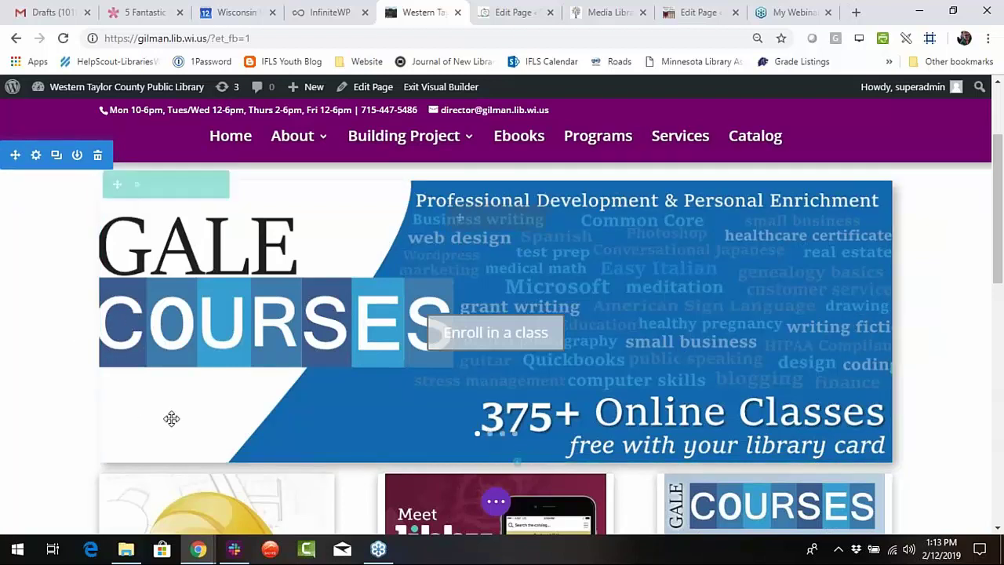
scroll(274, 361, down, 2)
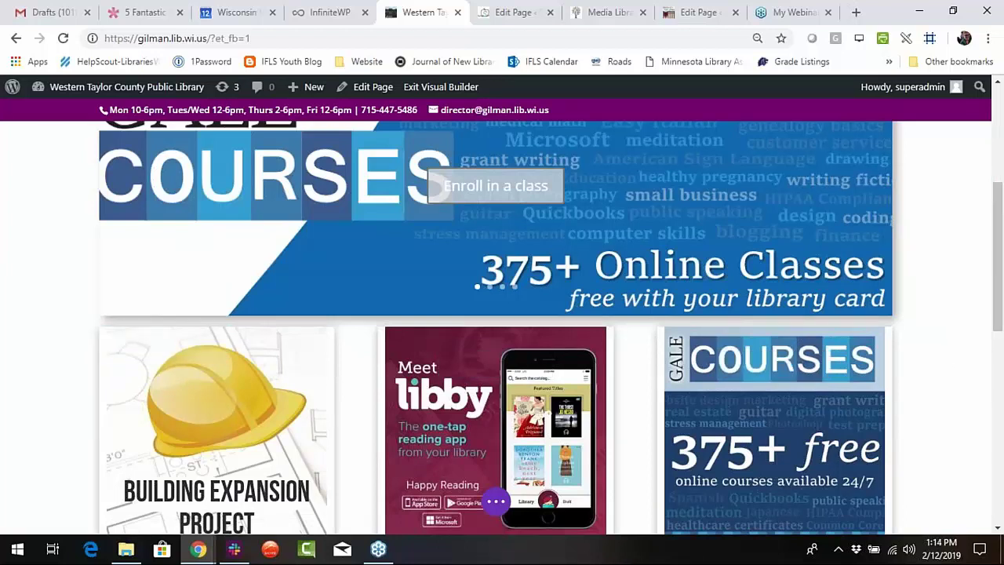
scroll(931, 332, up, 1)
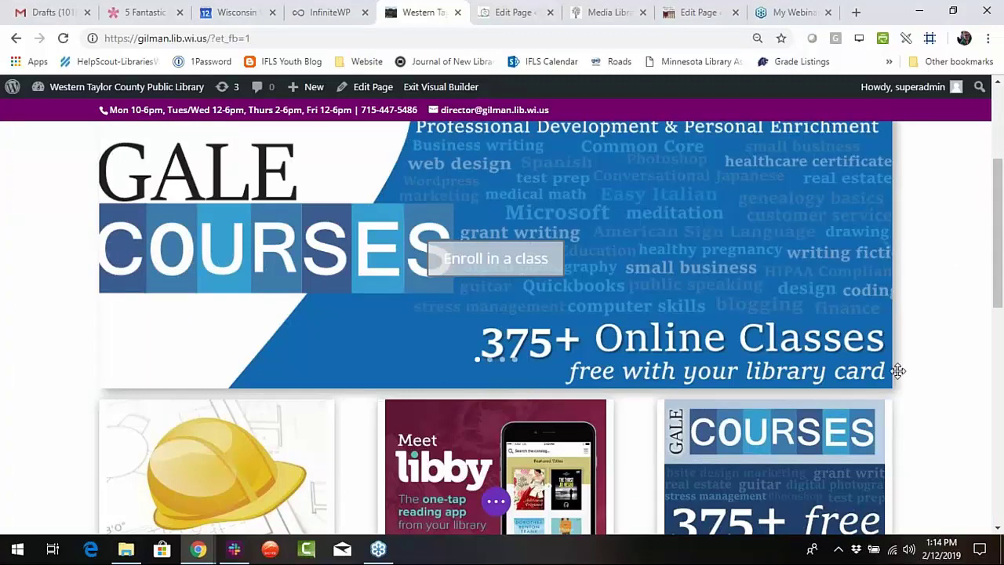
scroll(896, 370, up, 3)
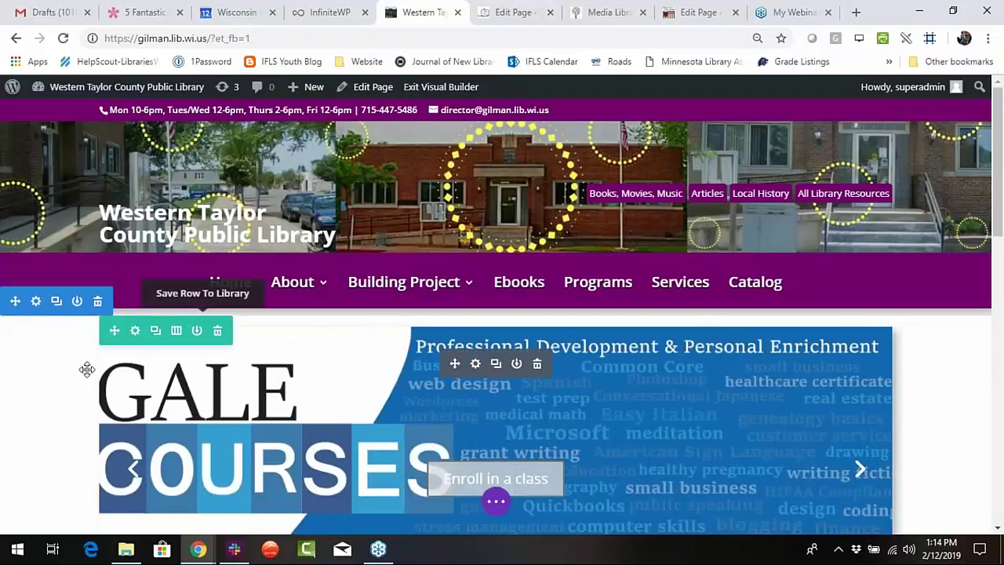
scroll(78, 365, down, 1)
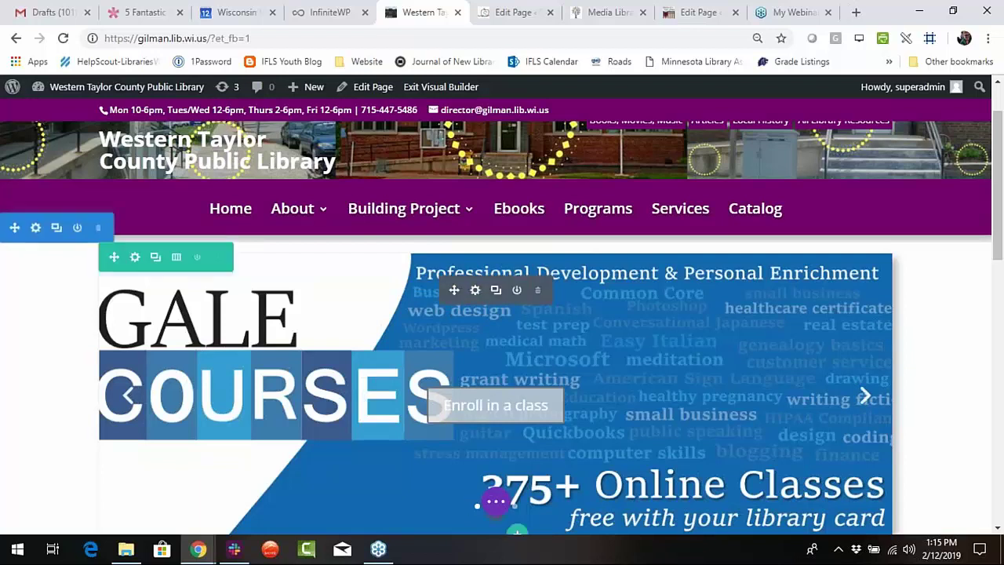
click(496, 505)
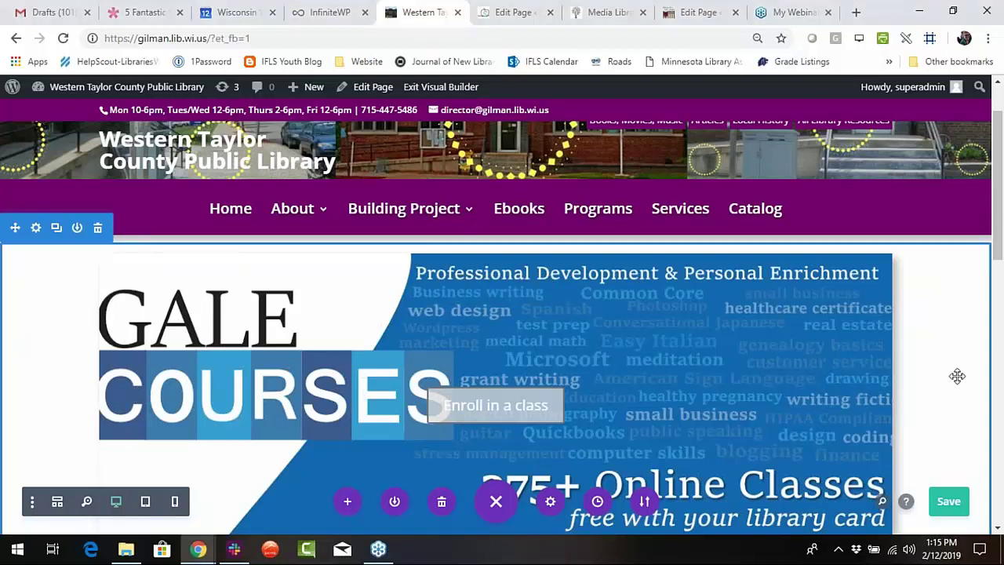
Examine the layout of the home page's three image columns and the new-materials section below them.
scroll(55, 321, down, 3)
scroll(55, 321, down, 5)
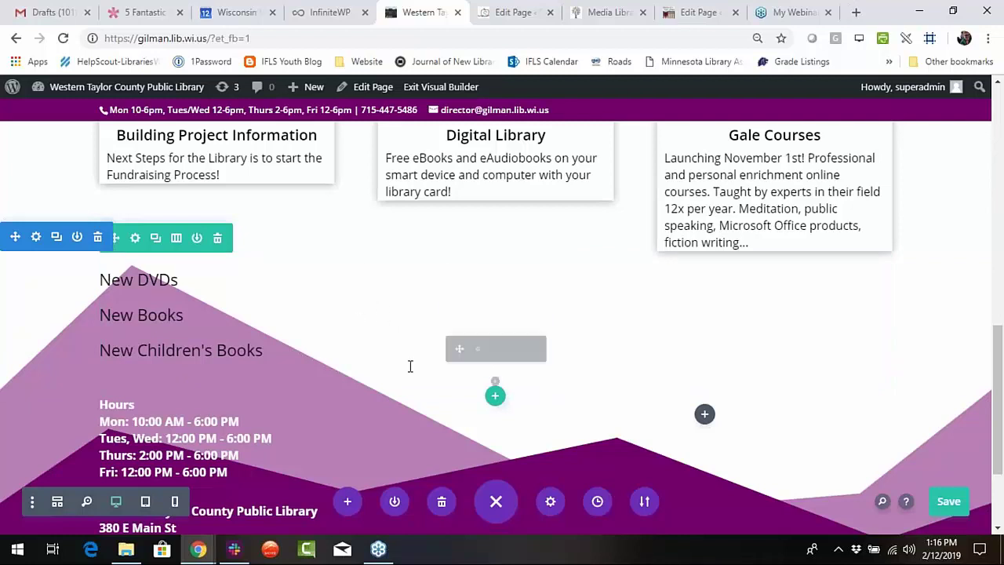
scroll(409, 354, up, 2)
scroll(410, 356, up, 8)
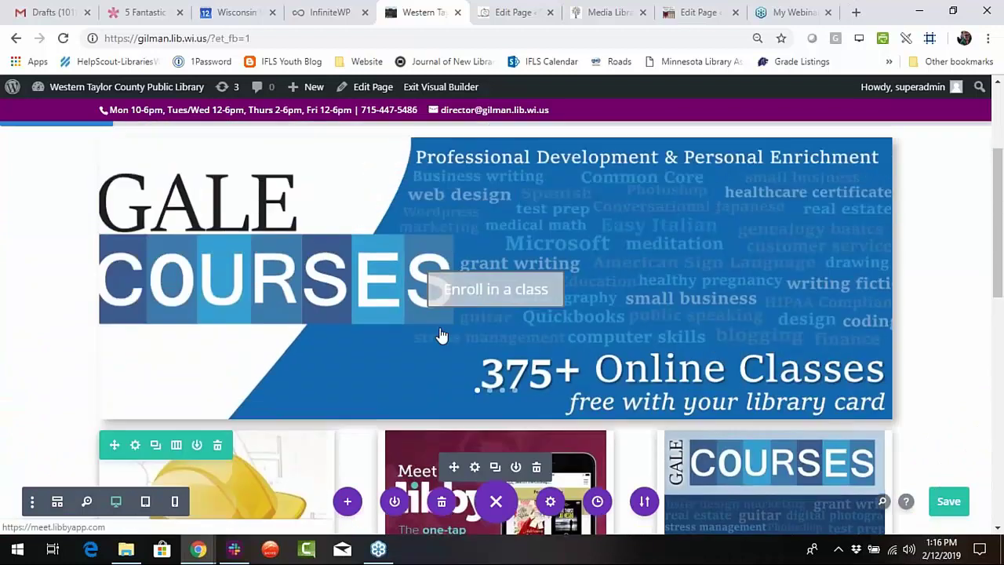
scroll(436, 329, down, 4)
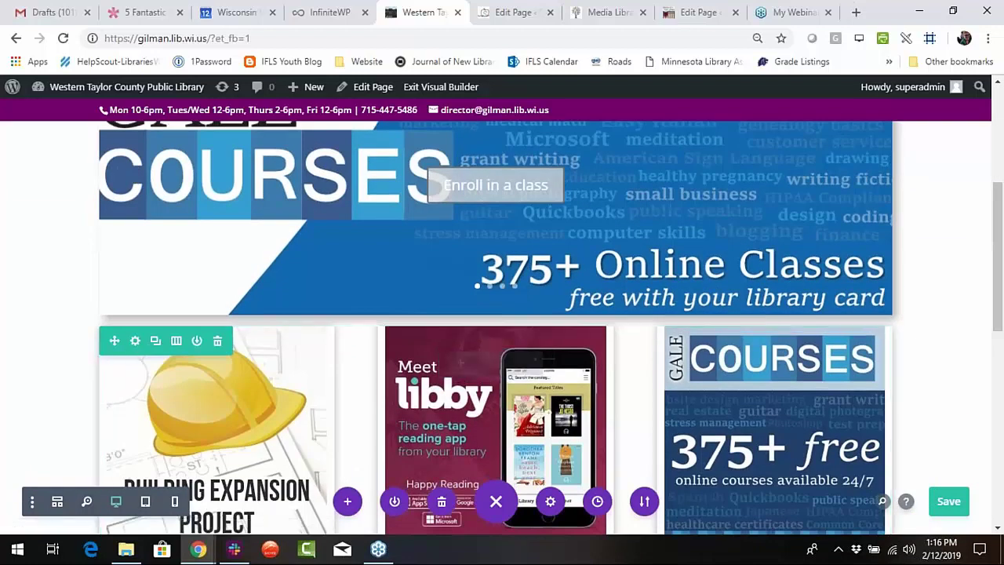
mouse_move(488, 374)
scroll(474, 369, down, 4)
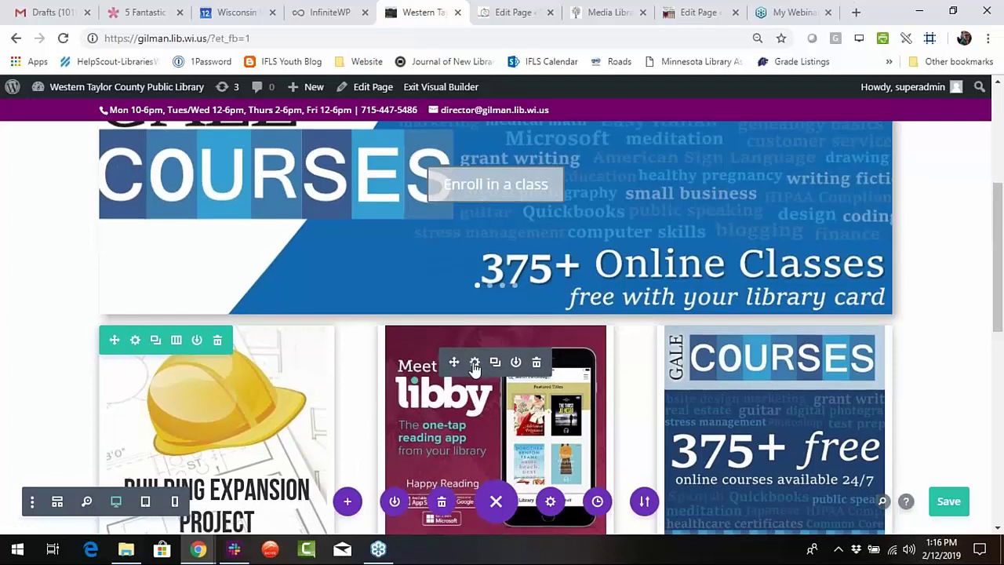
scroll(282, 408, down, 2)
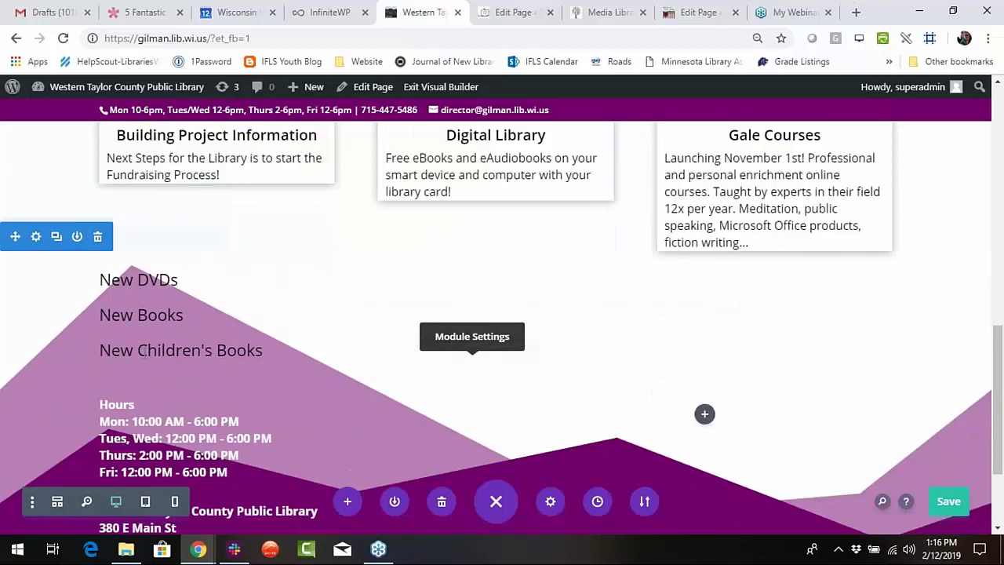
Open the settings of the section containing New DVDs, review its background options and close them without applying changes.
click(35, 238)
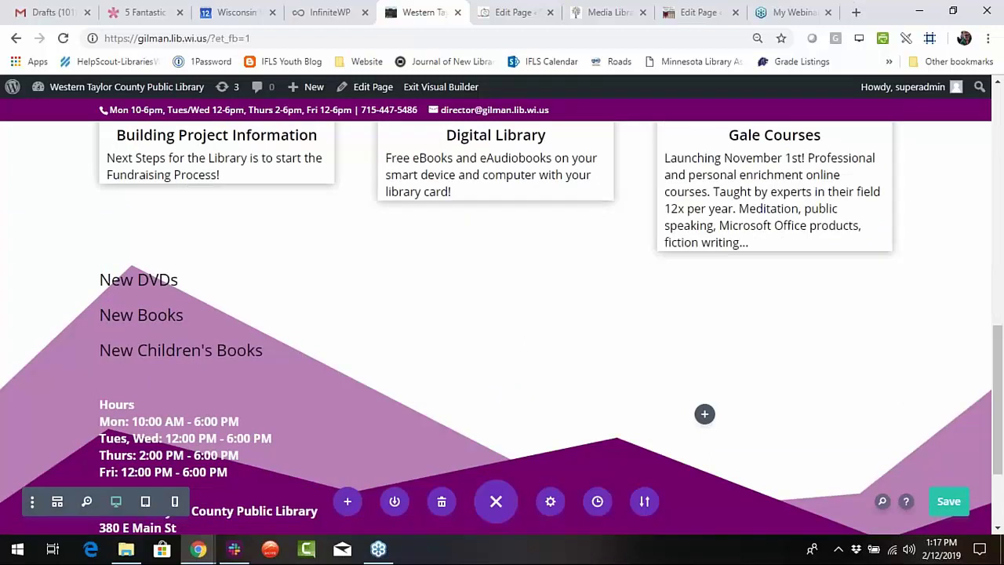
click(342, 314)
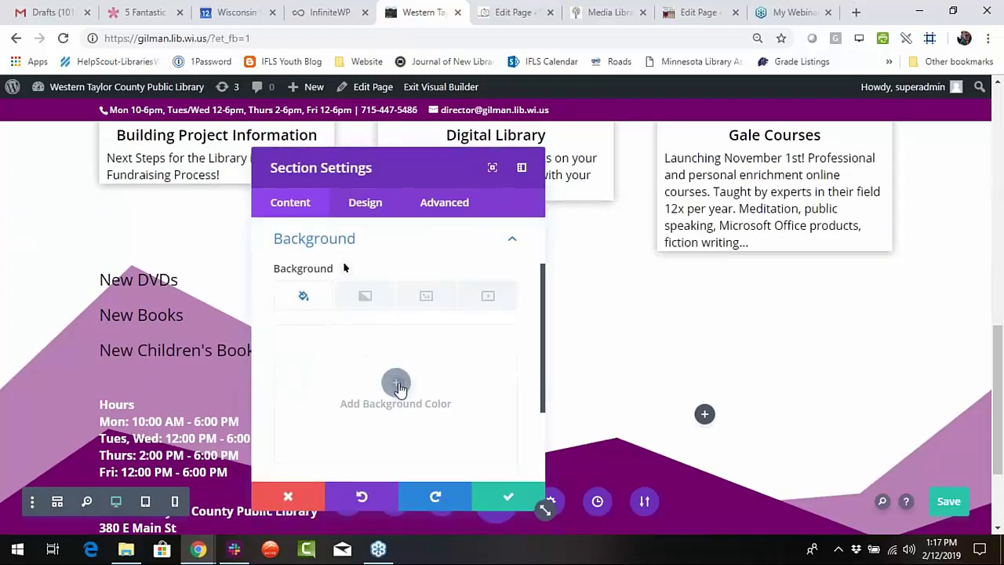
scroll(415, 329, down, 3)
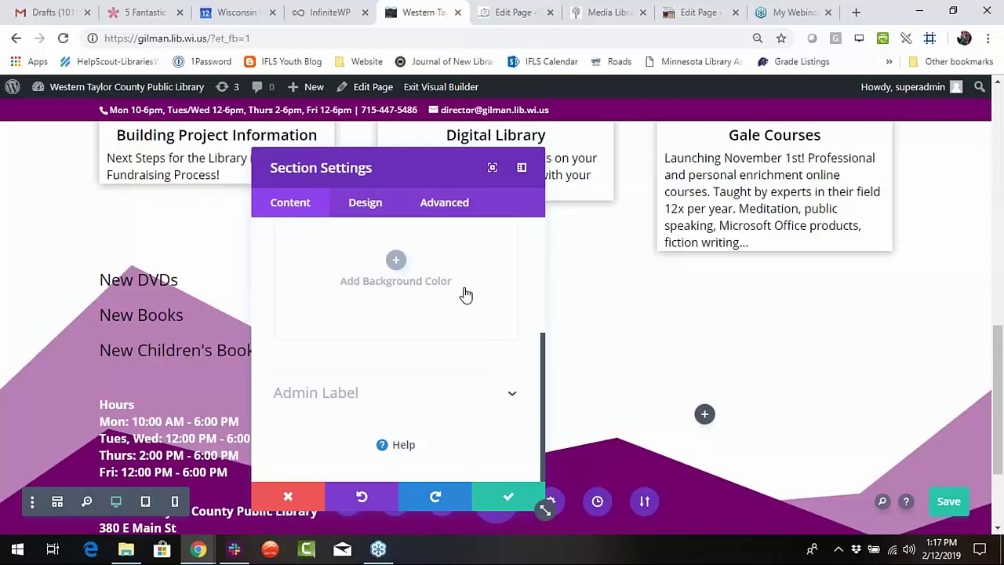
key(ctrl+s)
click(290, 496)
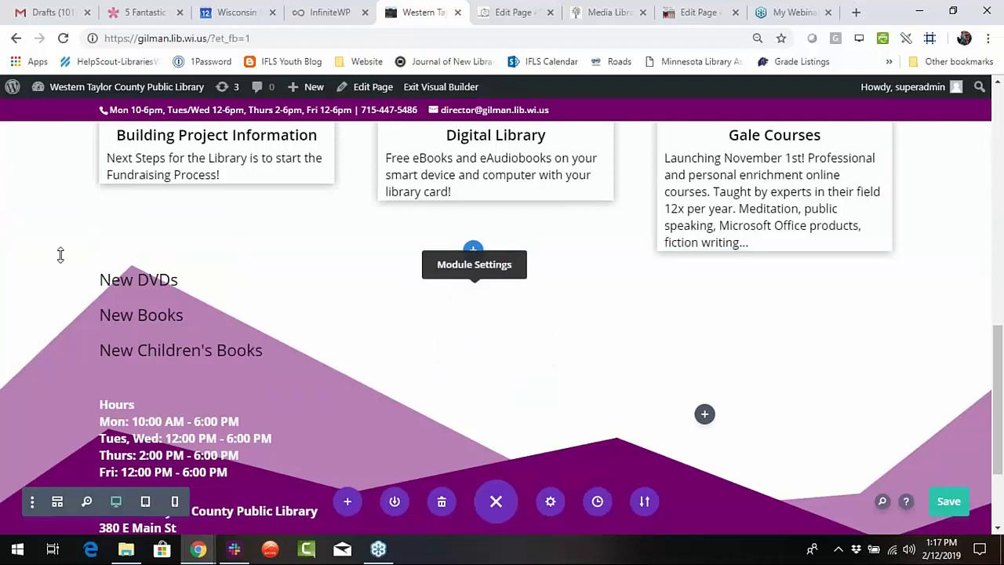
Save the Western Taylor County home page and exit the visual builder.
scroll(60, 255, up, 5)
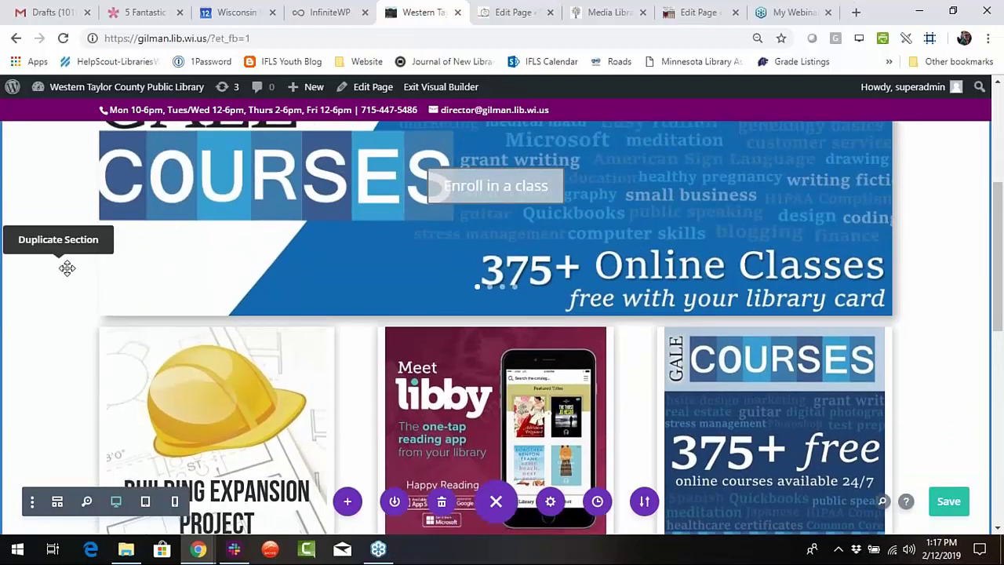
scroll(66, 269, up, 4)
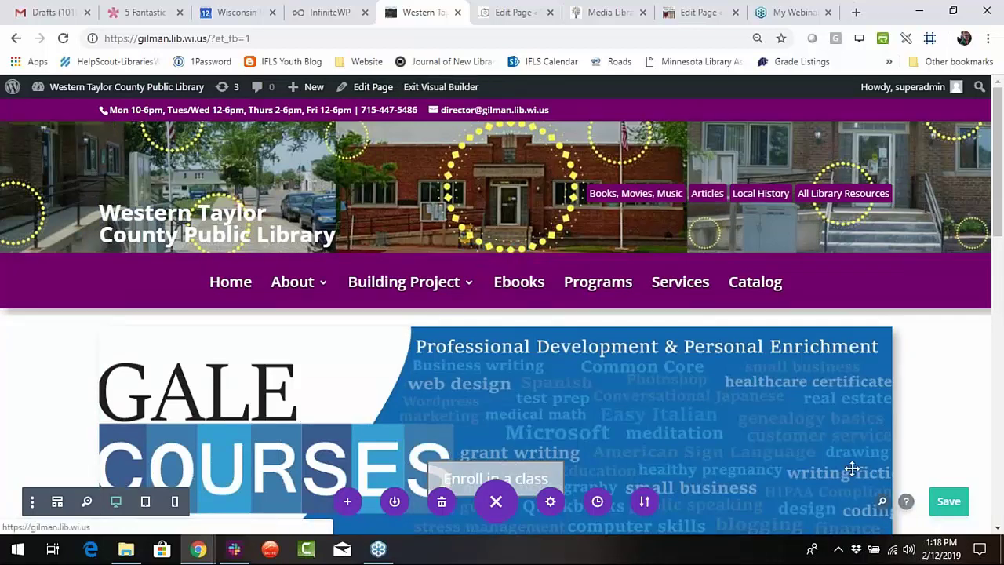
key(ctrl+s)
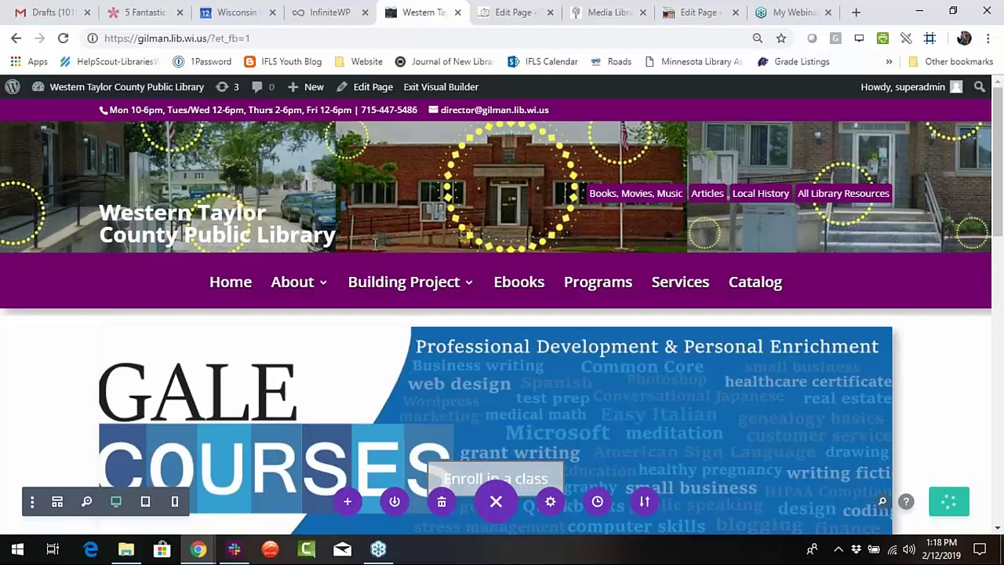
click(454, 87)
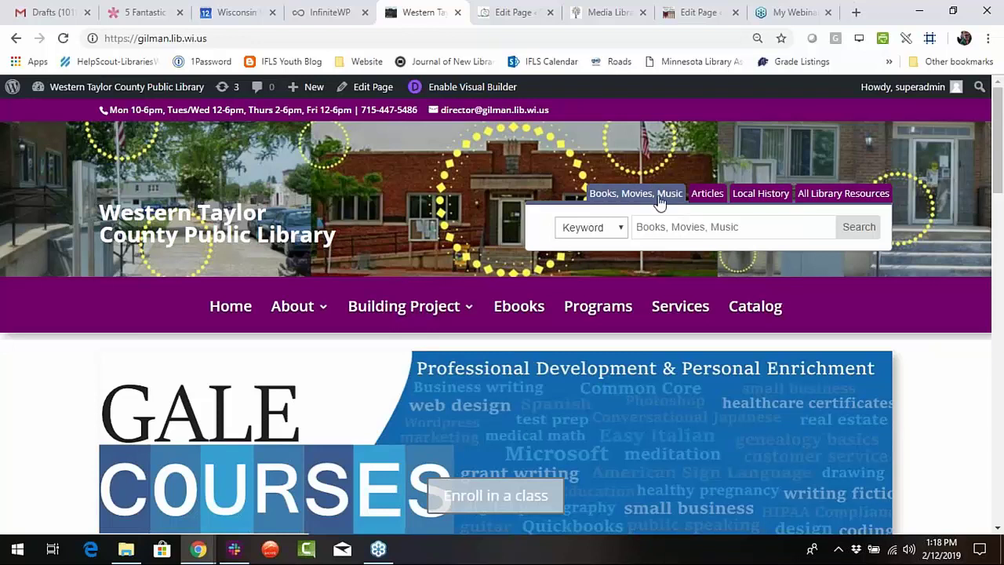
Compare the Somerset home page with the Western Taylor County home page and dismiss Somerset's Facebook pop-up.
click(519, 17)
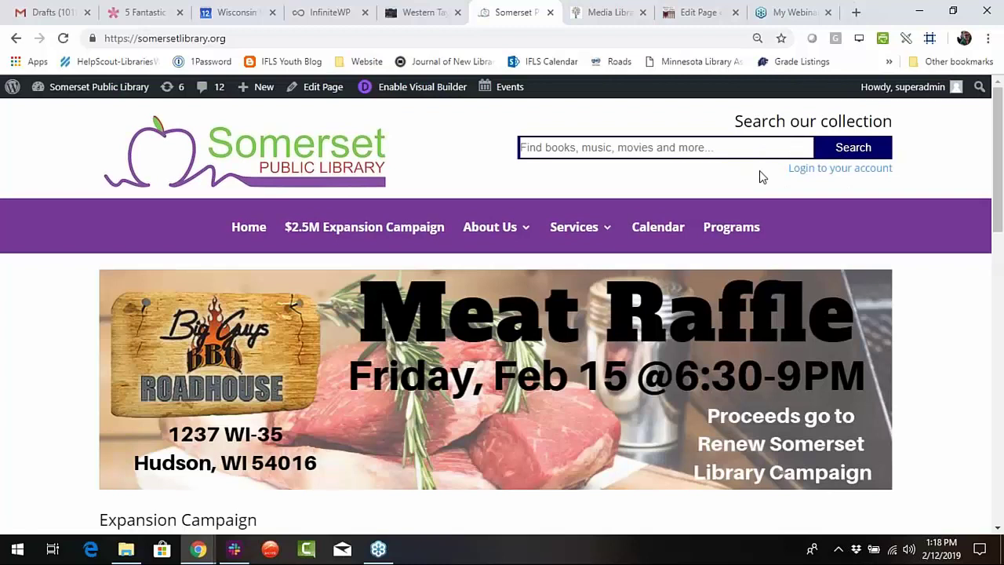
click(424, 12)
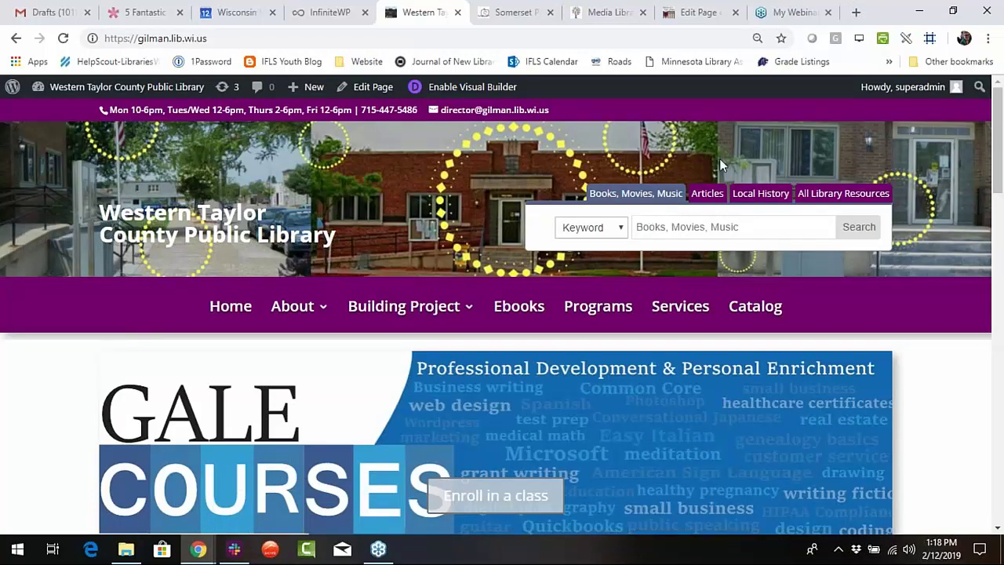
click(510, 13)
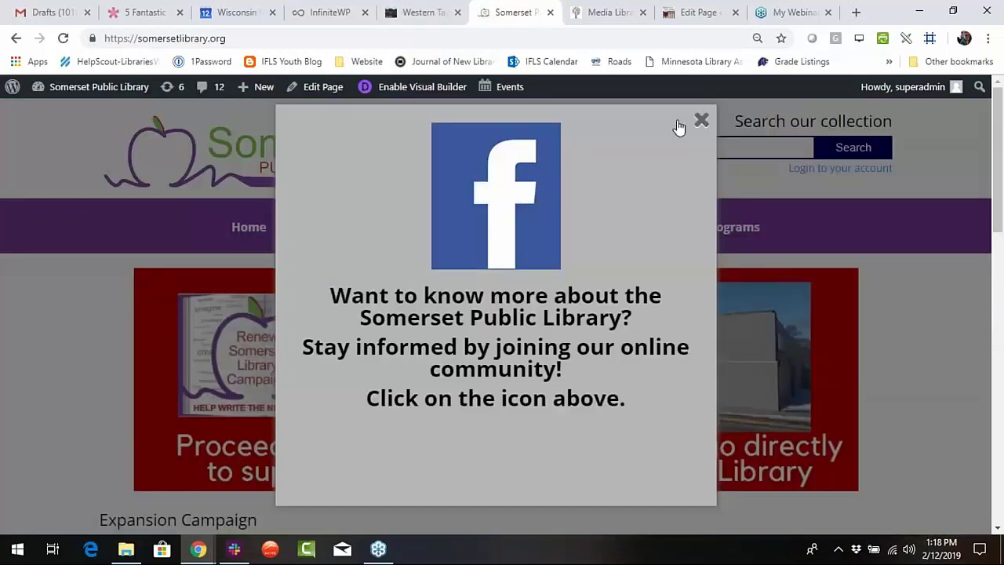
click(703, 123)
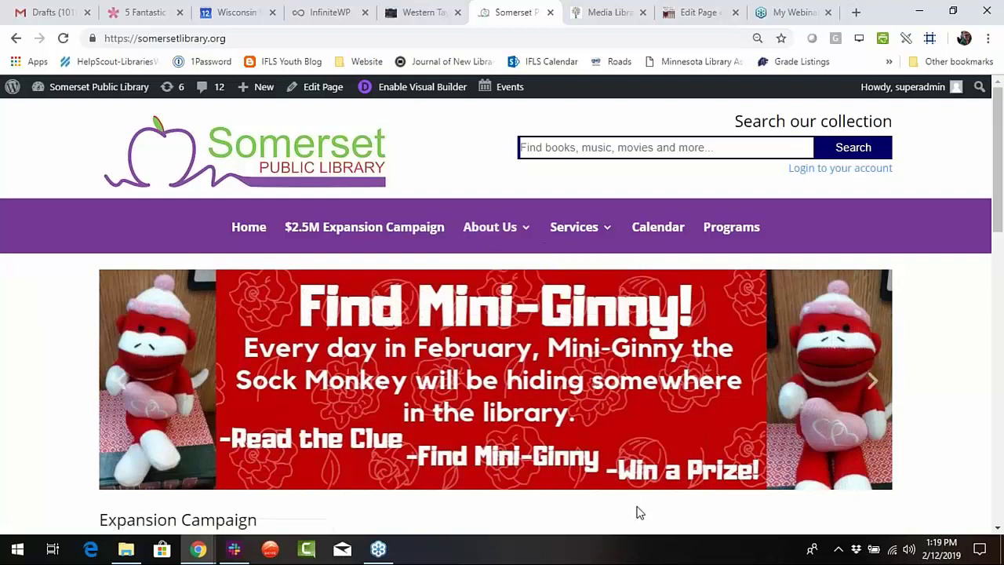
Examine the Somerset home page's slider, Valentine's Day movie cover carousel and footer.
scroll(503, 327, down, 1)
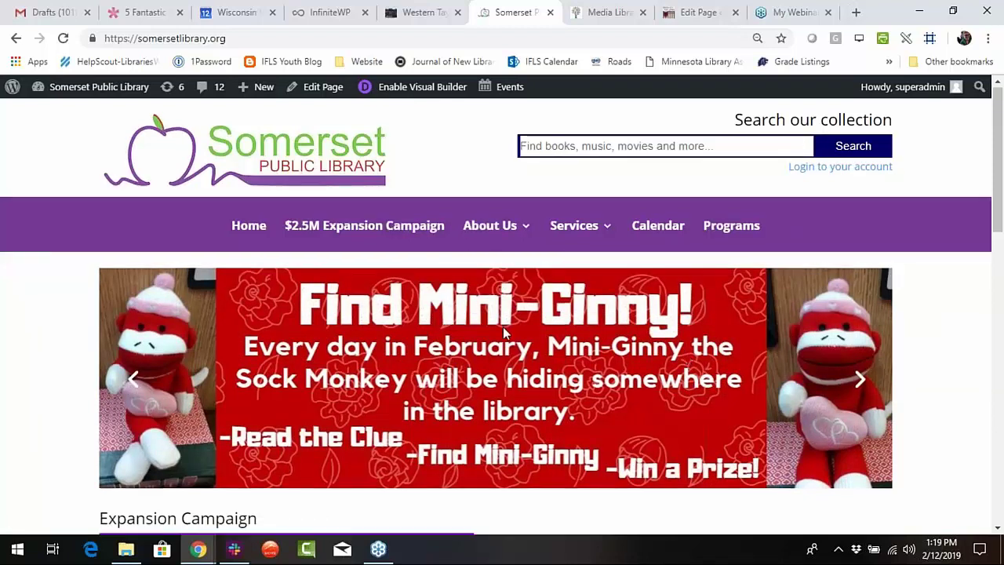
scroll(503, 327, down, 8)
scroll(504, 328, down, 4)
scroll(505, 332, up, 7)
scroll(505, 332, down, 6)
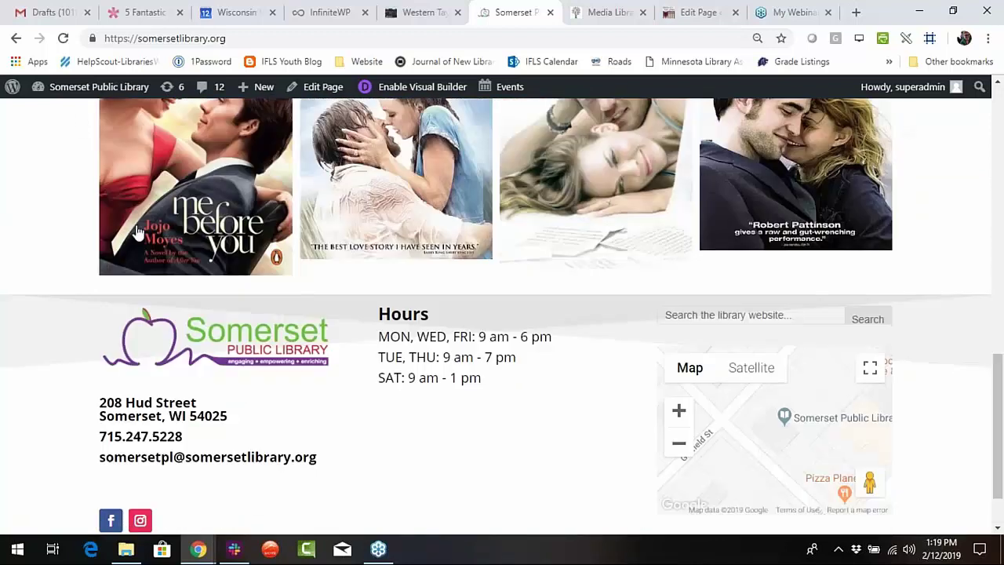
scroll(782, 314, up, 3)
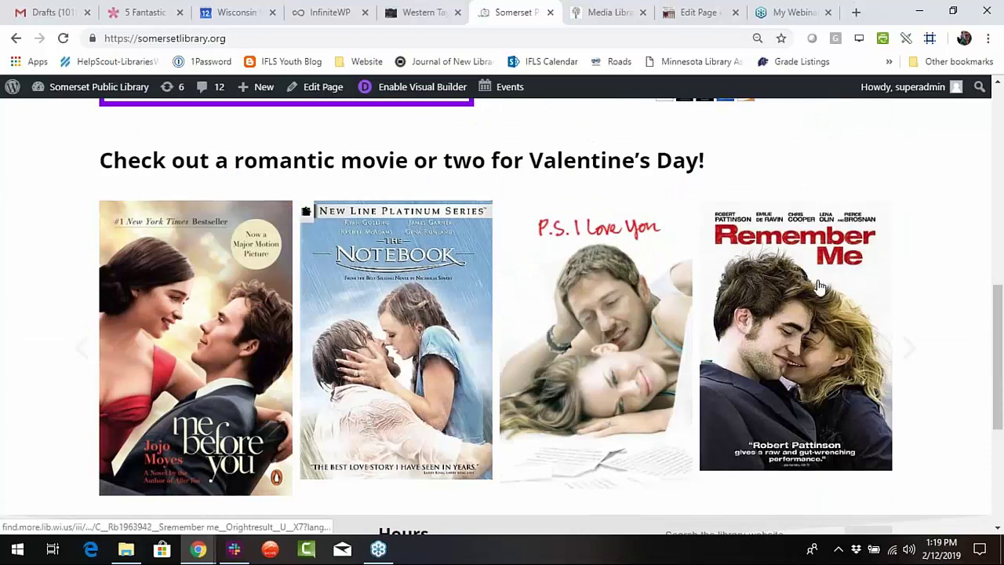
scroll(722, 303, up, 1)
scroll(706, 337, up, 8)
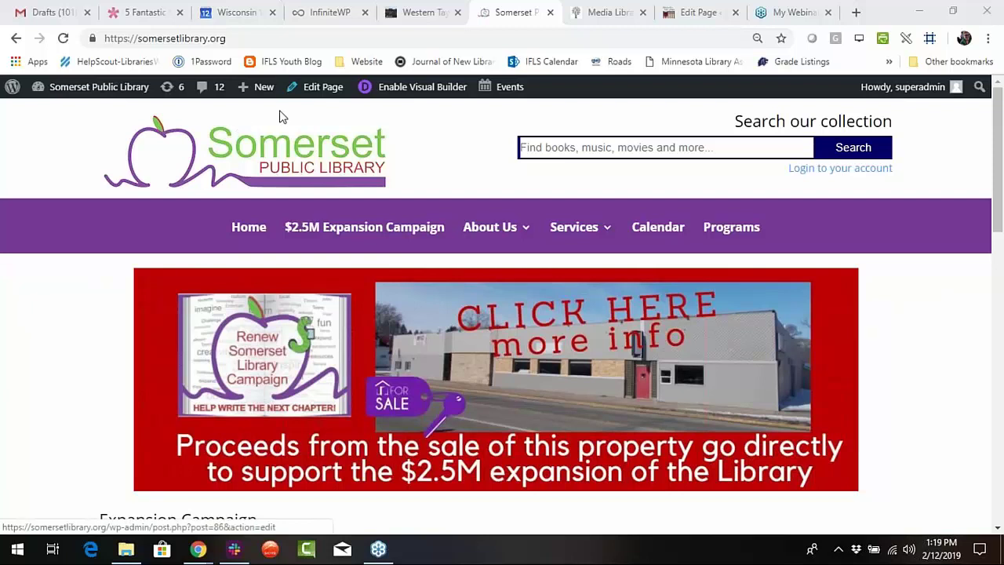
Close the Somerset page, return to the Western Taylor County site and open its Divi Theme Options from the dashboard.
click(552, 13)
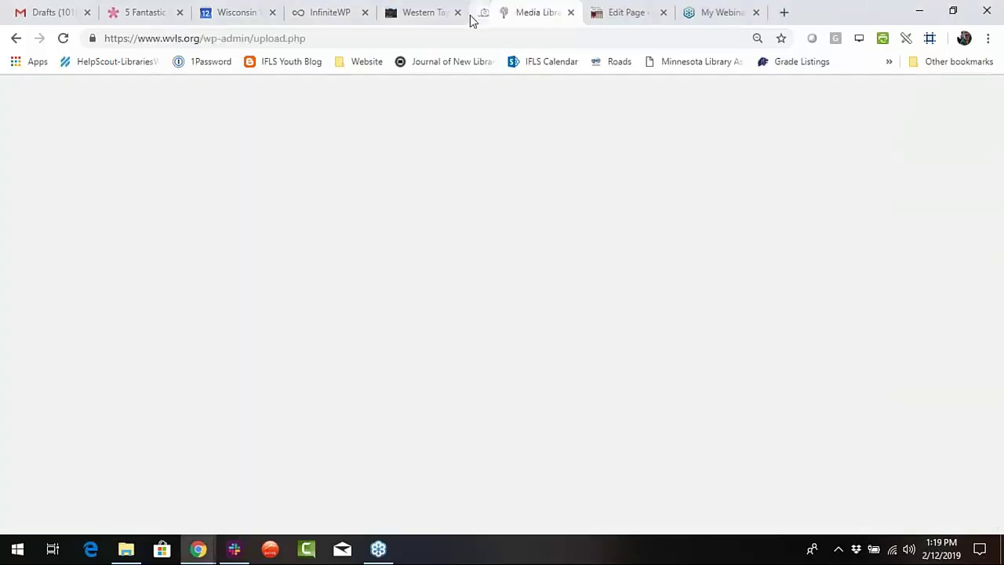
click(468, 16)
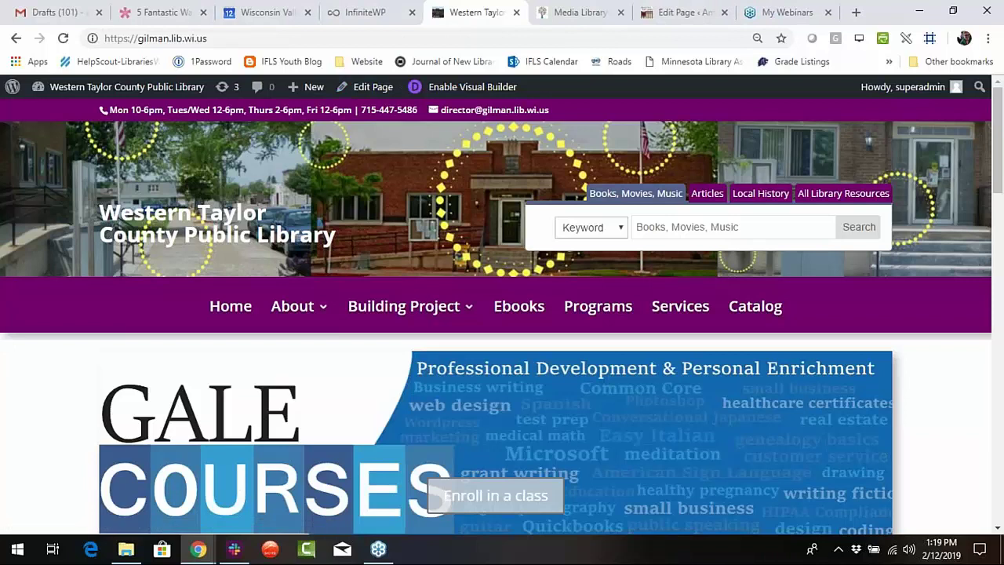
click(149, 88)
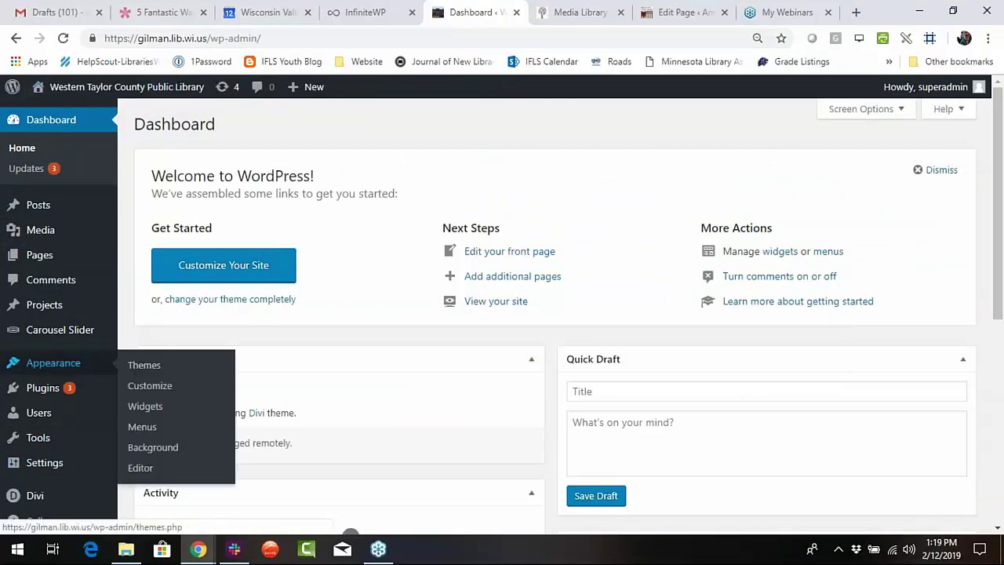
scroll(66, 442, down, 2)
mouse_move(30, 489)
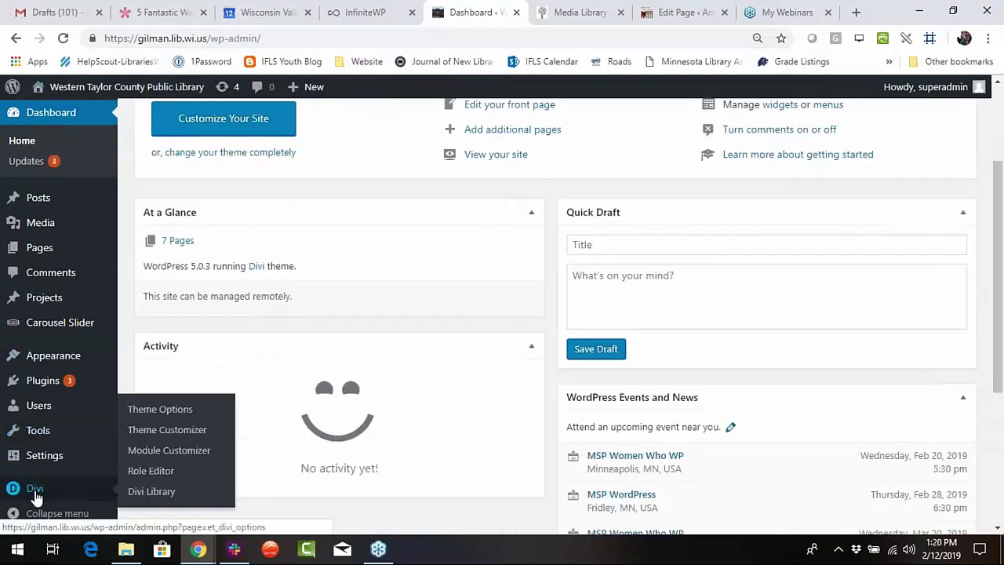
click(35, 497)
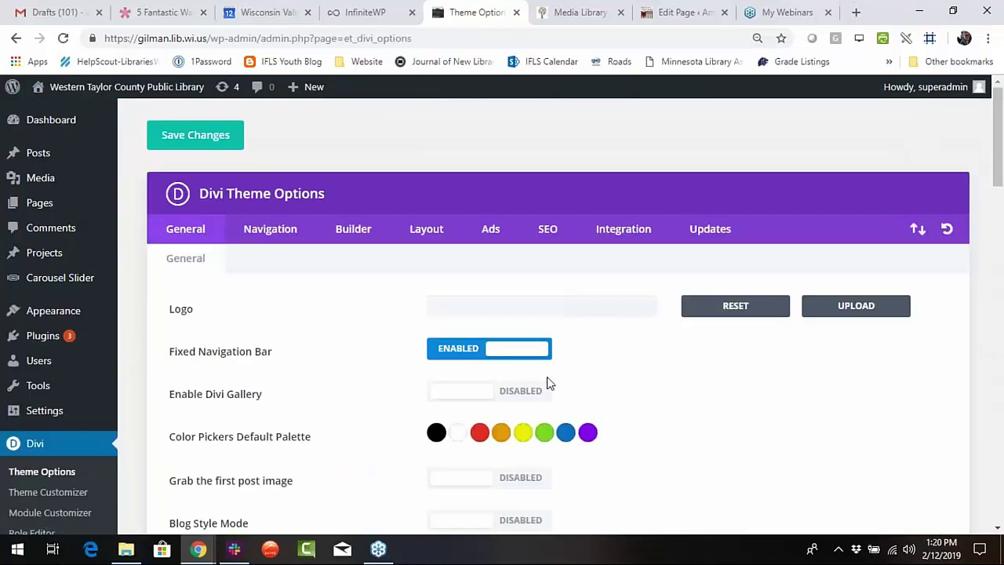
Enable the Classic Editor in the advanced builder options of the Divi theme and save the changes.
click(359, 228)
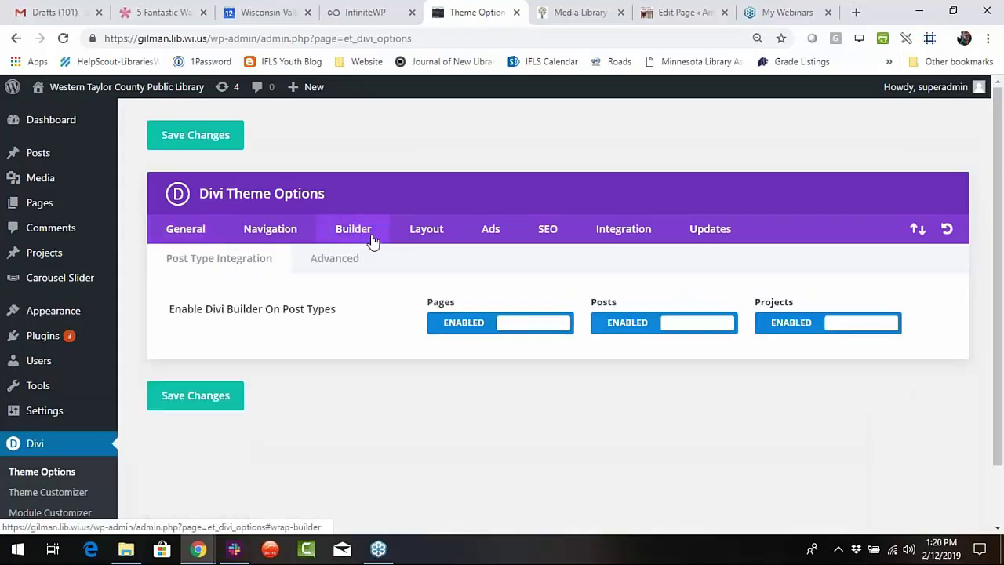
click(333, 261)
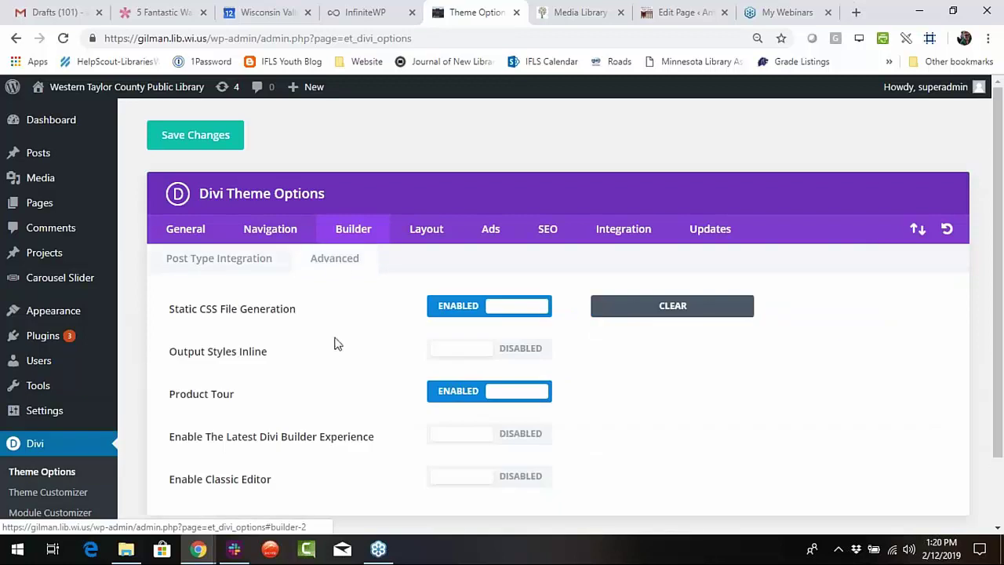
scroll(332, 345, down, 1)
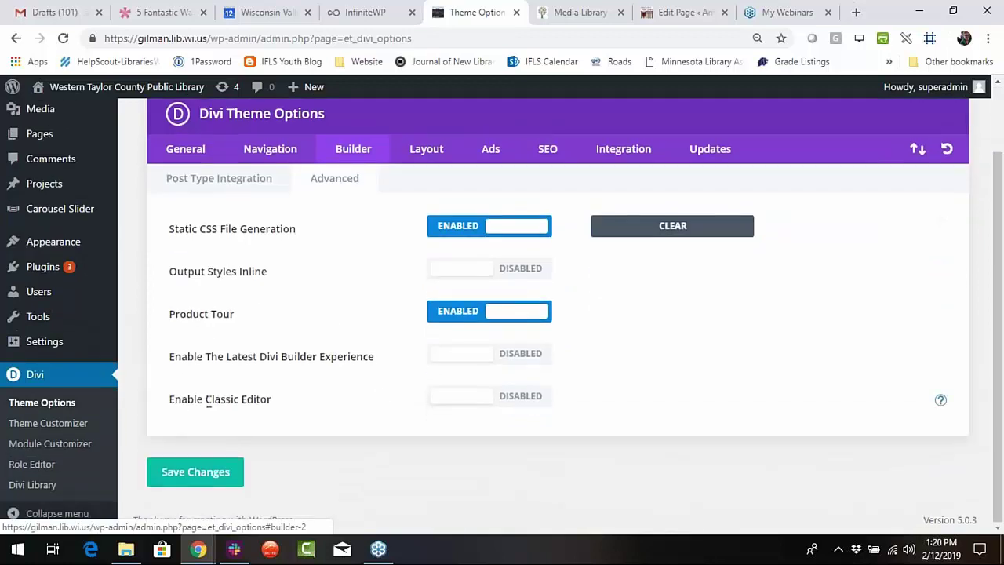
click(524, 400)
click(234, 473)
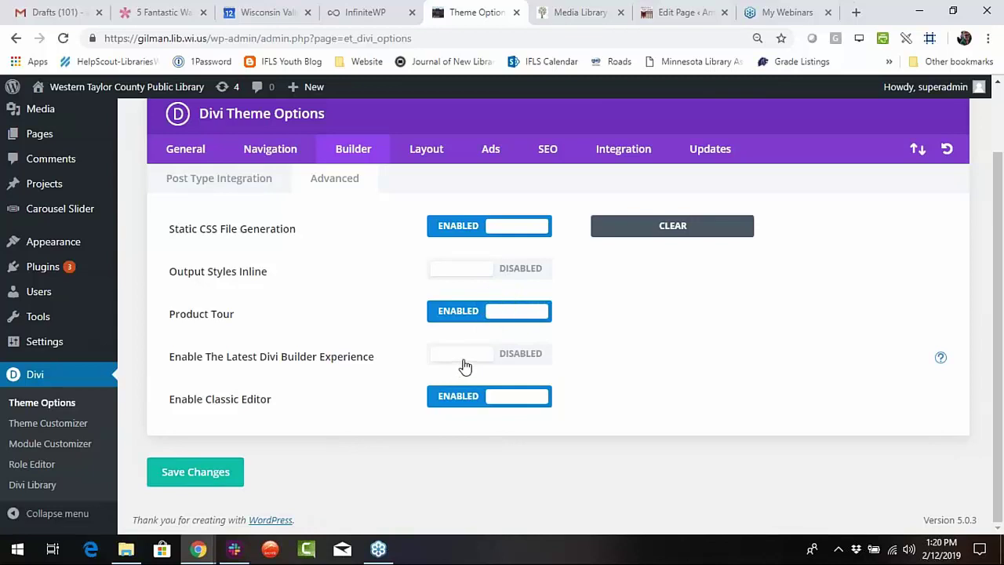
Open the Western Taylor County home page in the visual builder and reduce the top padding of the Gale Courses slider row.
click(130, 91)
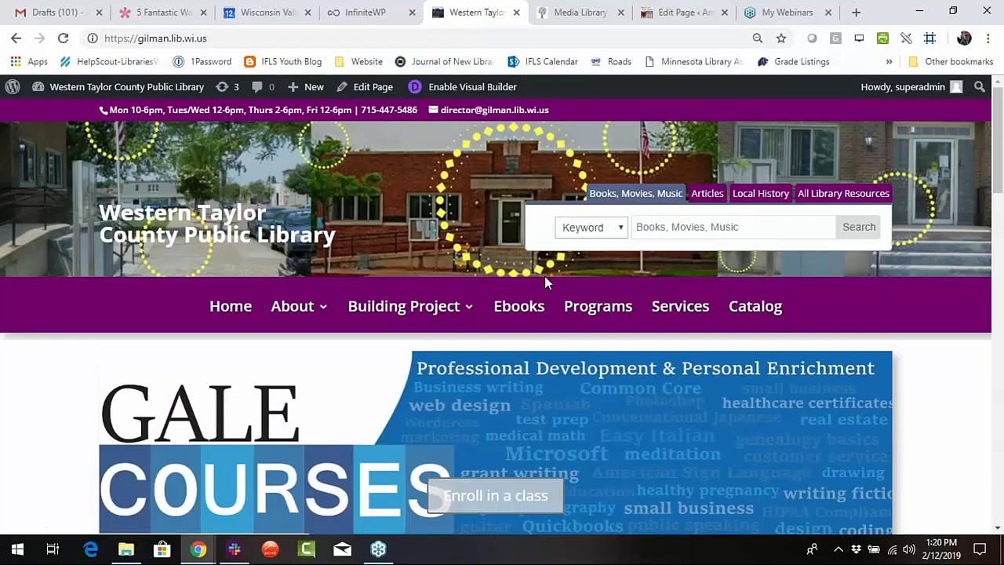
click(464, 92)
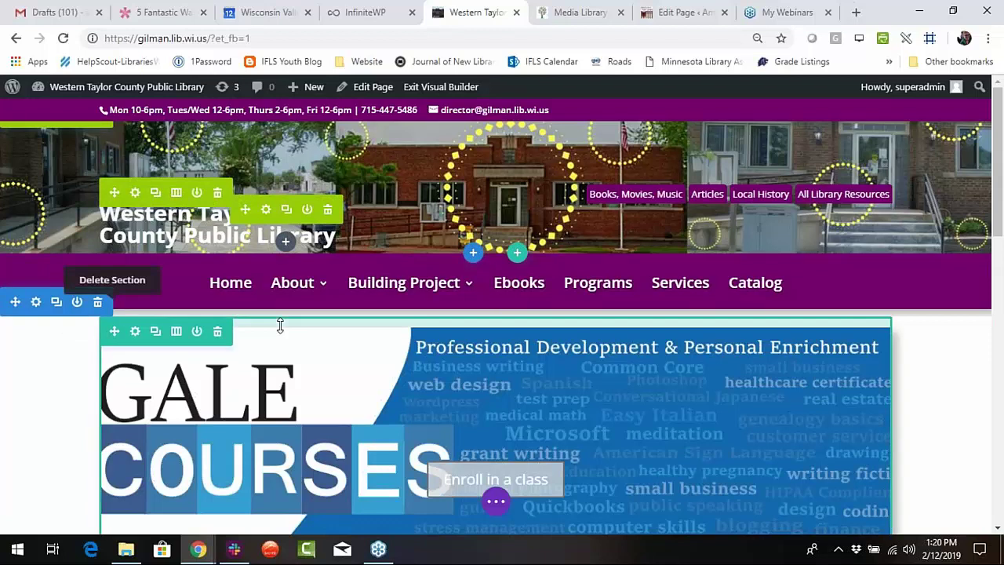
drag(280, 324, 287, 311)
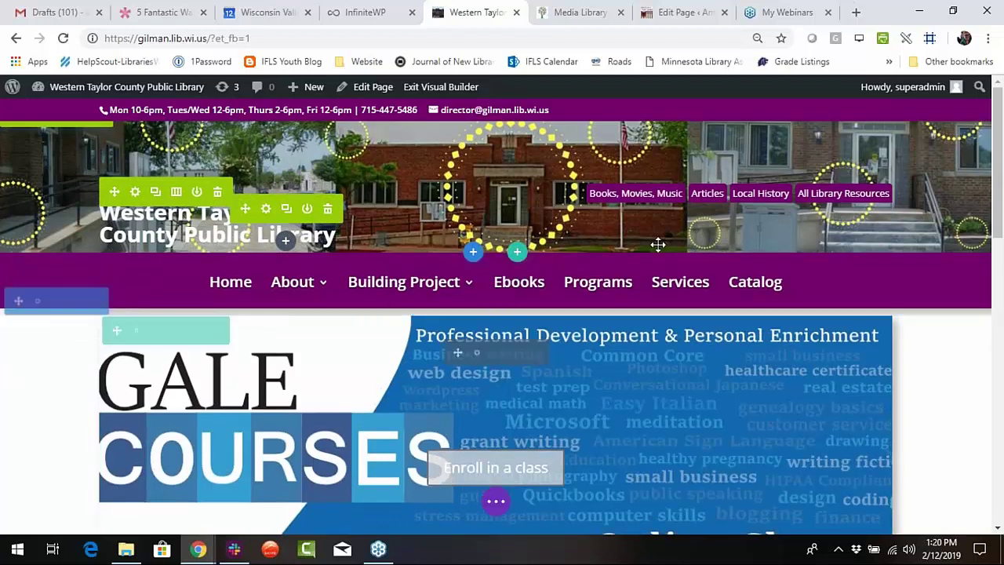
Examine how the home page's slider, feature blurbs and New DVDs area are divided into sections and rows.
scroll(677, 381, down, 4)
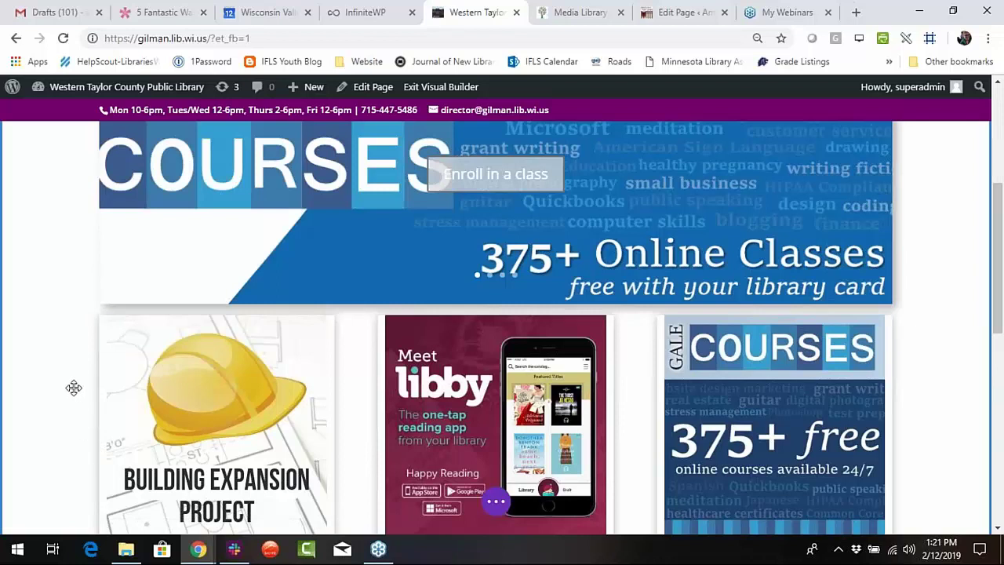
scroll(99, 338, up, 3)
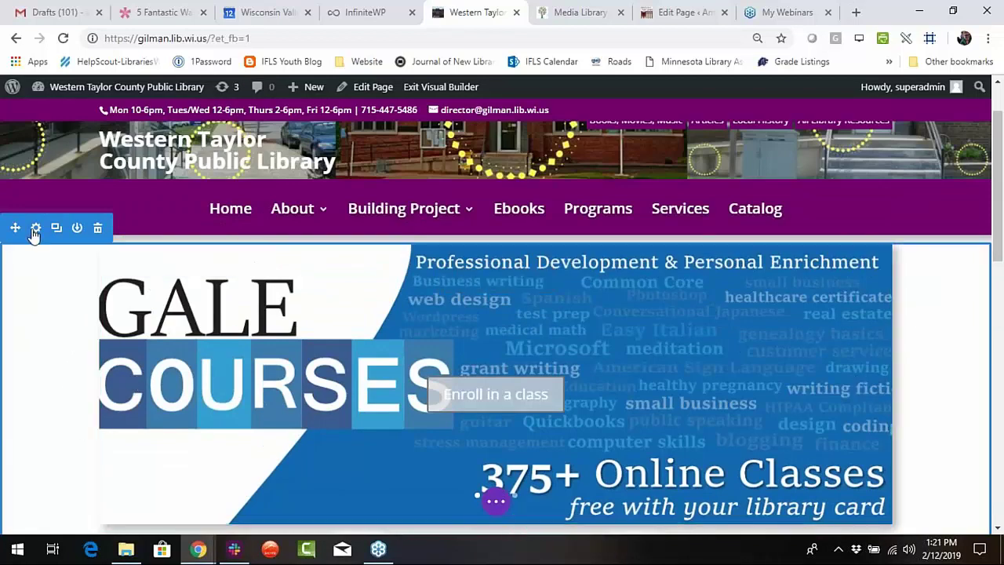
scroll(34, 248, down, 6)
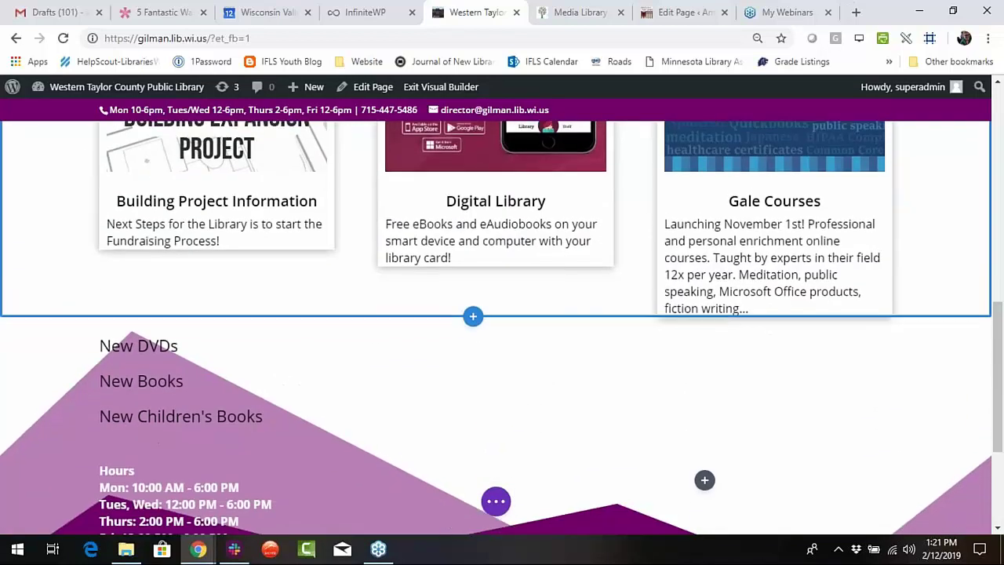
scroll(25, 227, up, 6)
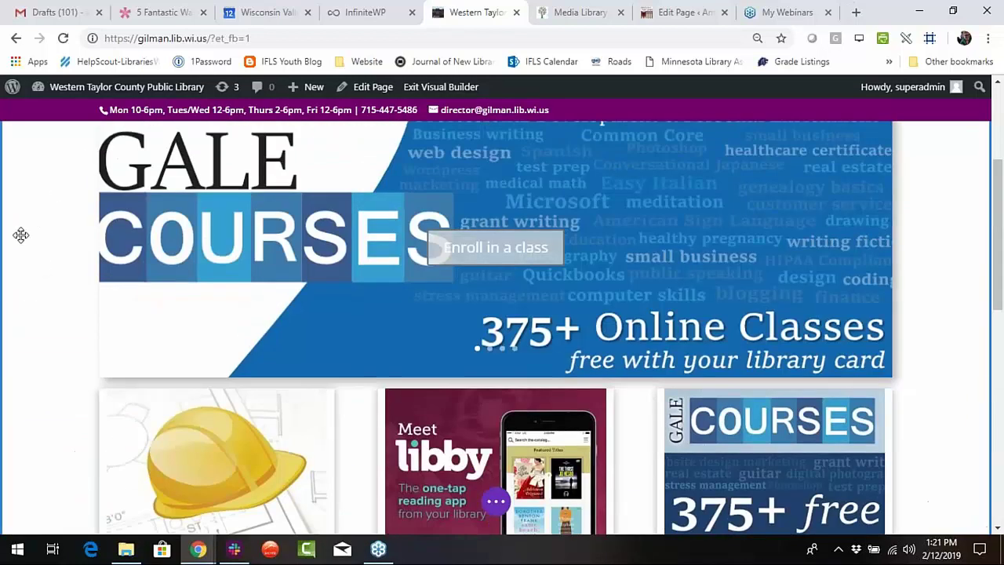
scroll(20, 233, up, 1)
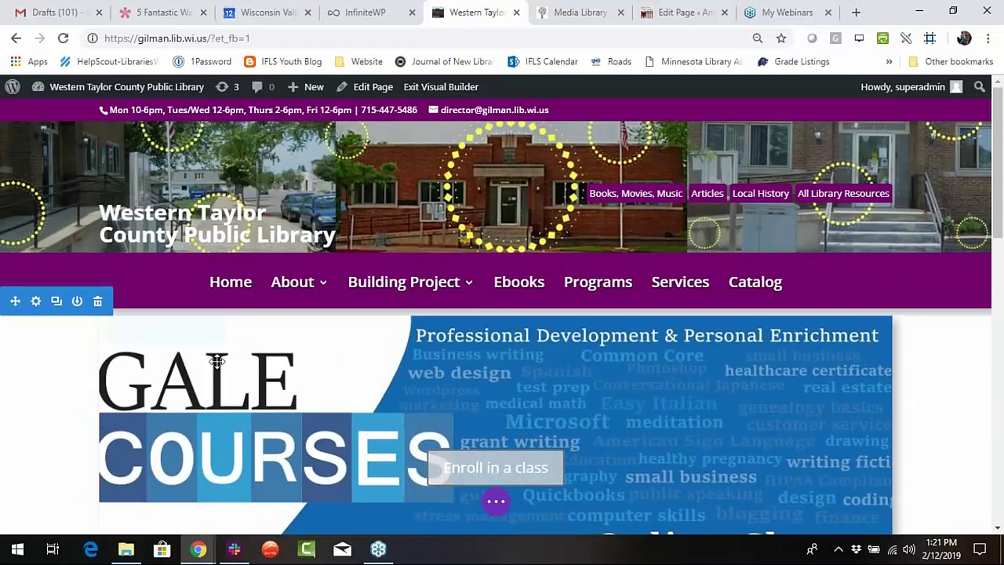
scroll(245, 361, down, 1)
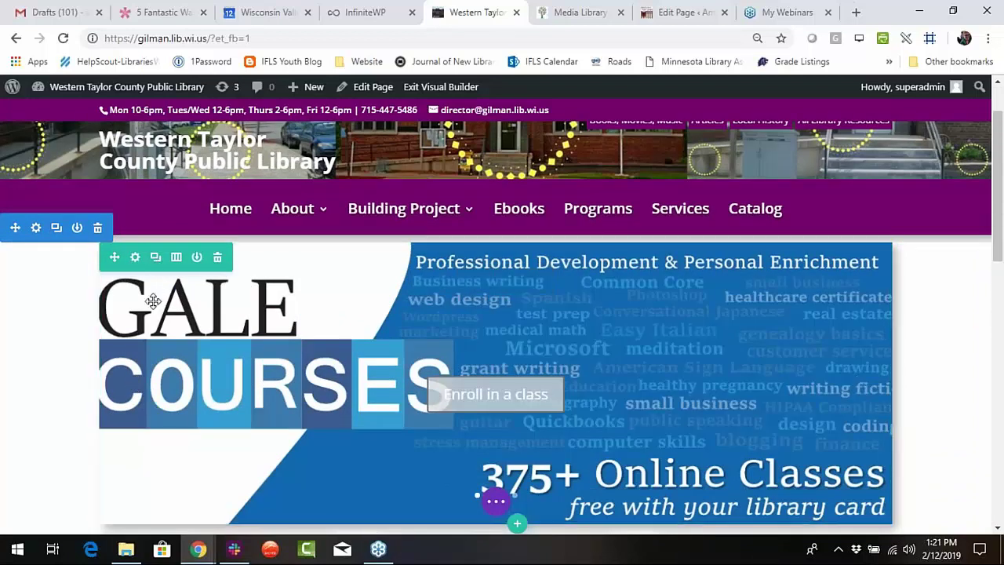
scroll(165, 314, down, 1)
scroll(177, 330, down, 2)
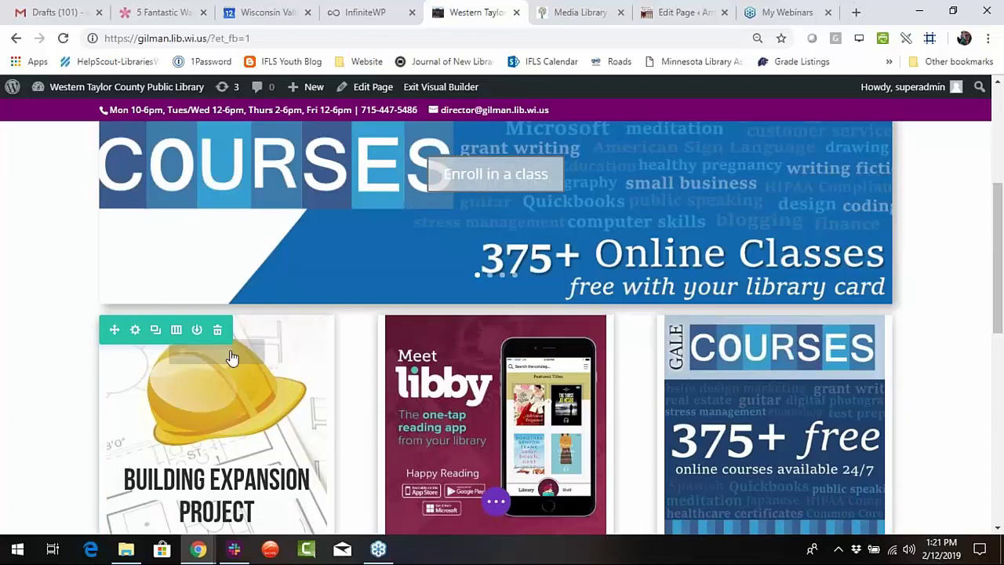
Make the headings New DVDs, New Books and New Children's Books bold.
scroll(228, 357, down, 1)
scroll(230, 355, down, 3)
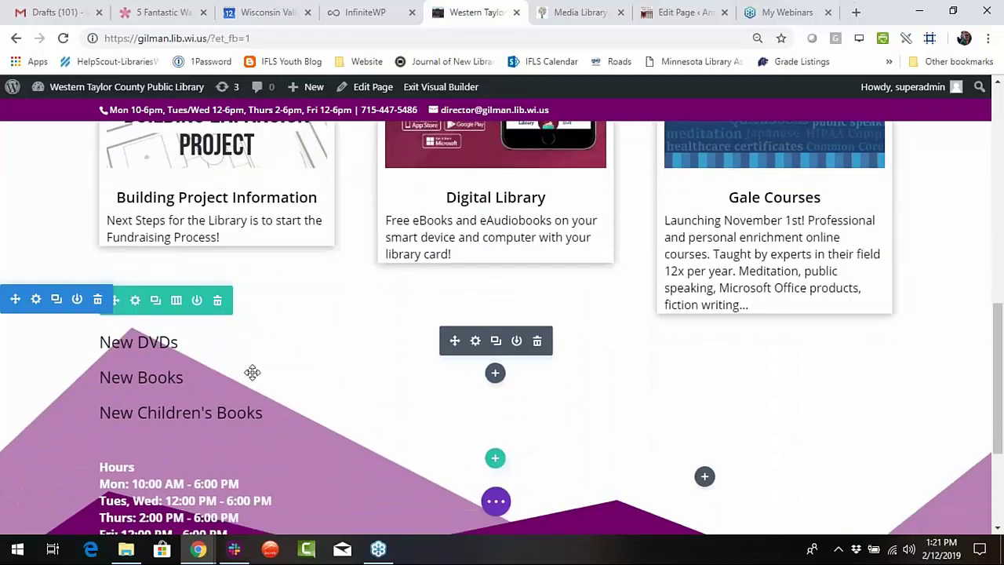
triple_click(138, 342)
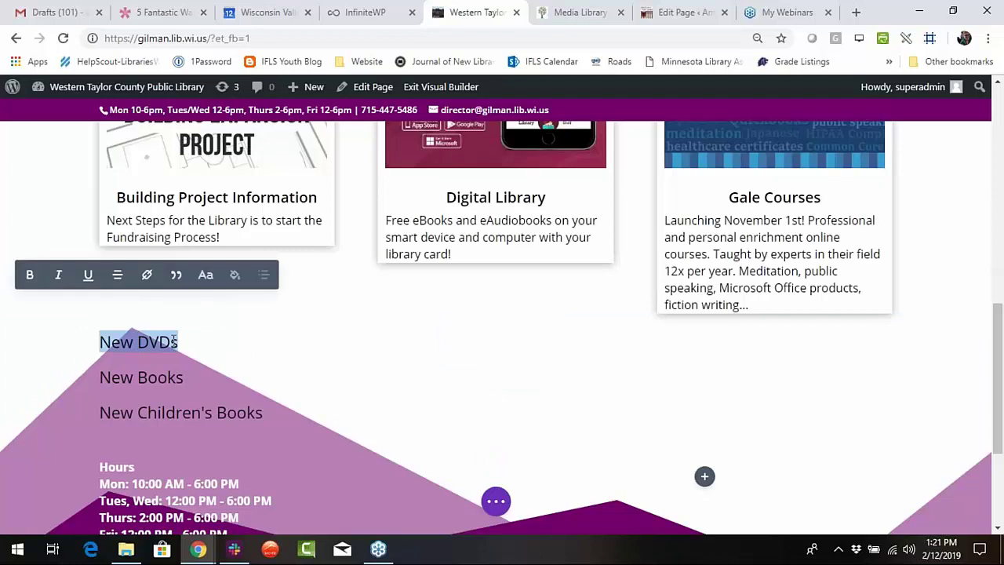
click(32, 278)
triple_click(141, 377)
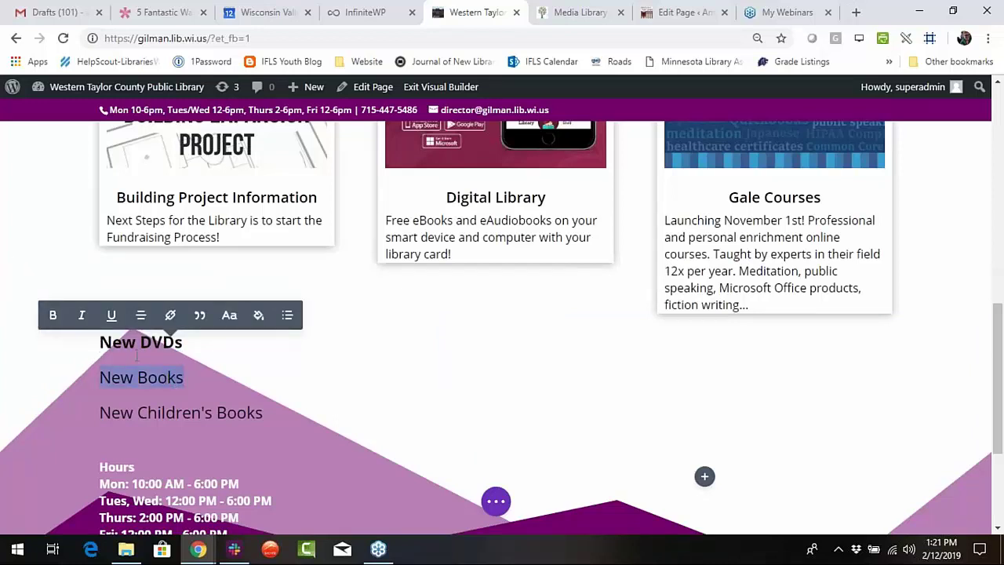
click(52, 316)
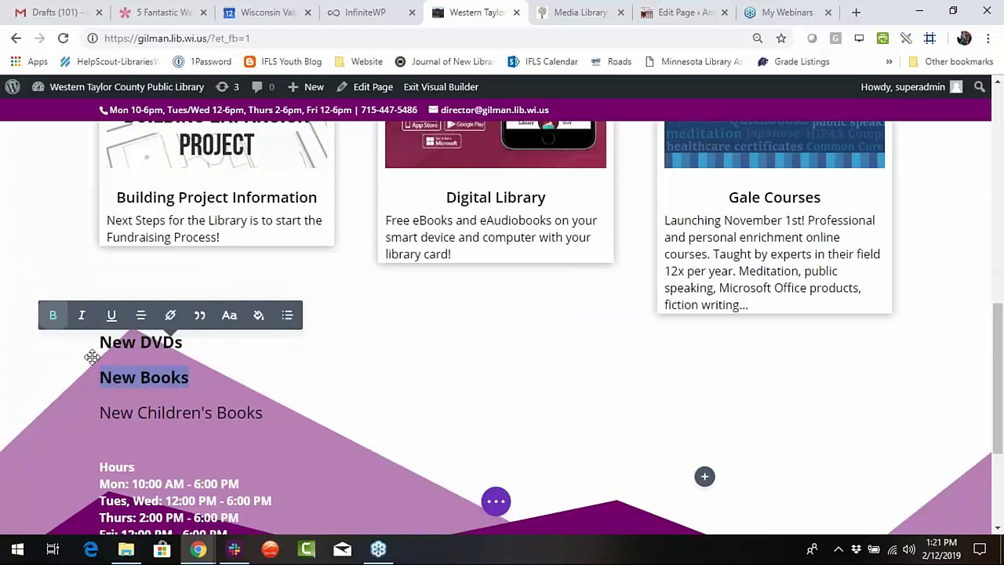
double_click(173, 413)
click(129, 413)
triple_click(128, 414)
click(32, 350)
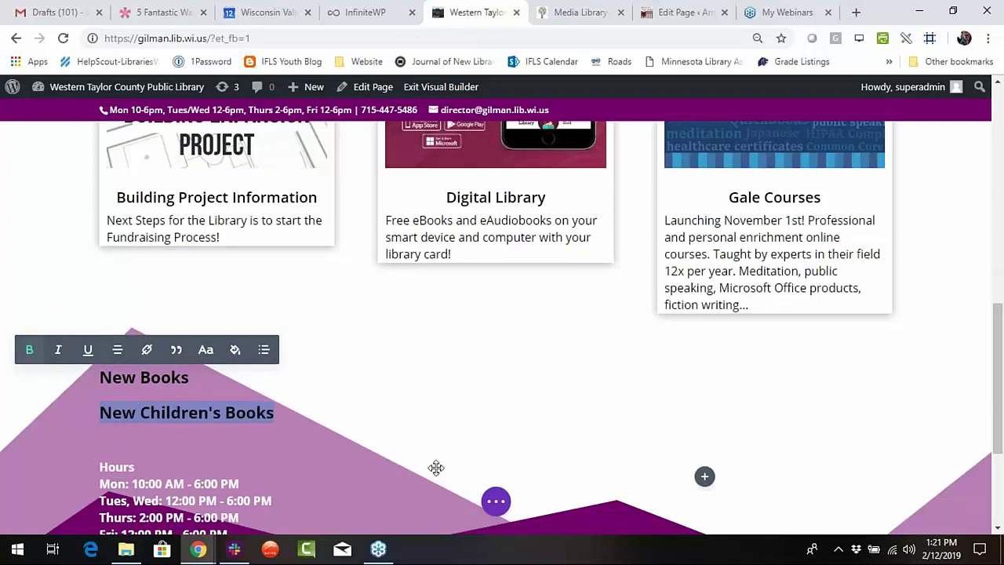
Save the edited home page and collapse the builder's page controls.
click(497, 506)
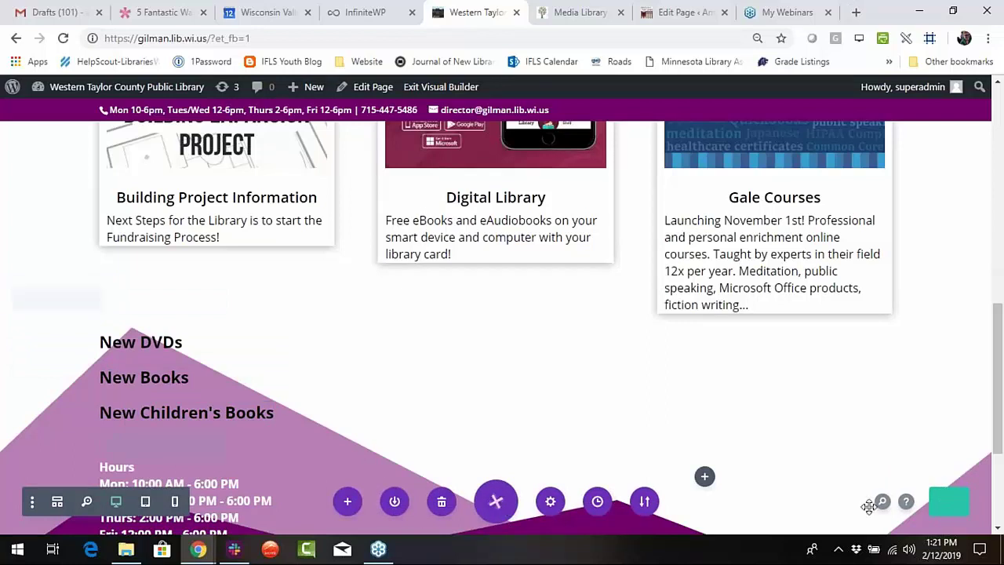
click(948, 506)
mouse_move(517, 455)
click(496, 501)
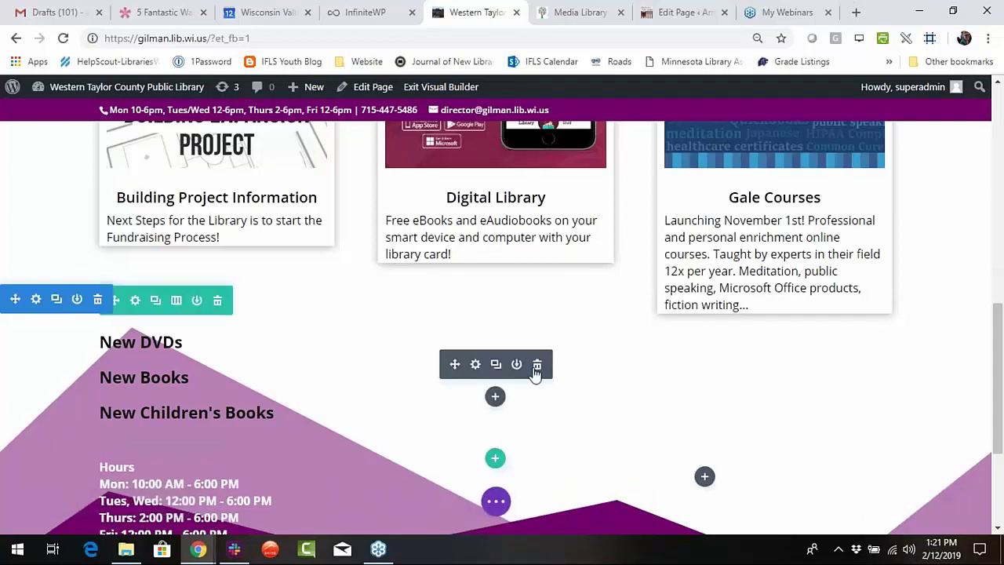
Duplicate the Building Project Information module in the row below the slider.
scroll(495, 400, up, 3)
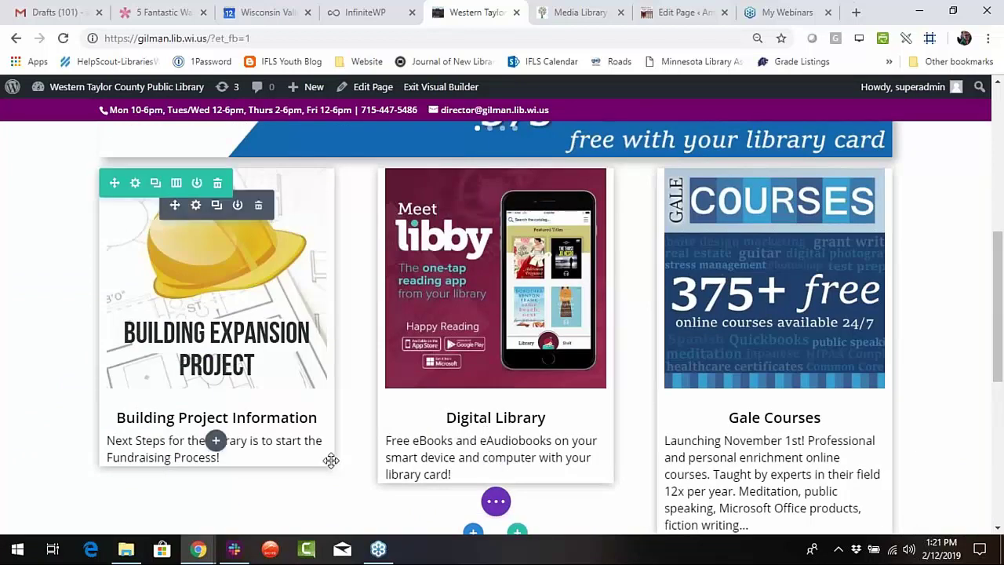
scroll(343, 361, up, 3)
scroll(345, 314, up, 1)
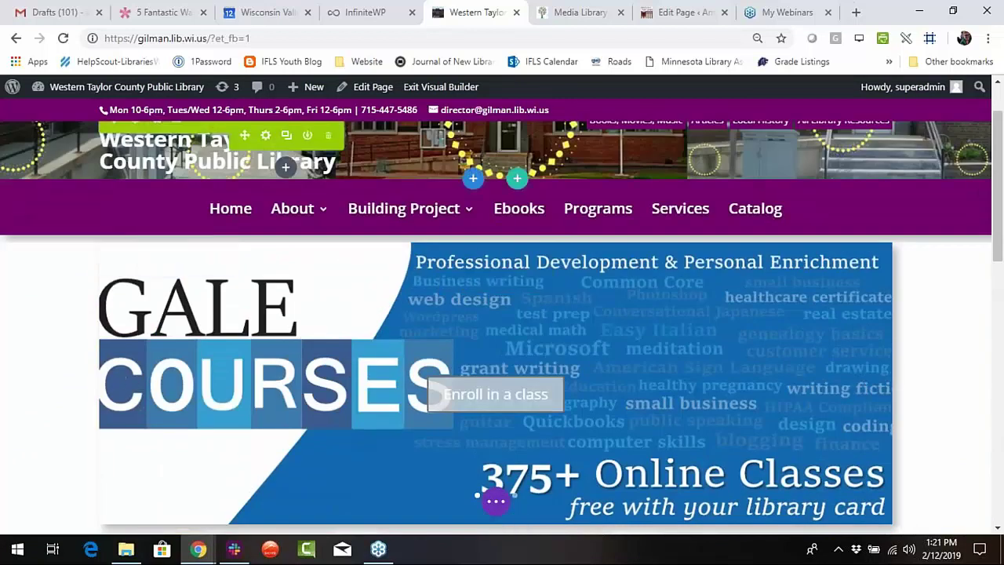
scroll(277, 412, down, 3)
scroll(314, 416, down, 2)
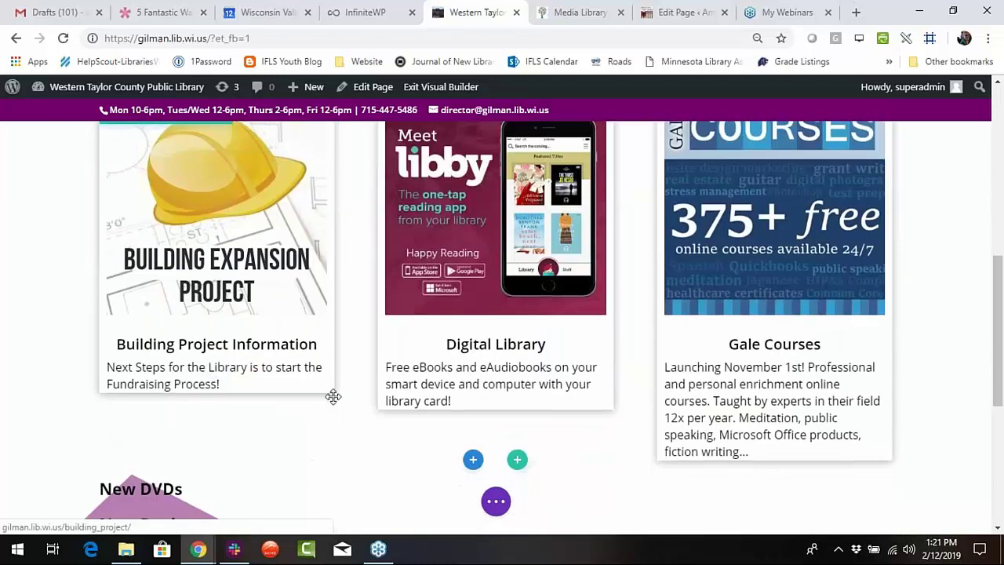
scroll(215, 377, up, 1)
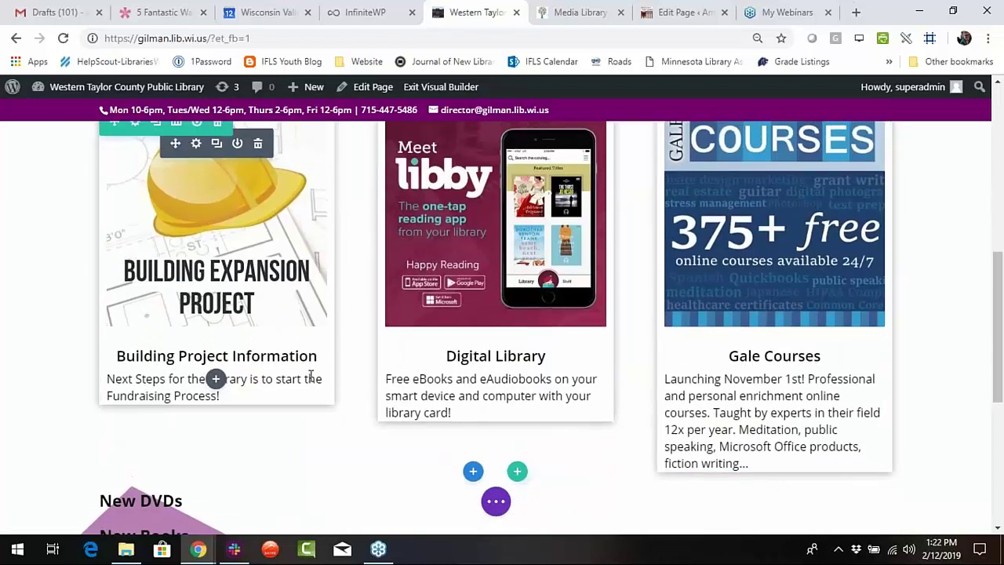
mouse_move(219, 210)
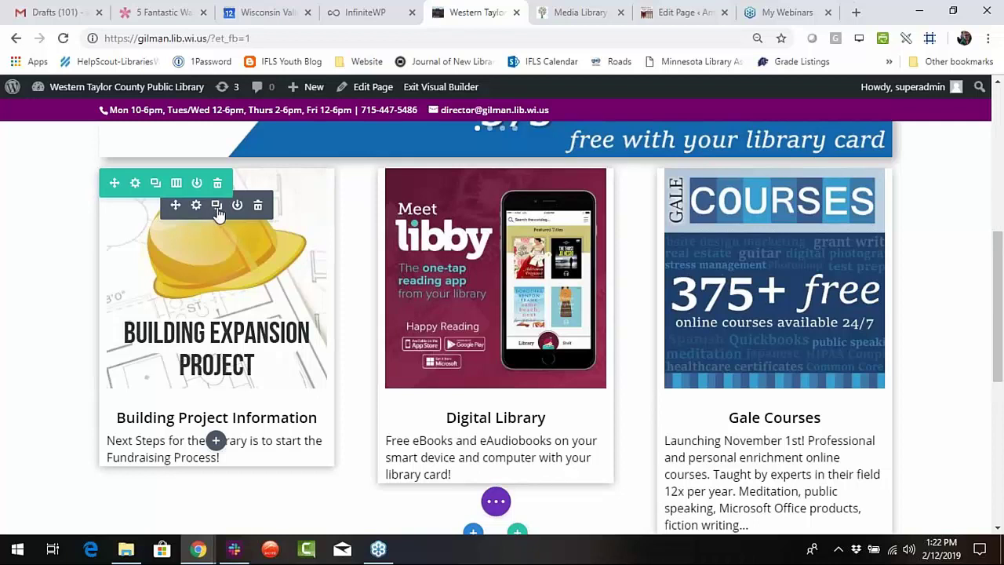
click(219, 206)
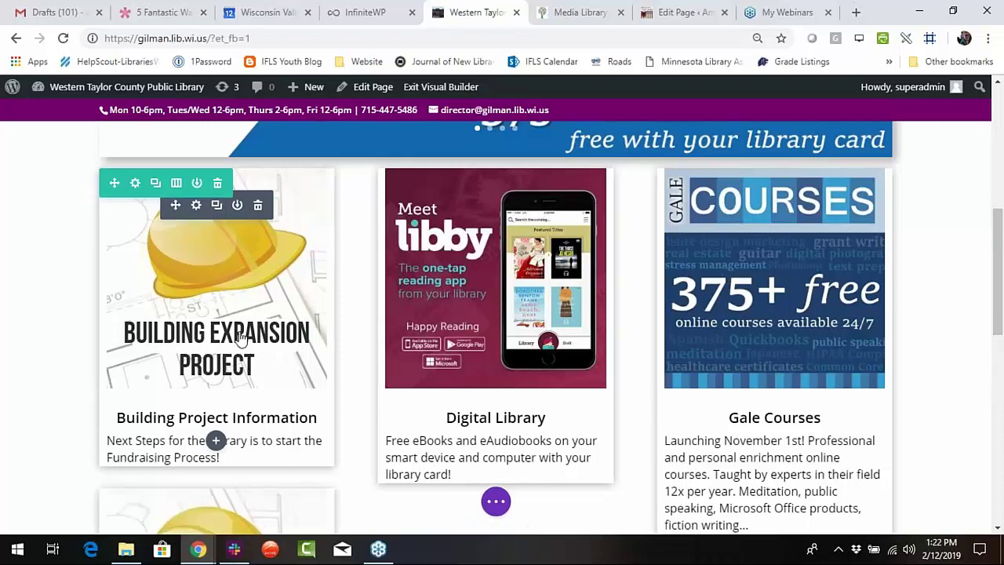
Change the title of the duplicated Building Project Information blurb to Lynda.com.
scroll(220, 314, down, 2)
scroll(224, 413, down, 2)
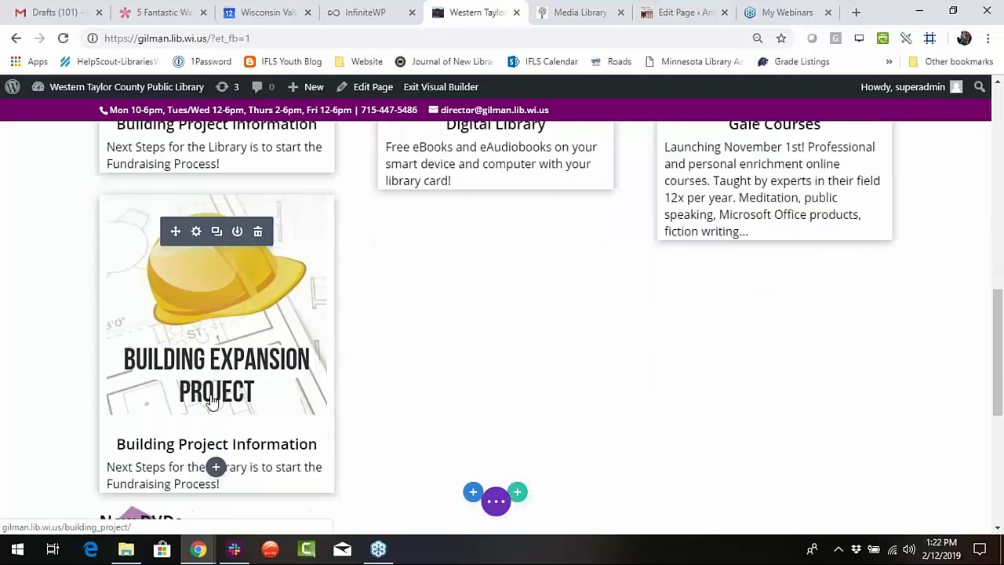
drag(204, 358, 225, 317)
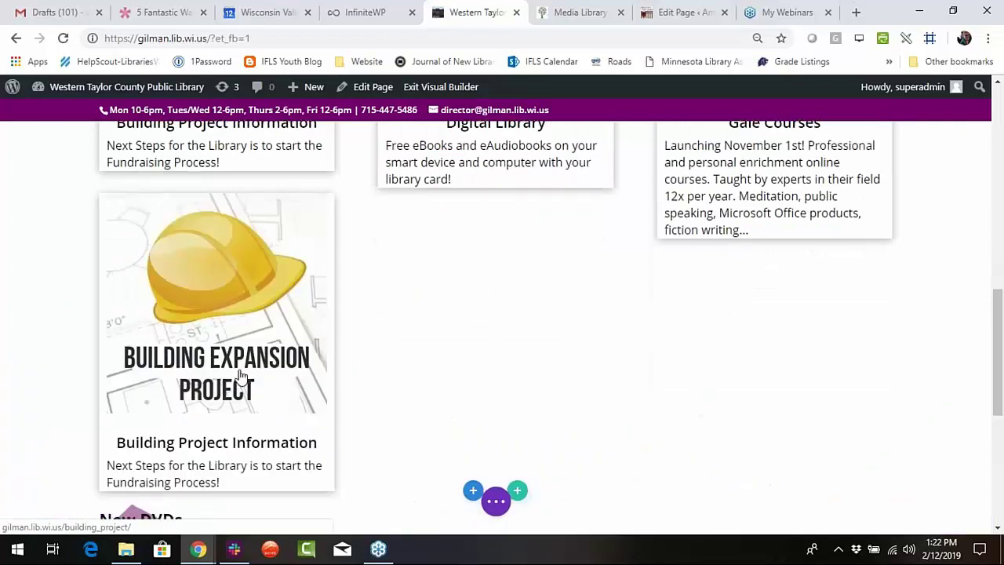
scroll(232, 377, down, 1)
double_click(183, 372)
triple_click(183, 372)
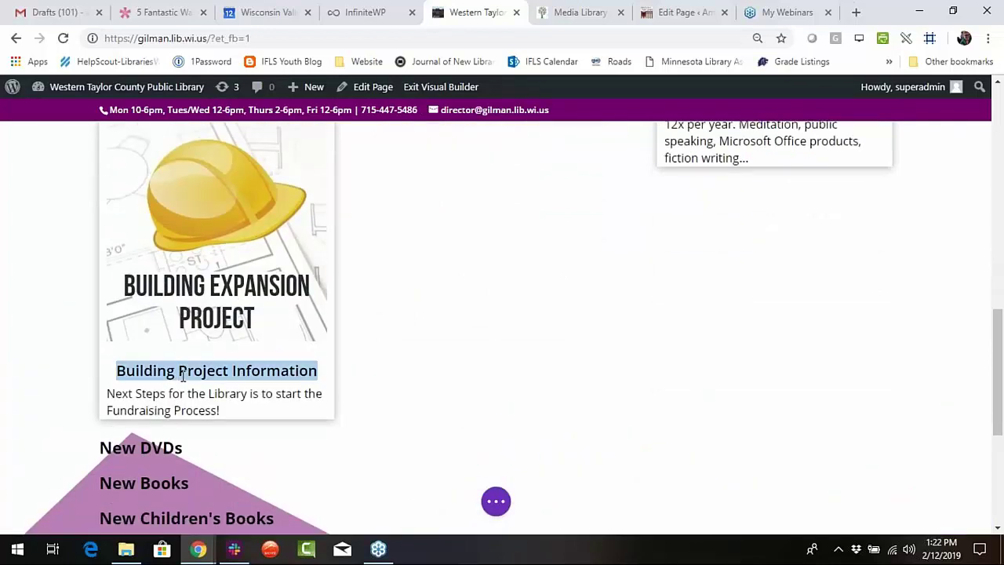
text(Ly)
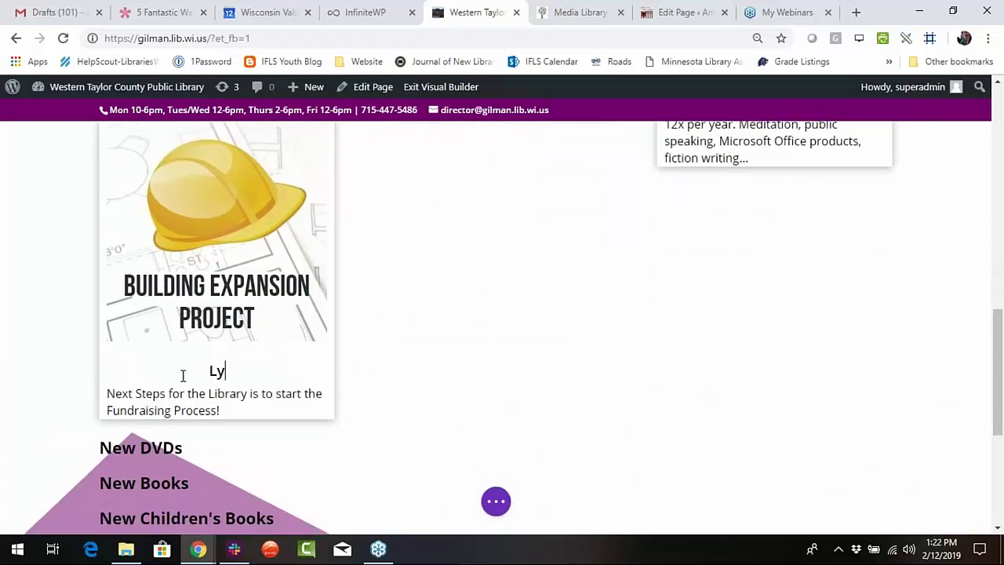
text(nda.com)
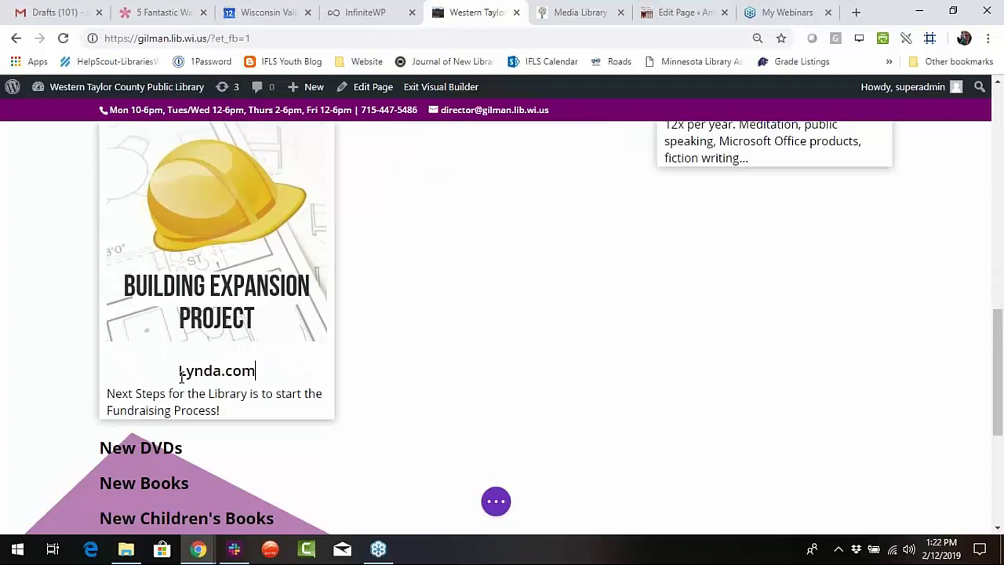
Replace the Lynda.com blurb's description with "Brush up on your public speaking with free, quick tutorials on your computer or smart device.".
drag(220, 410, 107, 394)
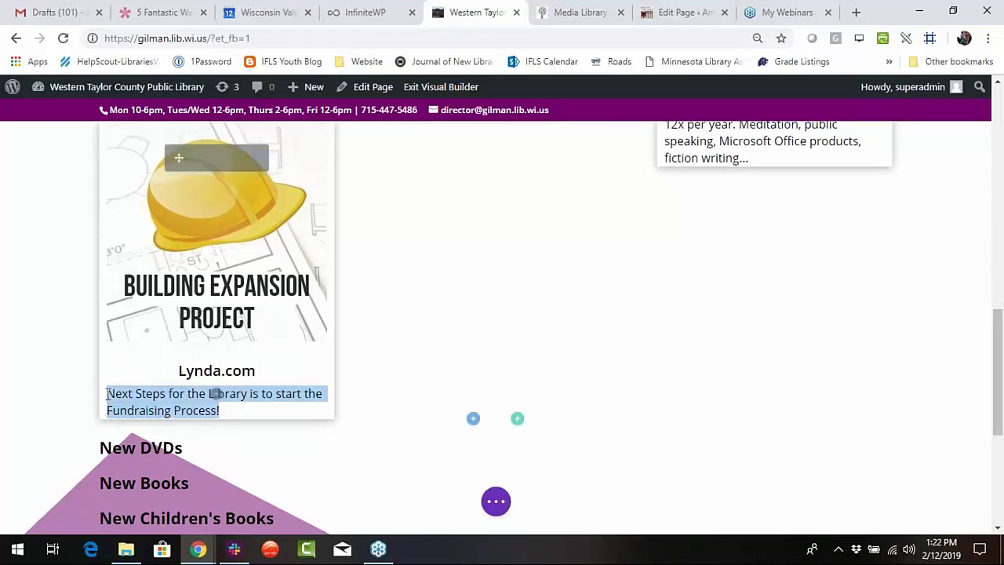
text(Brush)
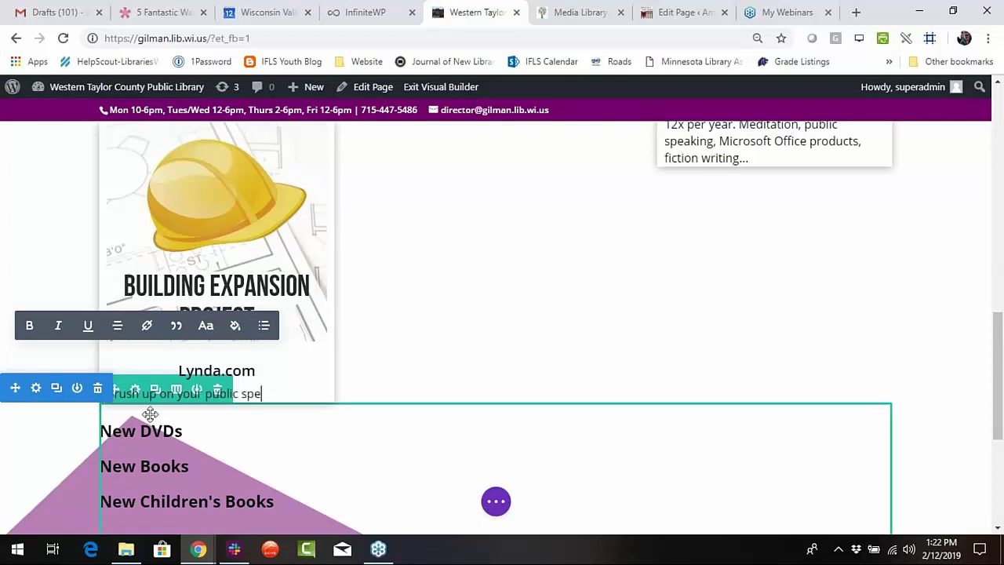
text(up on your public speaking with free, qu)
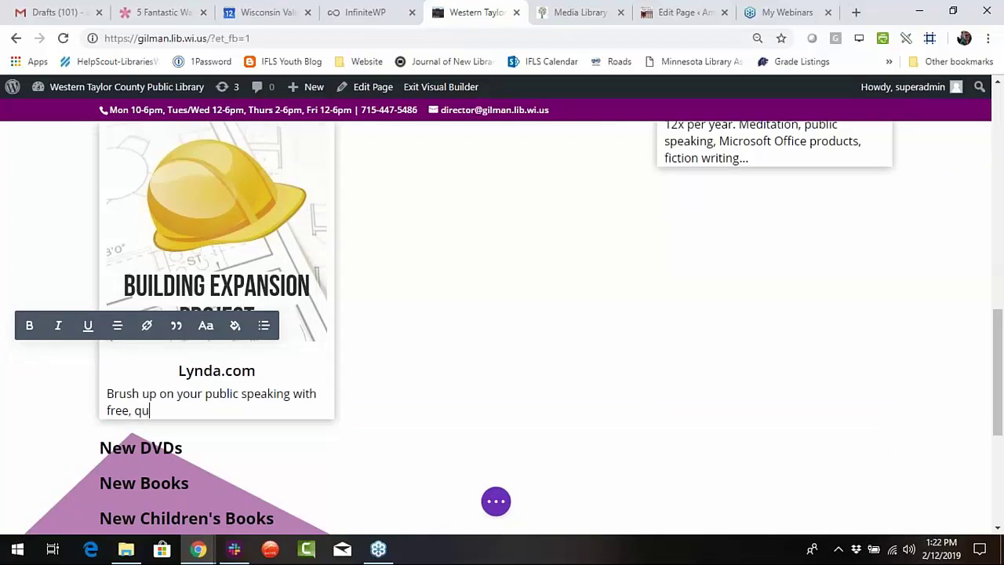
text(ick tutorials on your comp)
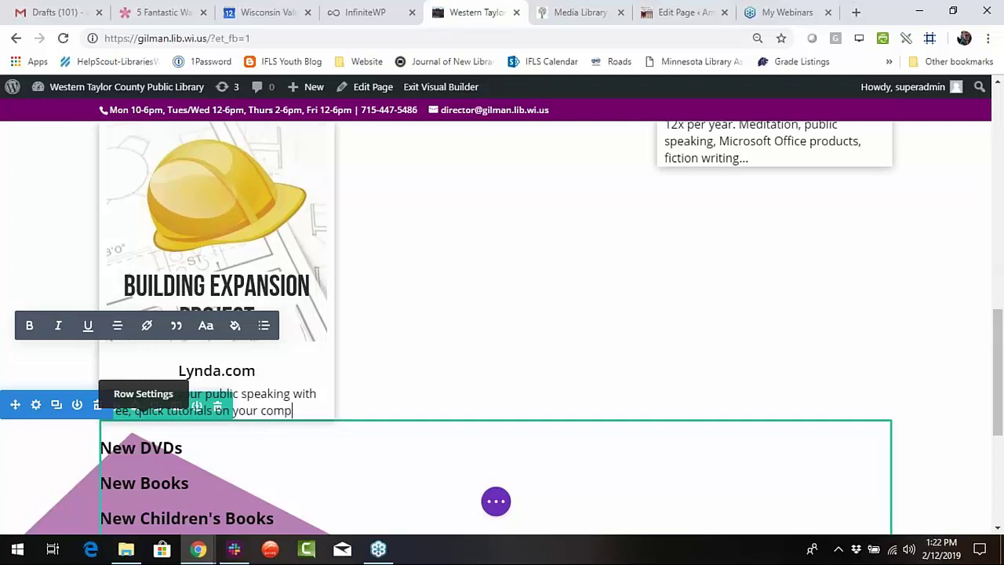
text(or smart device.)
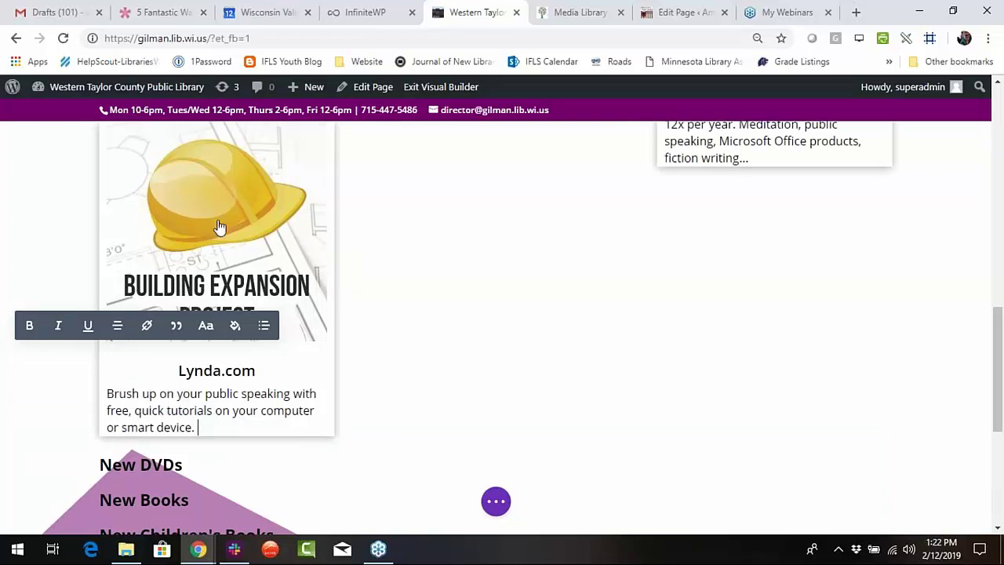
Try to replace the Lynda.com blurb's image with one from the media library, and discard the blurb's settings changes.
scroll(217, 227, up, 3)
scroll(228, 369, down, 2)
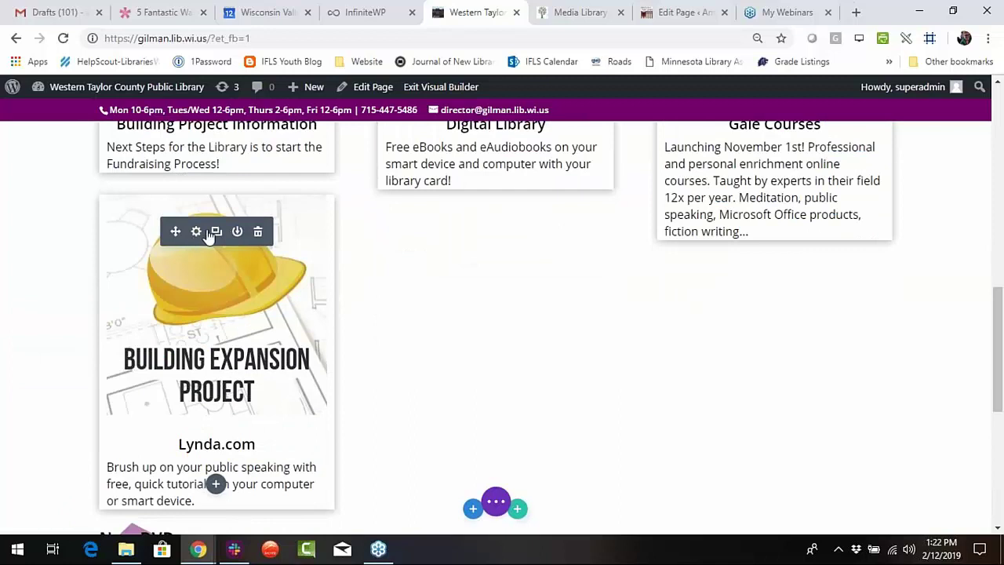
click(198, 231)
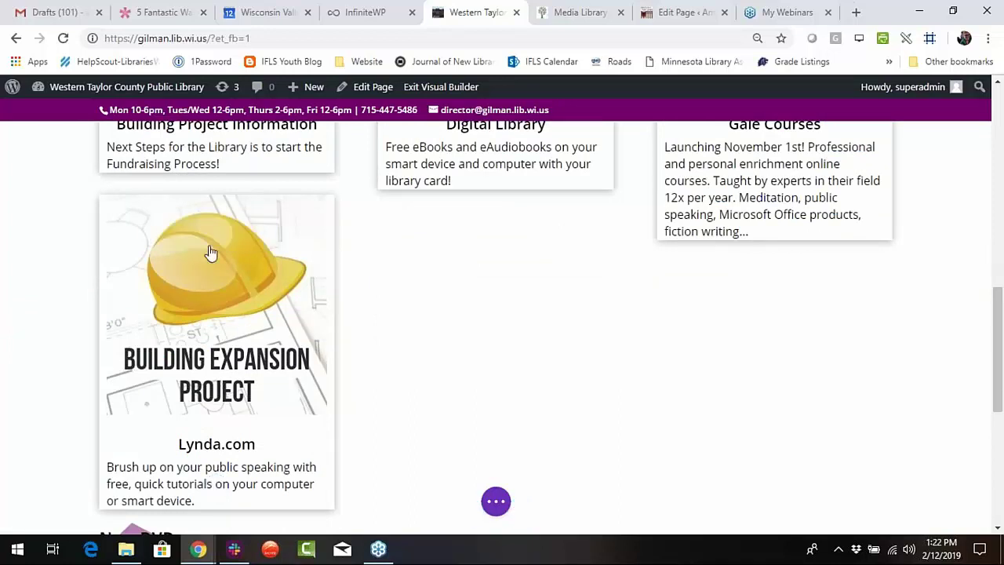
scroll(389, 322, down, 3)
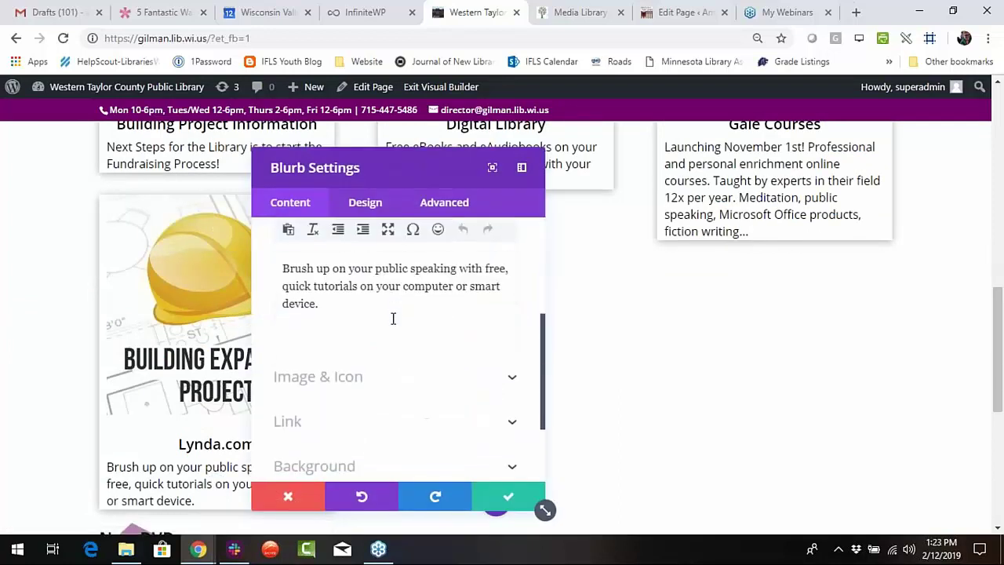
scroll(392, 310, down, 2)
click(372, 264)
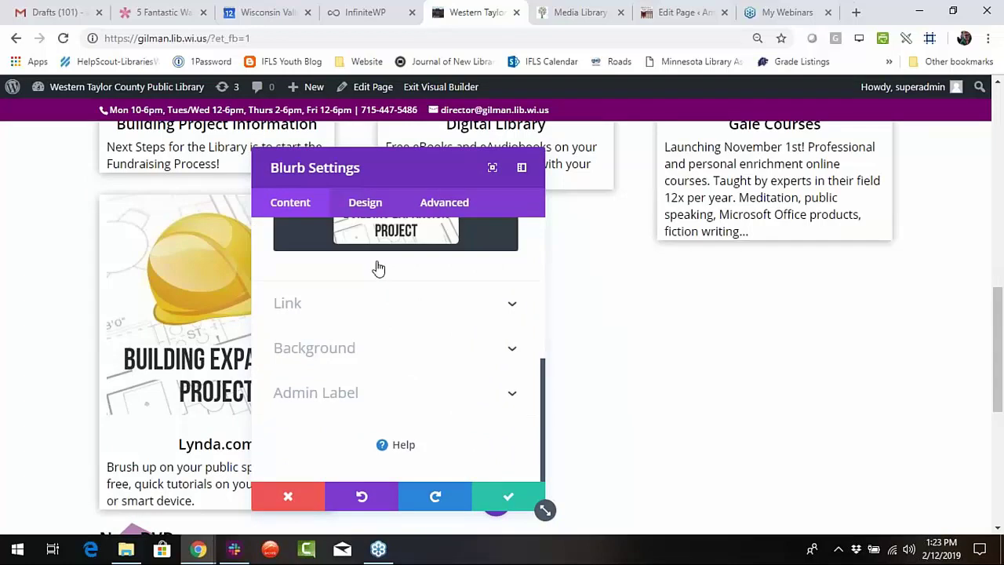
scroll(427, 322, down, 1)
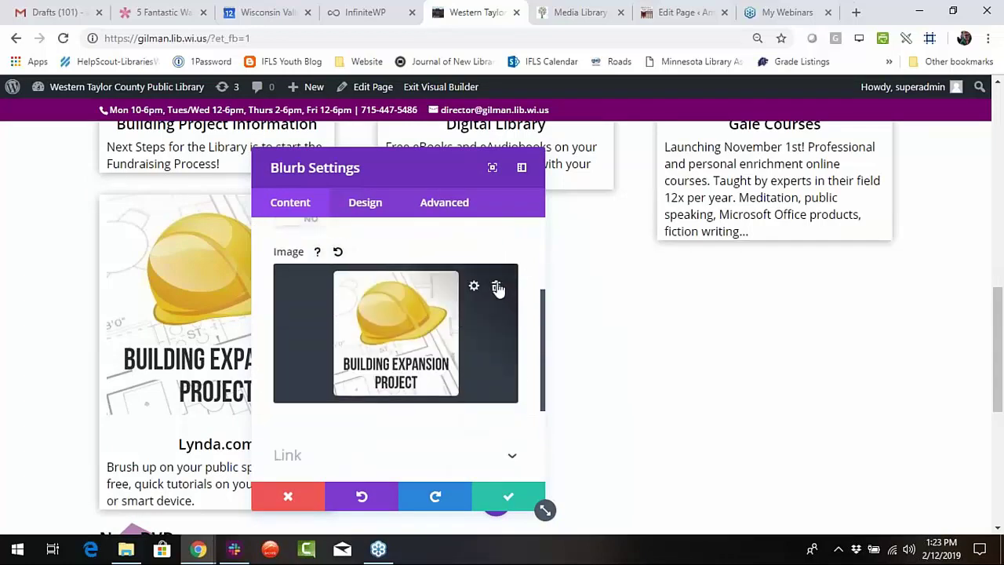
click(499, 287)
click(397, 323)
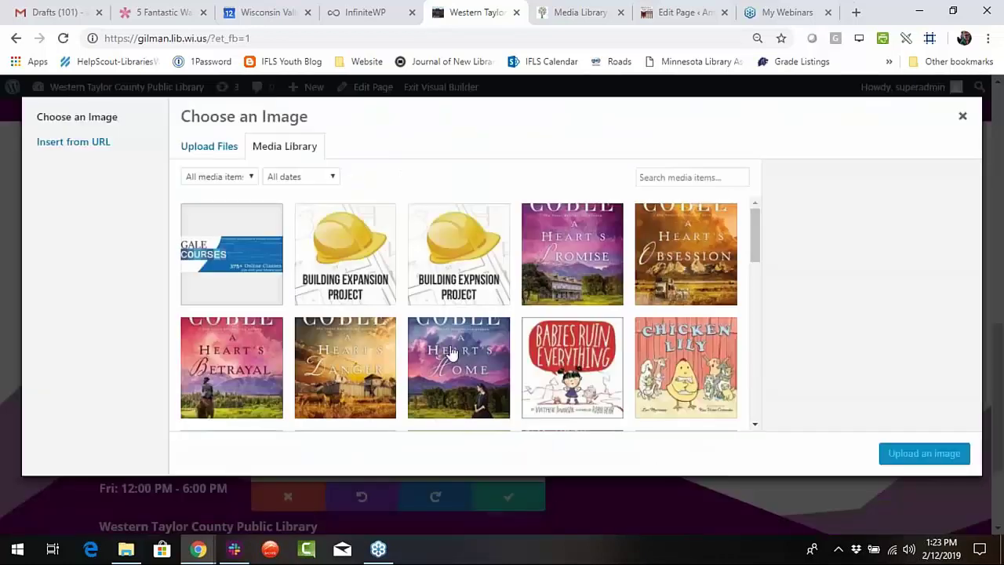
click(963, 115)
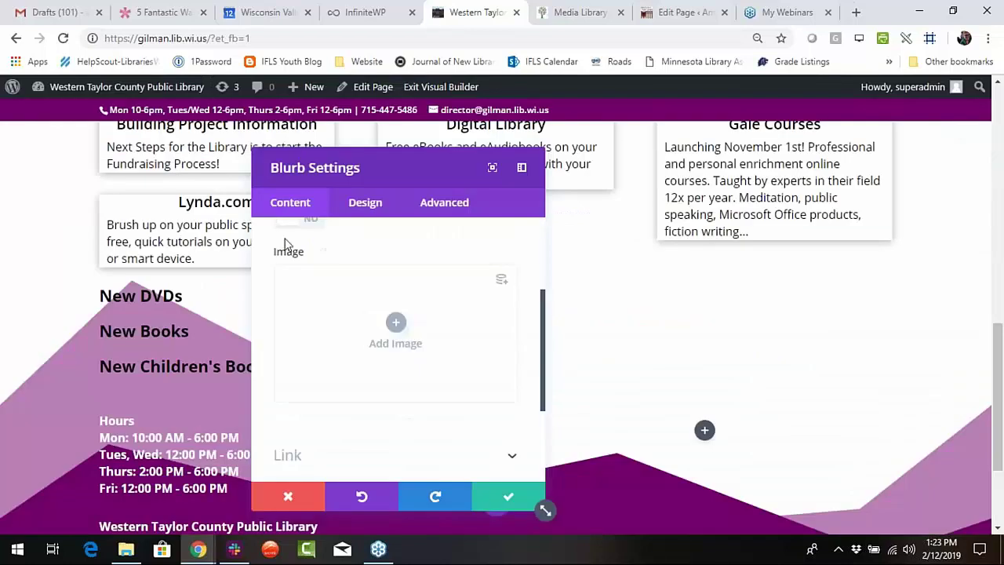
click(265, 496)
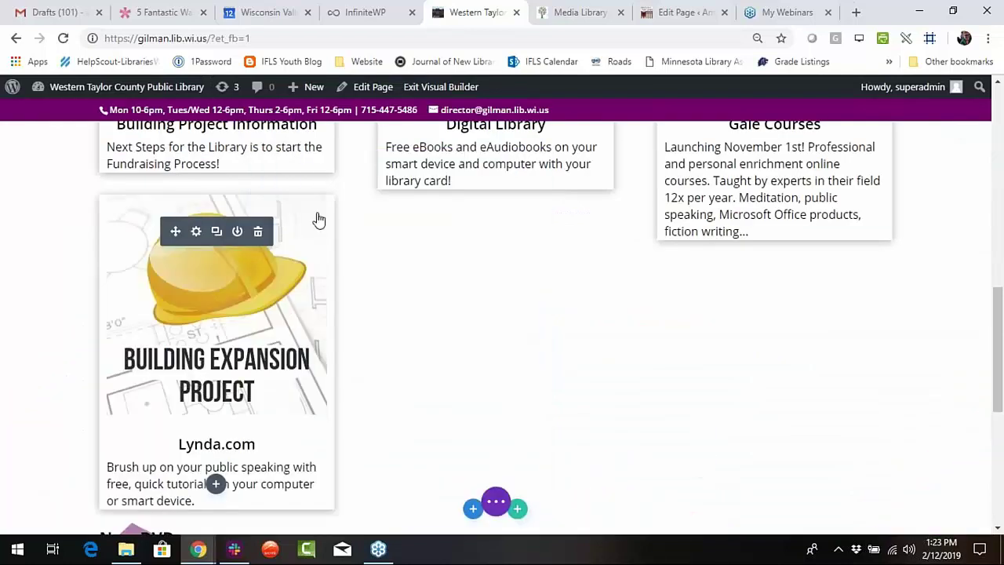
Delete the Lynda.com blurb below Building Project Information and check the slider and blurb row.
click(259, 232)
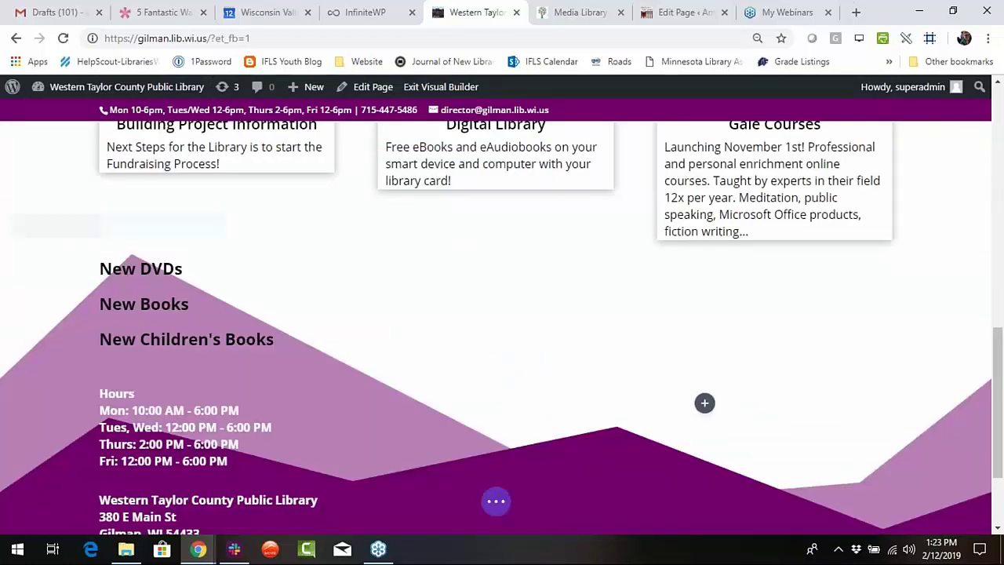
scroll(513, 410, up, 8)
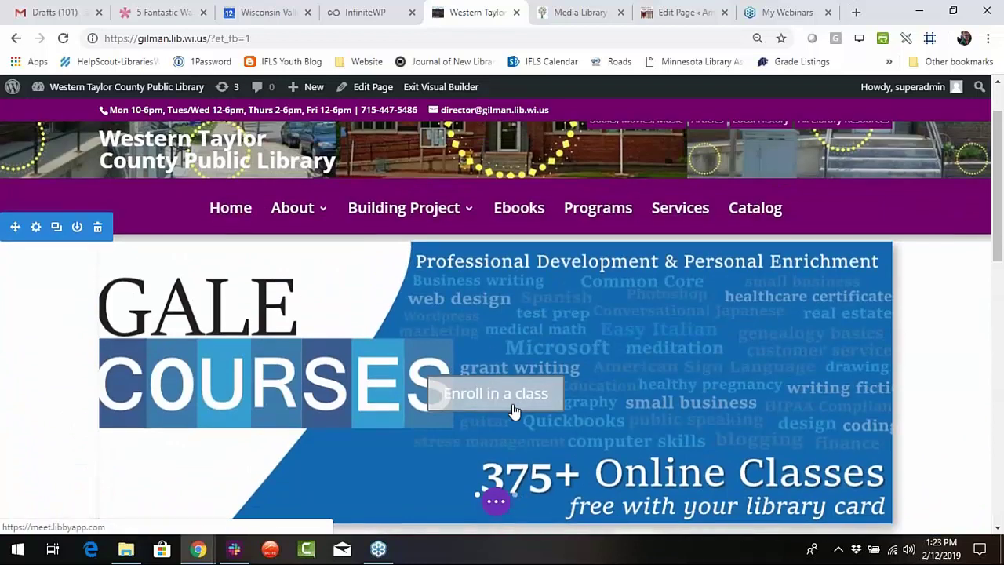
scroll(511, 412, up, 2)
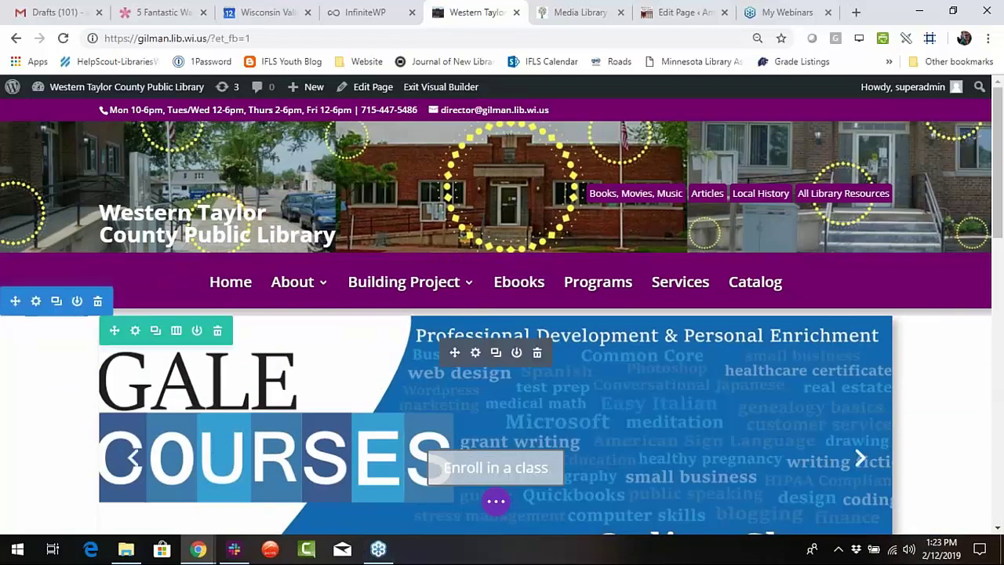
mouse_move(346, 343)
scroll(470, 359, down, 3)
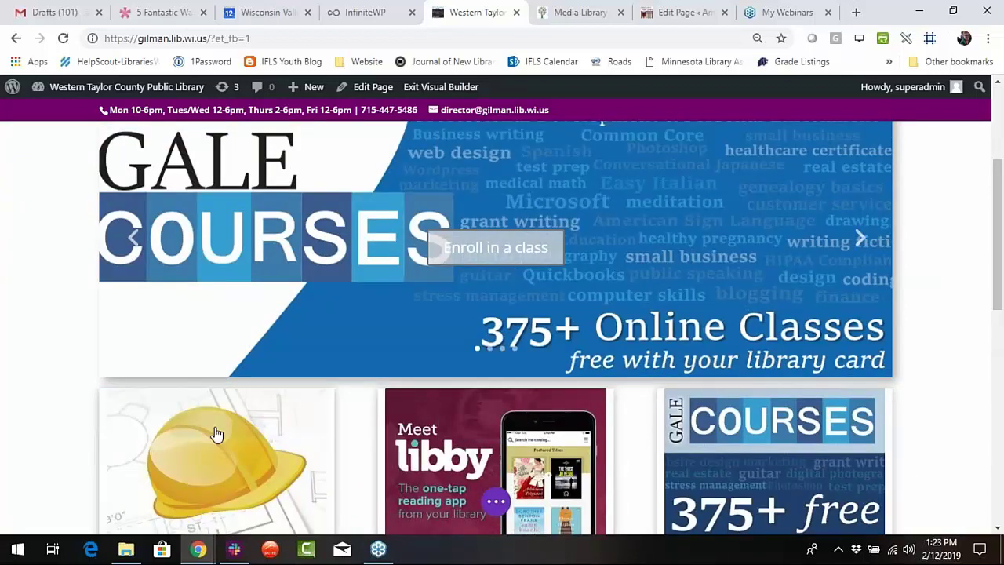
scroll(236, 403, down, 2)
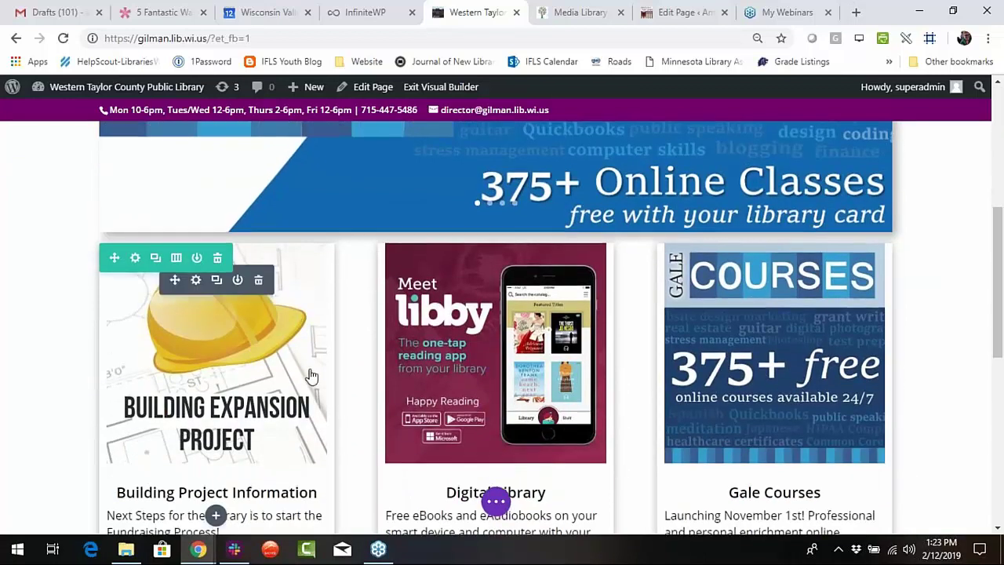
scroll(646, 254, up, 6)
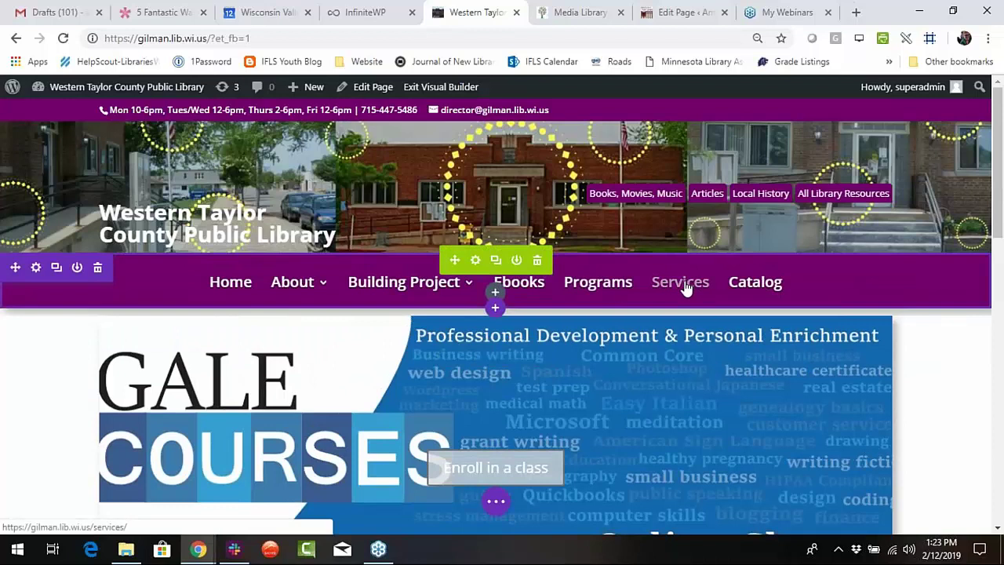
Save the home page, exit the Visual Builder and review the live page's slider and blurbs.
click(495, 500)
click(948, 501)
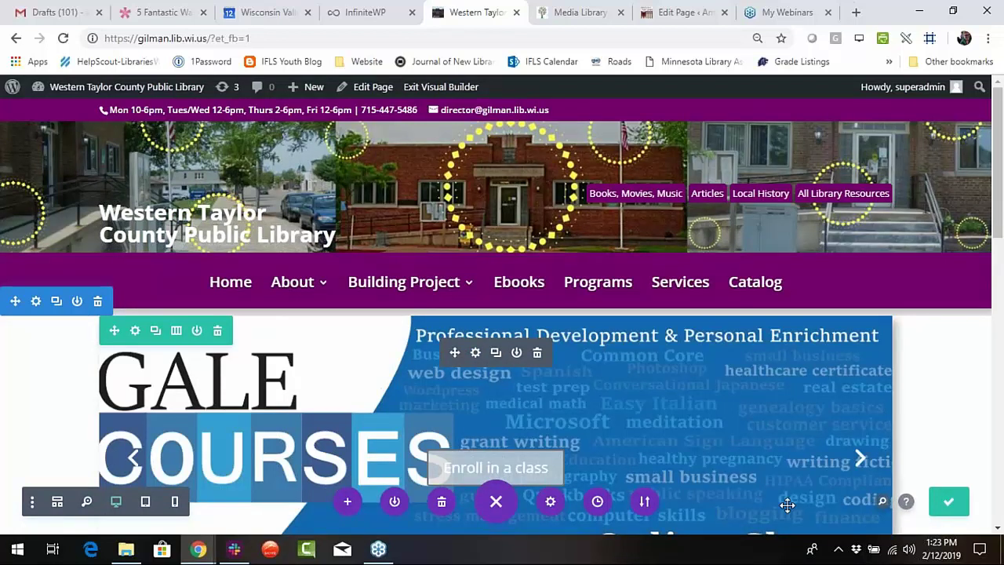
click(499, 510)
click(498, 506)
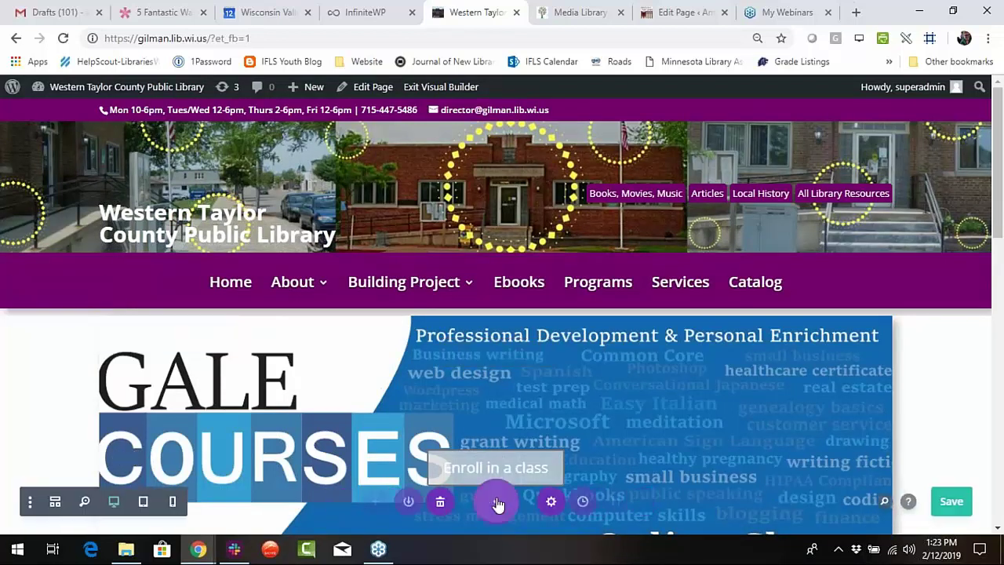
click(443, 89)
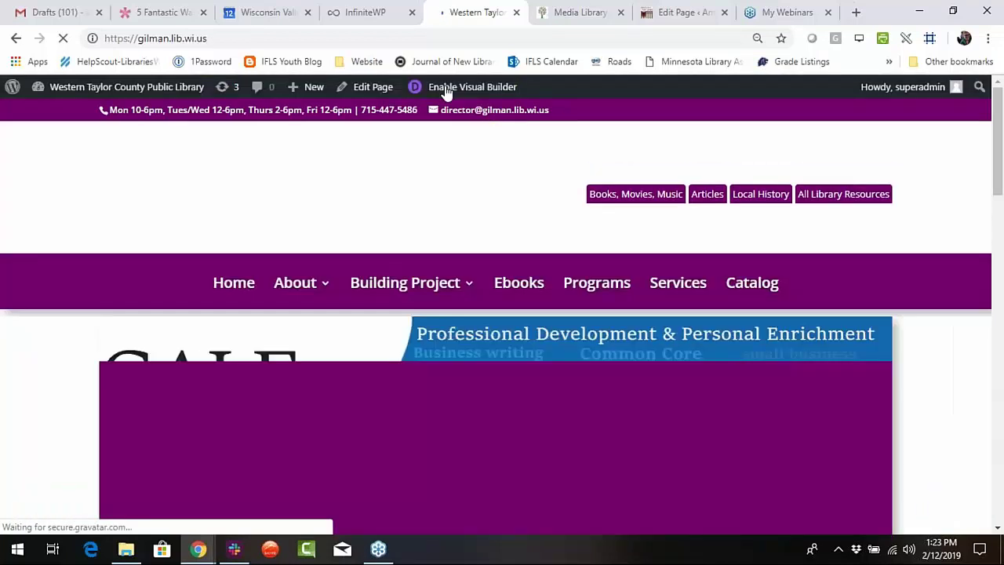
scroll(60, 394, down, 3)
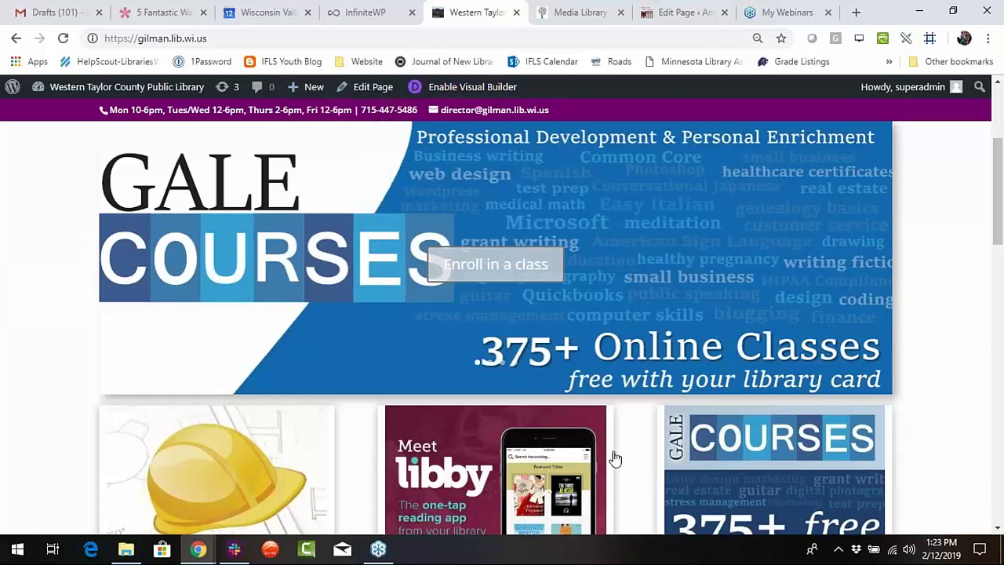
scroll(616, 455, down, 3)
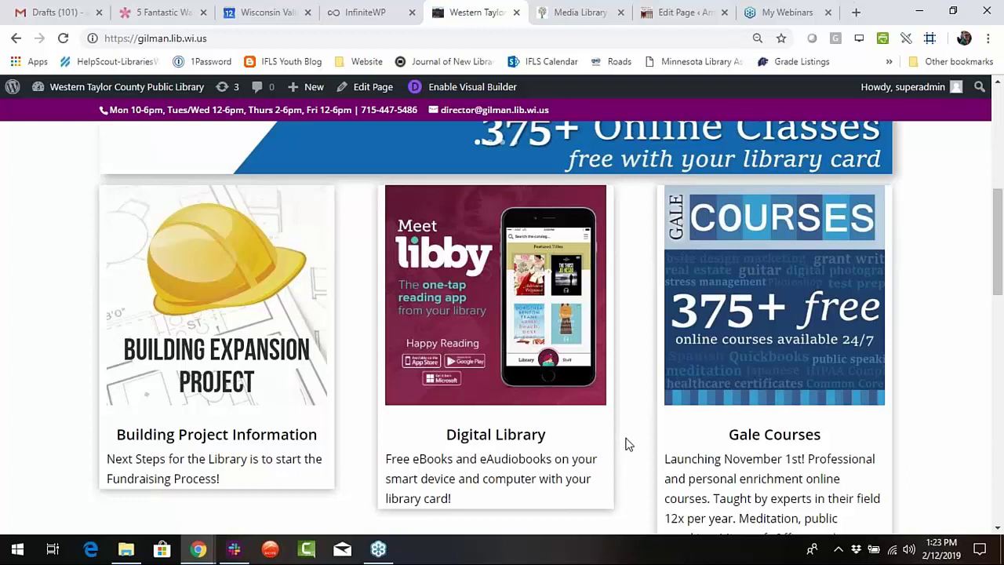
scroll(651, 437, up, 5)
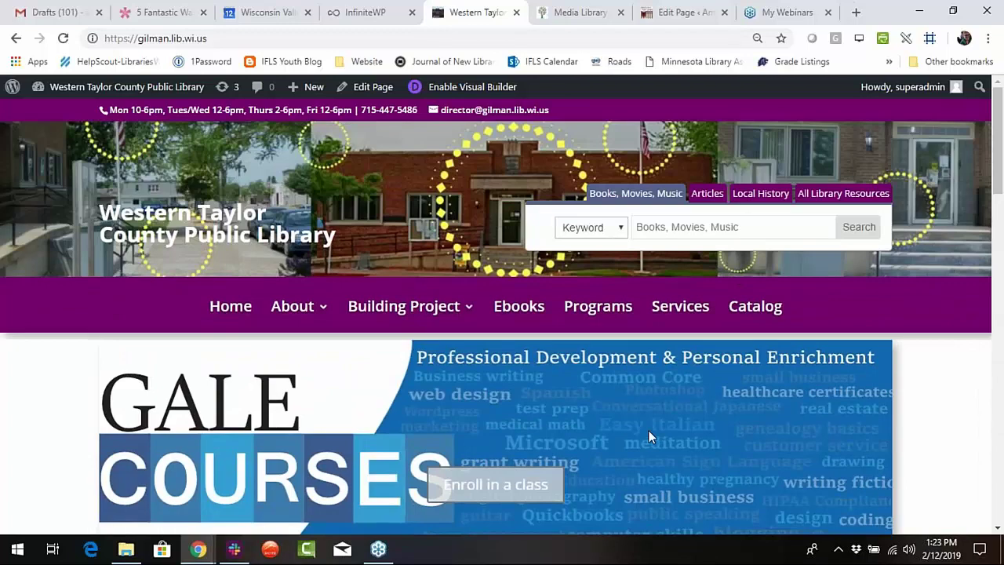
Switch to the Wisconsin Valley Library Service site and open its Website Resources page for member services.
click(562, 22)
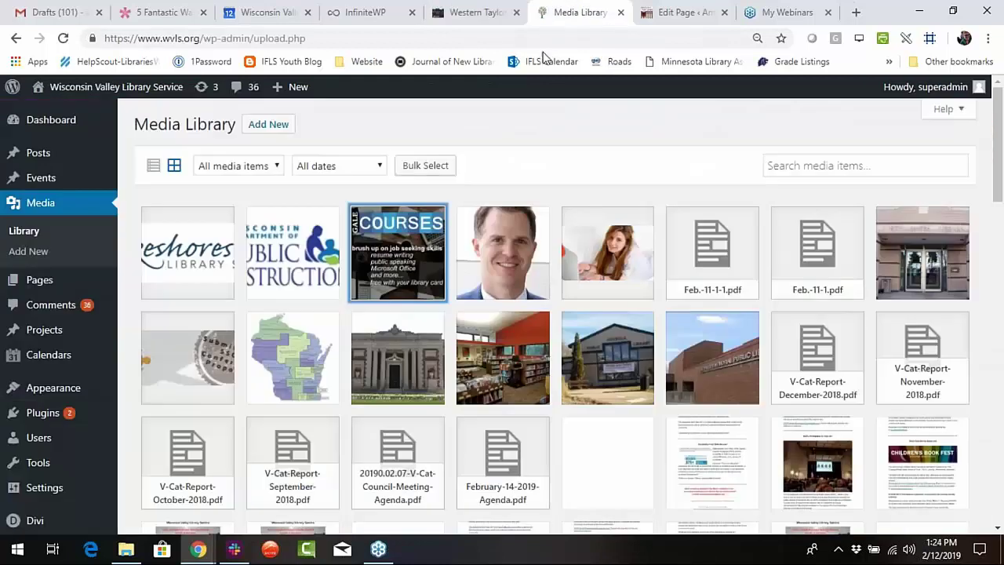
click(141, 88)
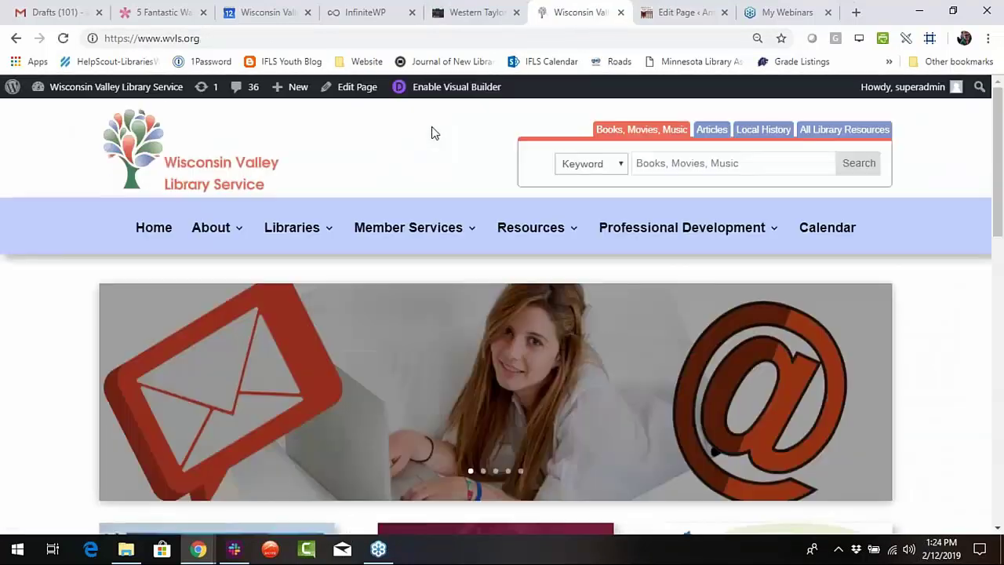
mouse_move(419, 235)
scroll(468, 428, down, 2)
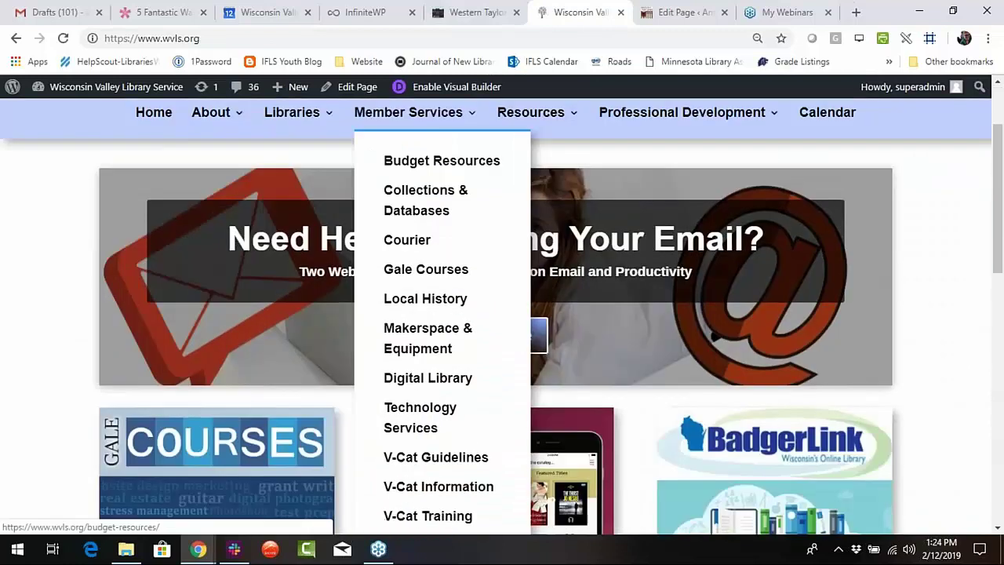
scroll(466, 427, down, 2)
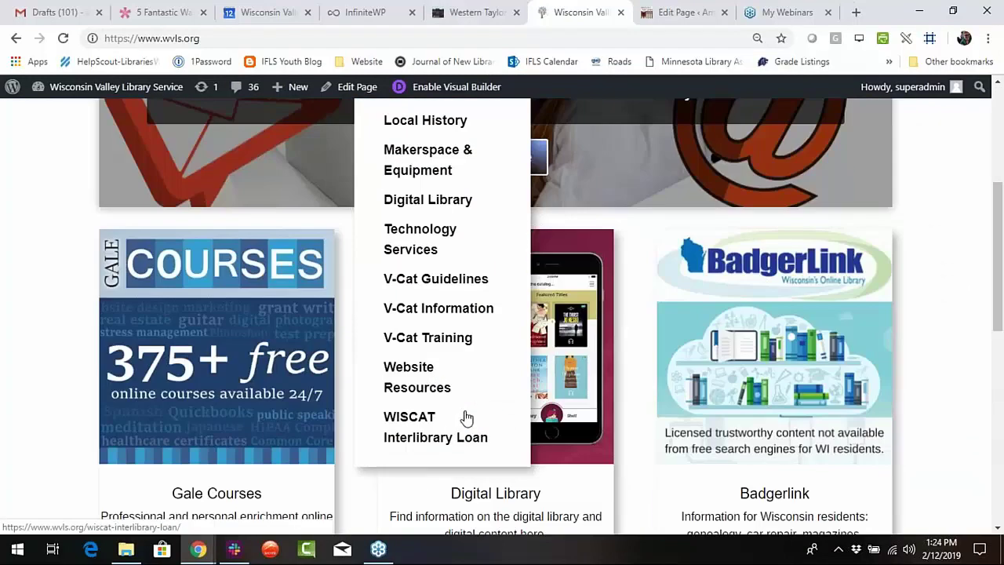
click(418, 379)
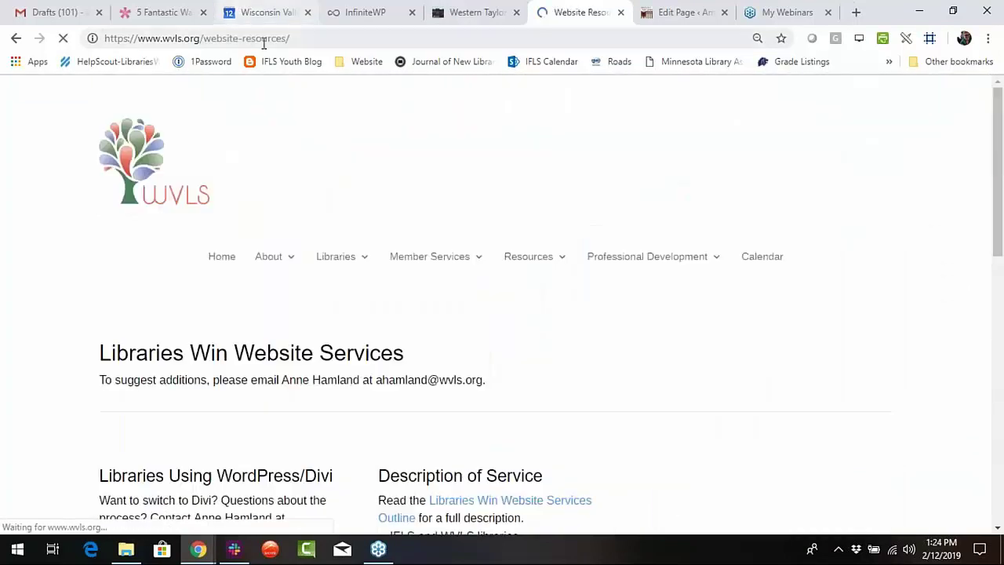
Expand the Webinars section of the Website Resources page, review the webmaster webinars listed there, and collapse the section.
click(306, 36)
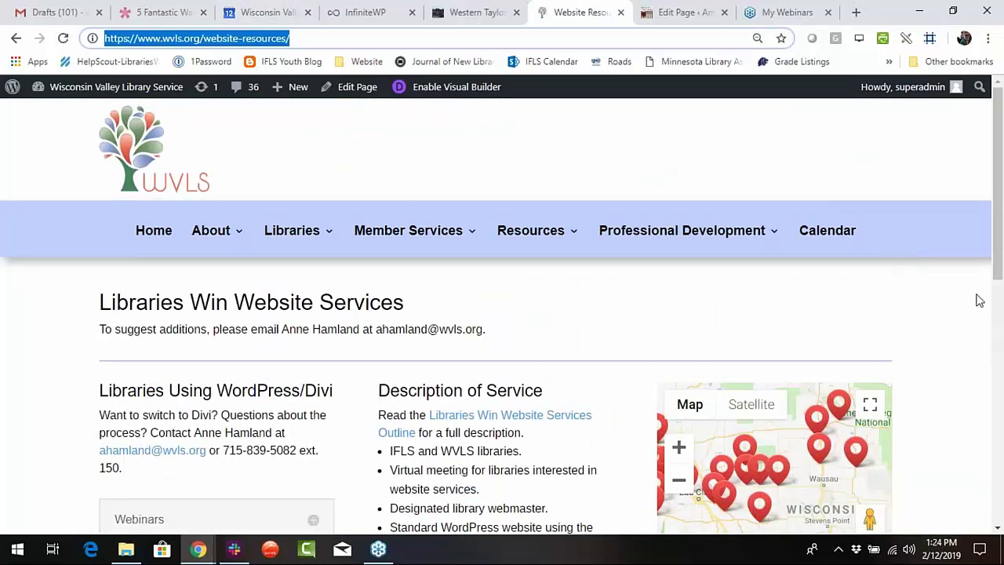
click(986, 135)
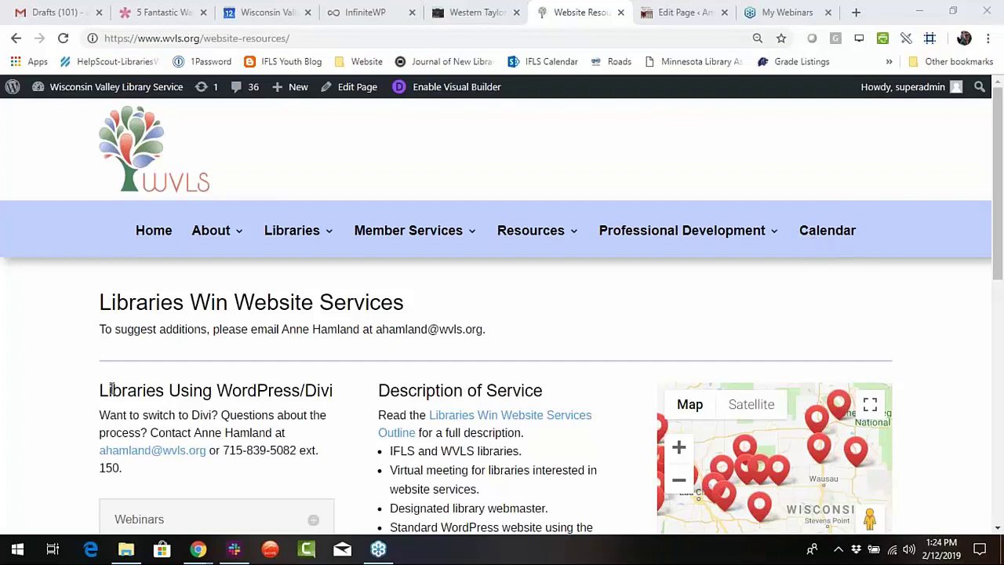
scroll(829, 146, down, 2)
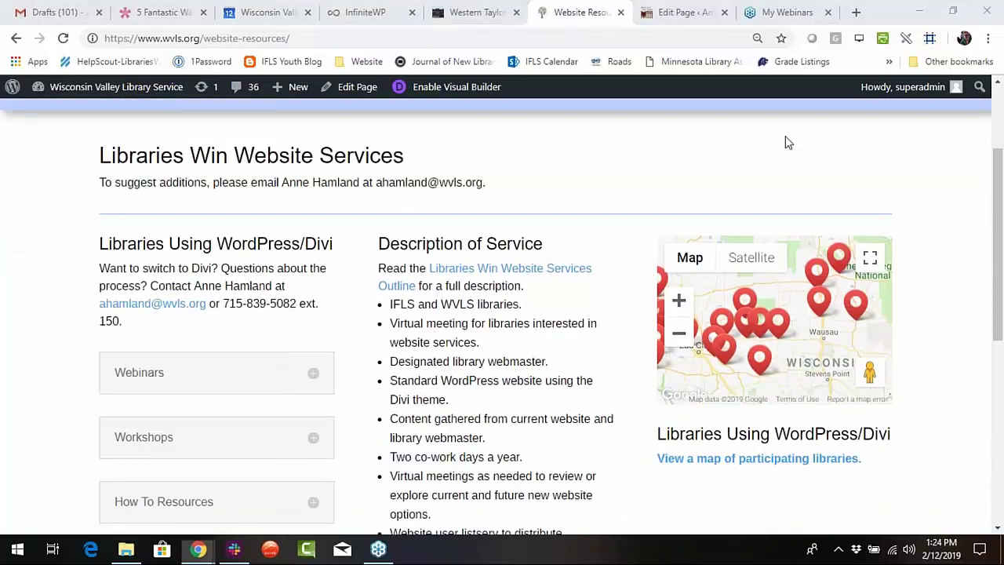
click(307, 377)
scroll(305, 377, down, 2)
scroll(294, 329, down, 2)
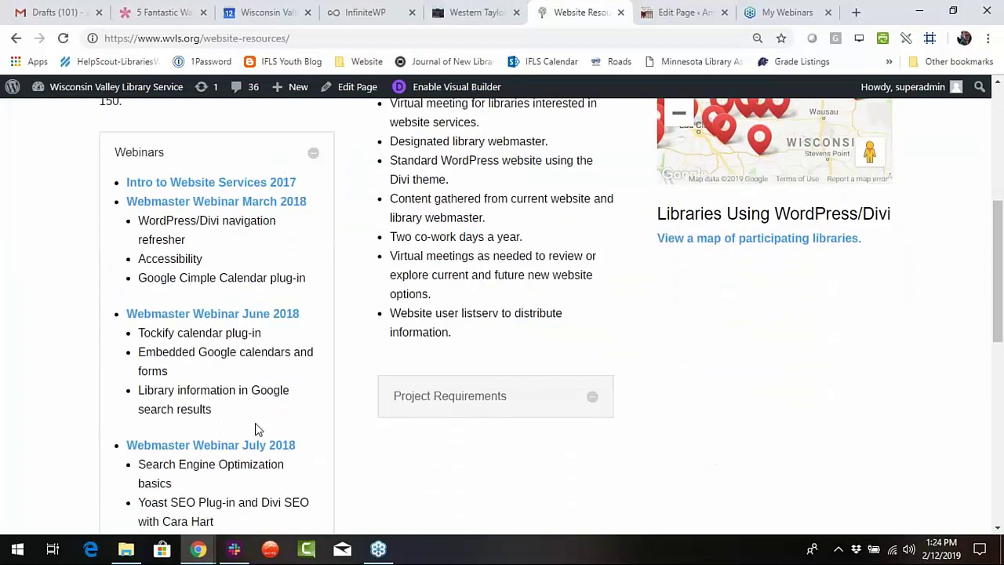
scroll(195, 377, down, 3)
scroll(196, 375, up, 5)
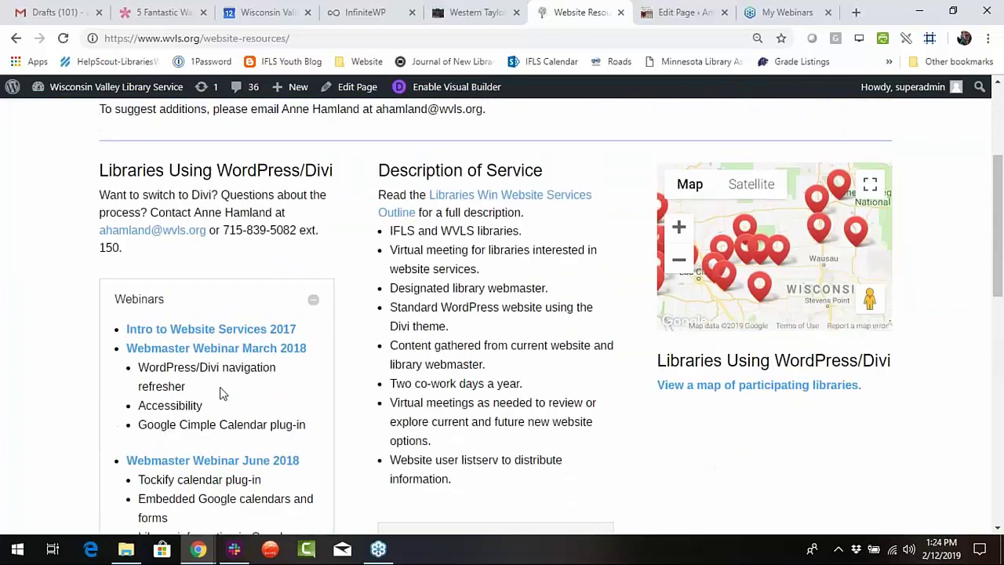
scroll(222, 393, down, 3)
scroll(191, 421, up, 3)
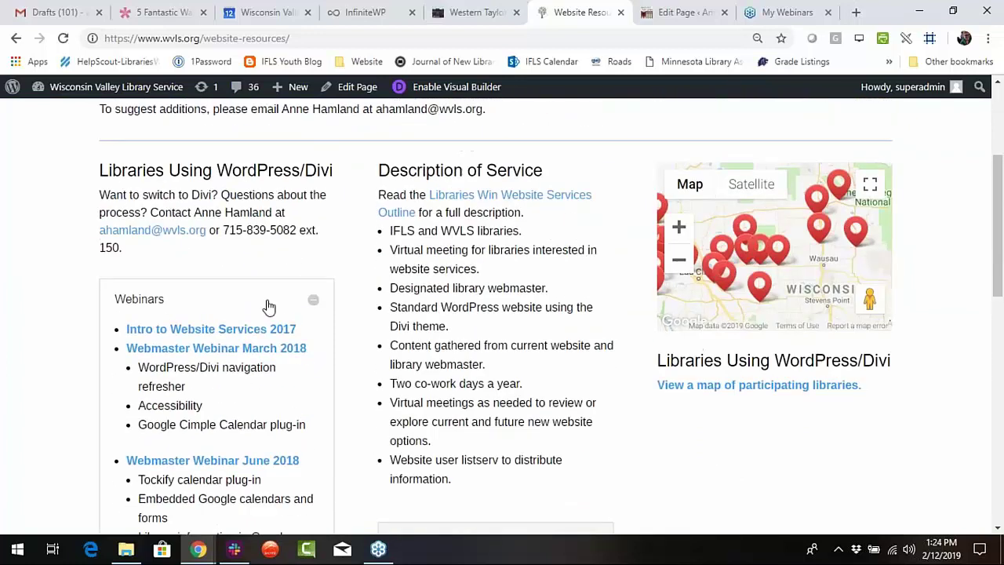
click(313, 301)
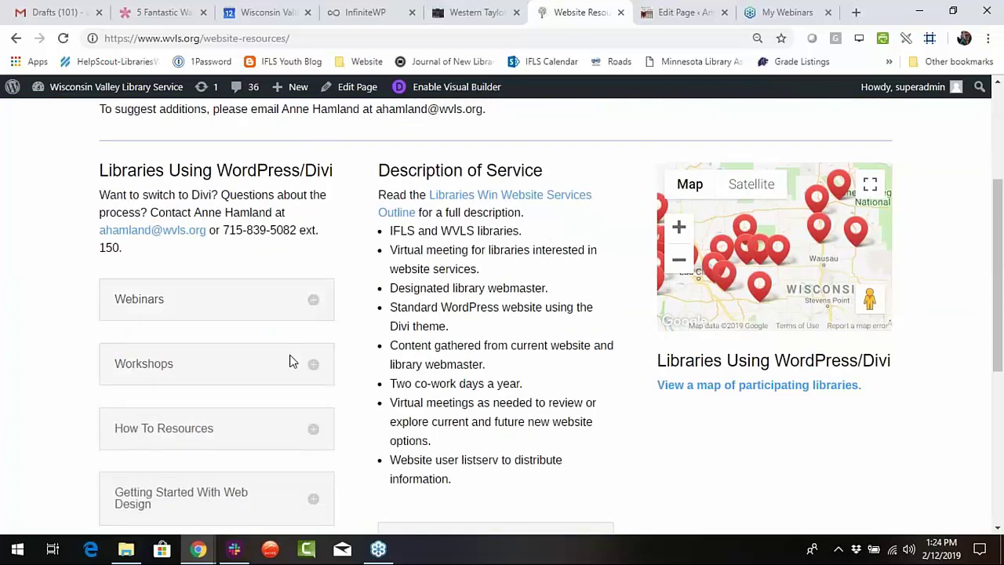
Expand the How To Resources section and open its Elegant Themes Divi tutorials link.
scroll(290, 361, down, 2)
click(291, 290)
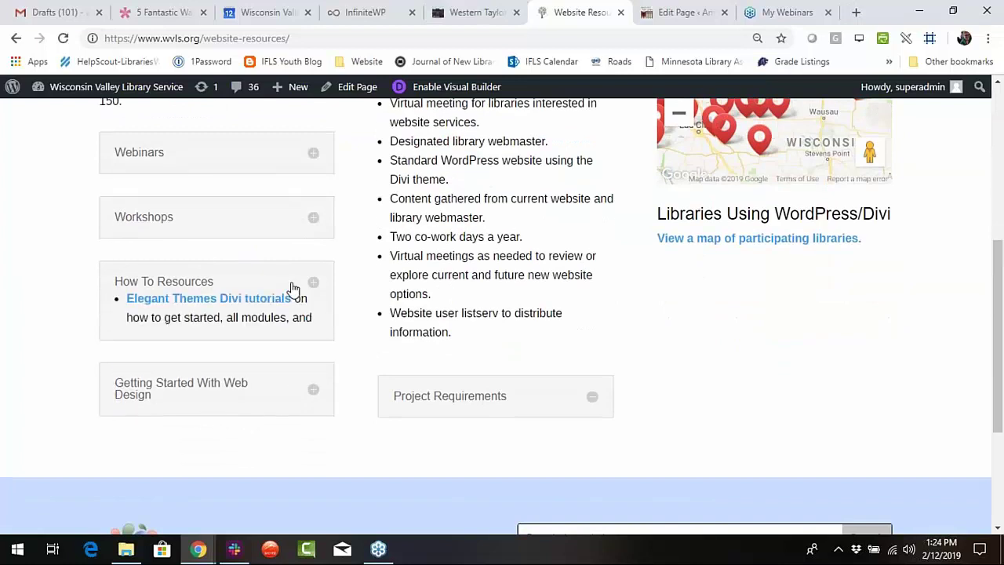
click(293, 290)
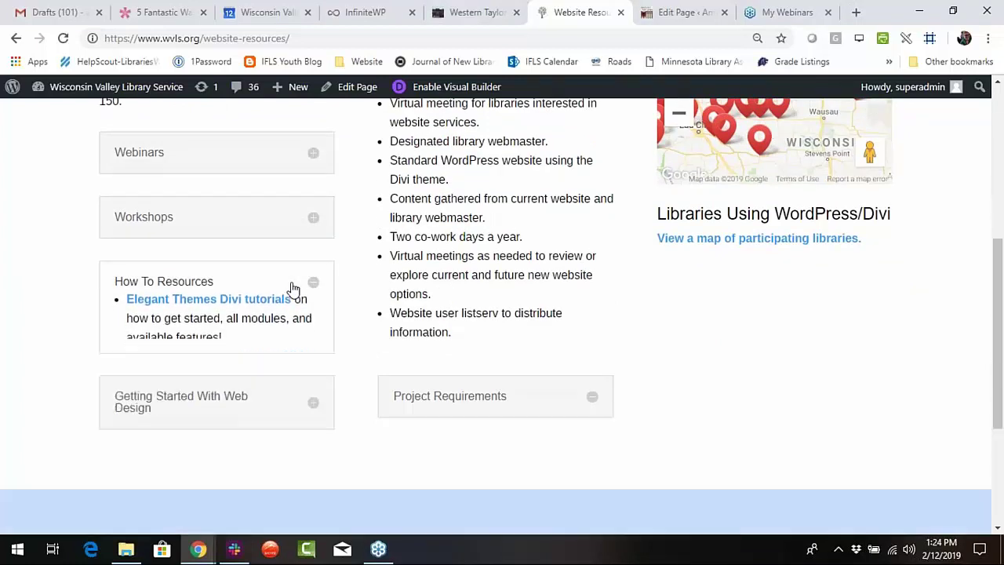
click(293, 288)
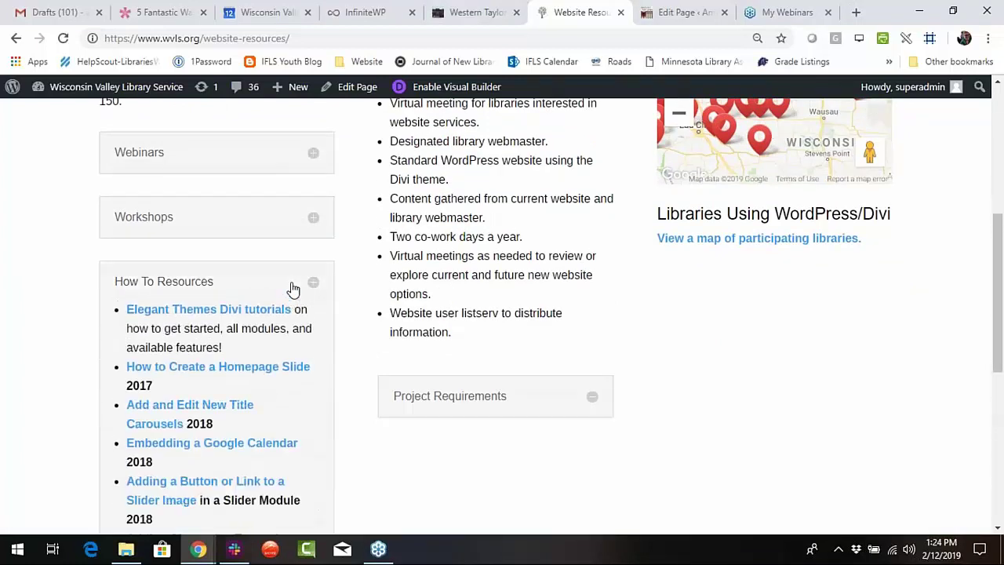
click(185, 317)
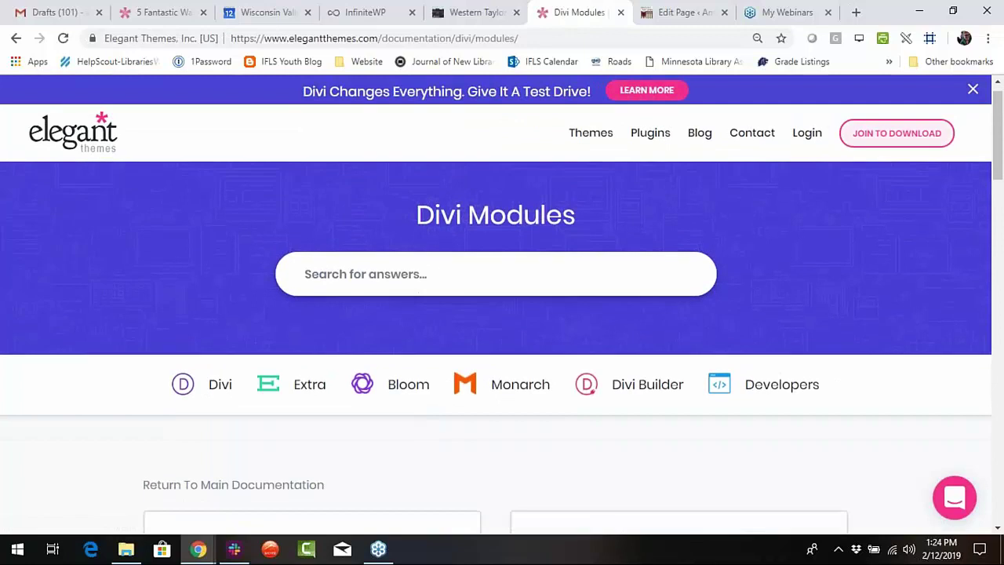
Look through the module tutorials listed on the Divi Modules documentation page.
scroll(358, 264, down, 3)
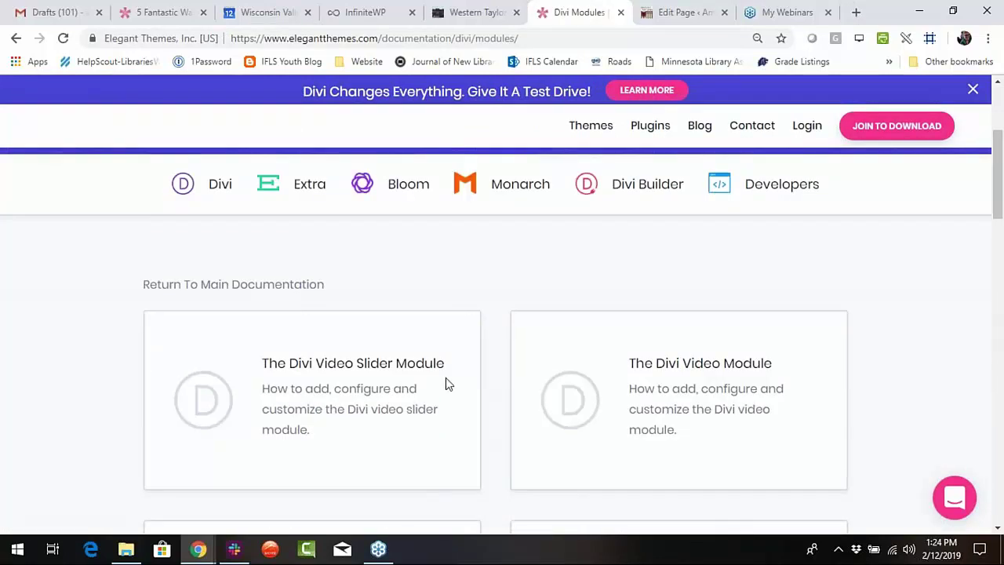
scroll(695, 382, down, 4)
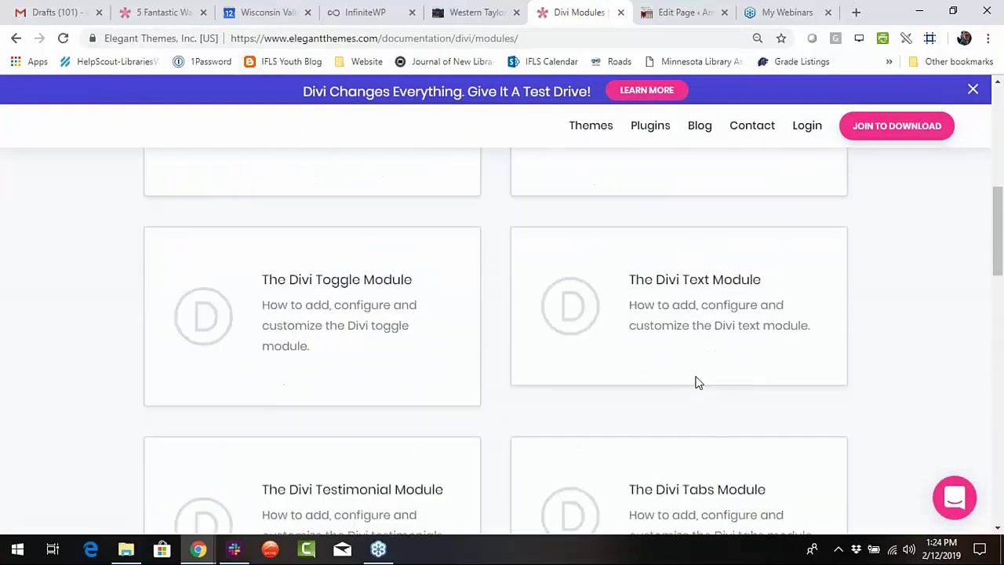
scroll(506, 347, up, 4)
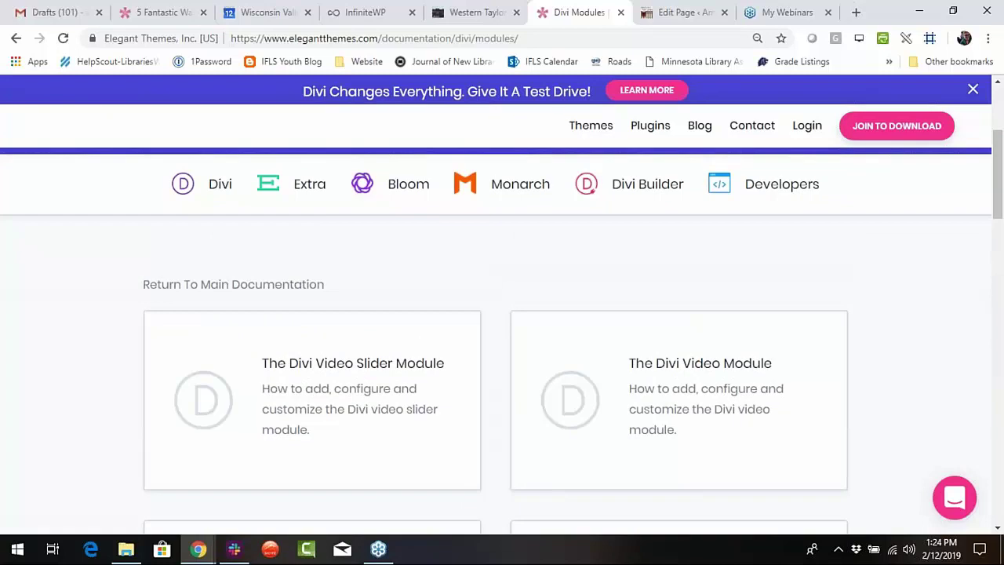
Open the main Divi theme documentation and review its tutorial collections down to Browse All Tutorials.
click(209, 189)
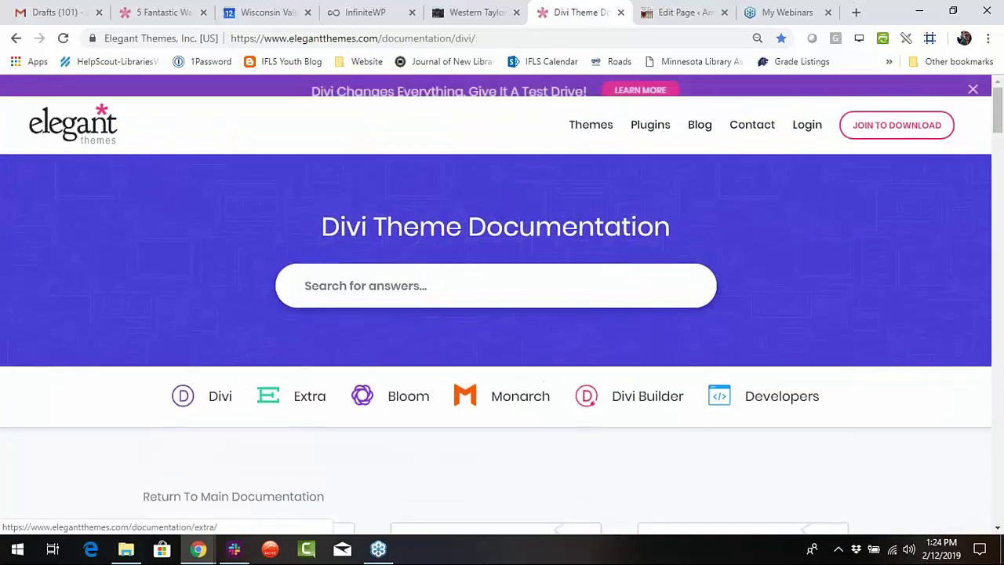
scroll(376, 354, down, 2)
scroll(448, 471, down, 3)
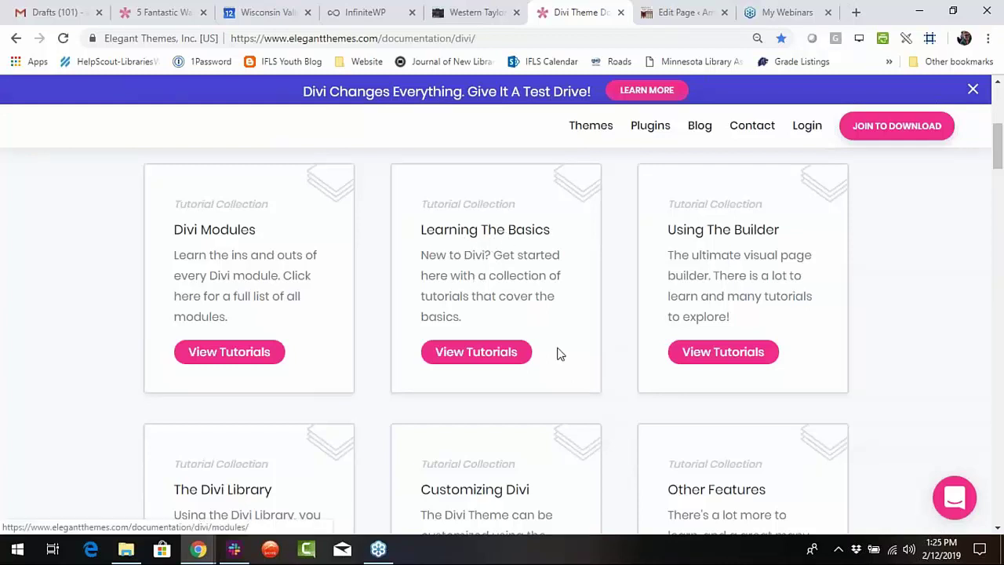
scroll(872, 339, down, 3)
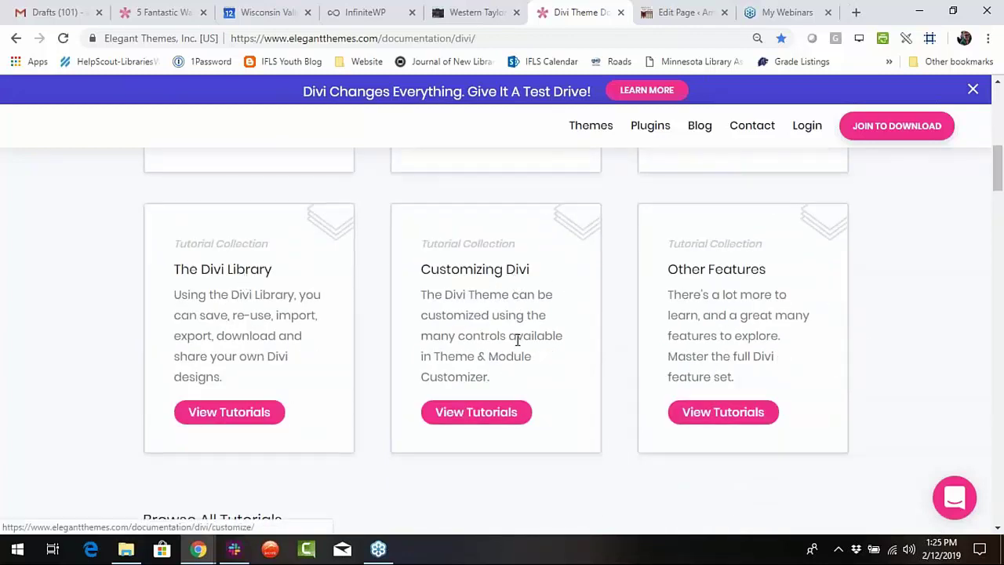
scroll(517, 339, down, 3)
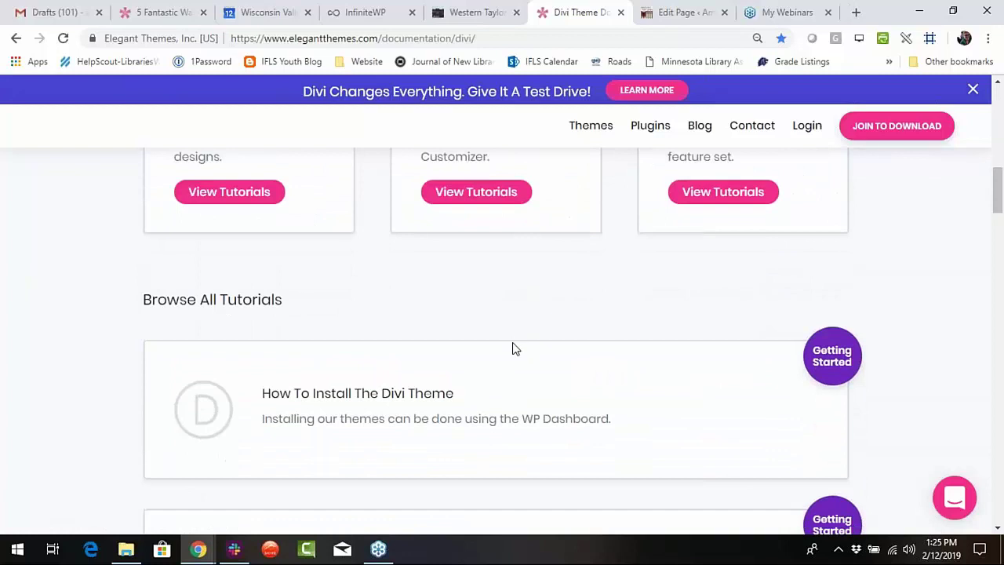
Switch to the article on five ways to style Divi's Testimonial Module and examine its example designs.
click(135, 14)
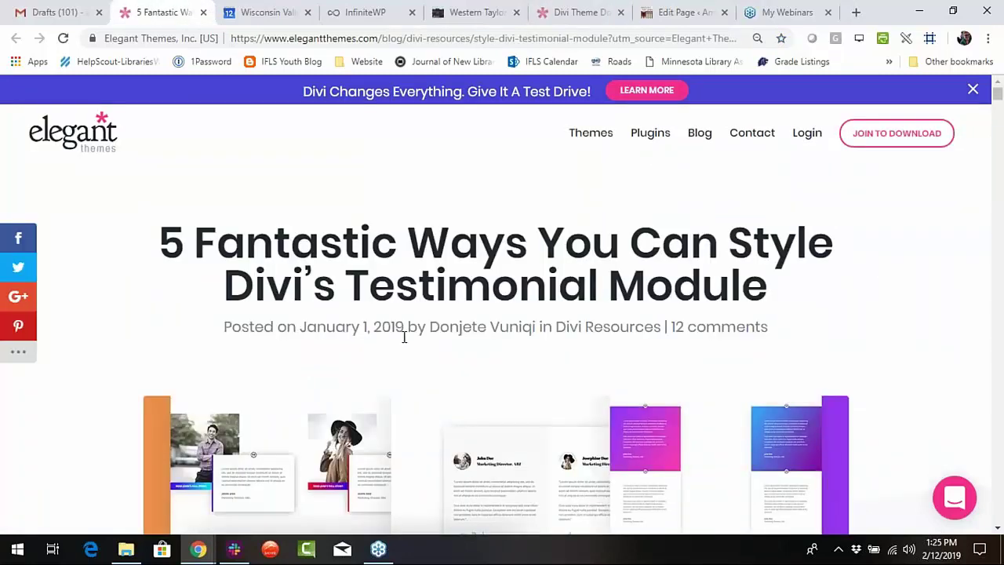
scroll(404, 337, down, 1)
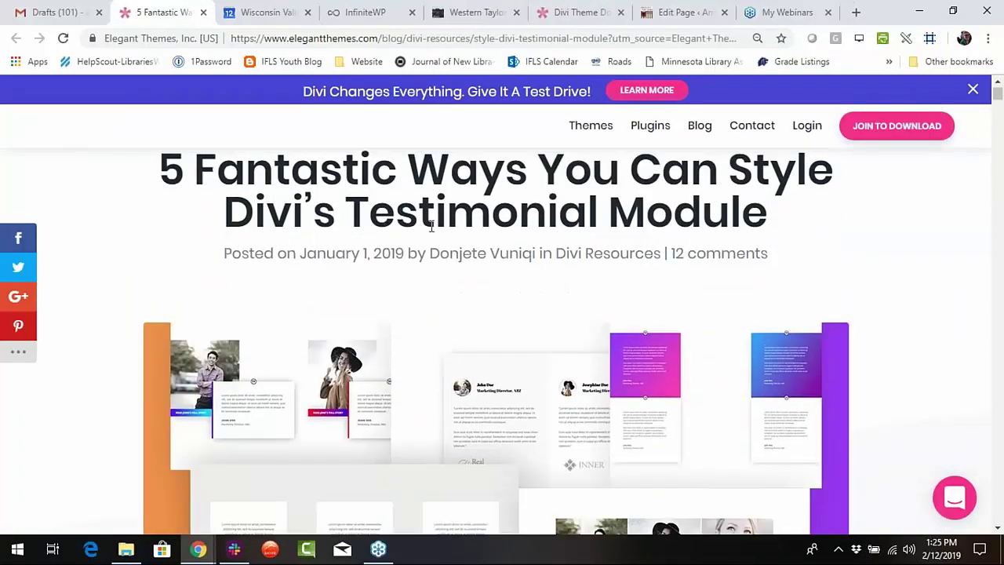
scroll(680, 258, down, 2)
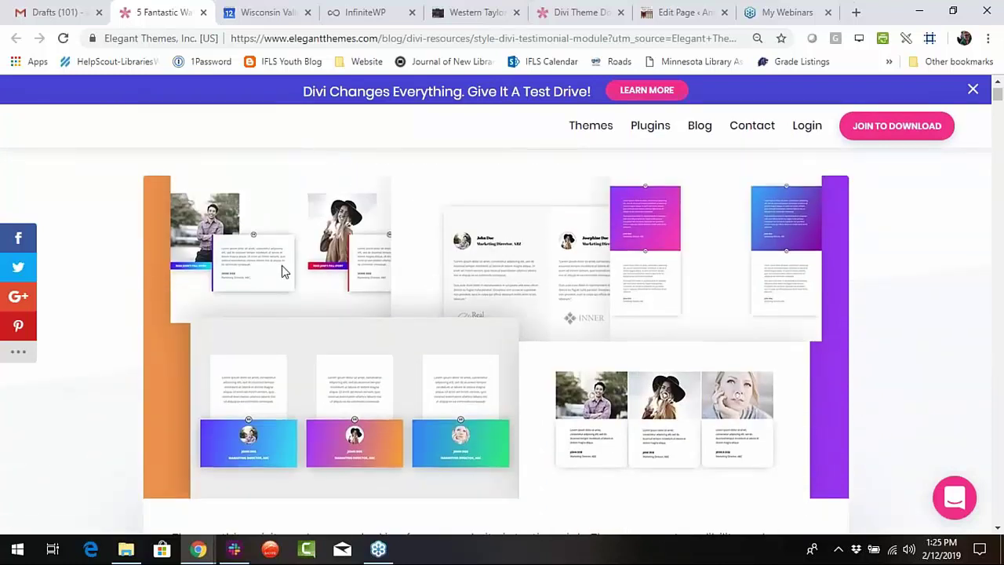
scroll(255, 265, down, 1)
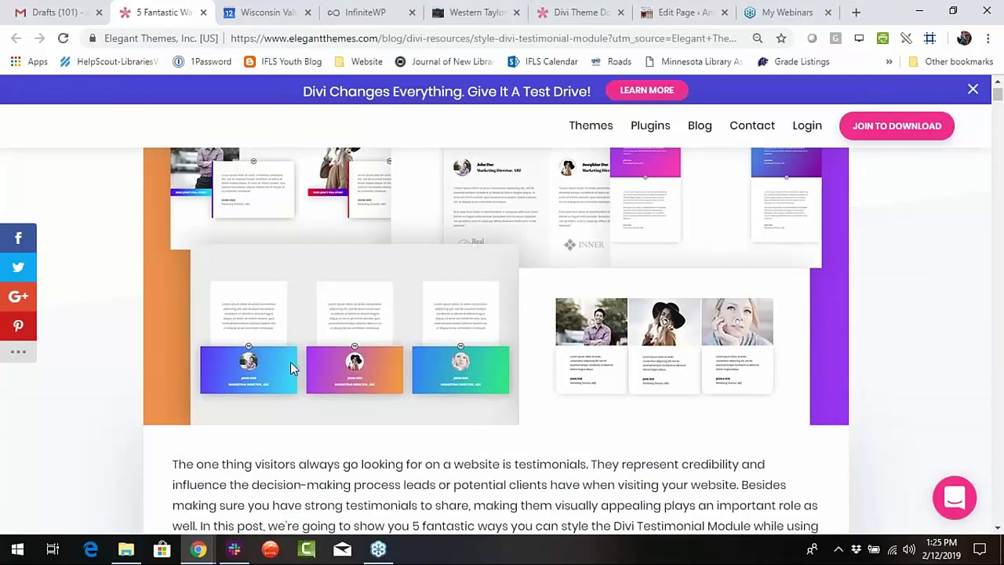
scroll(287, 363, down, 3)
scroll(417, 385, up, 2)
scroll(421, 396, up, 4)
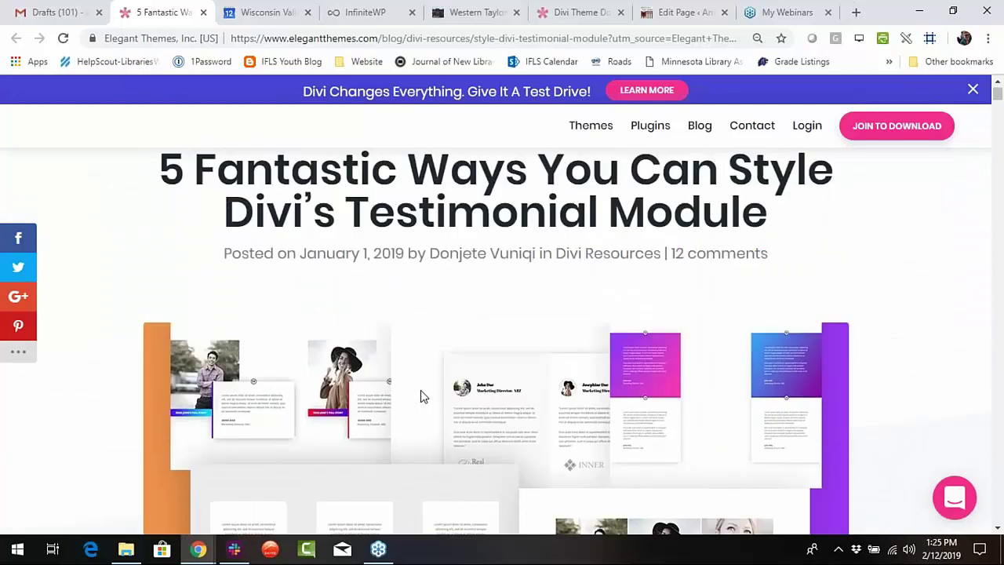
scroll(418, 399, up, 1)
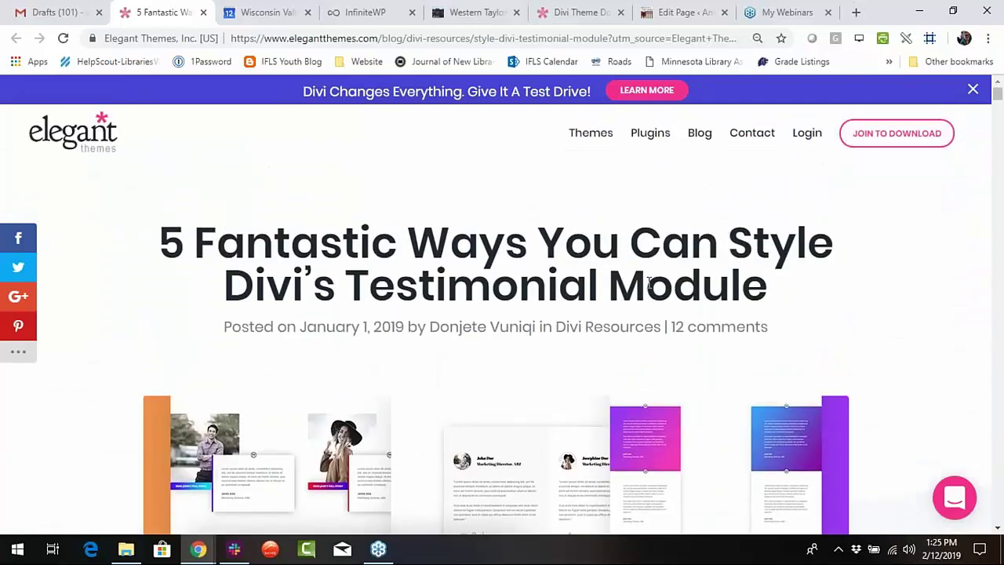
scroll(594, 352, down, 2)
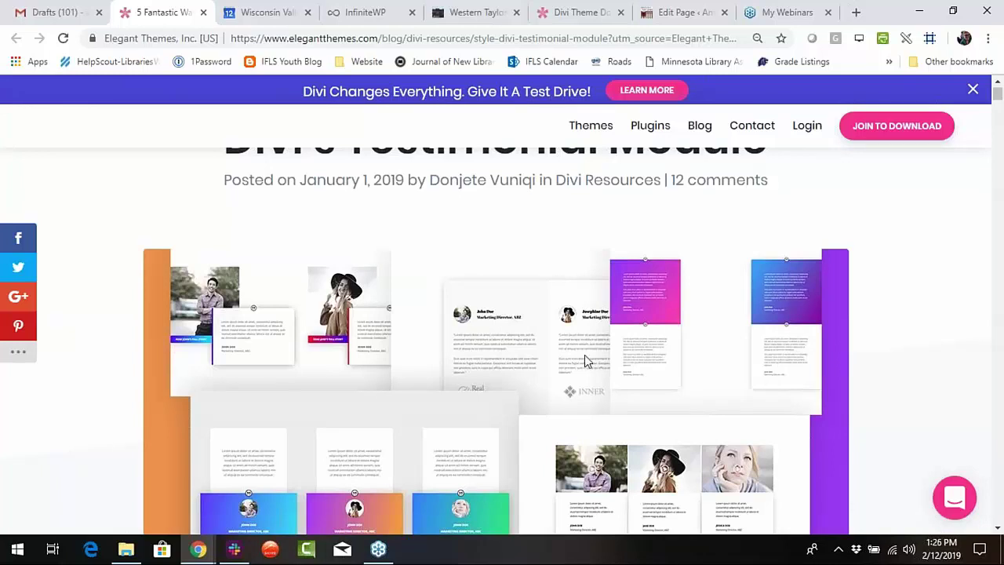
scroll(584, 357, up, 3)
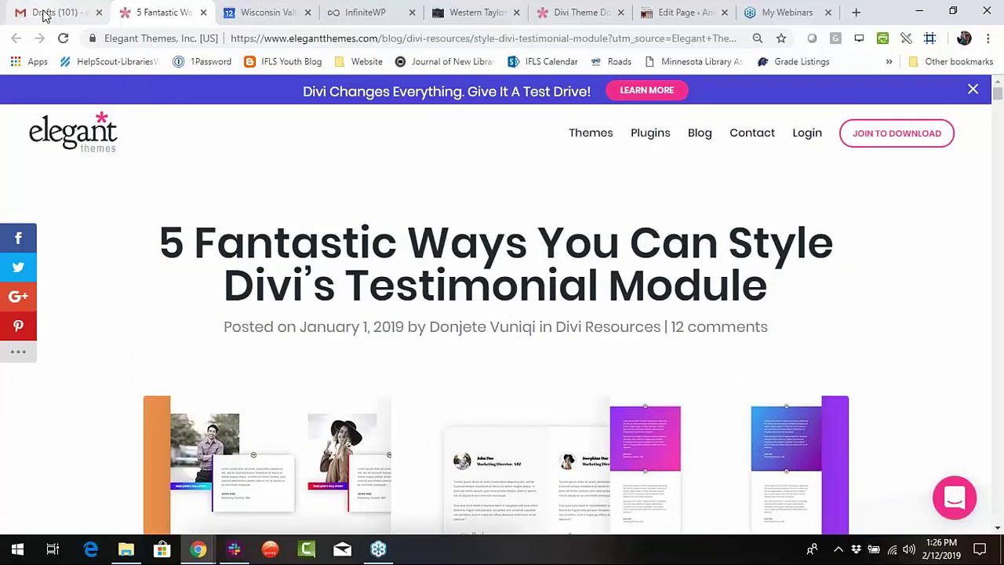
Return to the Divi theme documentation, search it for "hover options" and look through the results.
click(579, 14)
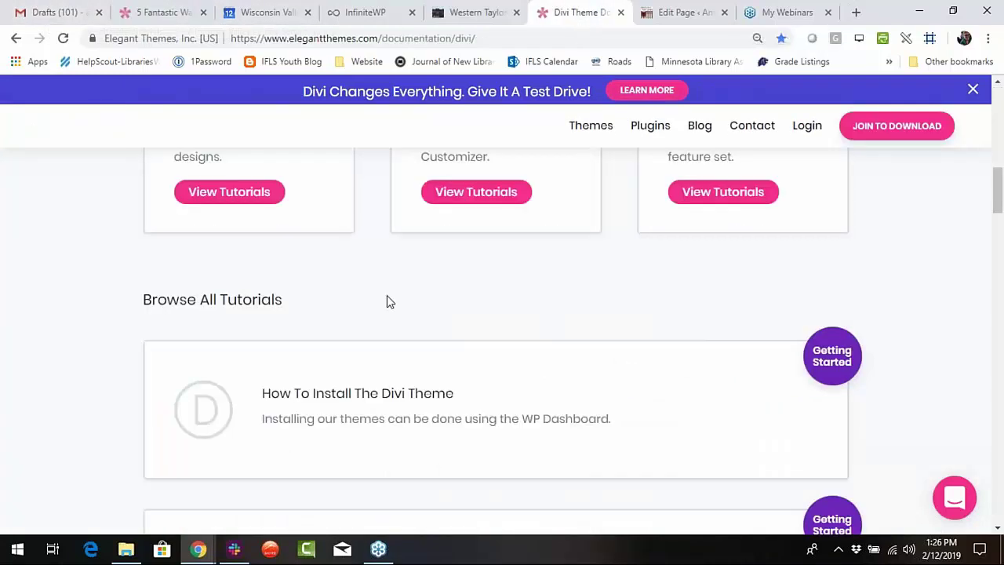
scroll(393, 336, up, 8)
click(420, 294)
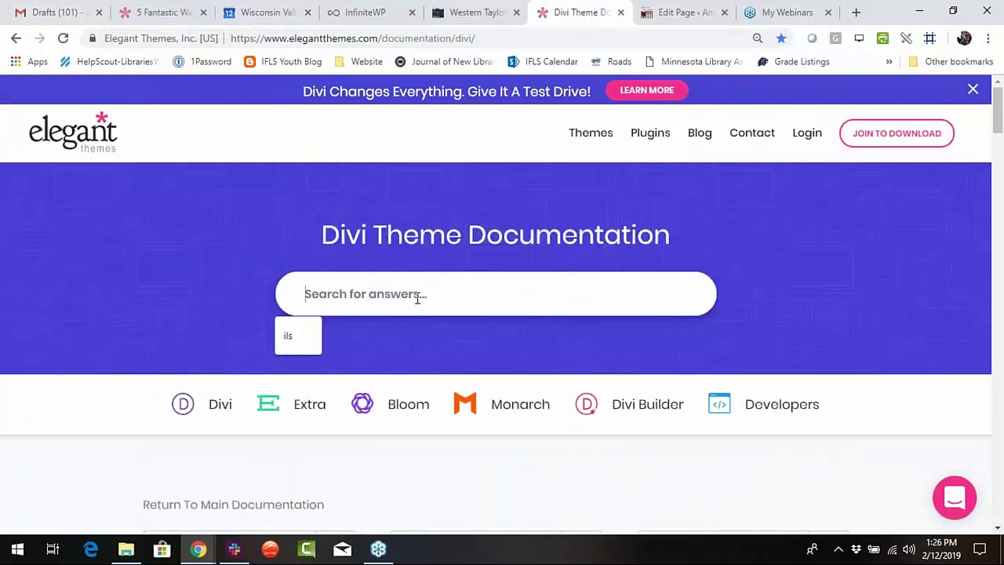
text(hov)
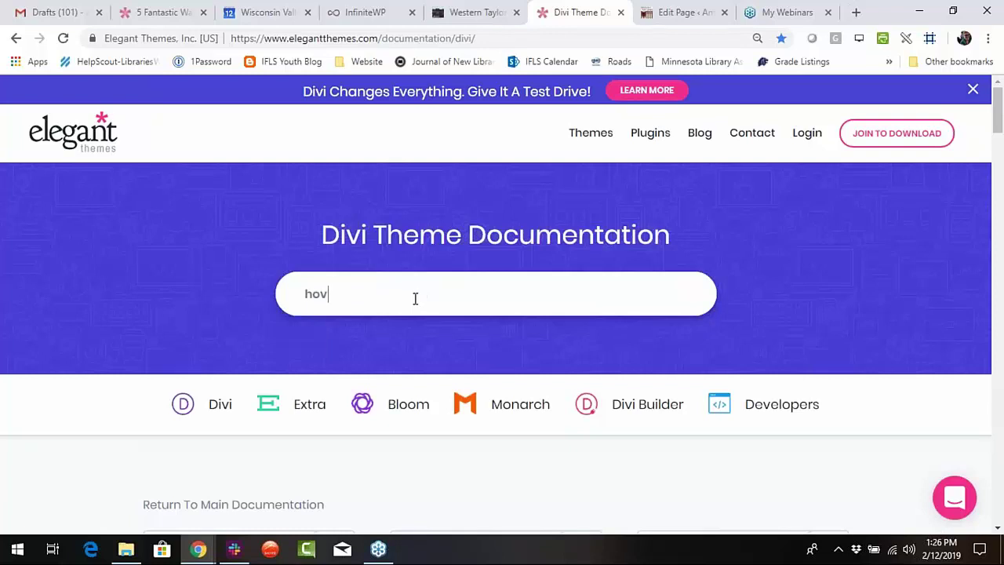
text(er options)
key(Return)
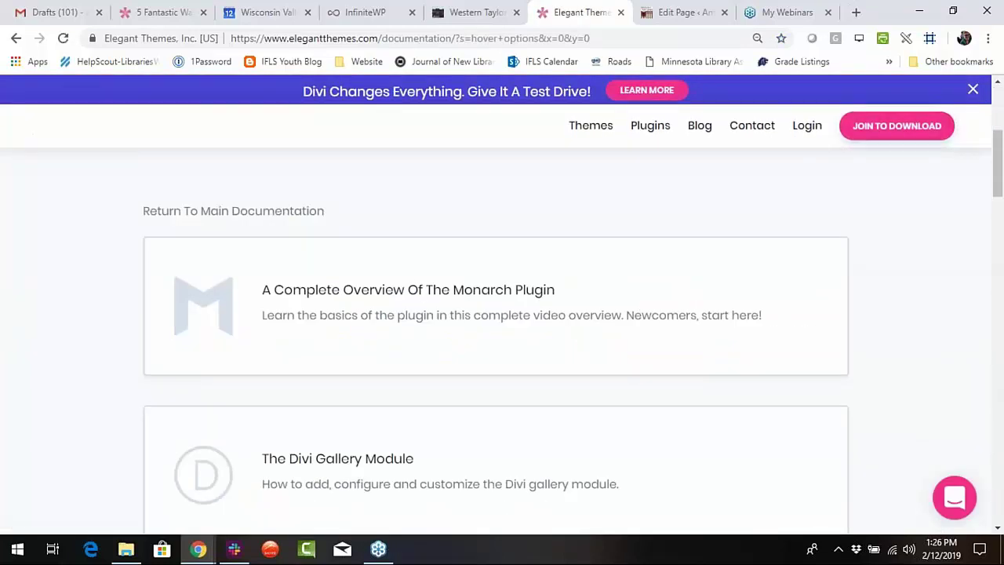
scroll(495, 352, down, 5)
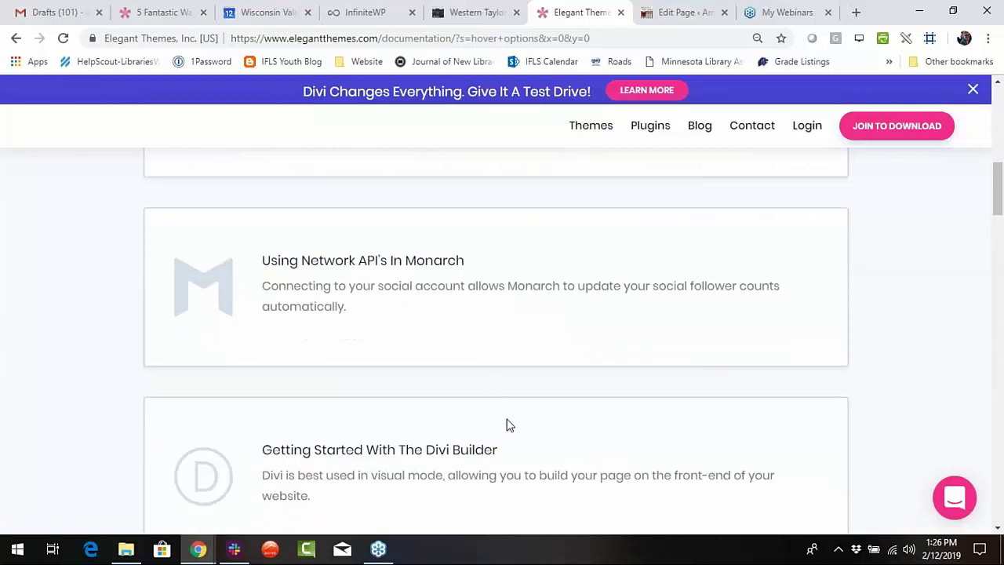
Search the Elegant Themes documentation for "hover" and scan the listed tutorials.
scroll(506, 425, up, 6)
click(426, 295)
text(f)
key(BackSpace)
text(di)
key(BackSpace)
key(BackSpace)
text(hover)
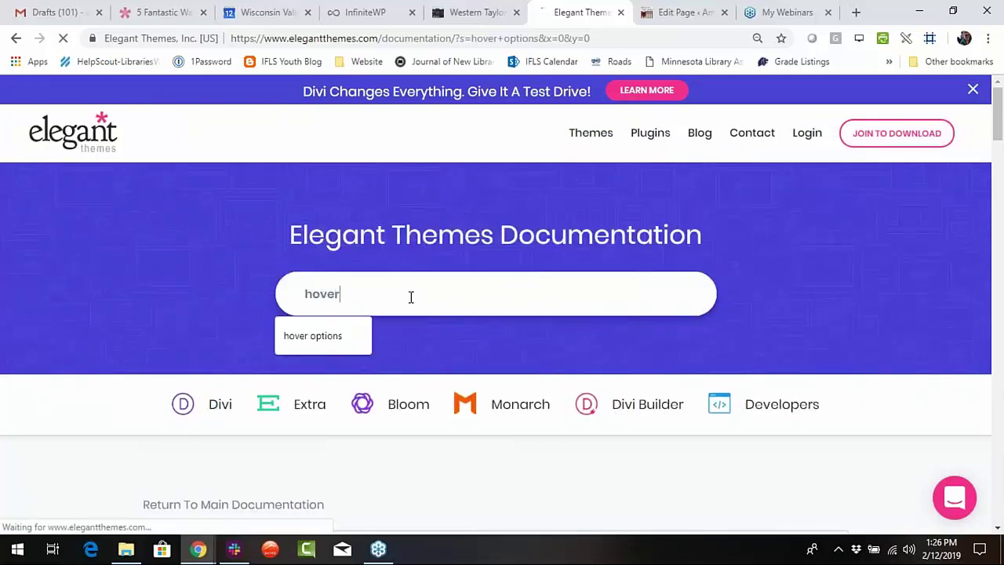
key(Return)
scroll(612, 350, down, 6)
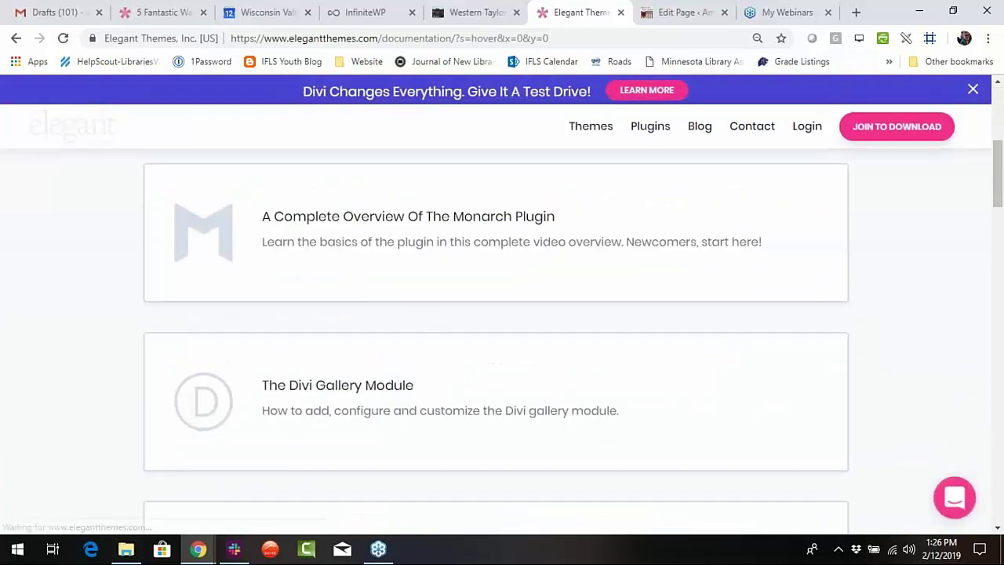
scroll(612, 350, down, 3)
scroll(502, 338, down, 6)
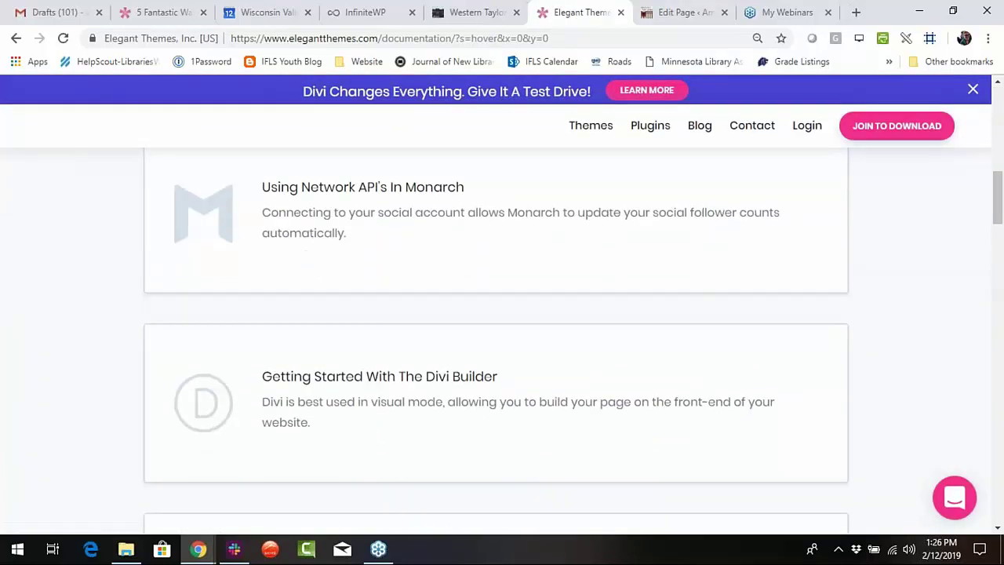
scroll(502, 341, down, 7)
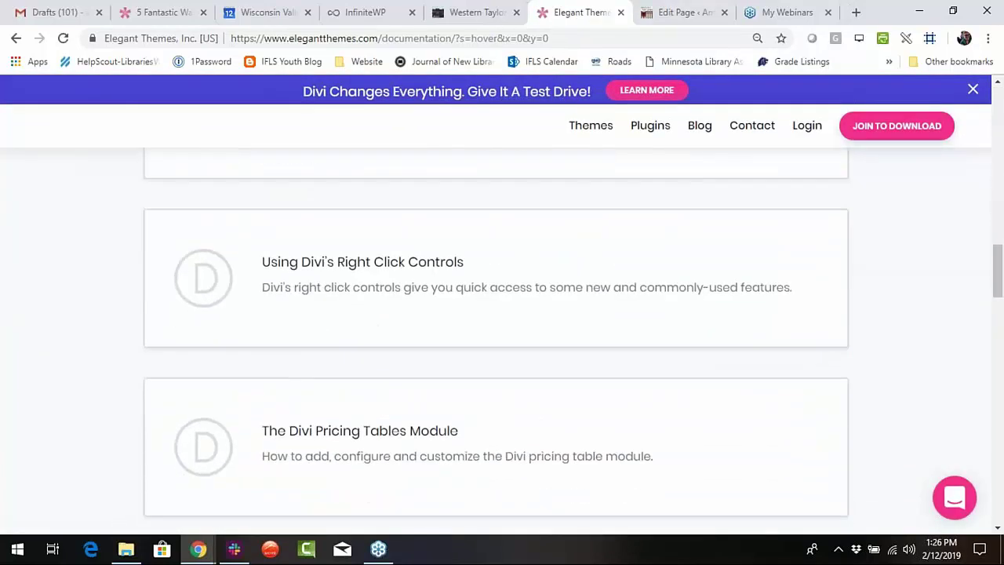
Check the remaining tutorials on the first page of hover results in the Elegant Themes documentation.
scroll(617, 371, down, 5)
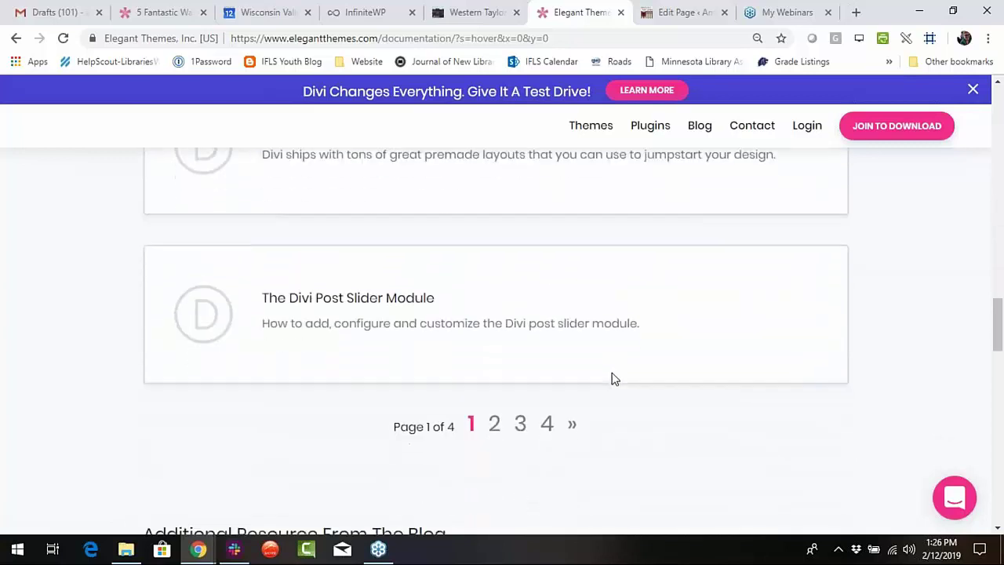
scroll(608, 375, up, 10)
scroll(604, 384, up, 10)
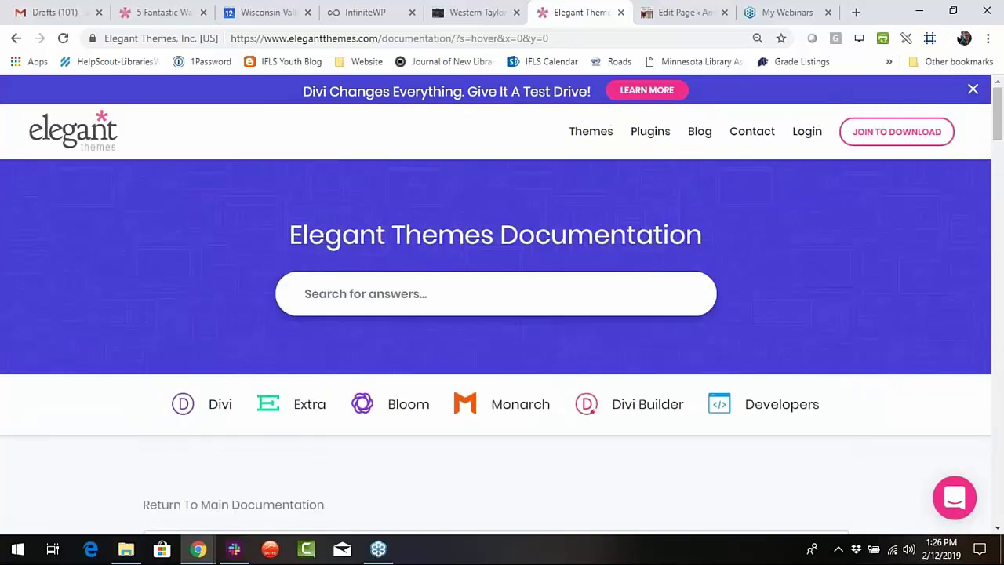
Search Google for "hover divi theme" and look through the video and article results.
click(599, 37)
text(hover )
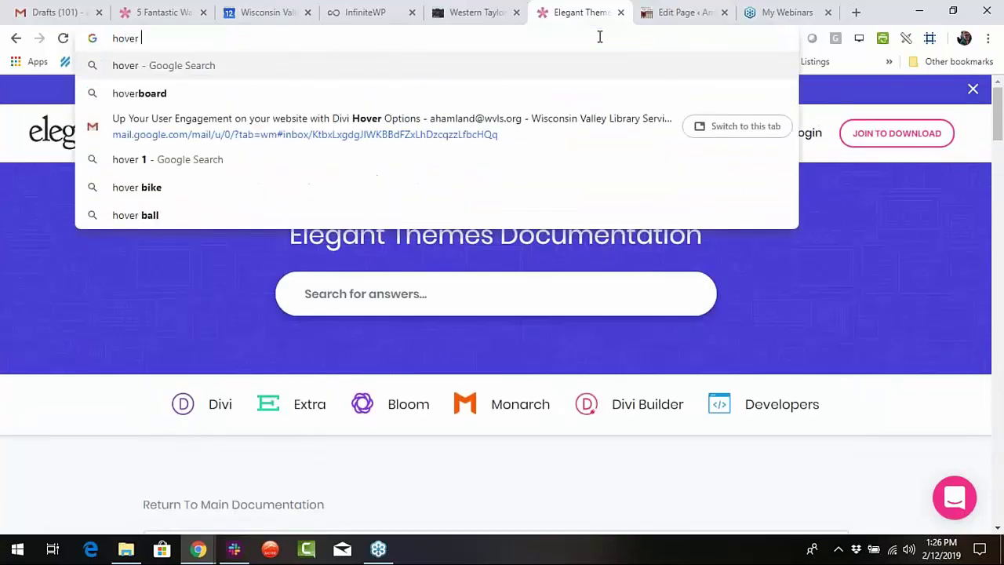
text(divi theme)
key(Return)
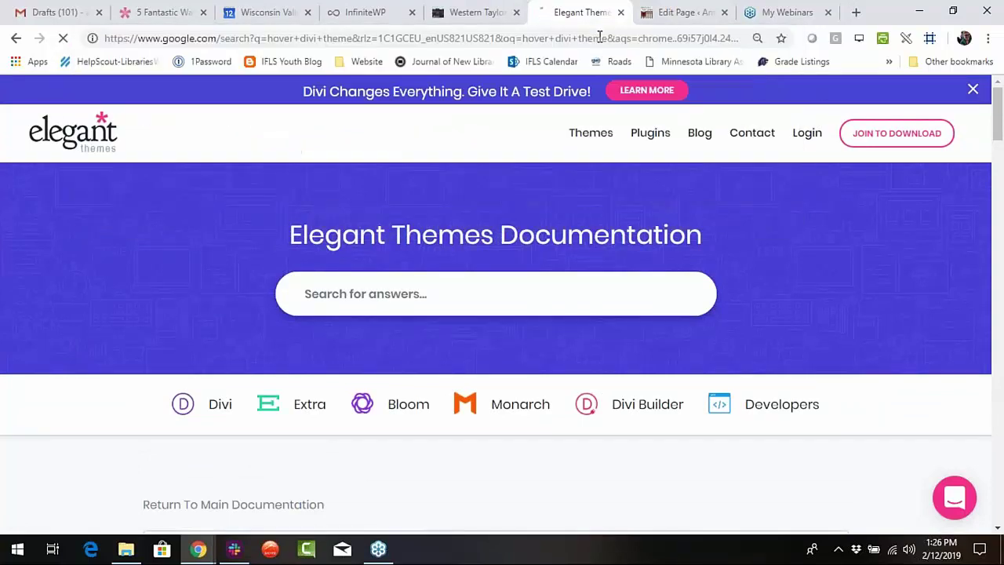
scroll(167, 347, down, 1)
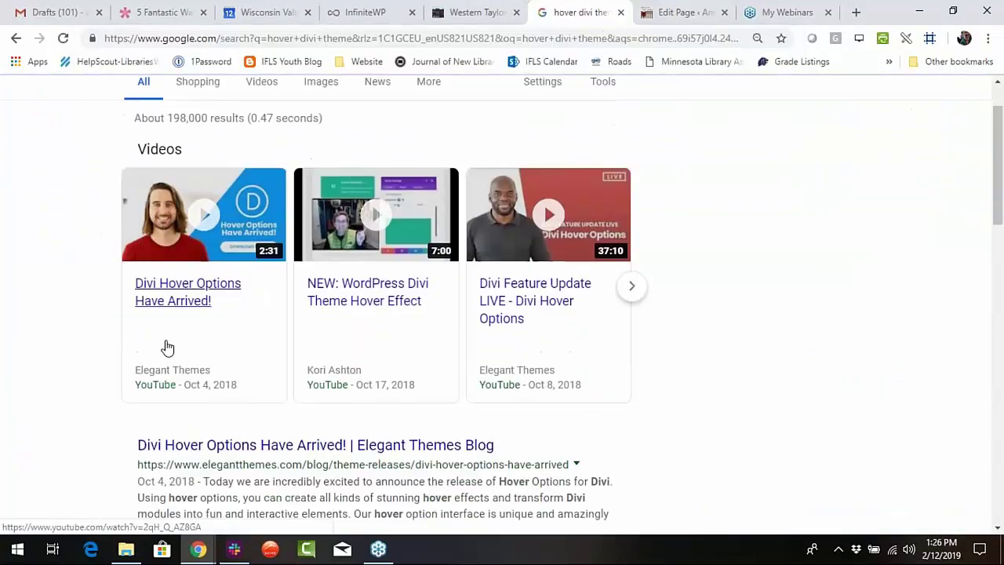
scroll(196, 306, up, 1)
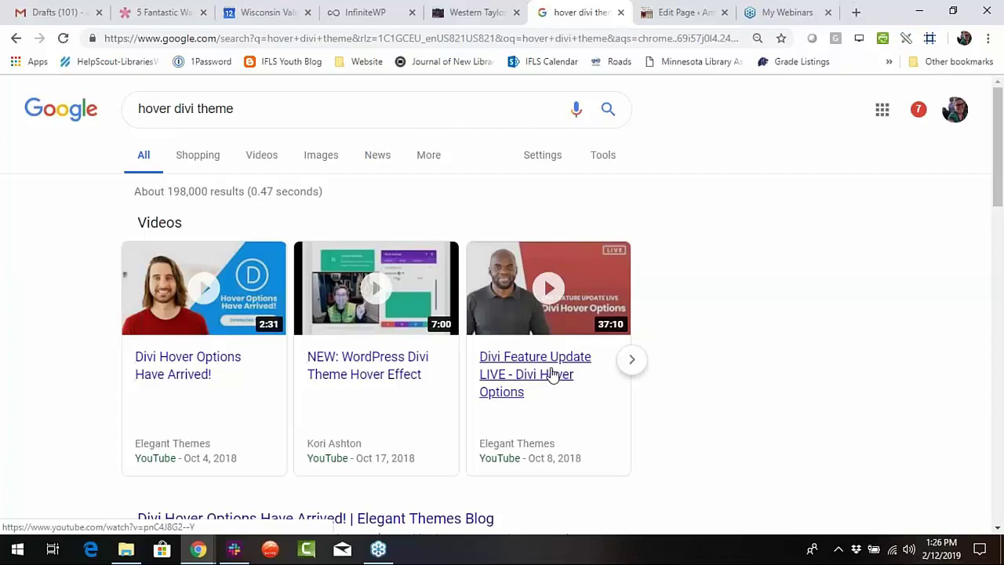
scroll(116, 389, down, 2)
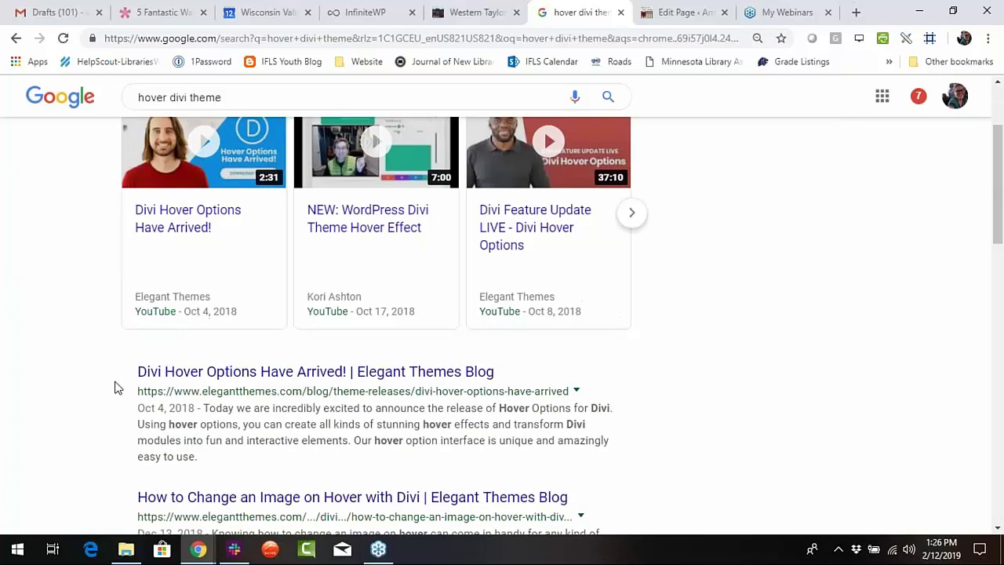
Open the Elegant Themes blog article "Divi Hover Options Have Arrived!" and review its video and introductory sections.
click(201, 377)
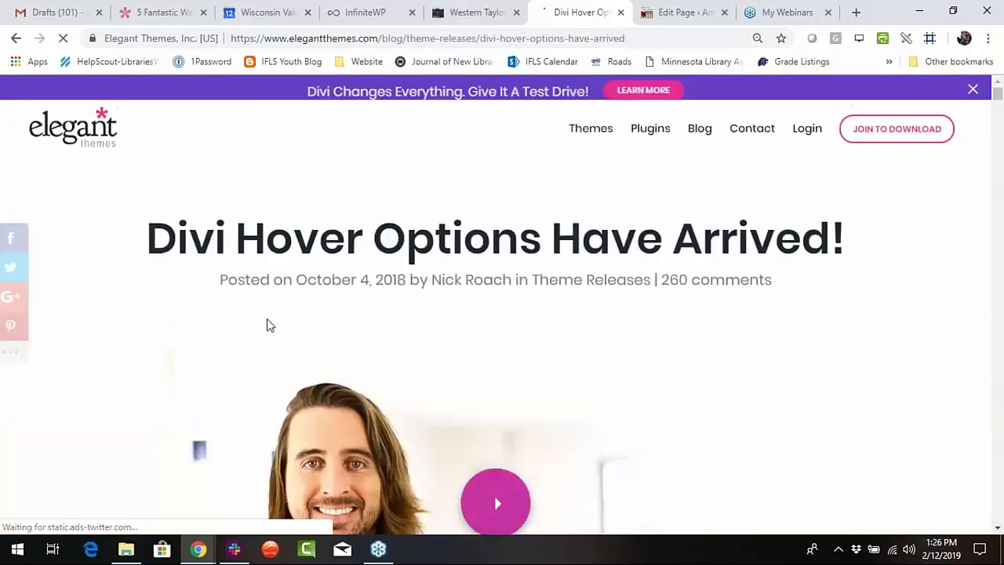
scroll(612, 292, down, 4)
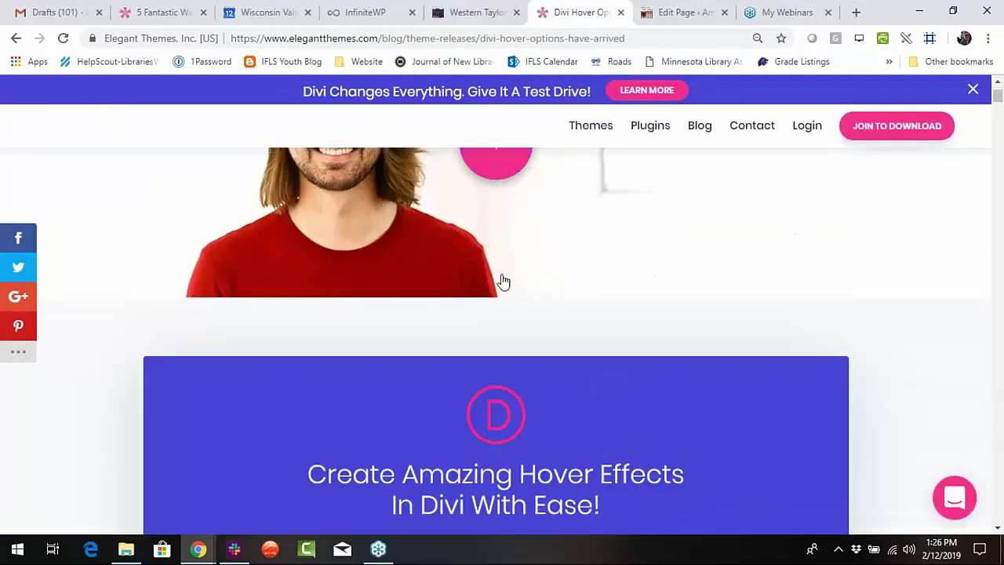
scroll(656, 227, up, 4)
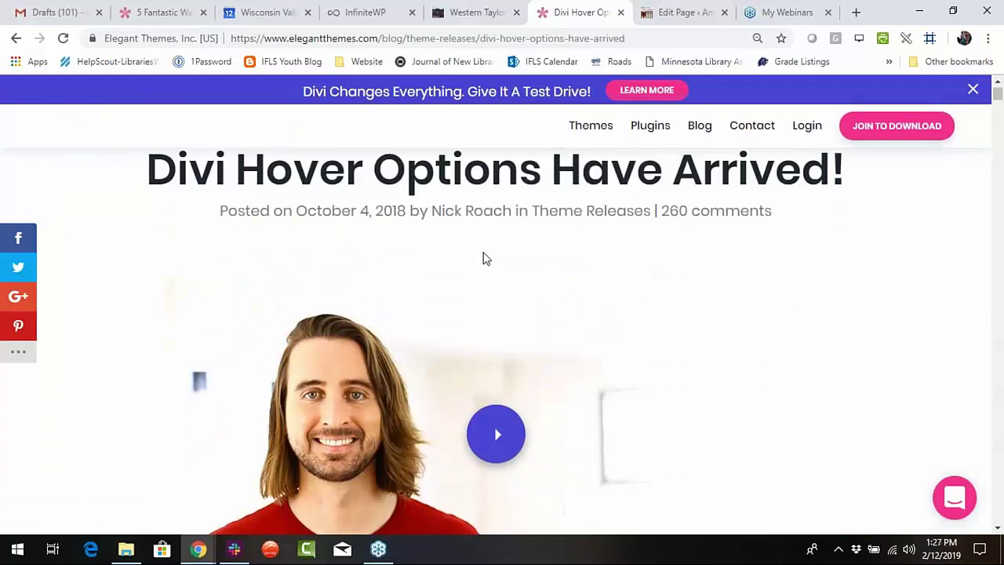
scroll(484, 259, down, 2)
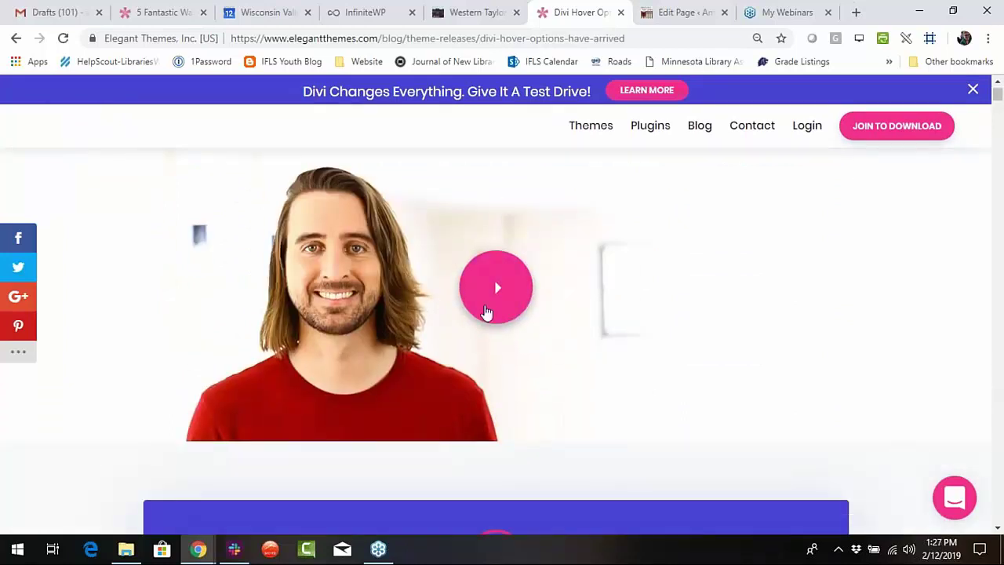
scroll(518, 293, down, 2)
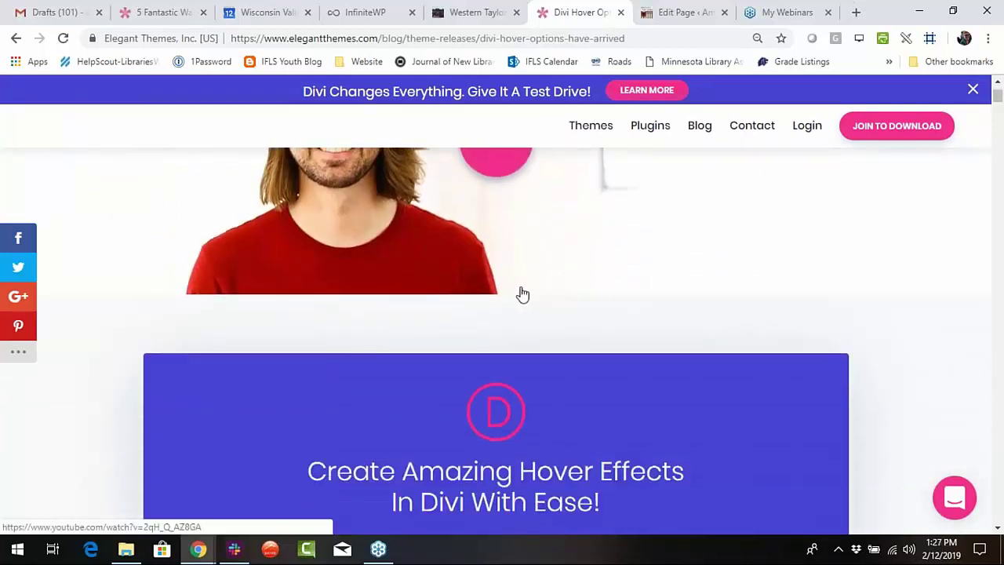
scroll(498, 240, up, 1)
scroll(542, 291, down, 9)
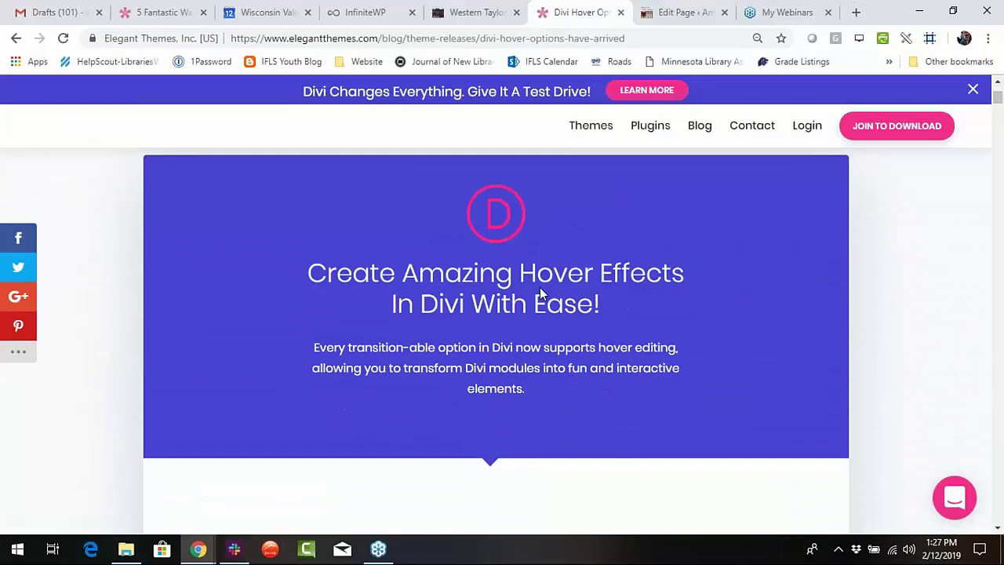
scroll(510, 299, down, 9)
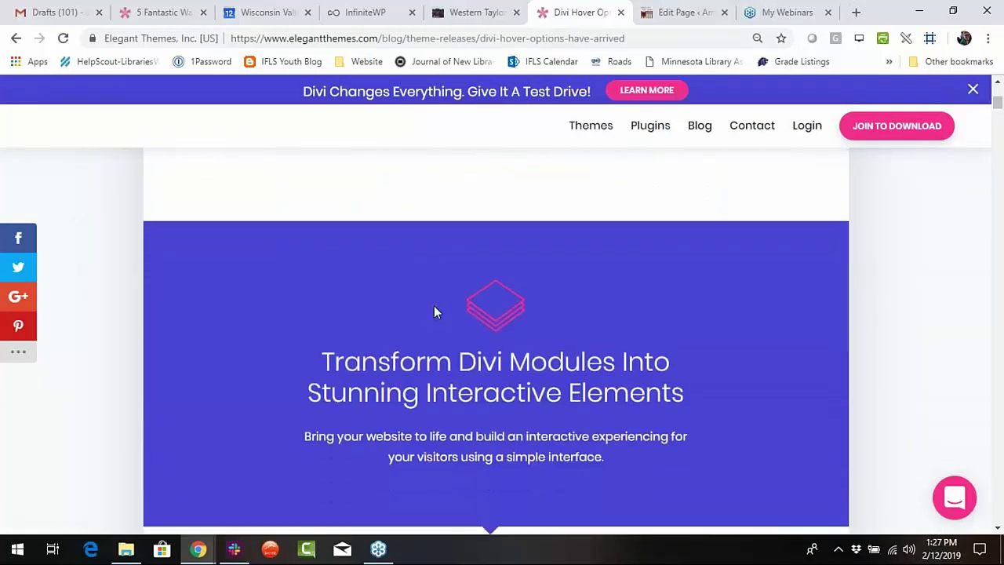
Examine the article's animated hover examples for blurbs, colored image cards and the black-and-white photo gallery.
scroll(510, 341, down, 5)
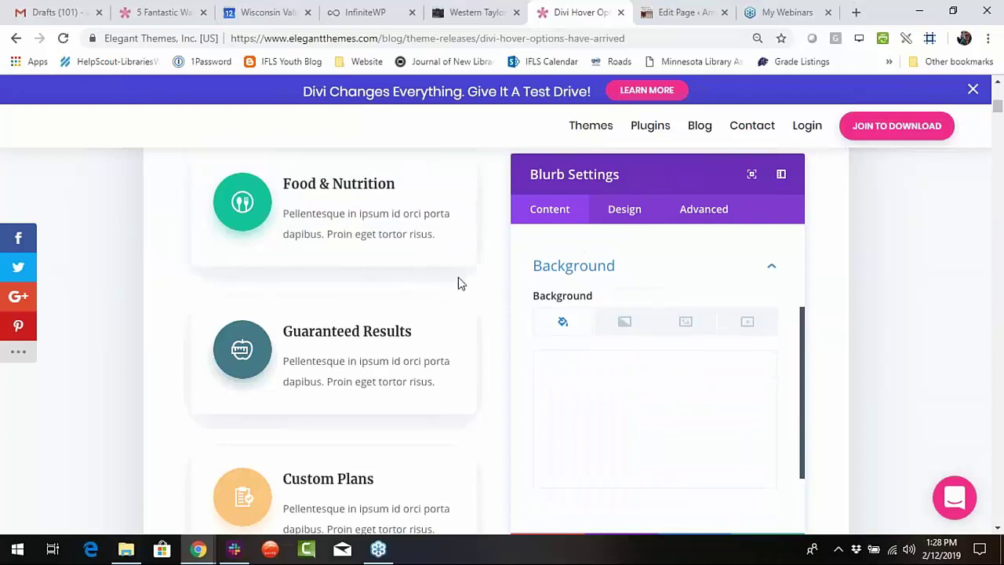
scroll(444, 282, down, 7)
scroll(440, 285, down, 3)
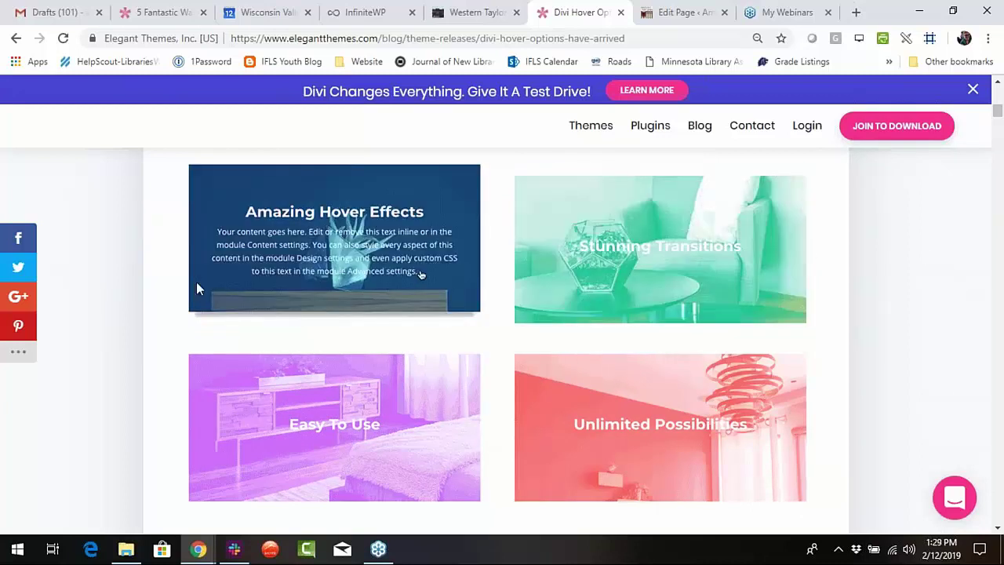
scroll(131, 314, down, 5)
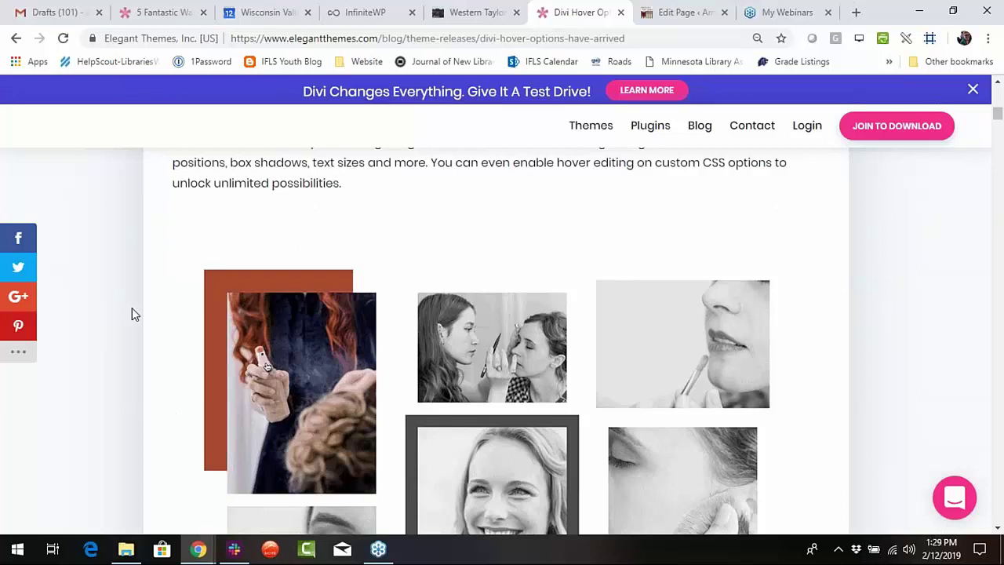
scroll(132, 314, down, 1)
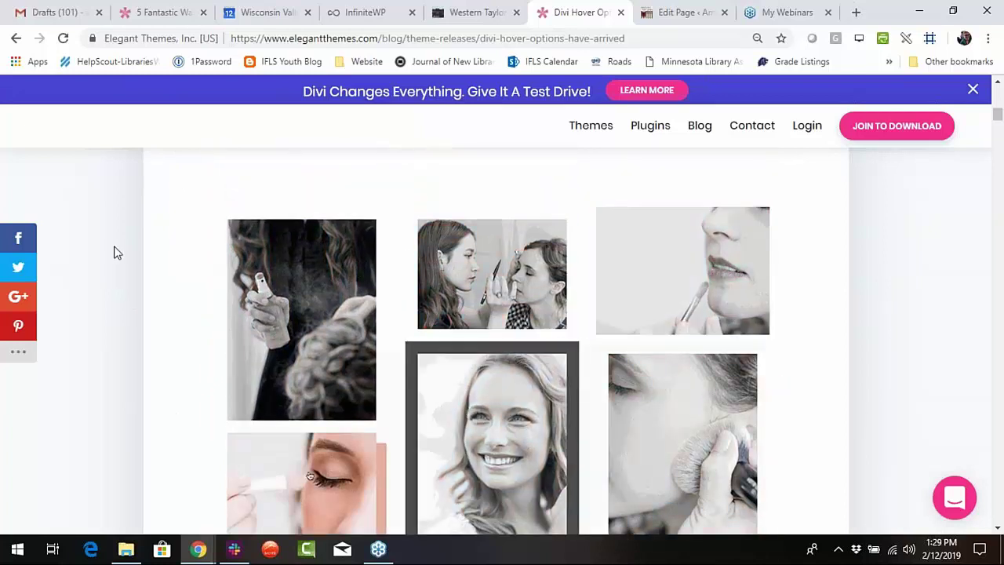
scroll(113, 253, down, 1)
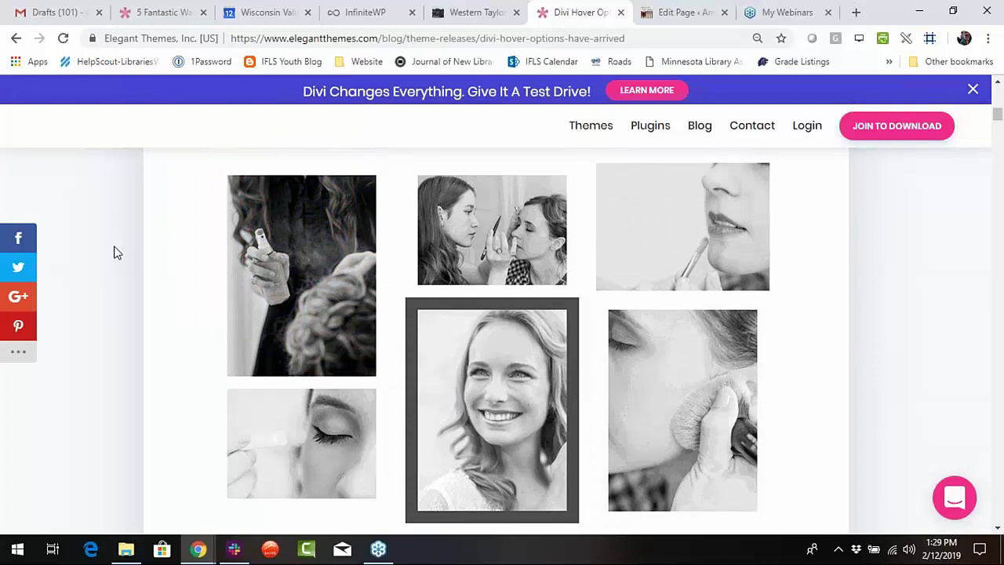
scroll(115, 247, up, 1)
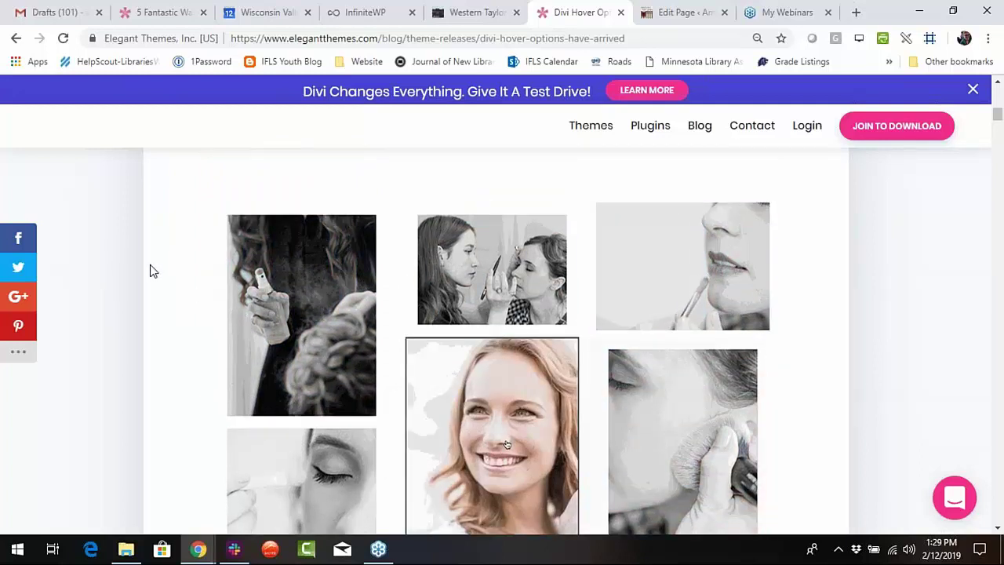
scroll(149, 272, down, 2)
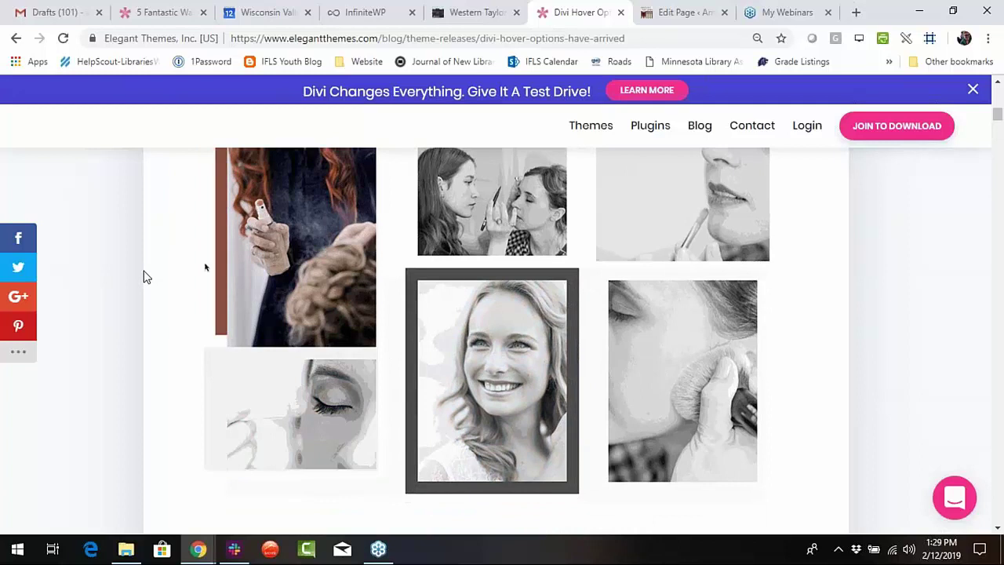
scroll(235, 258, down, 1)
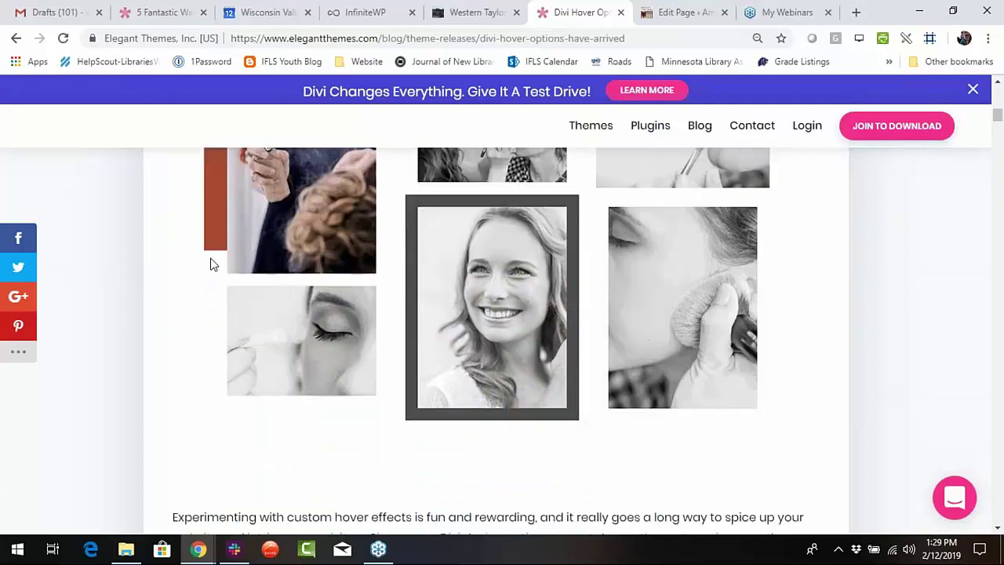
scroll(206, 303, up, 1)
scroll(206, 303, up, 2)
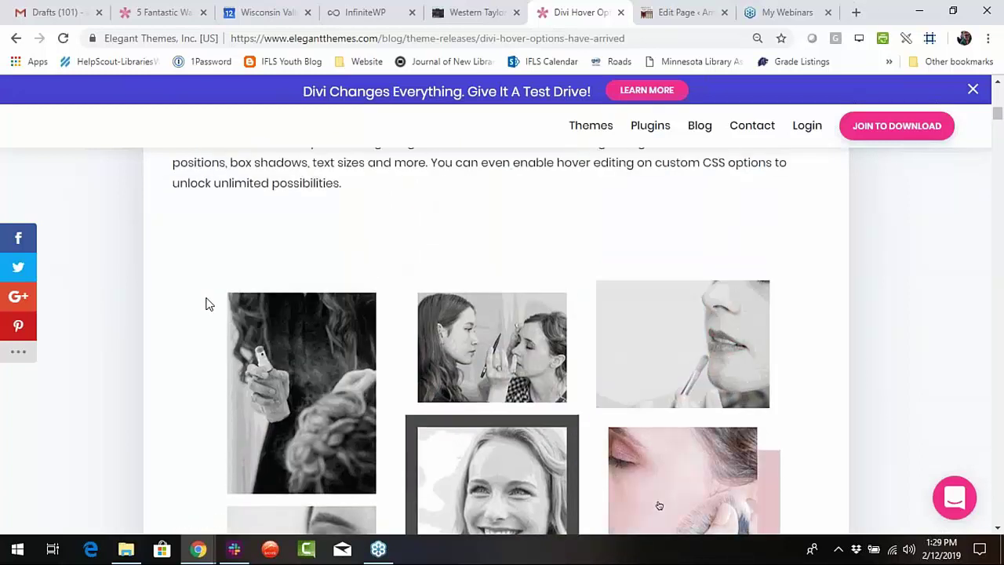
scroll(206, 303, down, 2)
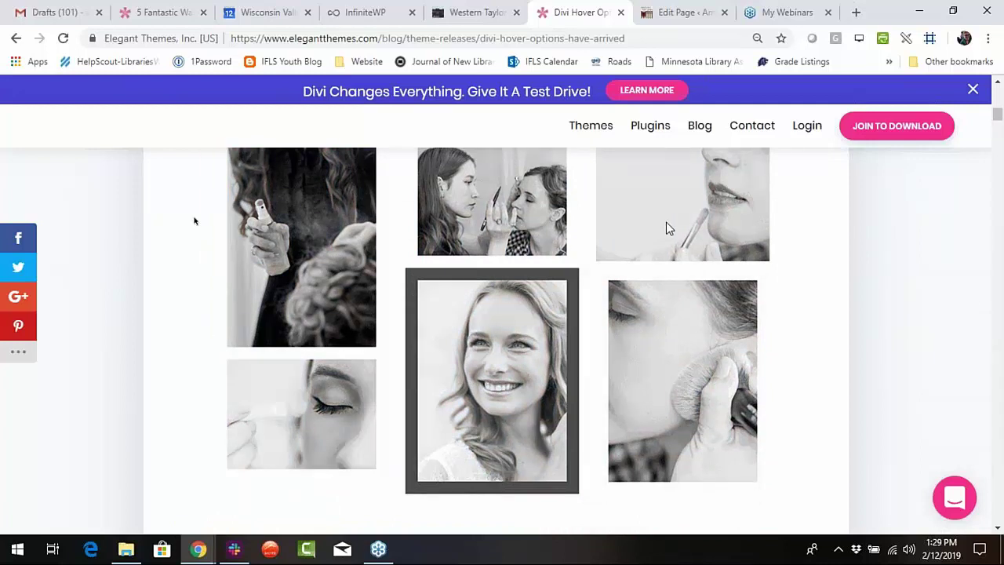
Examine the article's Image Settings demo of transition and border hover options.
scroll(824, 350, down, 6)
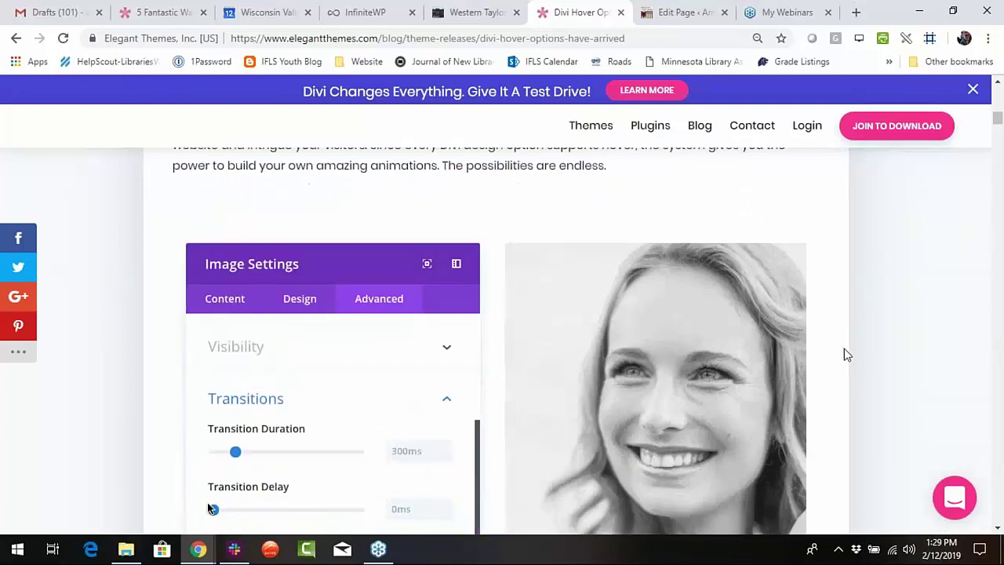
scroll(844, 348, down, 2)
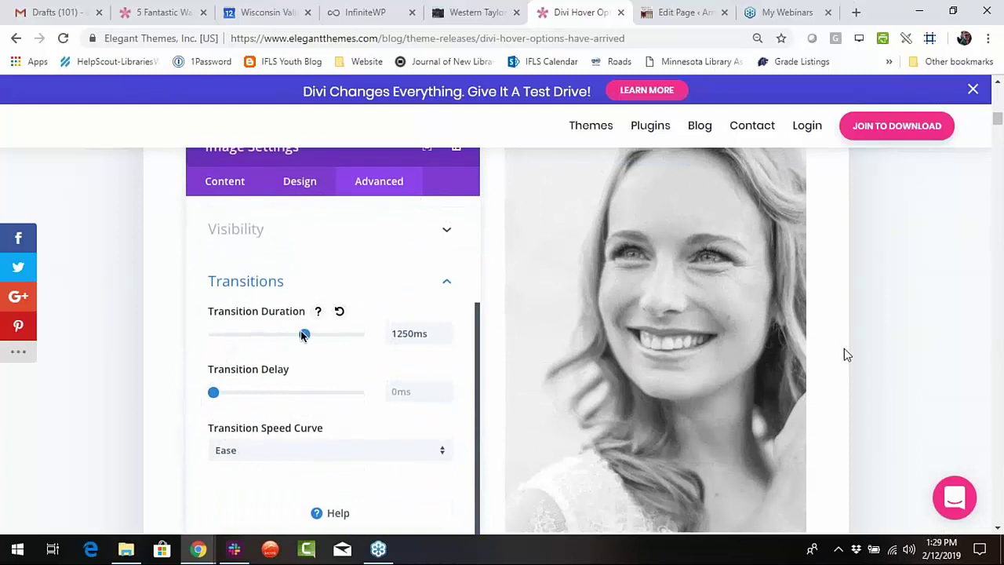
scroll(844, 353, up, 1)
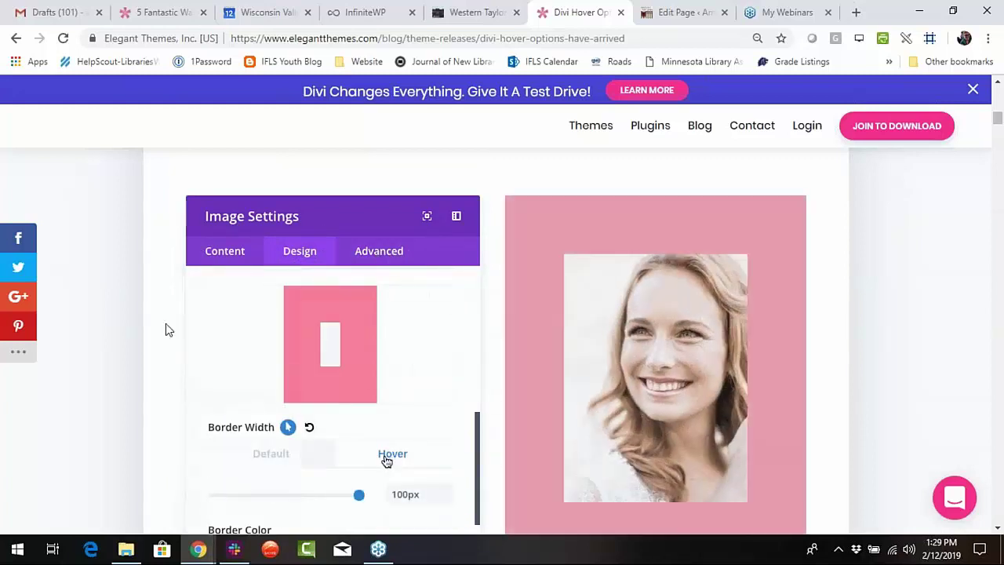
Review the article's Section Settings link demo and the text on combining hover options with module links.
scroll(166, 330, down, 5)
scroll(166, 329, down, 5)
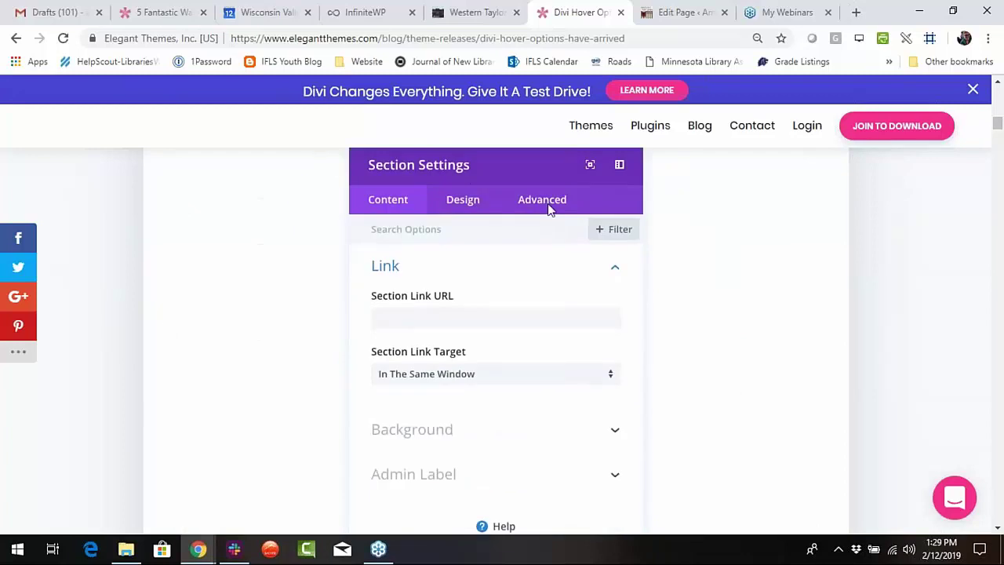
scroll(567, 360, down, 1)
scroll(564, 353, down, 1)
scroll(621, 347, up, 2)
scroll(641, 369, down, 5)
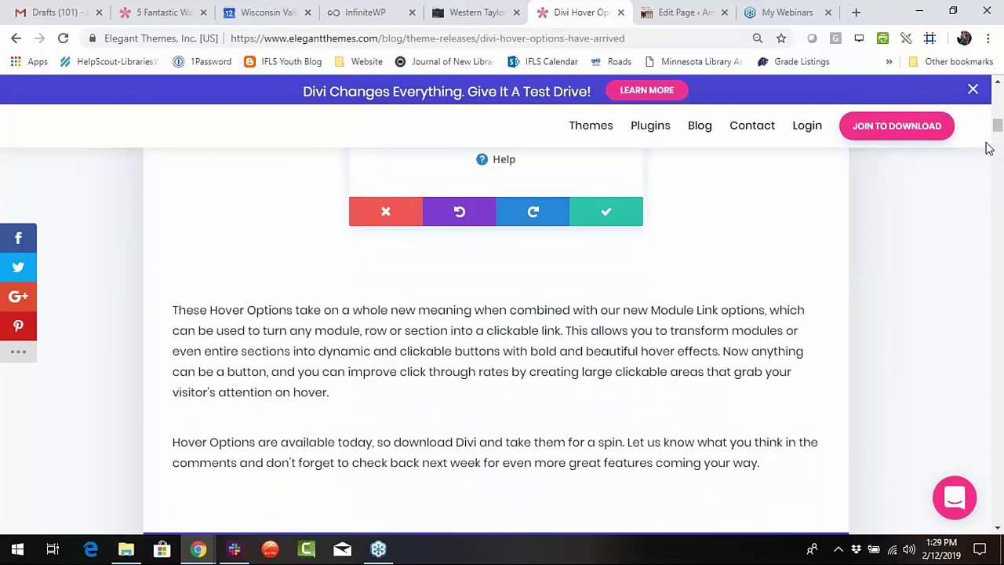
scroll(436, 221, up, 3)
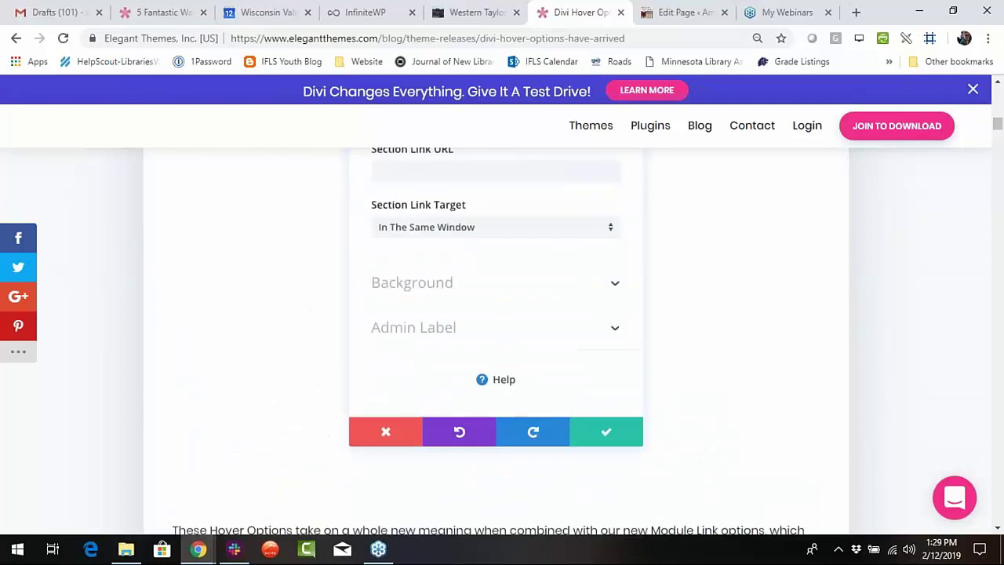
Switch to the Western Taylor County Public Library site, look over its homepage and open it in the Visual Builder.
click(475, 14)
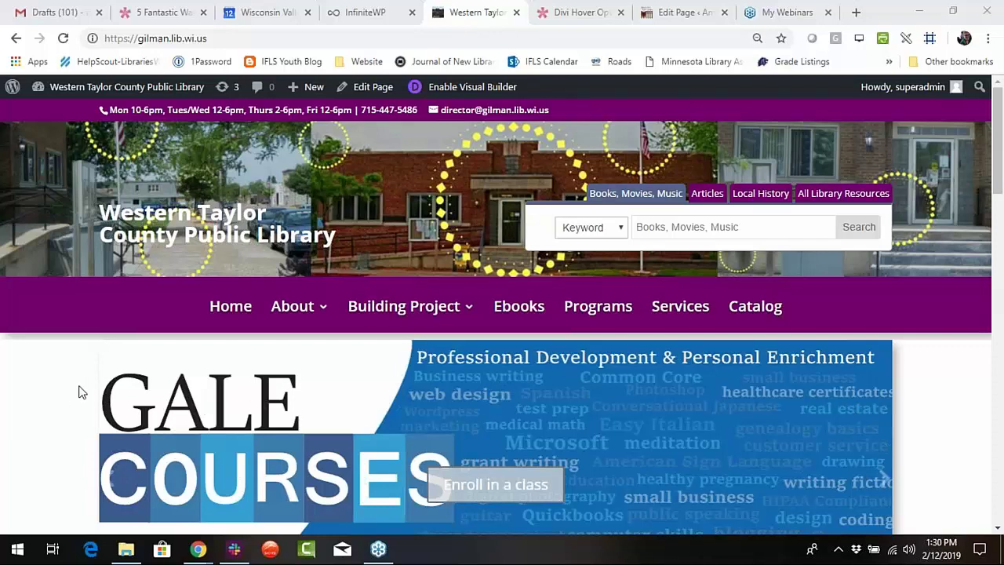
scroll(78, 393, down, 10)
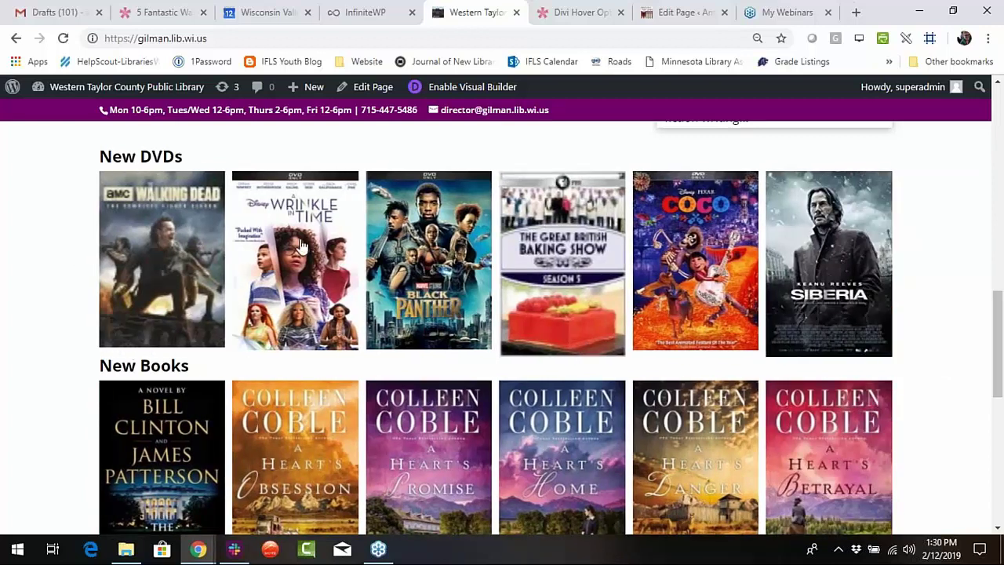
scroll(302, 245, up, 10)
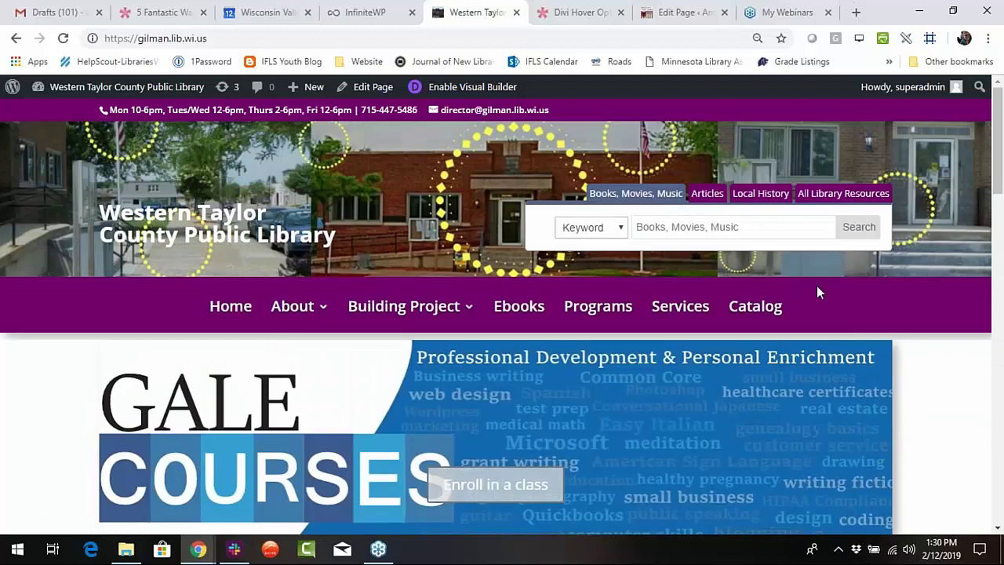
click(1001, 281)
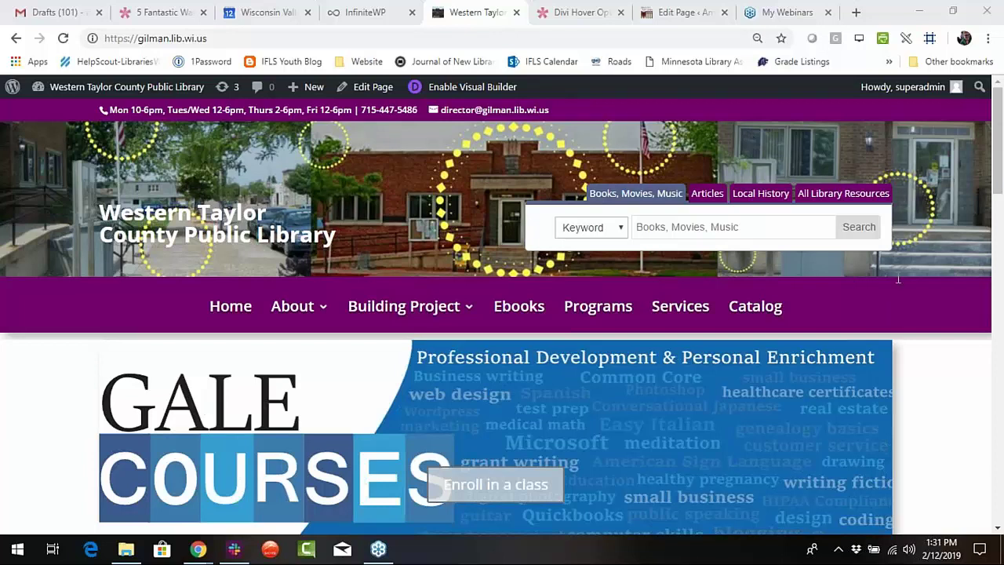
click(451, 87)
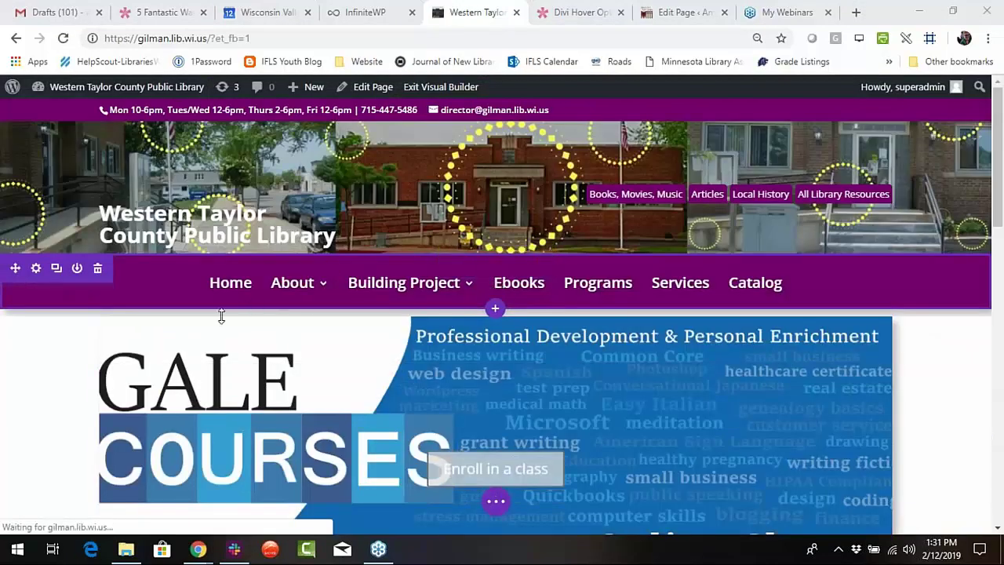
Look through the homepage slider's design, link and background options, and close its settings without saving.
click(475, 353)
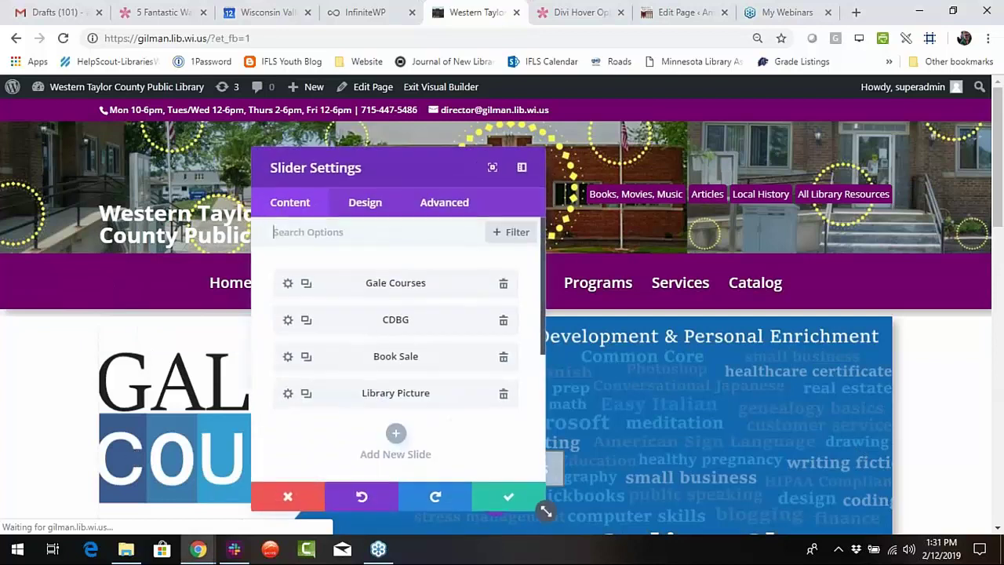
click(372, 210)
scroll(353, 358, down, 5)
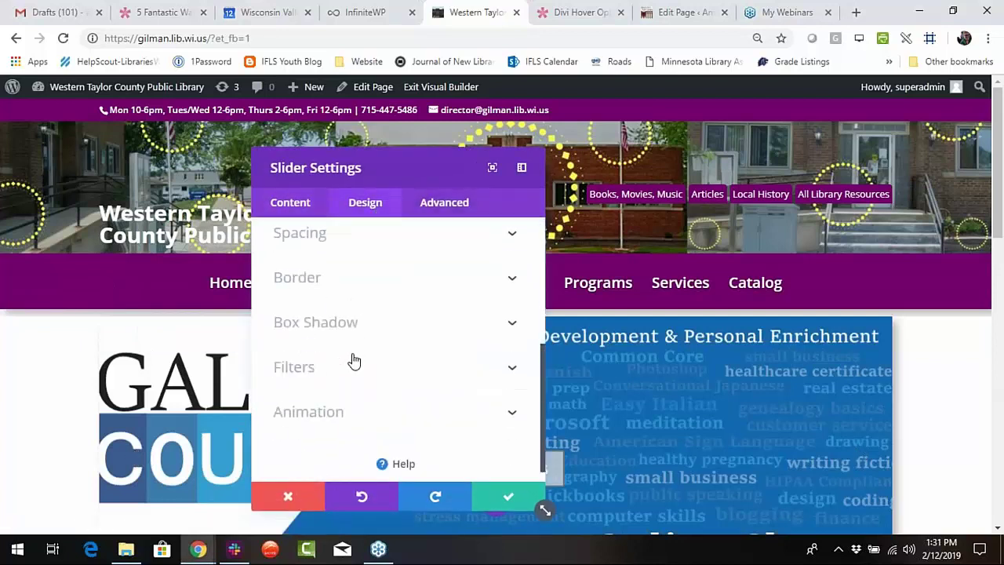
click(294, 209)
scroll(401, 345, down, 3)
click(401, 345)
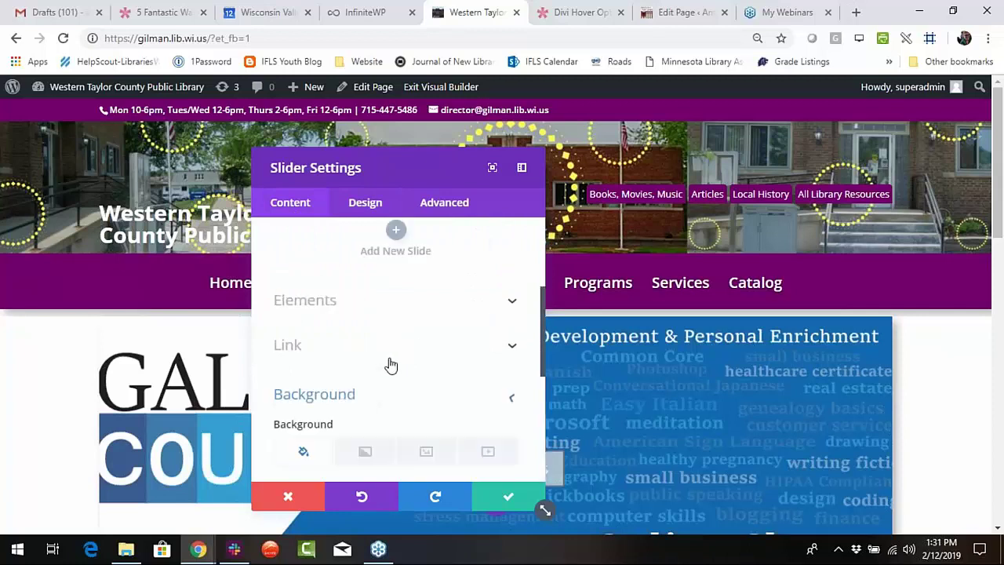
scroll(400, 314, down, 3)
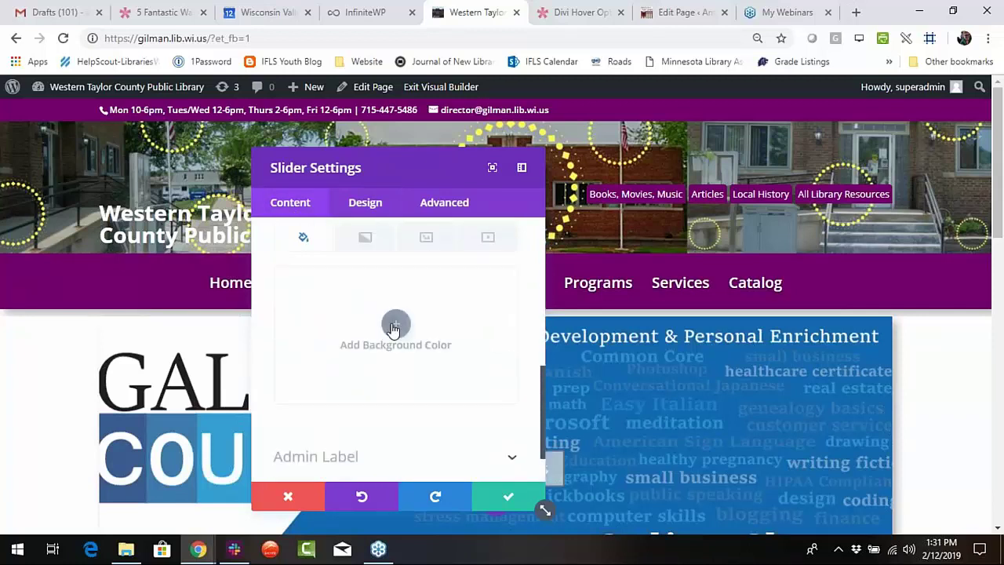
click(288, 496)
Exit the Visual Builder discarding the changes, and open the Home page in the back-end editor.
click(430, 87)
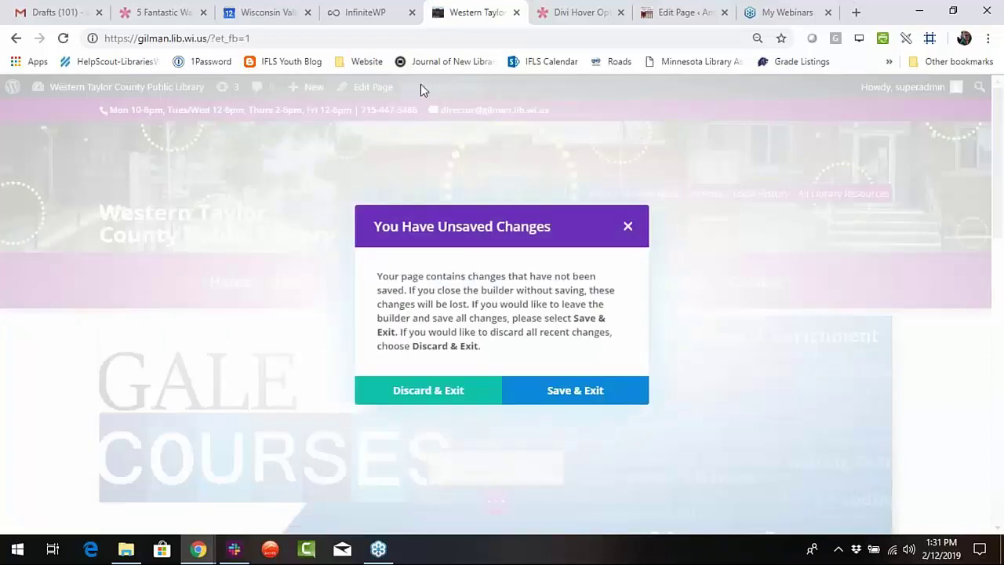
click(428, 388)
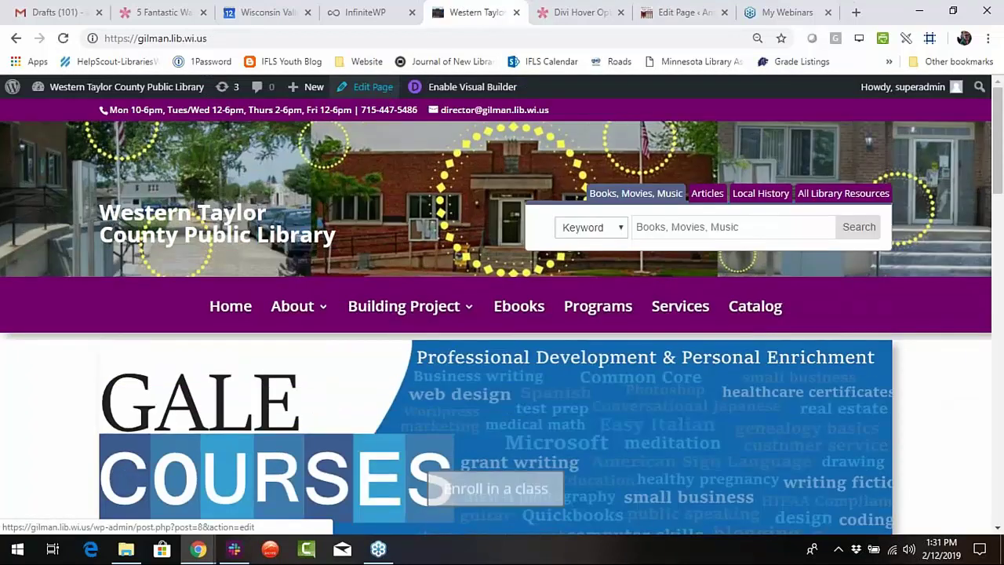
click(381, 91)
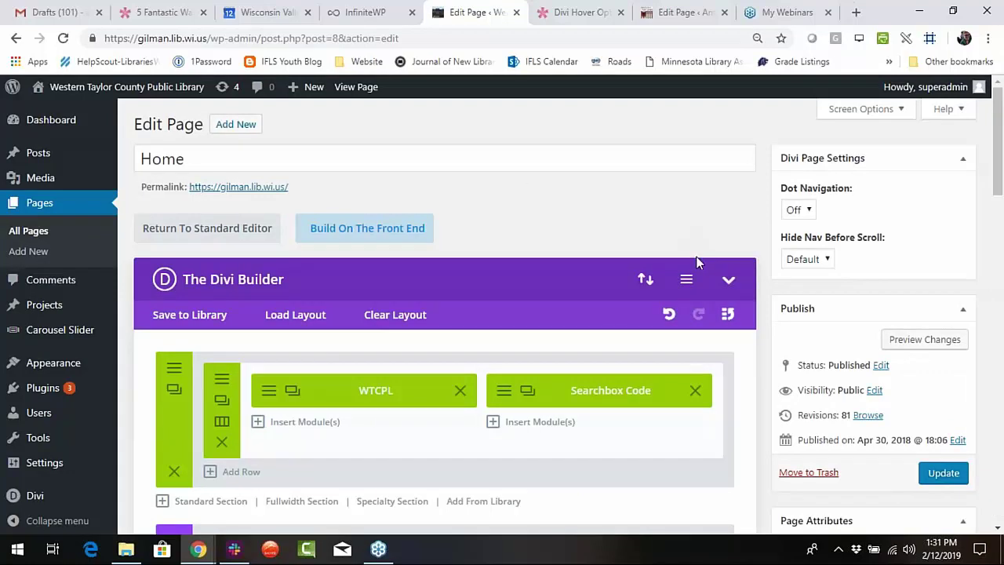
Try to open the settings of the New DVDs module and its row, and reload the page editor.
scroll(363, 398, down, 9)
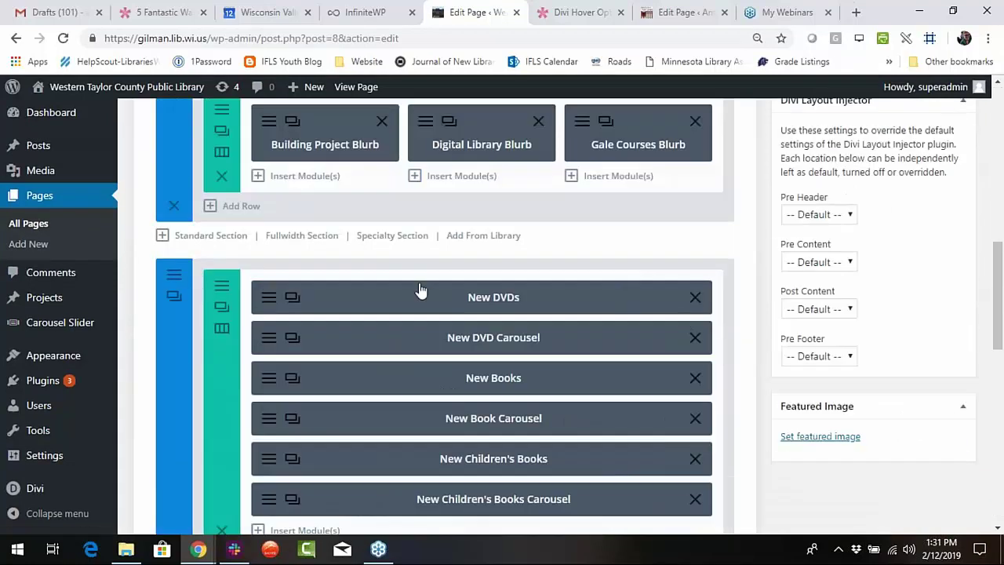
click(273, 297)
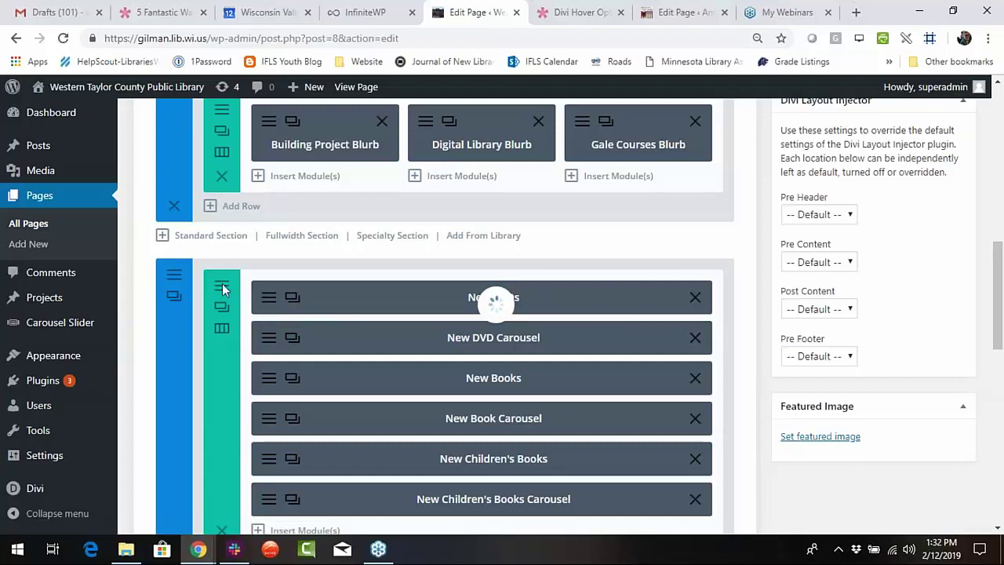
click(62, 38)
click(591, 123)
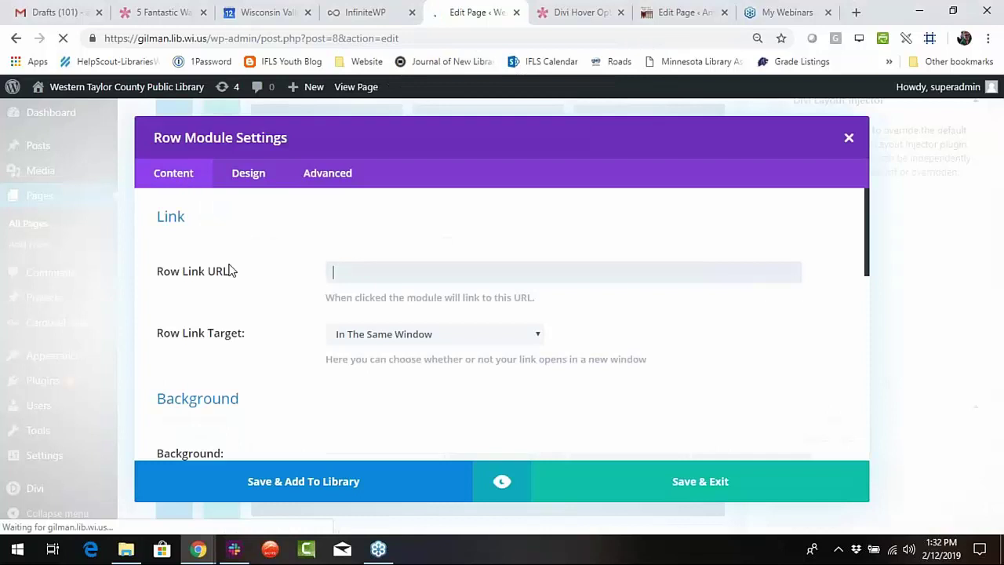
drag(866, 234, 867, 335)
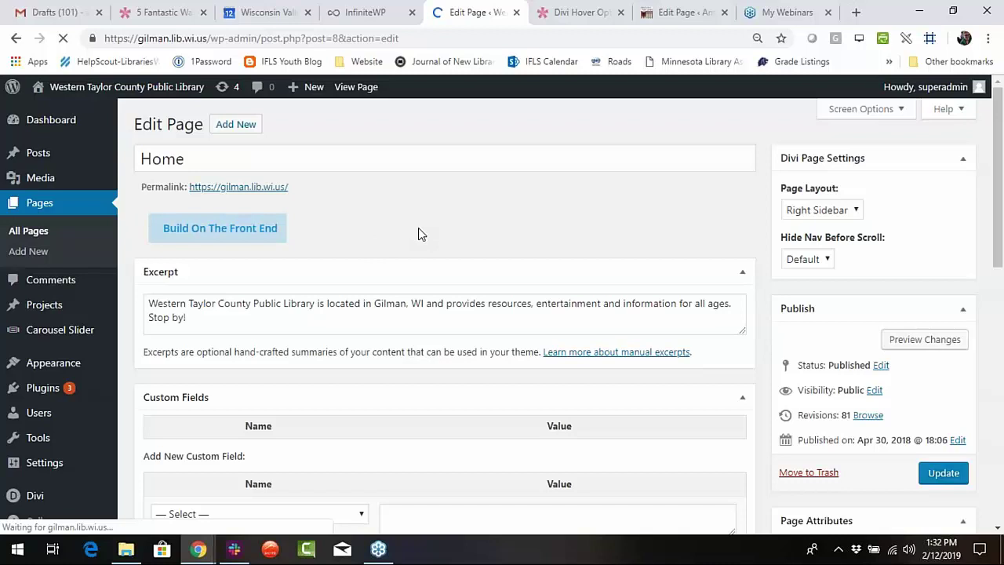
Open the settings of the Building Project Blurb module in the row below the slider.
scroll(421, 272, down, 2)
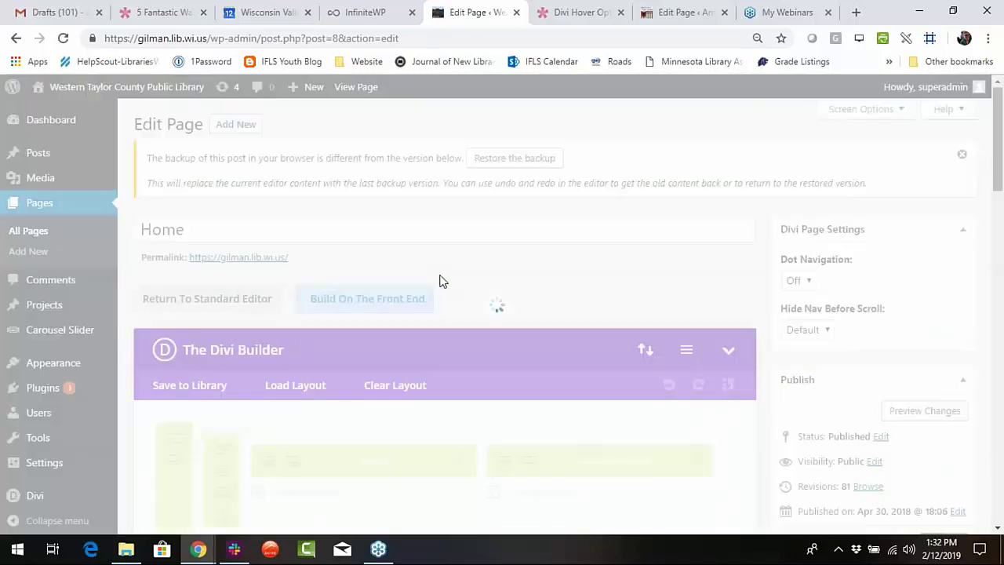
scroll(534, 272, down, 8)
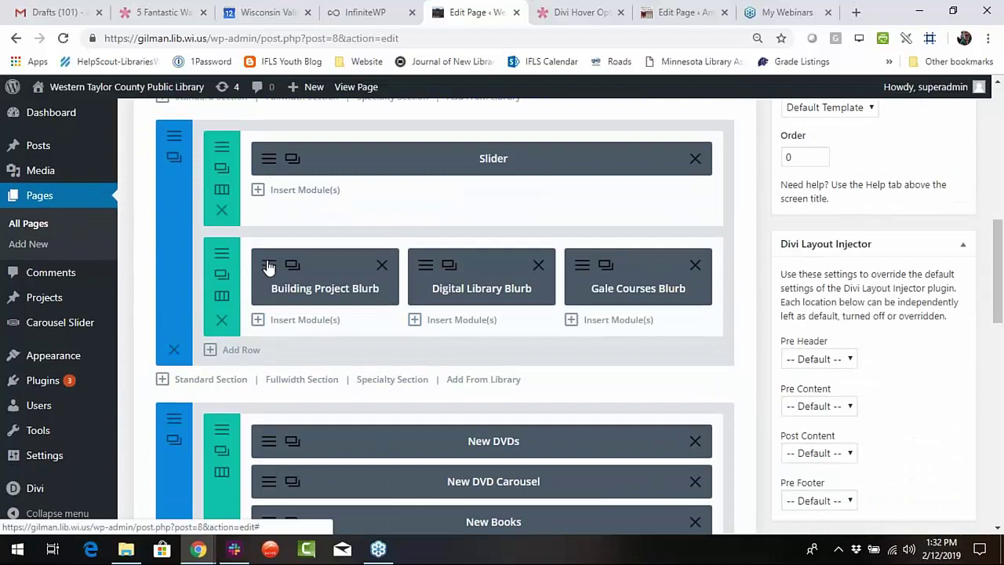
click(268, 268)
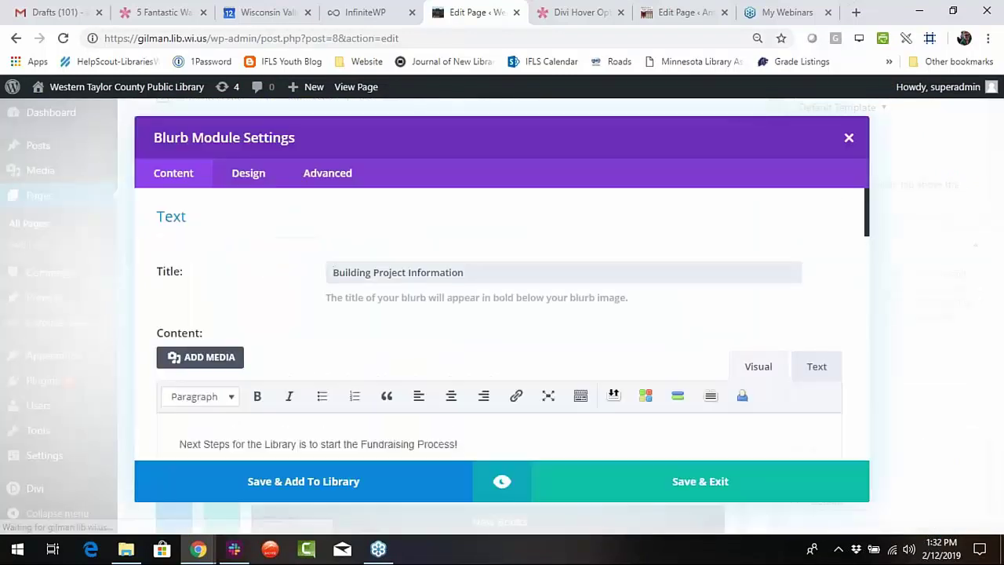
Review the Building Project blurb's module link and background settings, and save and close the module.
scroll(502, 330, down, 5)
scroll(314, 307, down, 10)
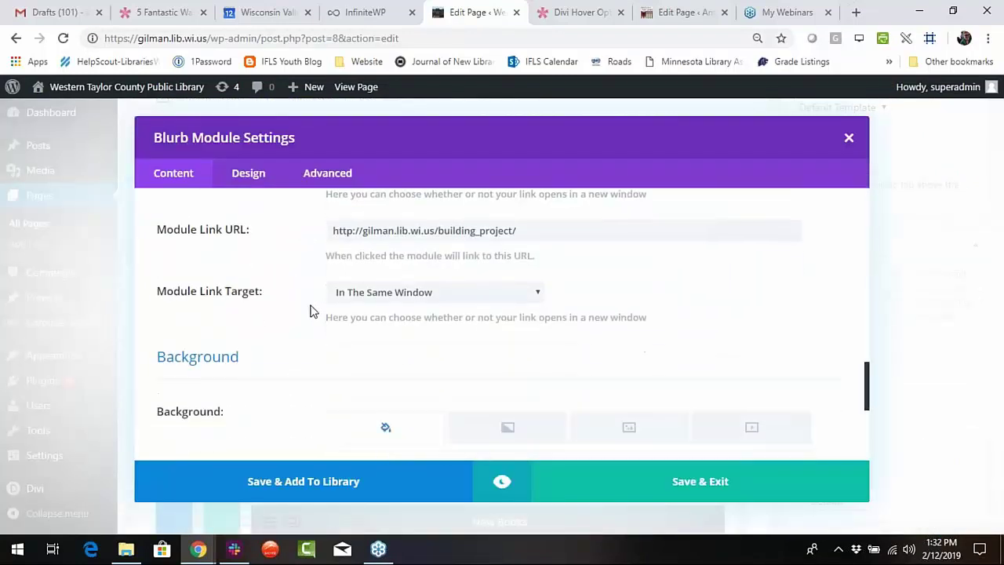
scroll(588, 396, up, 2)
click(567, 407)
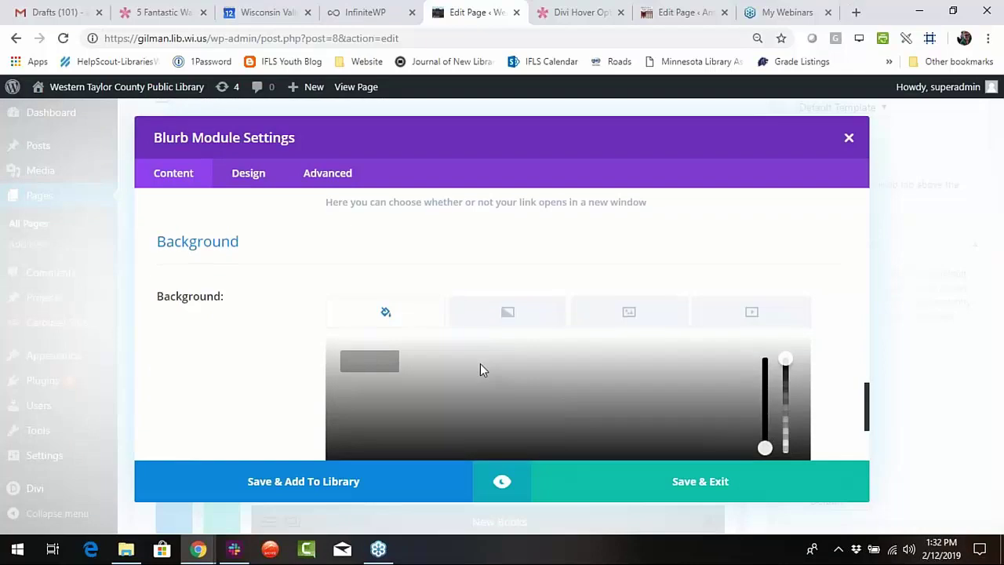
scroll(480, 363, down, 2)
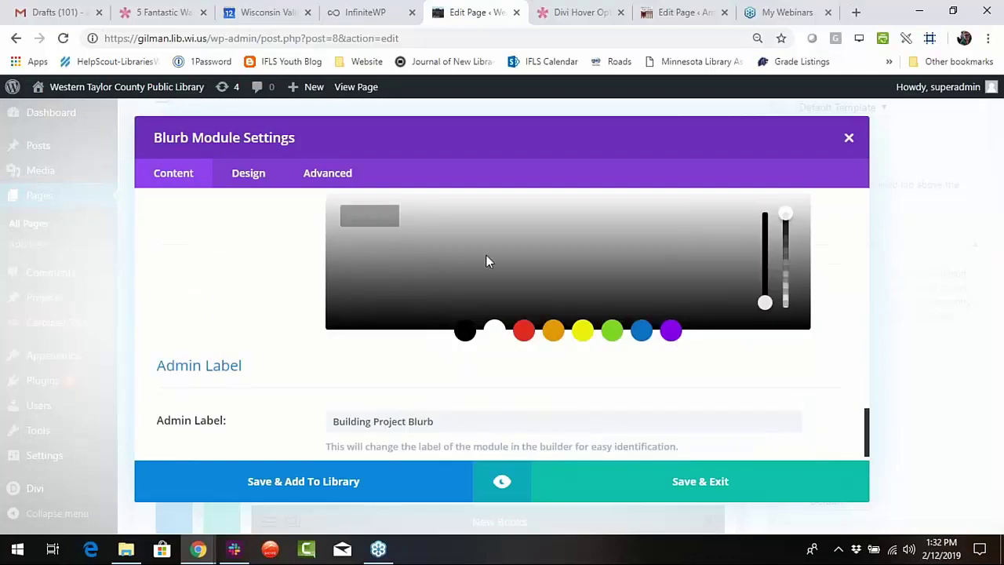
click(641, 489)
scroll(612, 236, up, 5)
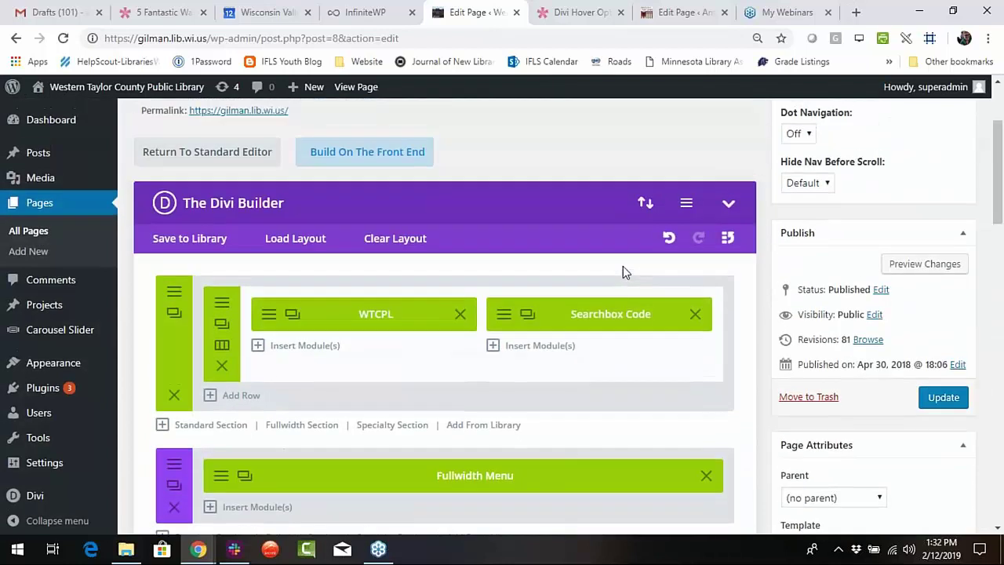
scroll(941, 298, up, 2)
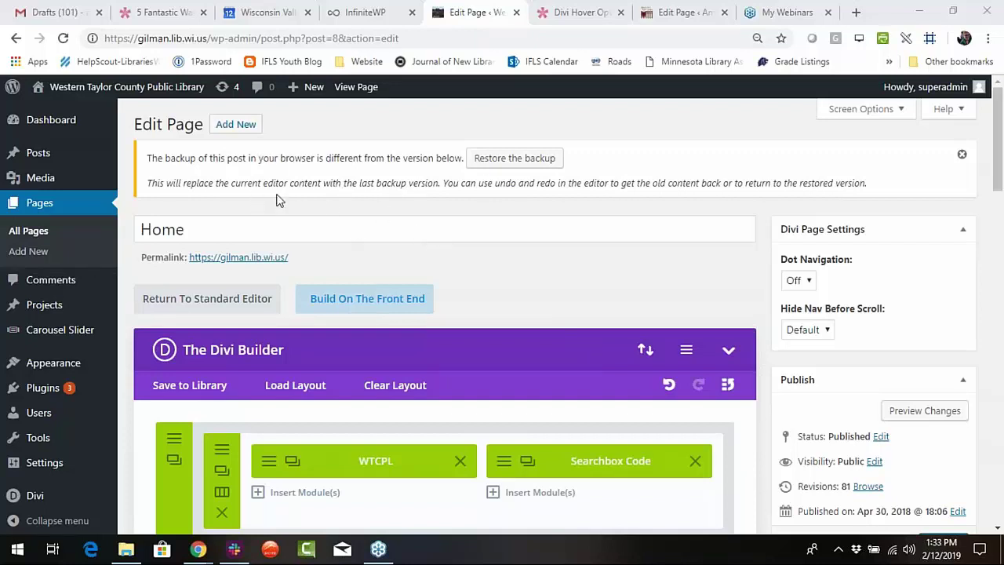
Leave the page editor for the live homepage and examine its oversized header, search tabs and search box.
click(155, 90)
click(573, 149)
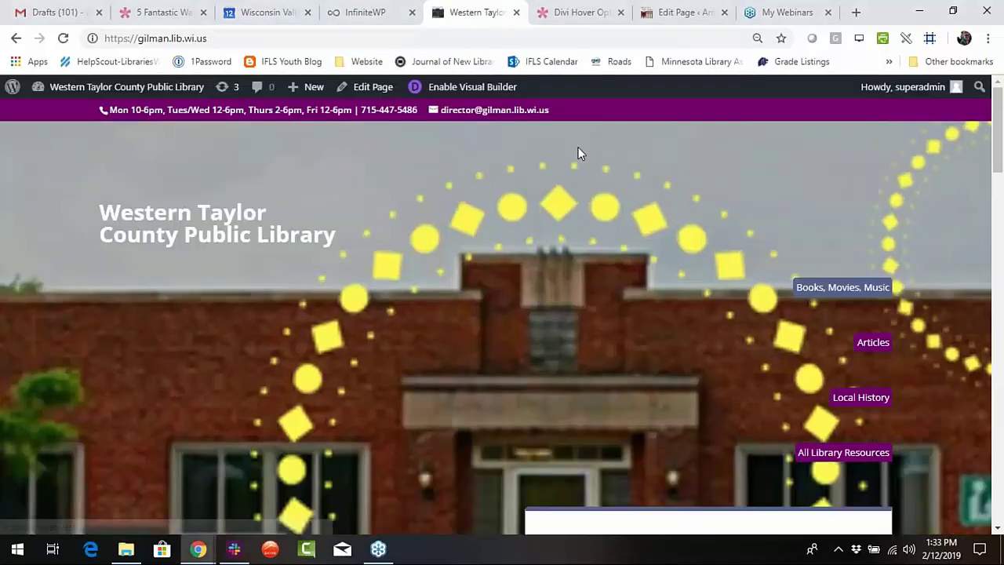
scroll(791, 188, down, 10)
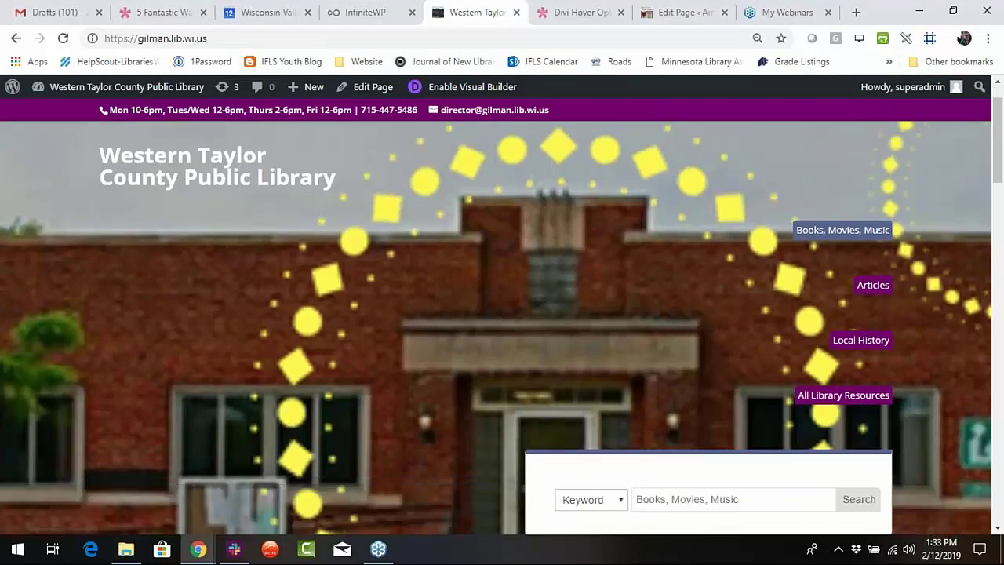
scroll(584, 143, up, 10)
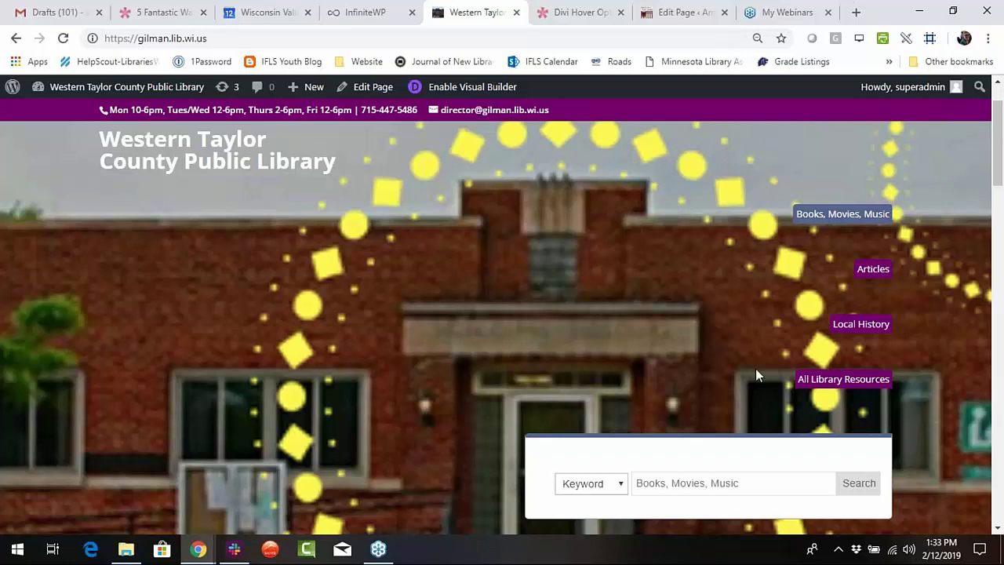
scroll(722, 196, down, 3)
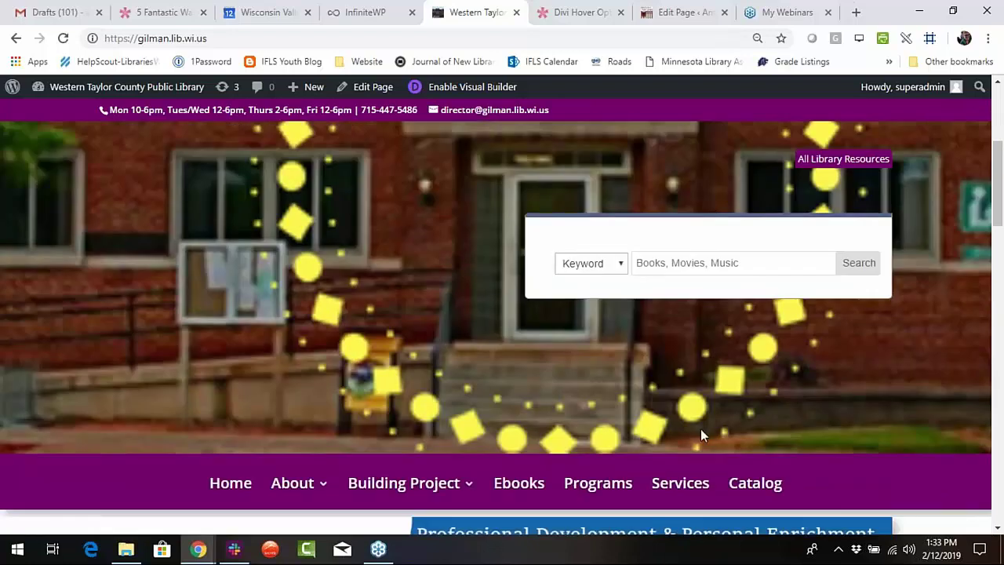
scroll(620, 377, down, 2)
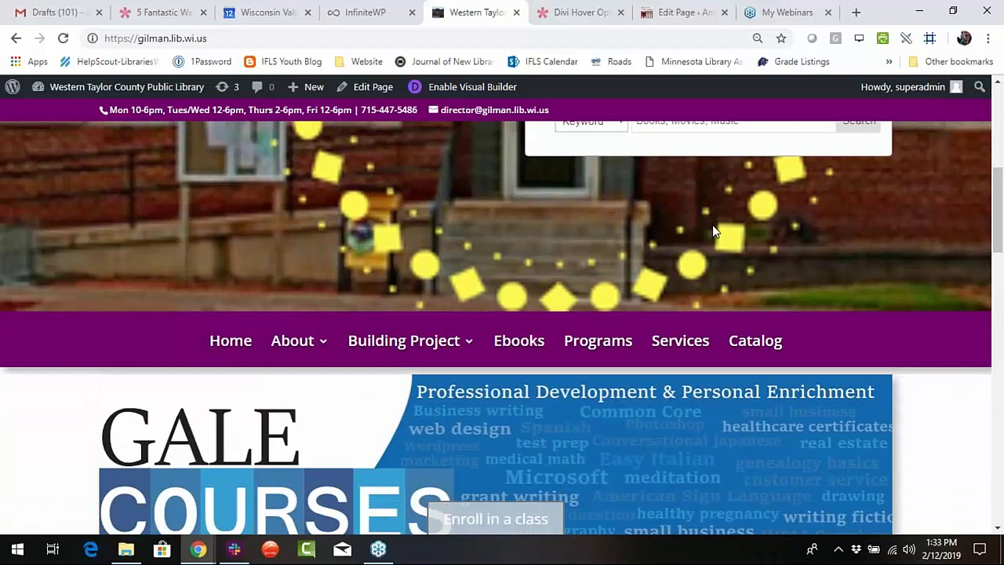
scroll(682, 338, up, 4)
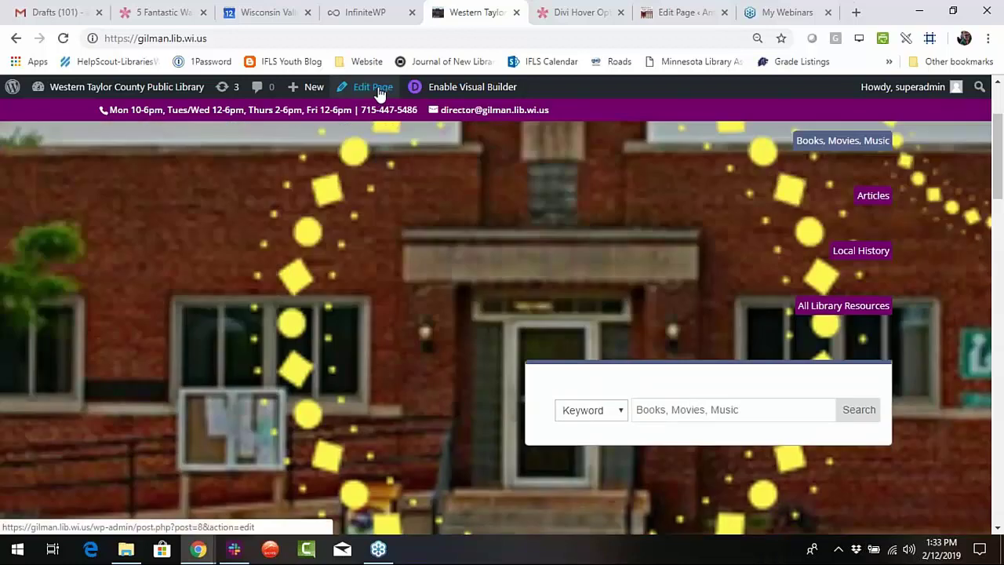
Open the homepage in the Visual Builder, review the search box module's code to its end, and close its settings.
click(435, 93)
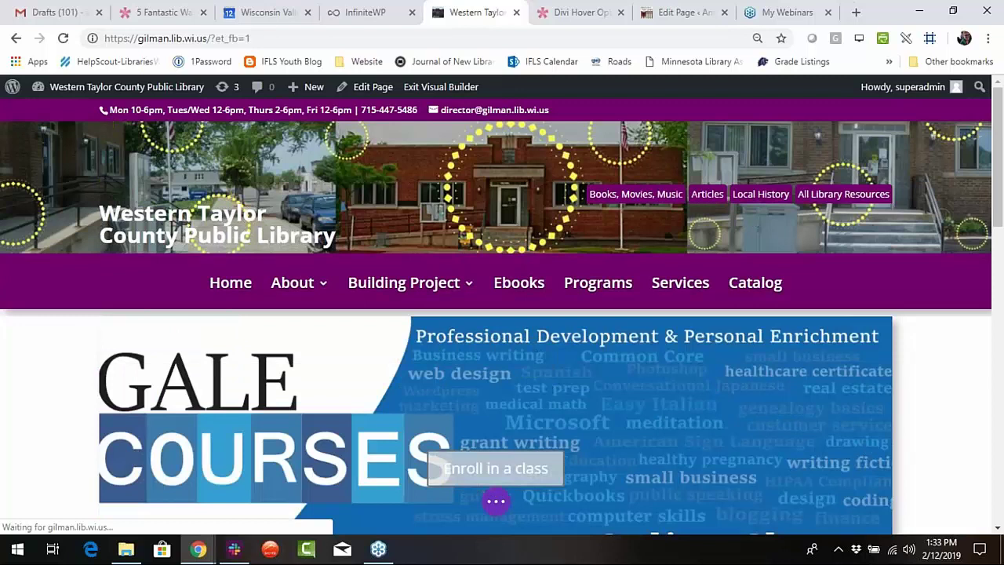
scroll(439, 357, down, 3)
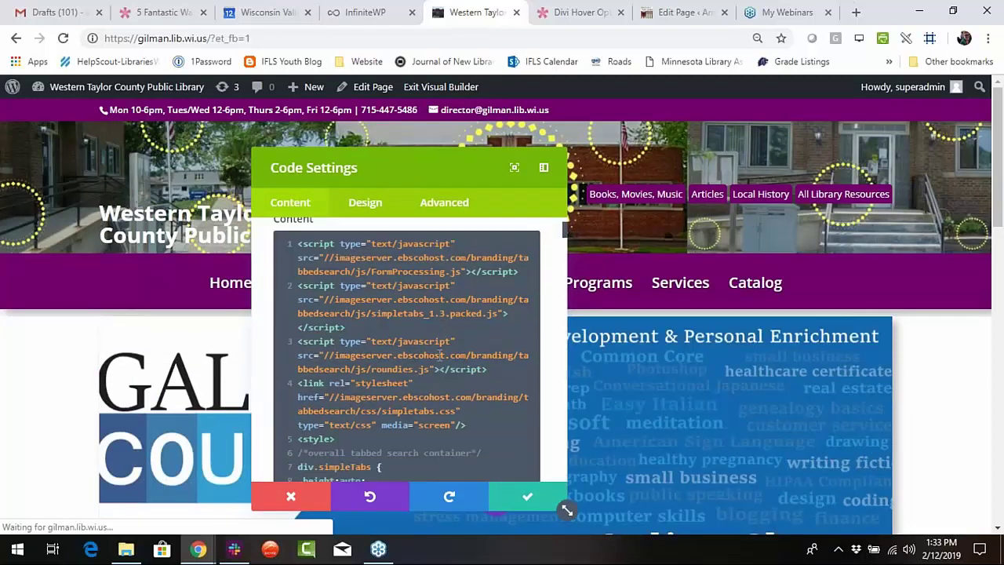
scroll(439, 357, down, 10)
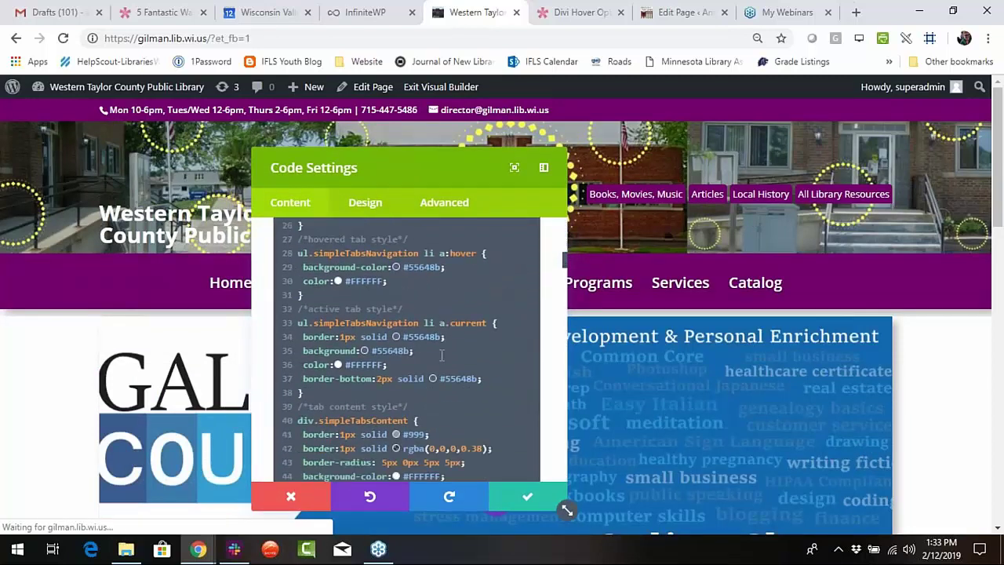
scroll(441, 356, down, 9)
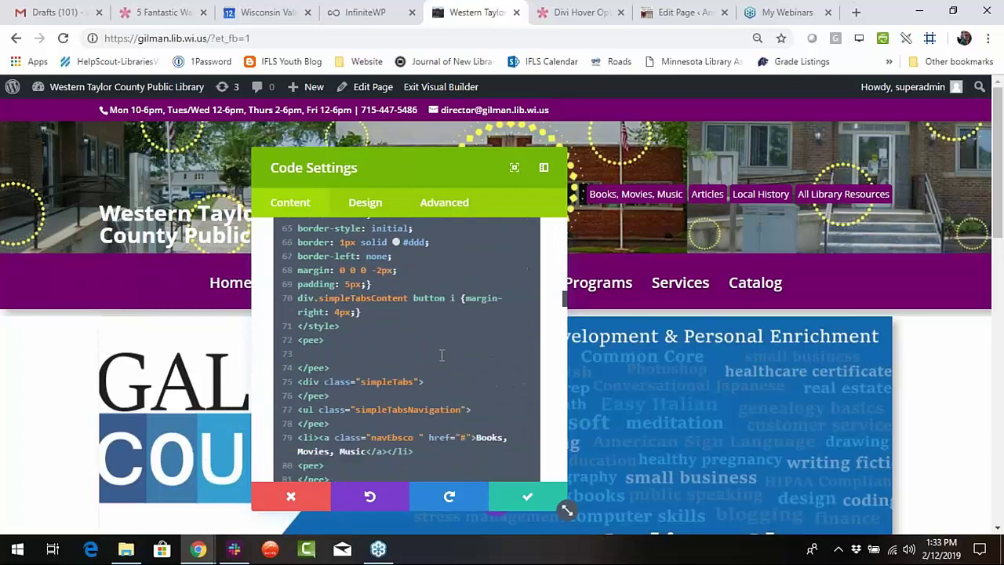
scroll(442, 356, down, 8)
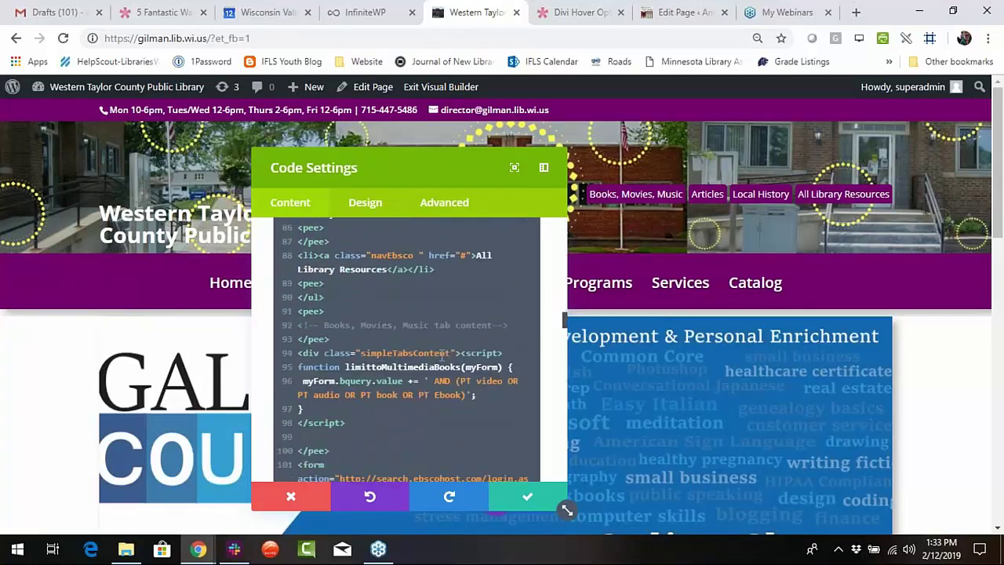
scroll(441, 355, down, 9)
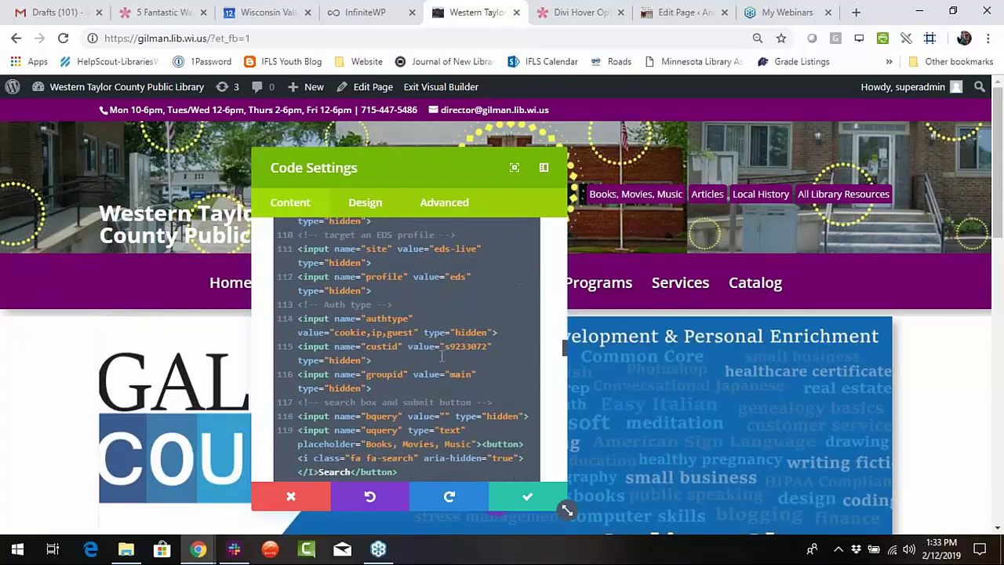
scroll(441, 355, down, 12)
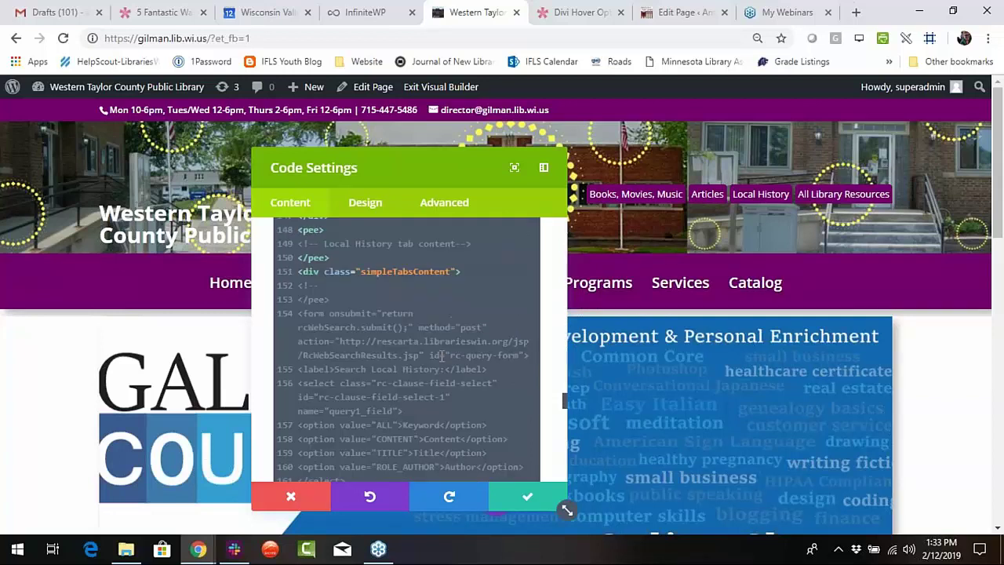
scroll(442, 355, down, 10)
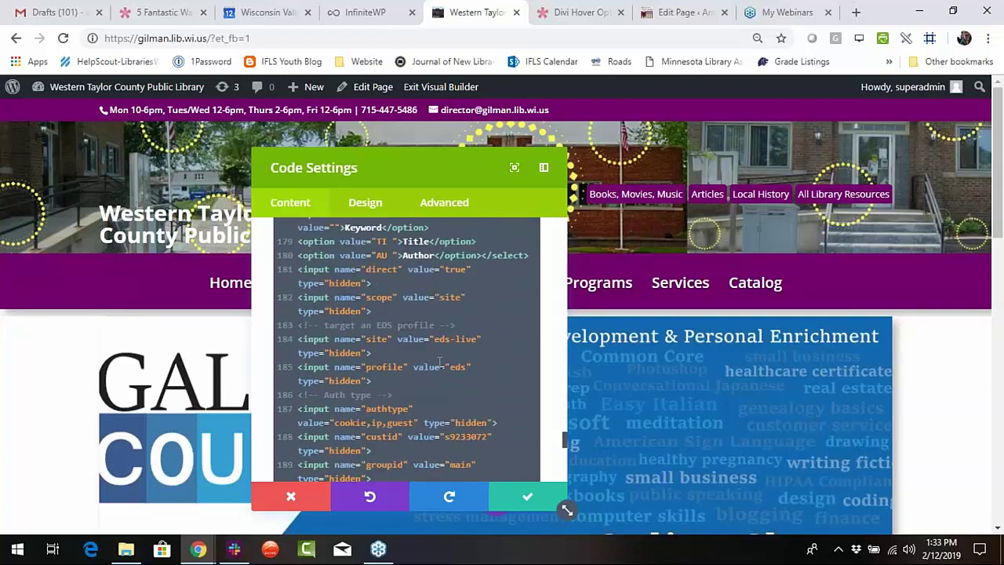
scroll(433, 366, down, 8)
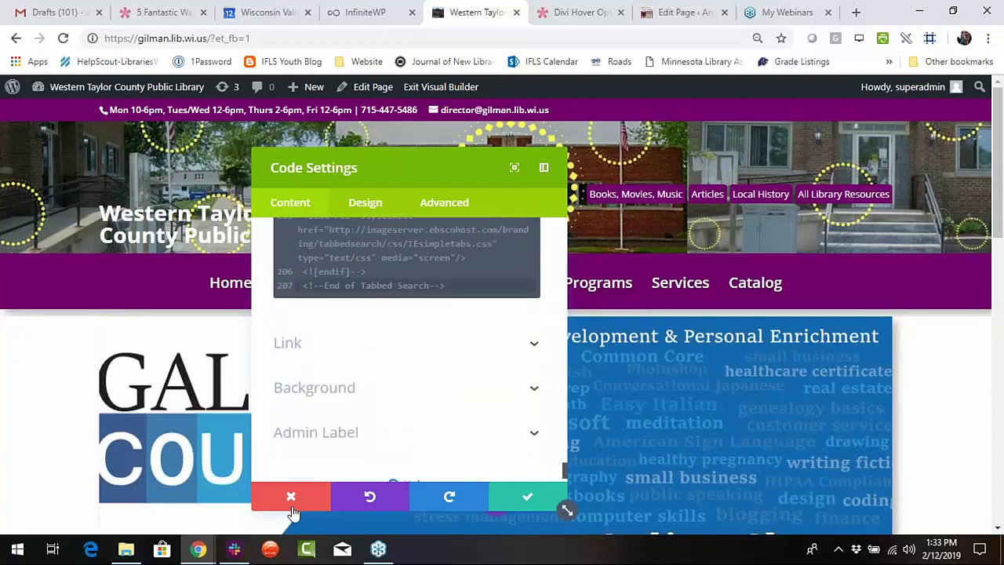
click(527, 496)
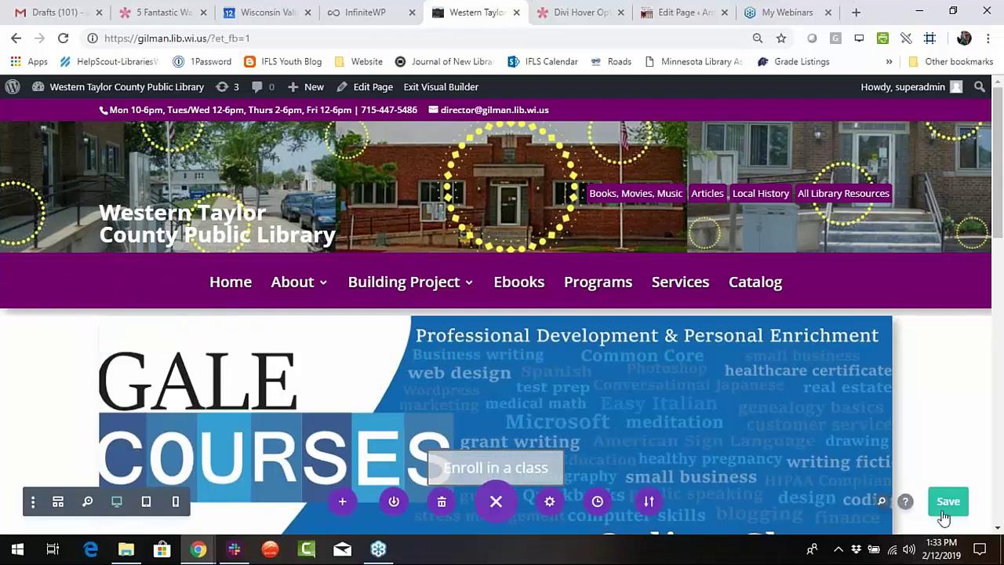
Exit the Visual Builder, discarding unsaved changes, and recheck the header and search box on the live homepage.
click(441, 86)
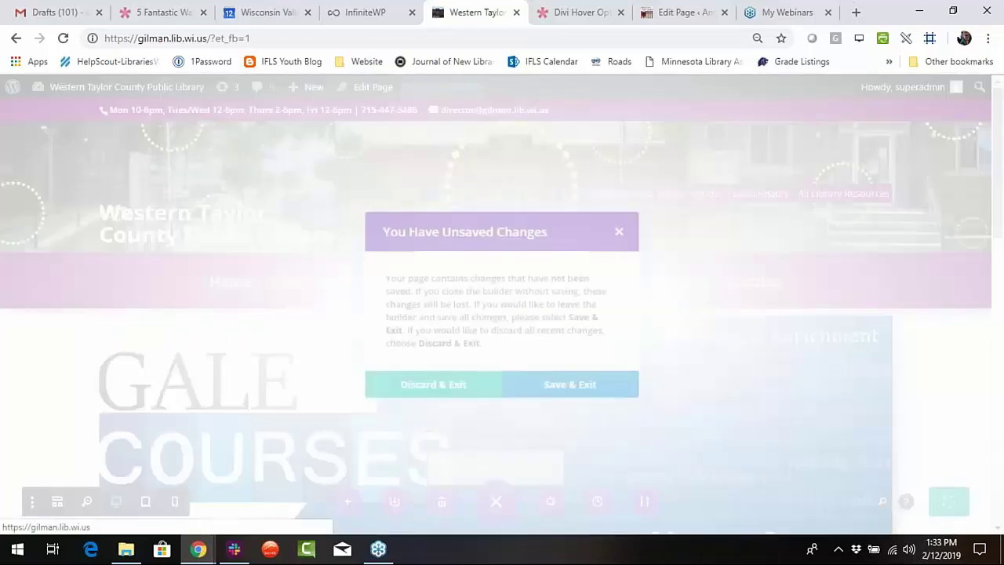
click(451, 393)
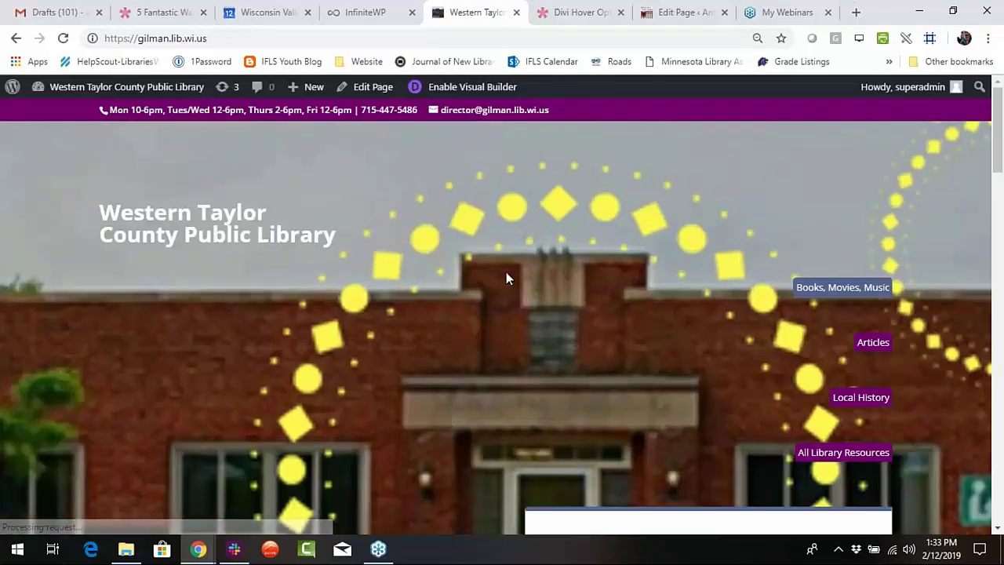
scroll(511, 340, down, 3)
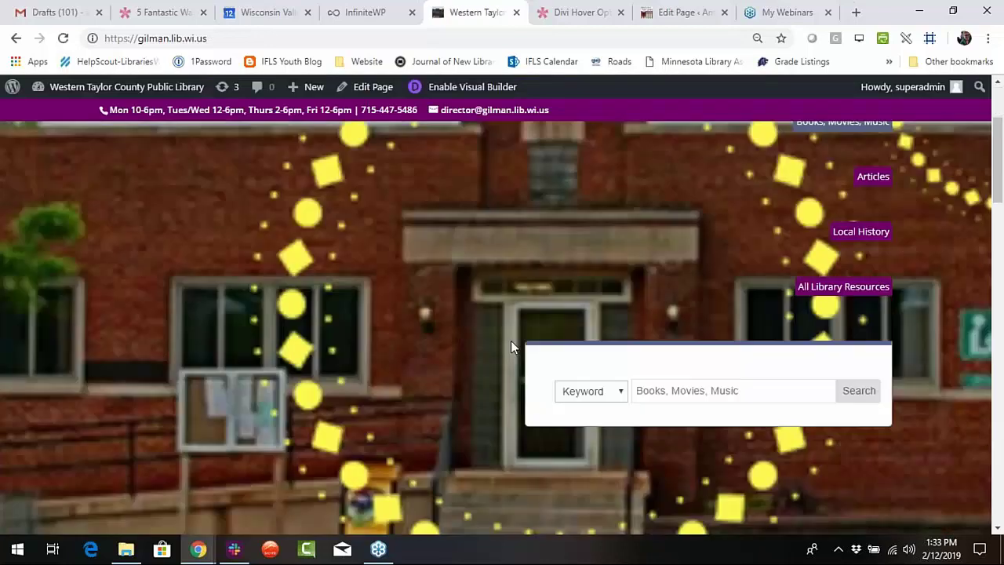
scroll(774, 343, down, 2)
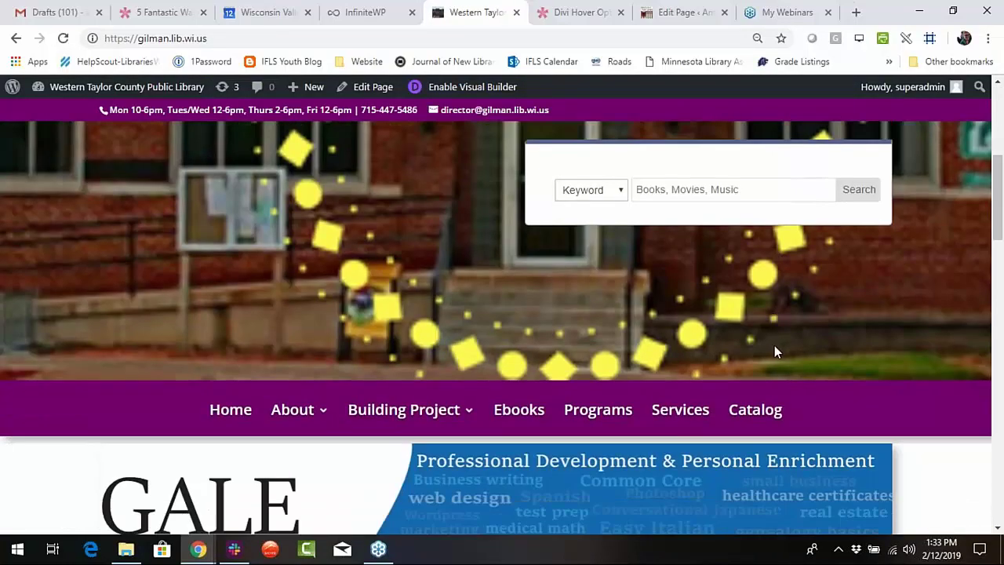
scroll(773, 345, up, 5)
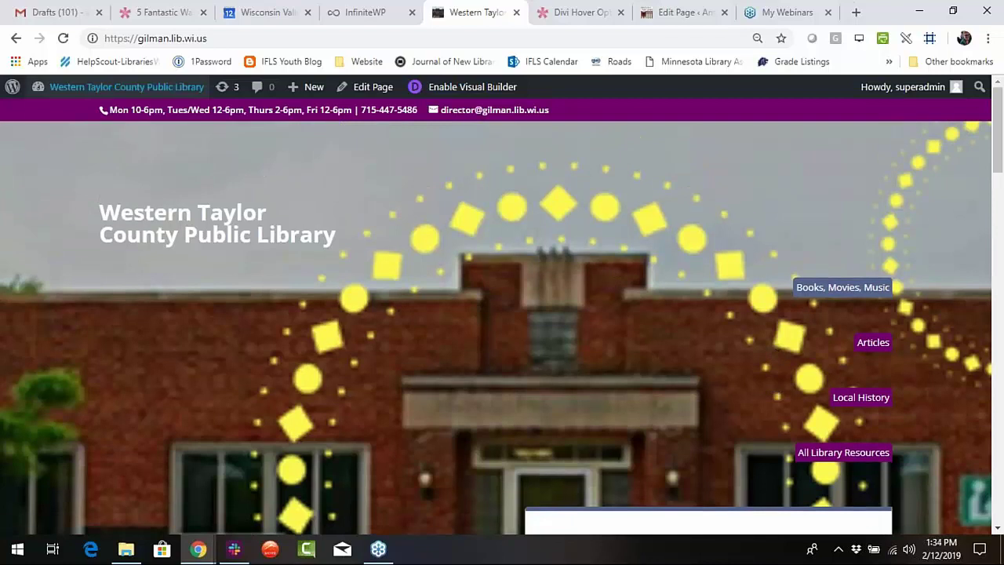
Review the site's Additional CSS in the Theme Customizer and close the customizer.
mouse_move(78, 87)
click(69, 190)
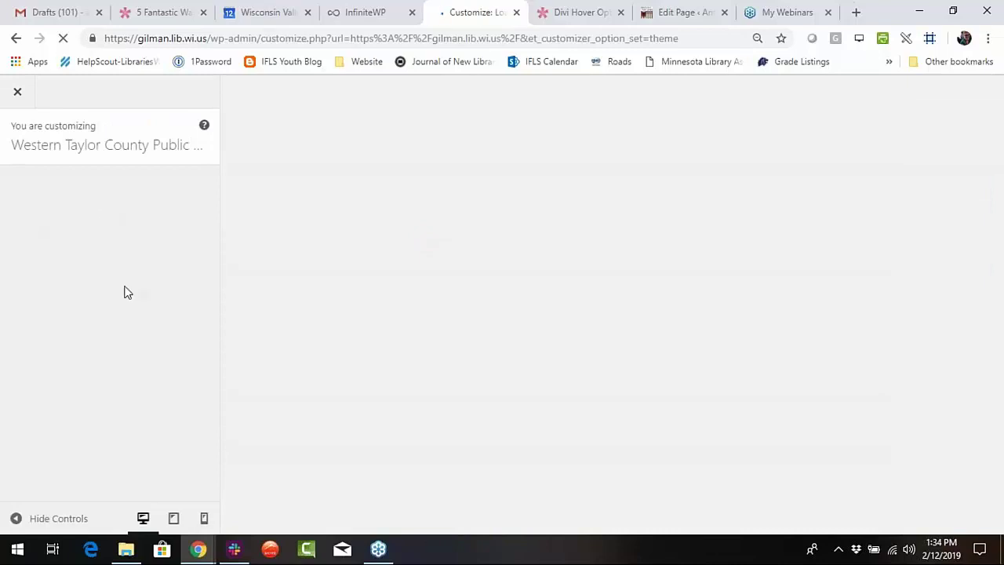
scroll(130, 358, down, 1)
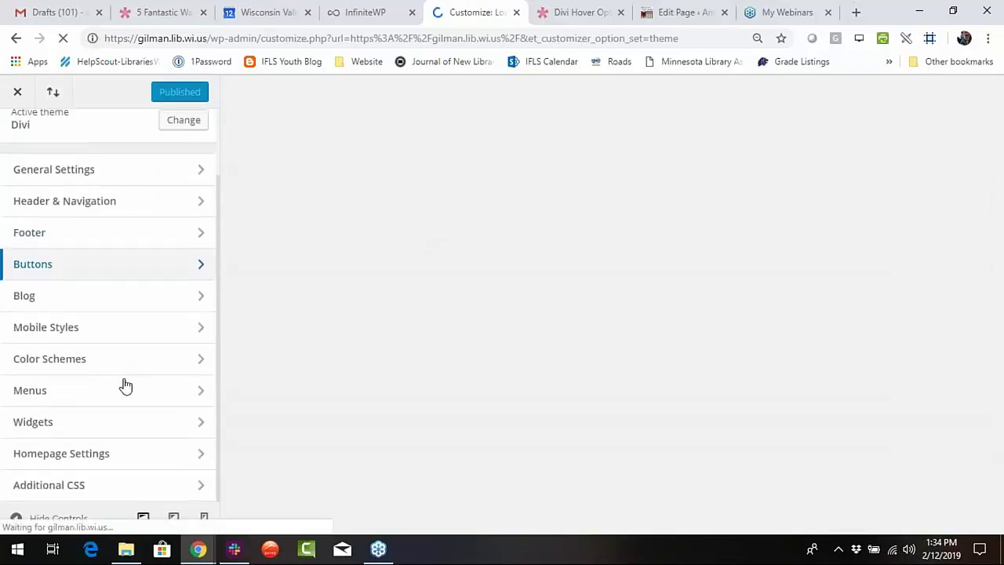
click(90, 486)
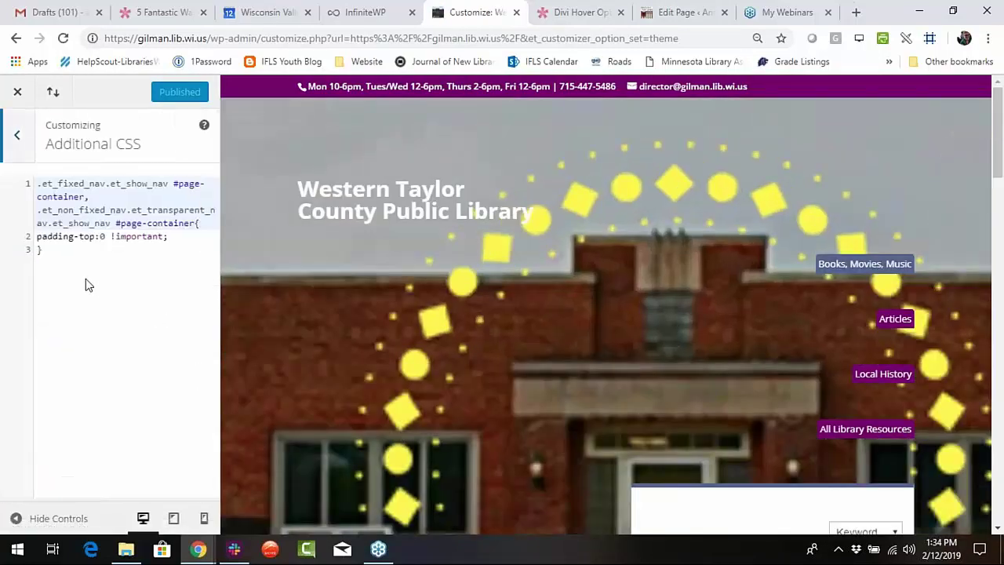
click(31, 102)
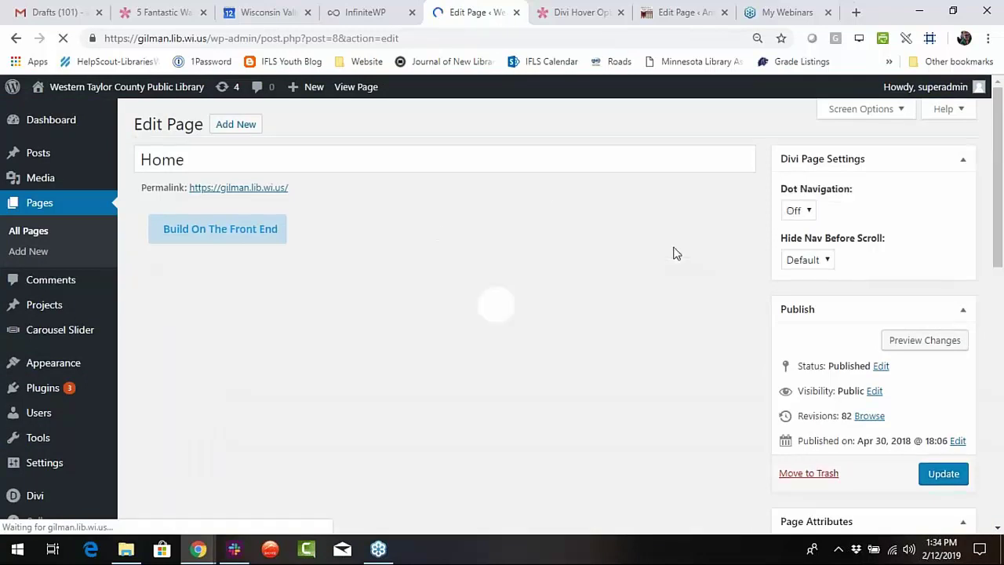
Open the Searchbox Code module's settings in the Home page editor and find the paragraph tags after the style block.
scroll(688, 268, down, 3)
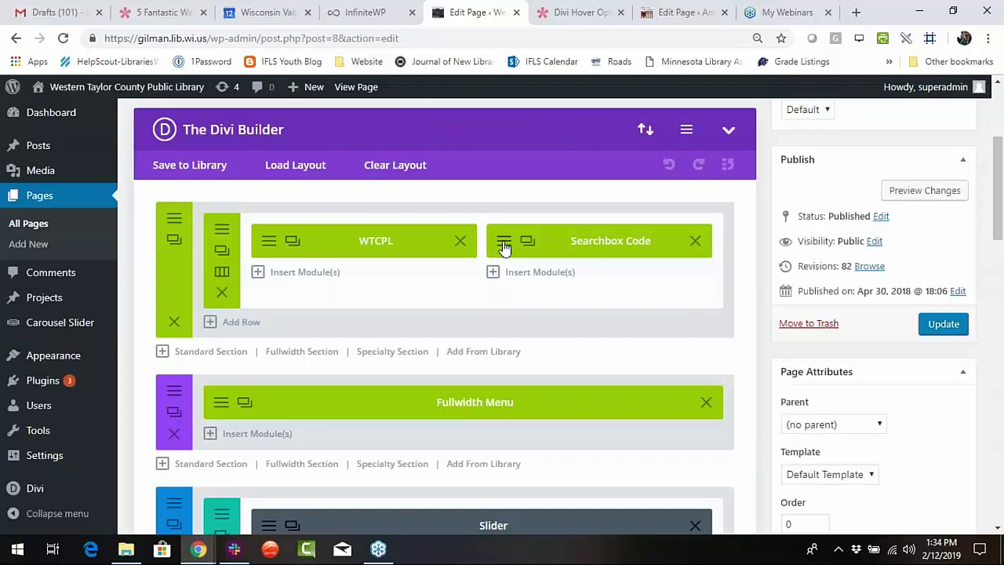
click(487, 259)
scroll(478, 293, down, 10)
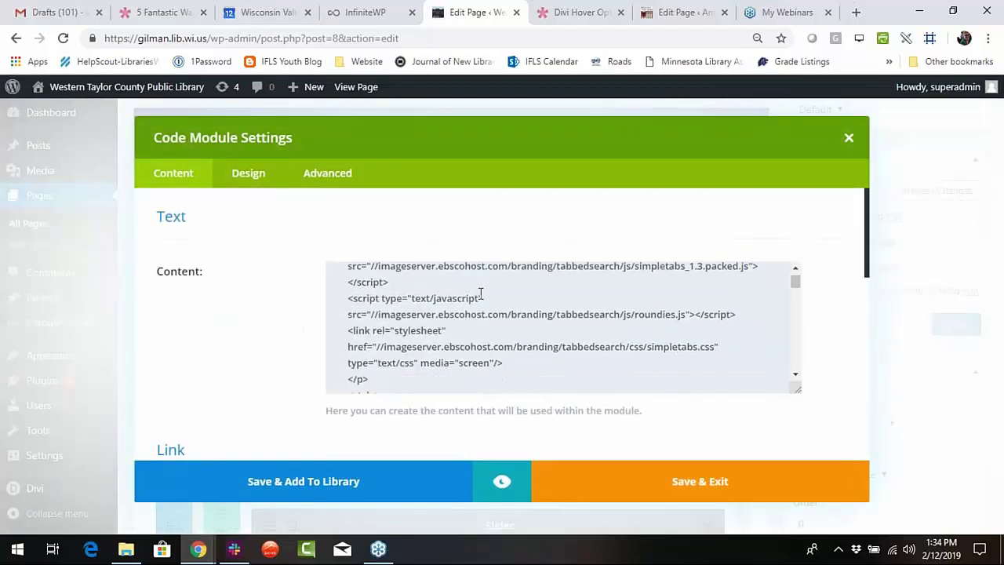
scroll(479, 295, down, 10)
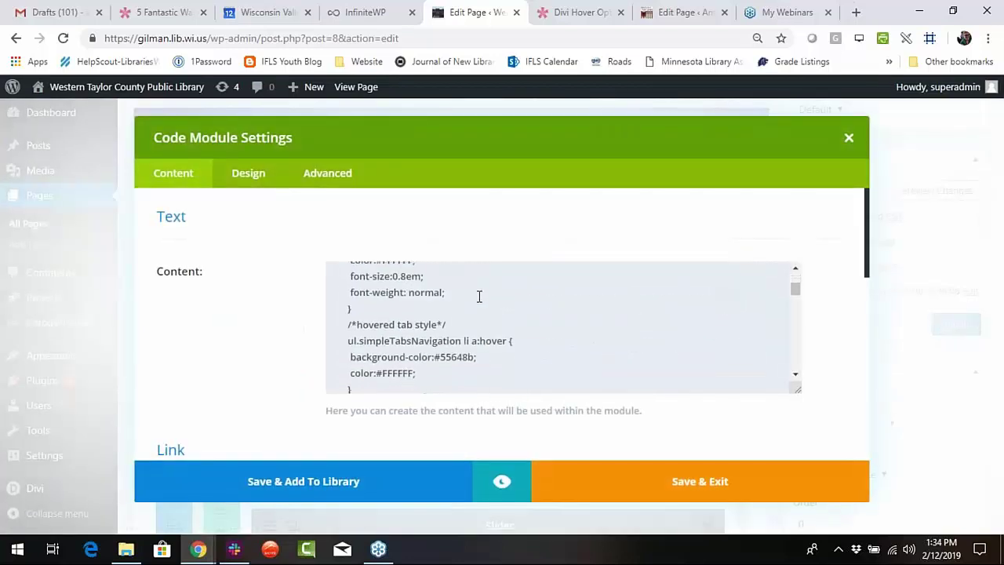
scroll(480, 296, down, 10)
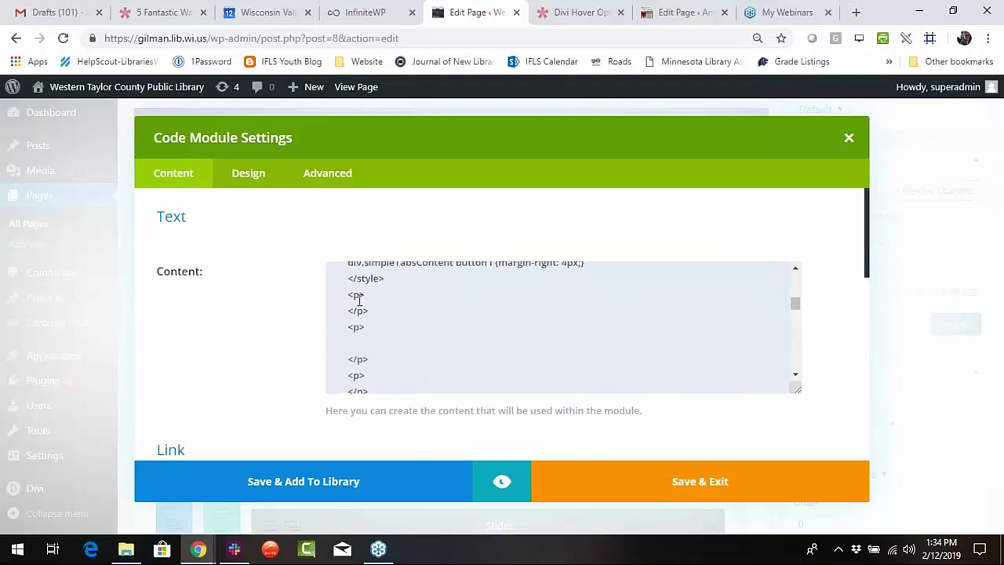
Delete the stray paragraph tags and blank lines between the closing style tag and the simpleTabs div.
drag(363, 333, 393, 301)
scroll(396, 303, up, 2)
scroll(397, 304, up, 1)
click(383, 356)
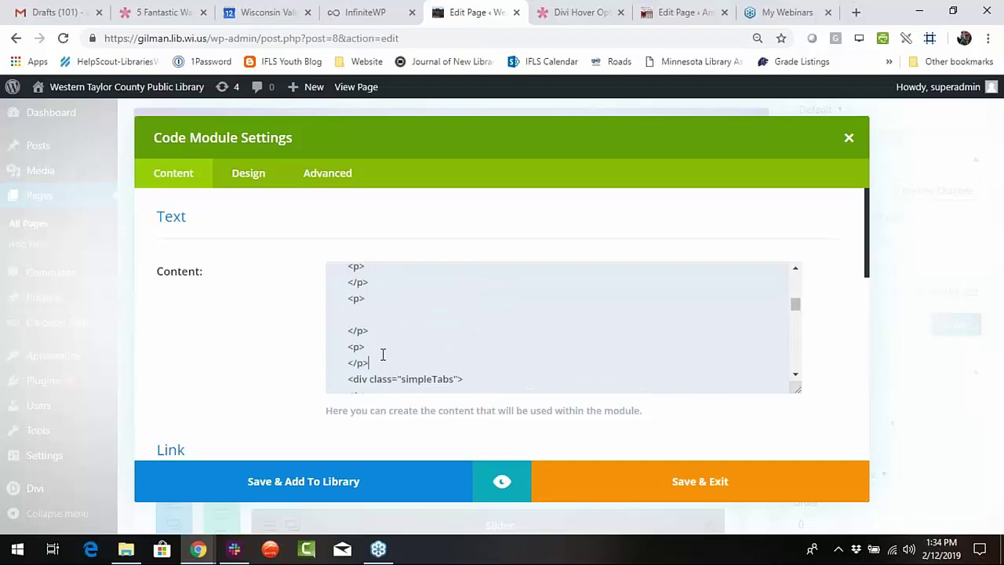
key(BackSpace)
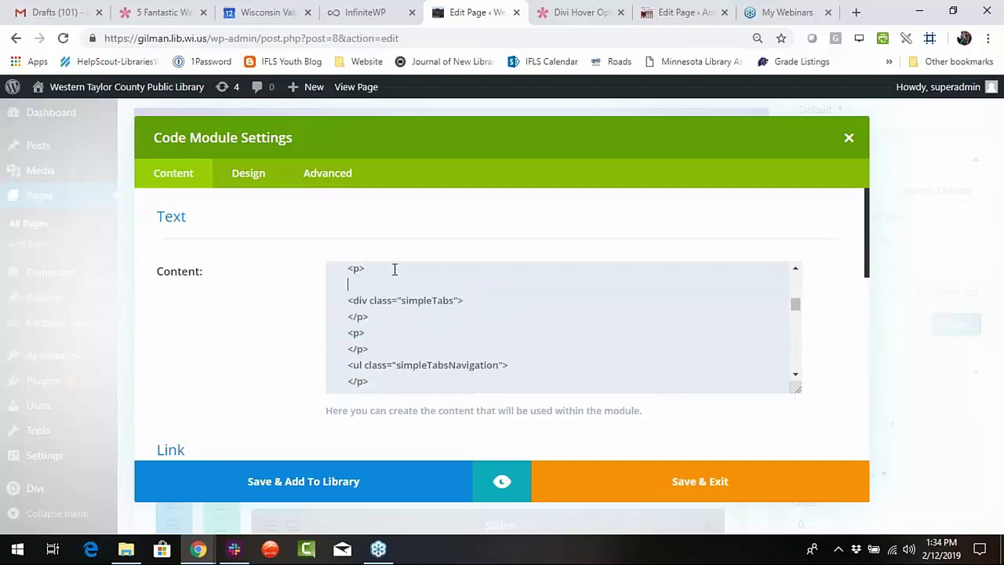
scroll(367, 364, up, 2)
key(BackSpace)
key(Delete)
key(Delete)
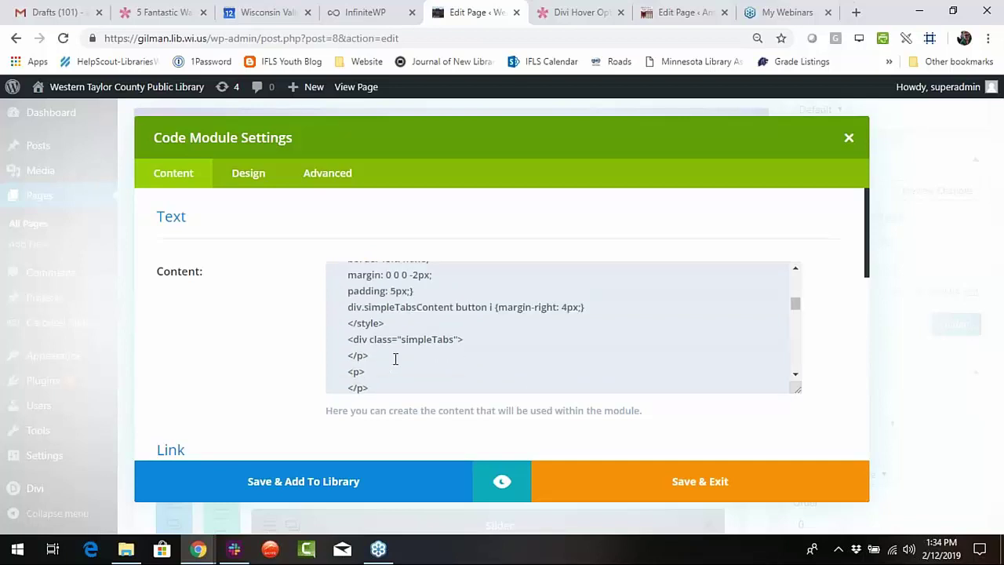
Remove the stray paragraph tags between the simpleTabs div and the simpleTabsNavigation list.
drag(351, 353, 404, 296)
scroll(404, 359, up, 2)
scroll(404, 353, down, 1)
click(370, 351)
key(BackSpace)
key(BackSpace)
key(BackSpace)
key(BackSpace)
key(BackSpace)
key(BackSpace)
key(BackSpace)
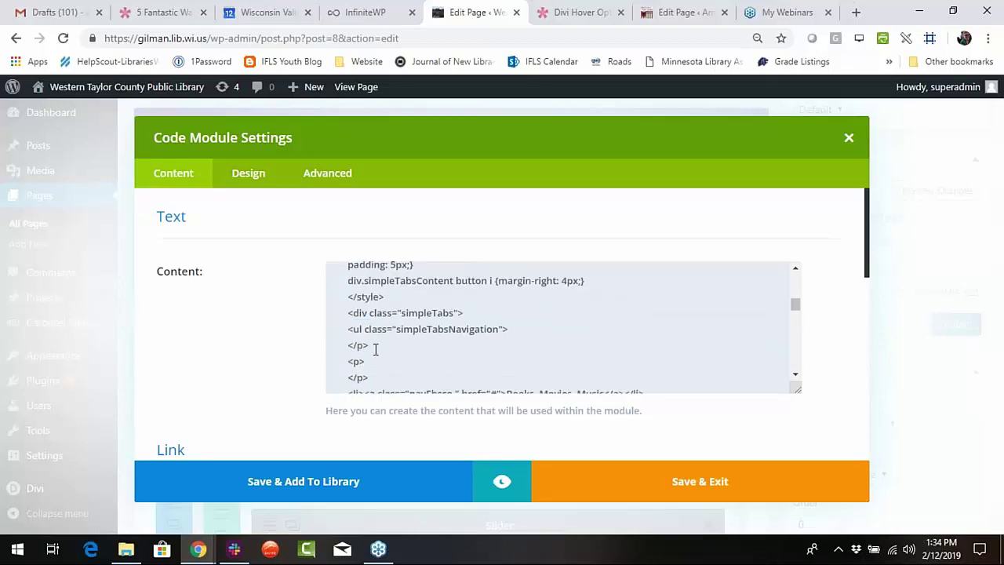
Delete the stray paragraph tags directly before and after the Books, Movies, Music navigation item.
drag(376, 372, 341, 343)
key(BackSpace)
scroll(401, 359, down, 3)
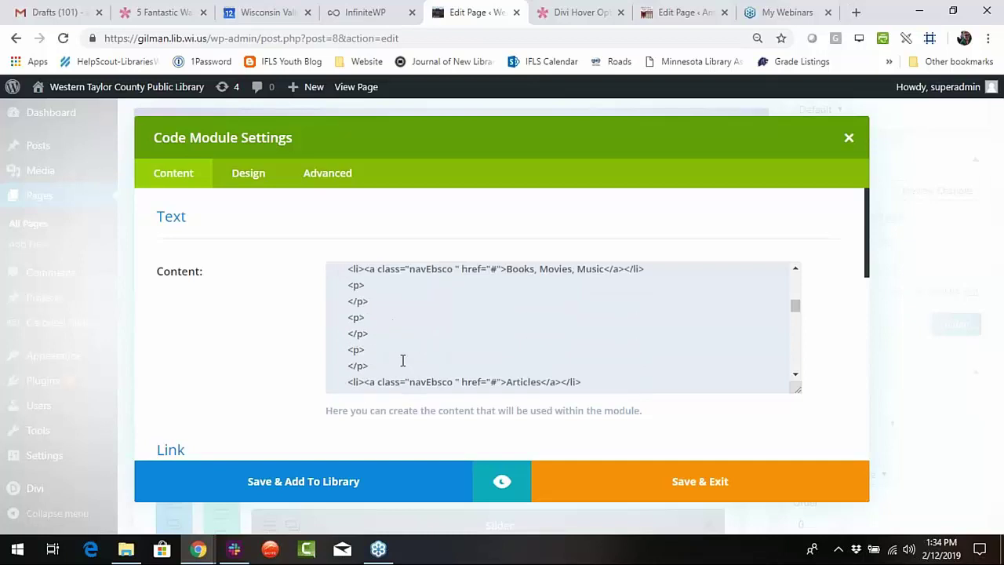
scroll(384, 337, up, 1)
drag(382, 365, 349, 284)
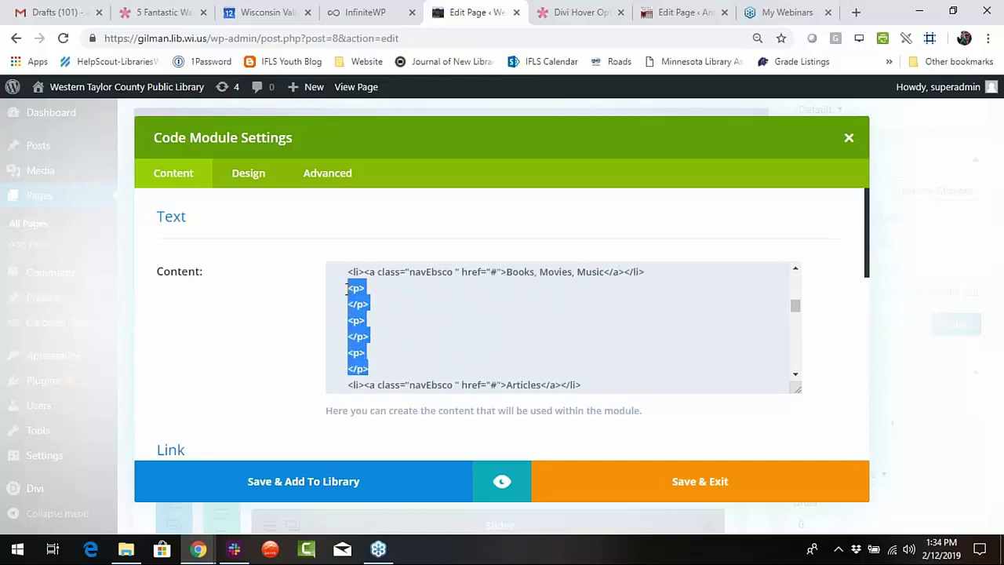
key(BackSpace)
key(BackSpace)
Clear the stray paragraph tags between the Articles, Local History and All Library Resources navigation items.
drag(380, 369, 348, 300)
key(BackSpace)
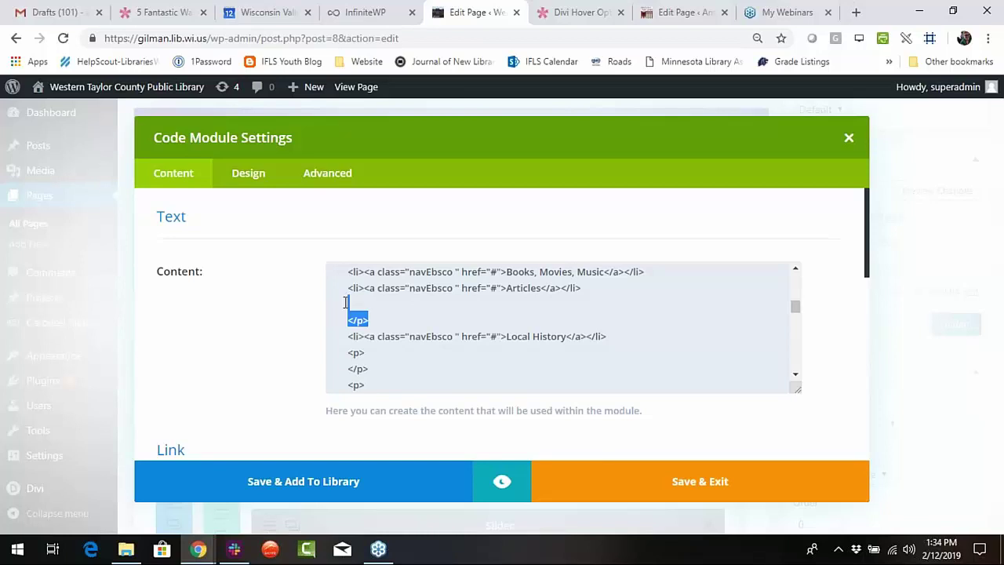
key(BackSpace)
key(Delete)
scroll(380, 328, down, 2)
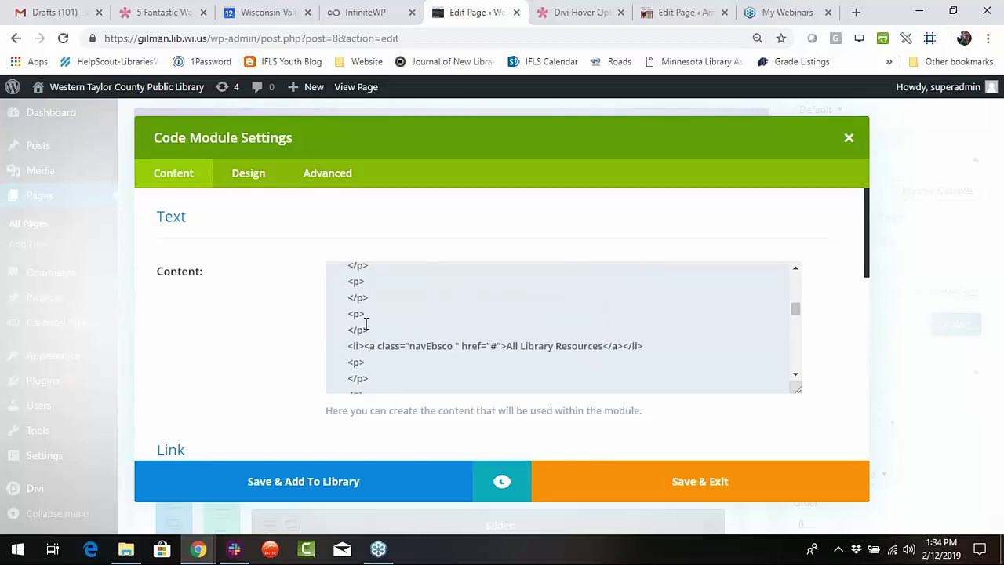
drag(370, 321, 338, 280)
key(BackSpace)
scroll(380, 310, up, 2)
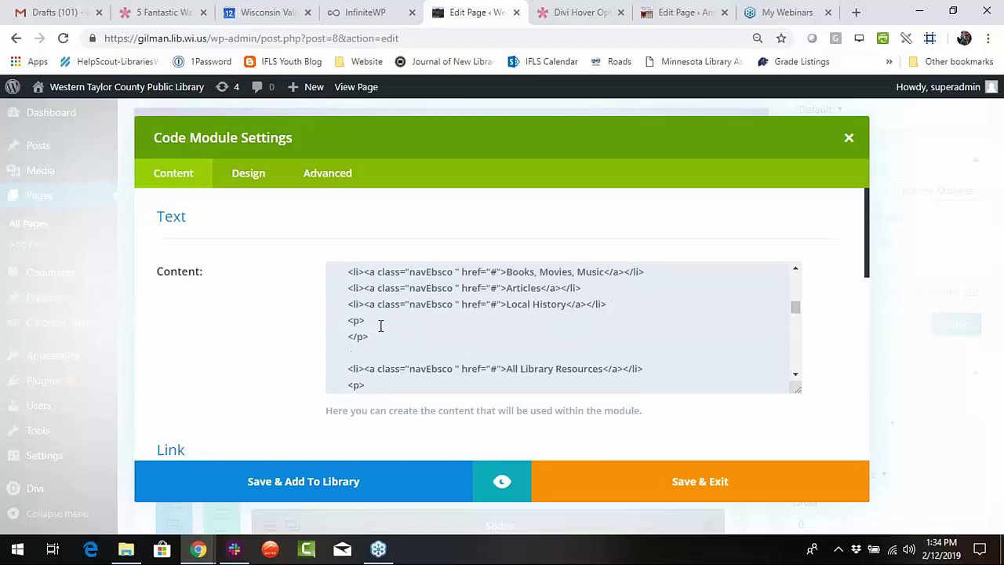
drag(370, 352, 347, 320)
key(BackSpace)
key(Delete)
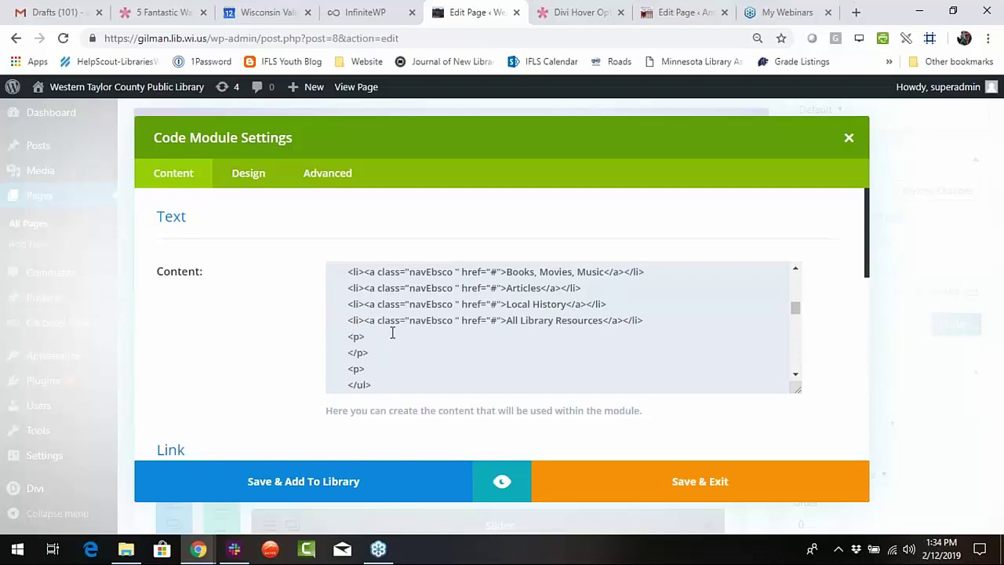
Delete the stray paragraph tags before and after the navigation list's closing ul tag.
scroll(391, 336, down, 2)
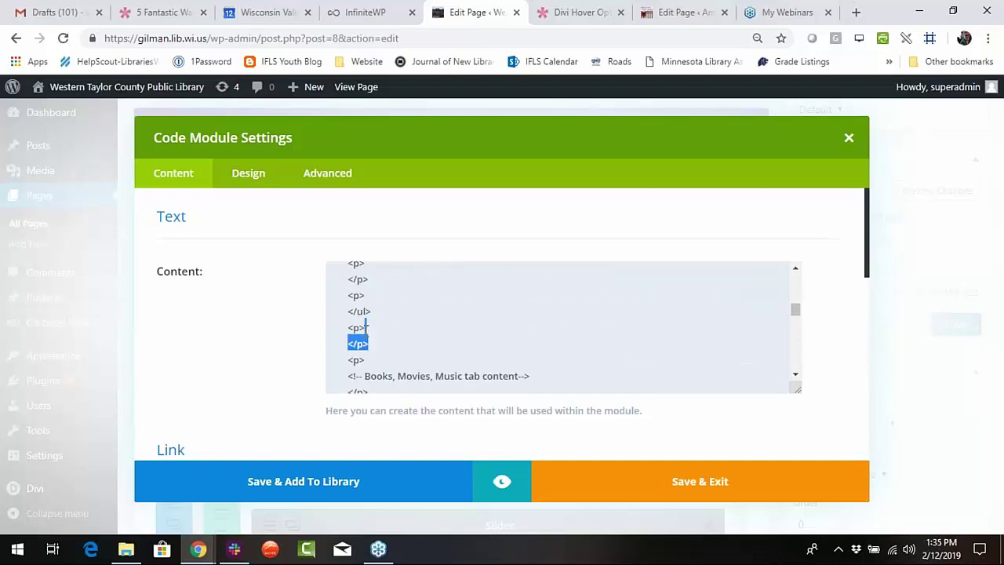
drag(357, 358, 341, 331)
key(BackSpace)
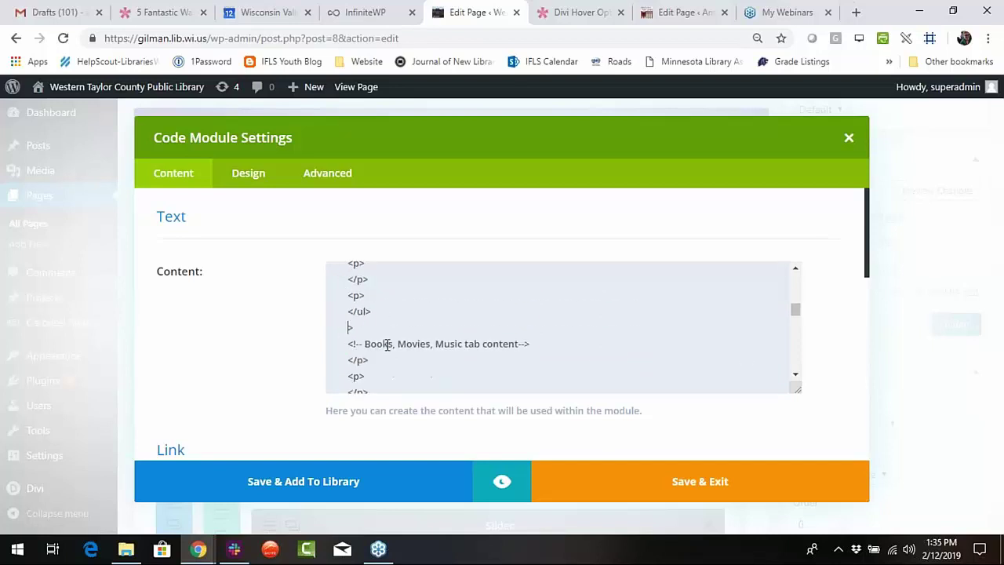
key(Delete)
scroll(394, 337, up, 2)
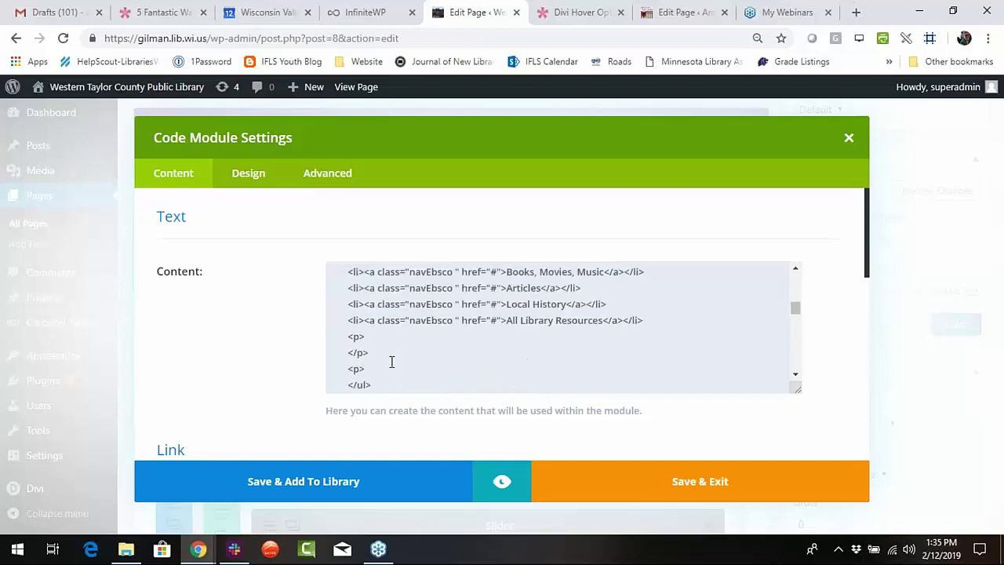
drag(387, 370, 348, 336)
key(BackSpace)
key(Delete)
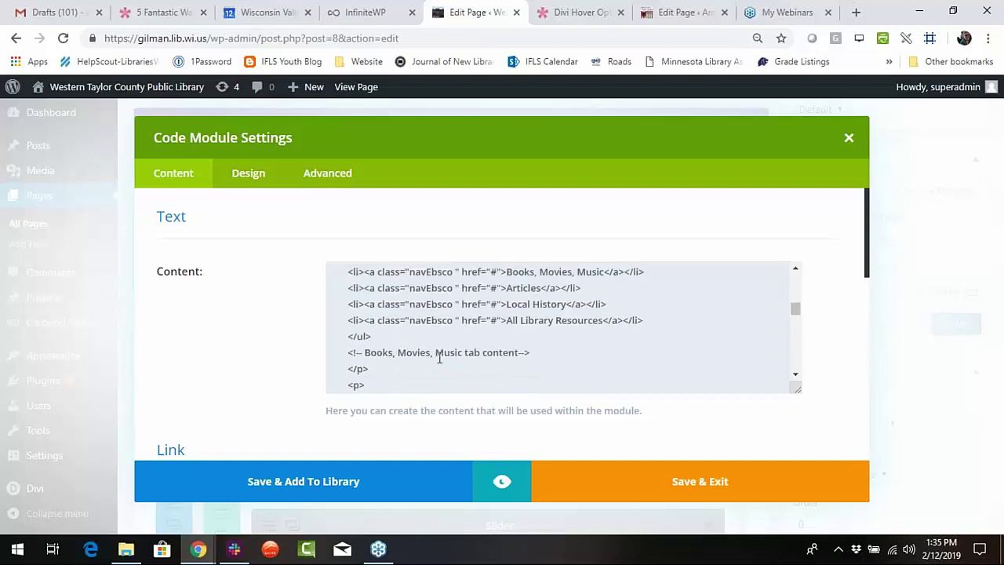
Remove the stray paragraph tags below the Books, Movies, Music tab content comment and further down in that tab's code.
scroll(440, 357, down, 1)
scroll(440, 357, down, 1)
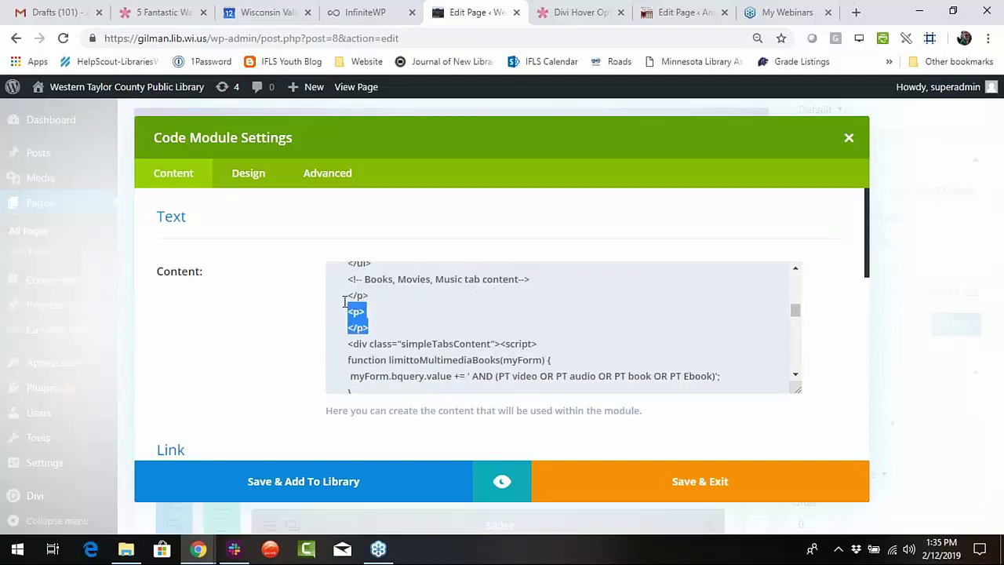
key(BackSpace)
scroll(345, 297, down, 3)
drag(380, 355, 339, 311)
key(BackSpace)
key(Delete)
Delete the stray paragraph tags between the Books, Movies, Music tab's closing div and the Magazines & Newspaper Articles comment.
scroll(422, 334, down, 3)
scroll(419, 333, down, 8)
drag(388, 322, 355, 291)
key(BackSpace)
key(Delete)
key(BackSpace)
key(BackSpace)
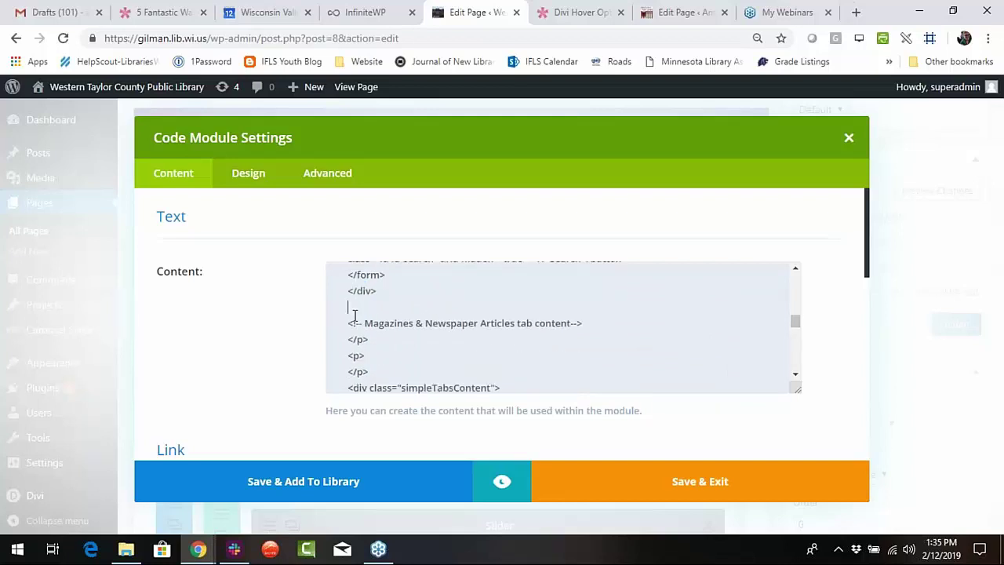
key(Delete)
Remove the stray paragraph tags before and after the simpleTabsContent div that opens the Magazines & Newspaper Articles tab.
drag(373, 355, 338, 324)
key(BackSpace)
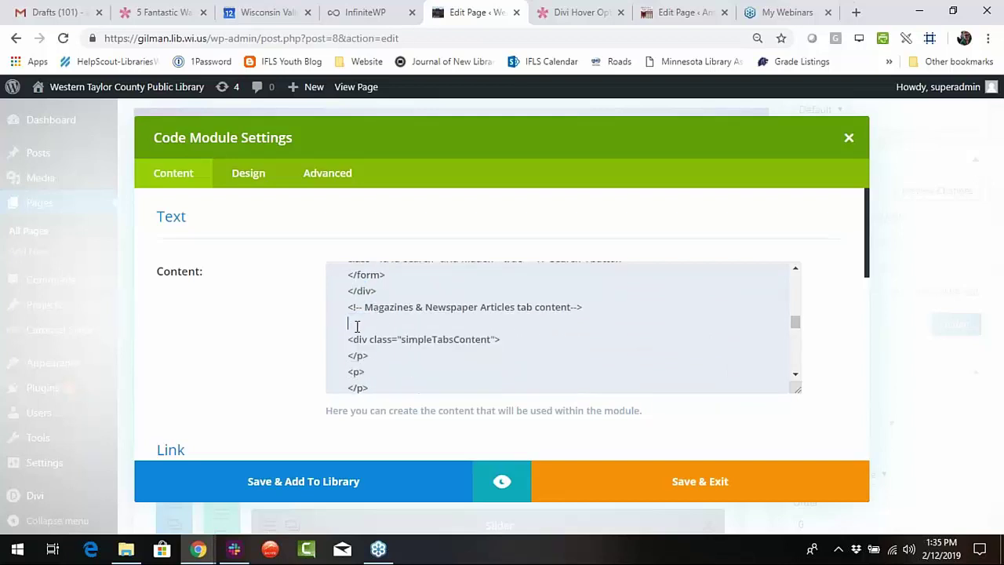
scroll(356, 331, down, 1)
scroll(373, 327, up, 2)
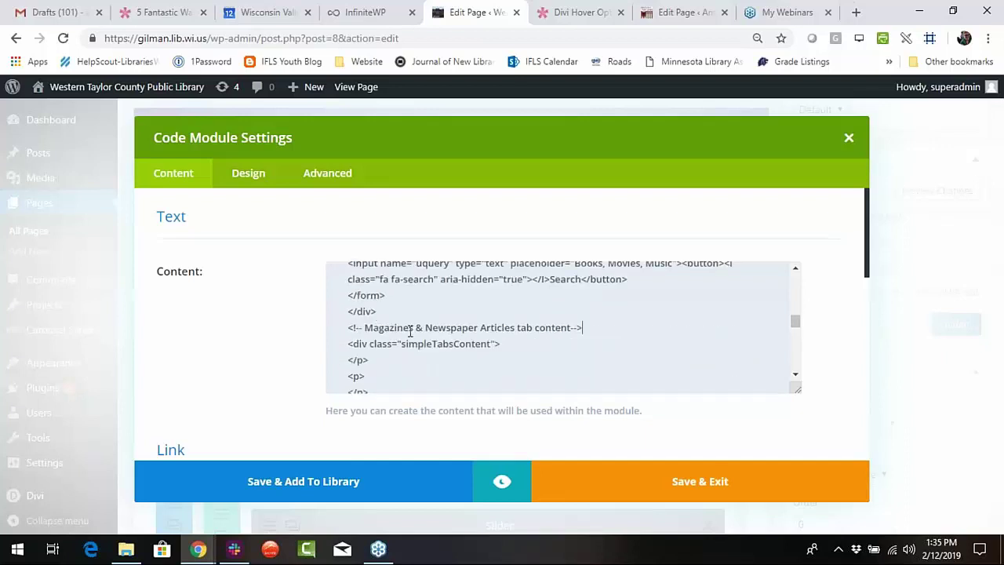
scroll(403, 332, down, 2)
drag(374, 316, 354, 295)
key(BackSpace)
key(BackSpace)
Delete the stray paragraph tags around the closing div between the Articles search form and the Local History comment.
scroll(369, 306, down, 5)
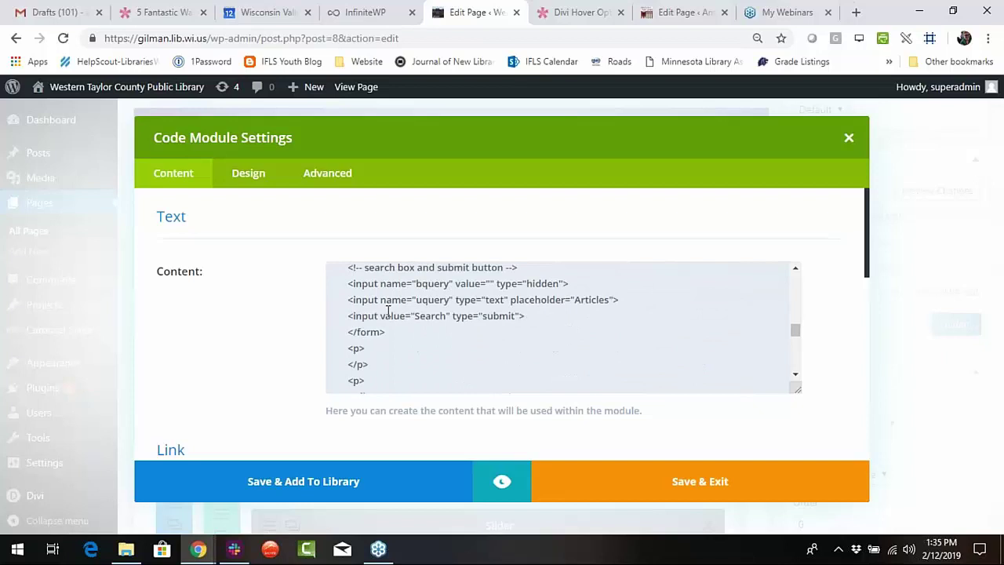
scroll(389, 351, down, 2)
drag(384, 371, 350, 335)
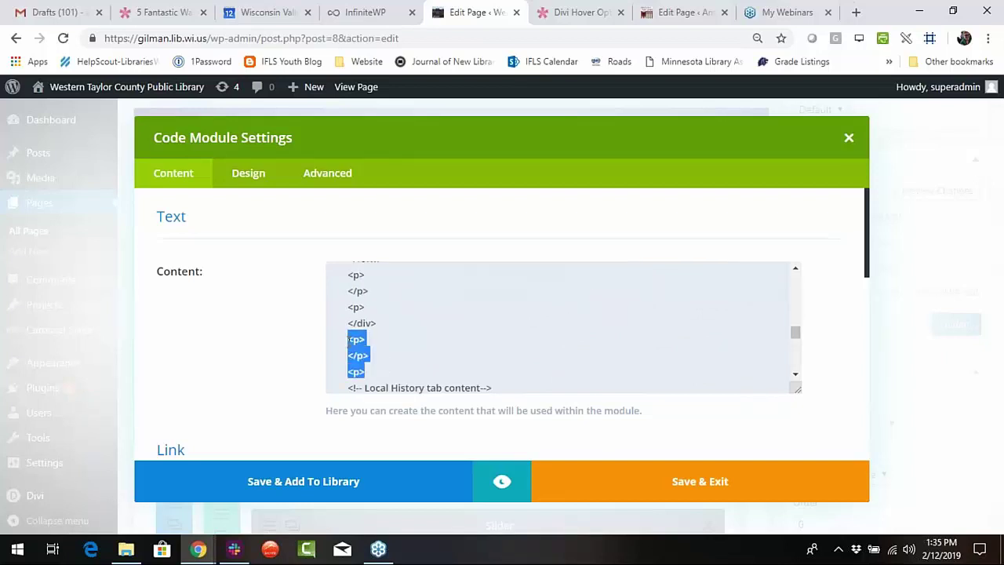
key(BackSpace)
key(BackSpace)
scroll(373, 343, up, 2)
drag(370, 376, 350, 306)
key(BackSpace)
key(BackSpace)
Clear the stray paragraph tags around the Local History tab's opening div and before its commented-out search form.
scroll(409, 347, down, 2)
key(BackSpace)
key(Delete)
drag(374, 369, 344, 345)
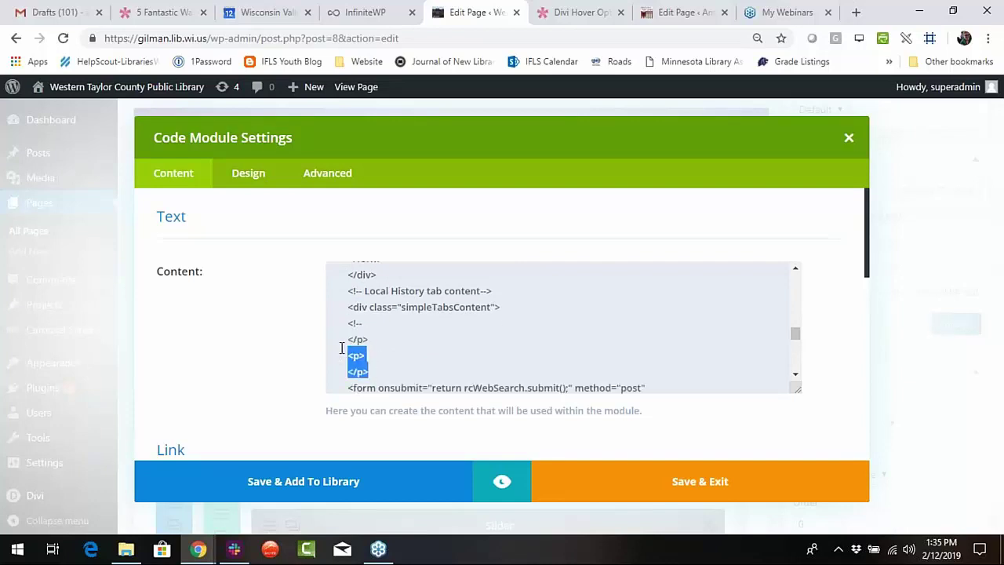
key(BackSpace)
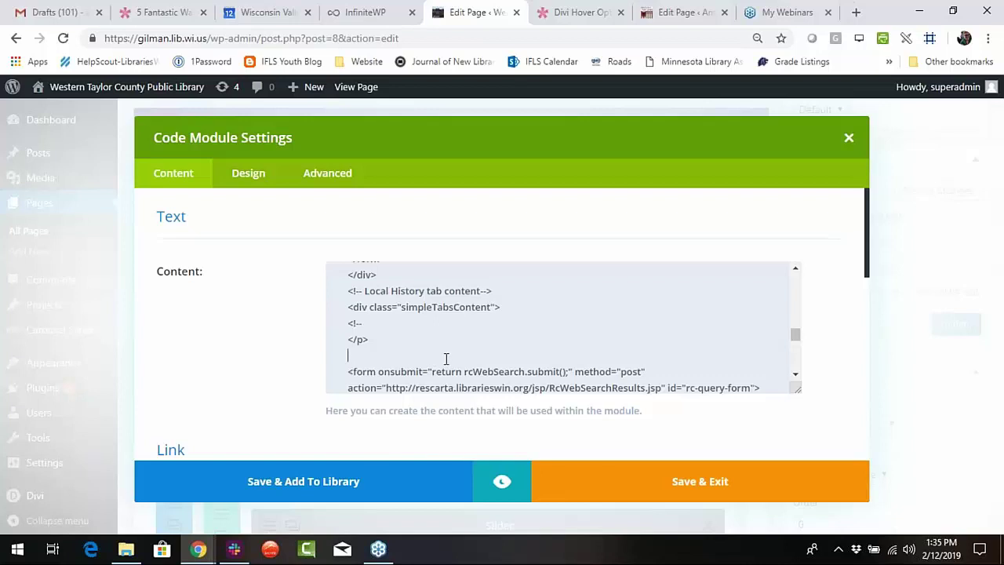
key(BackSpace)
key(BackSpace)
key(BackSpace)
Delete the stray paragraph tags at the end of the commented-out Local History form and after that tab's closing div.
scroll(549, 372, down, 5)
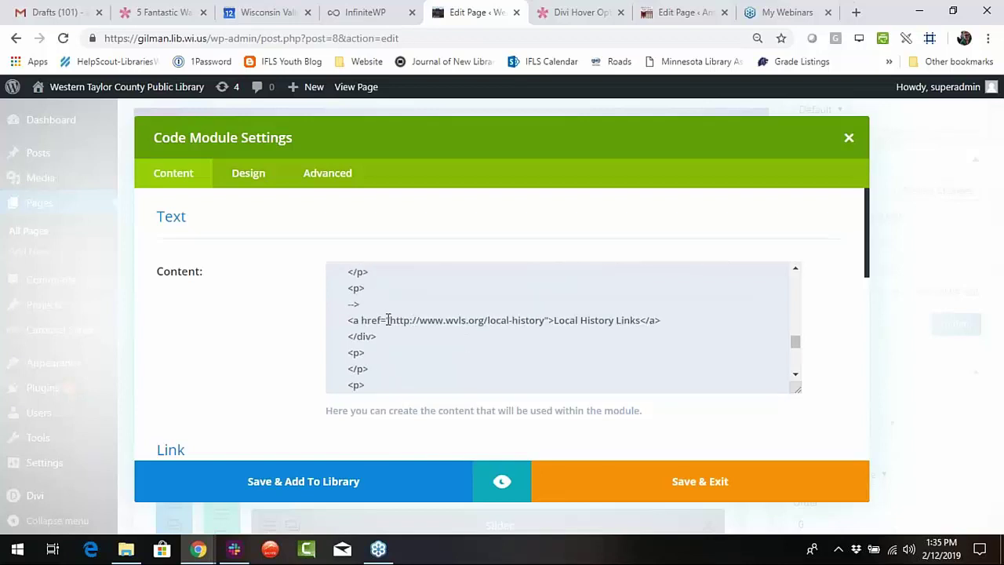
scroll(386, 337, up, 3)
drag(382, 361, 342, 307)
key(BackSpace)
key(BackSpace)
scroll(387, 339, down, 3)
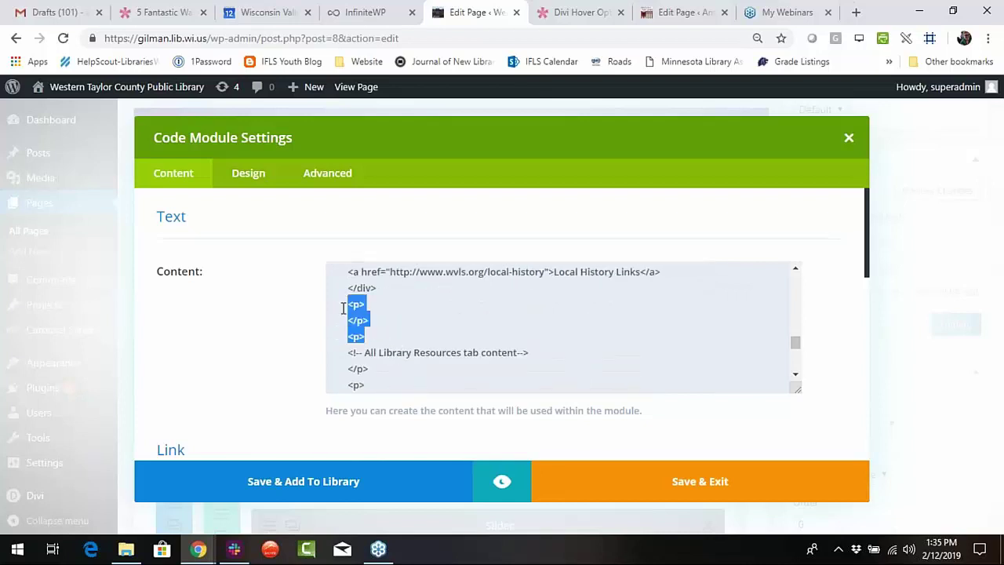
key(BackSpace)
key(BackSpace)
Remove the stray paragraph tags around the simpleTabsContent div that opens the All Library Resources tab.
drag(391, 350, 346, 276)
key(BackSpace)
key(BackSpace)
scroll(381, 330, down, 3)
click(378, 369)
scroll(388, 353, down, 2)
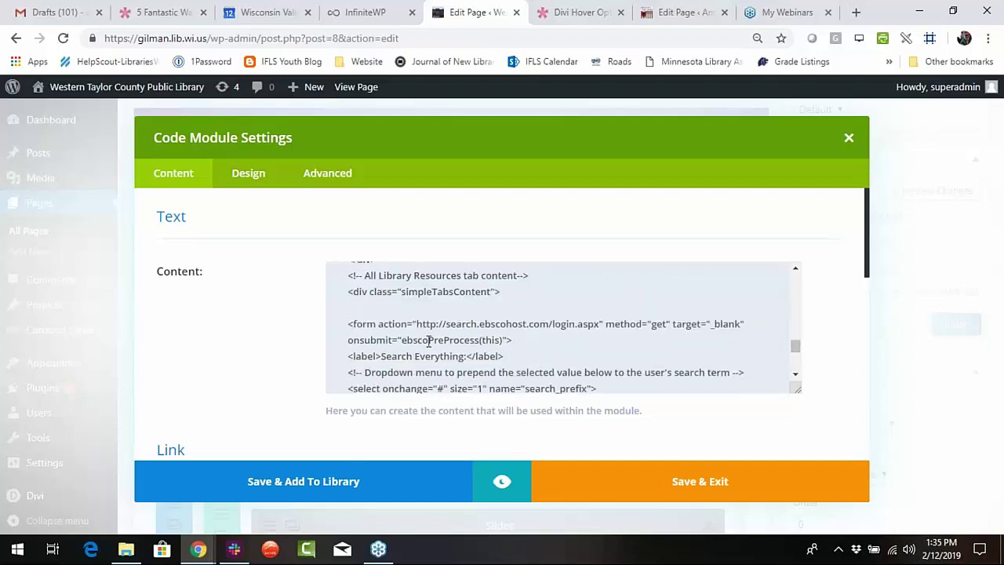
Delete the stray paragraph tags between the All Library Resources search form and the End of content tabs comment.
scroll(429, 342, down, 10)
scroll(424, 345, up, 1)
drag(379, 329, 348, 296)
key(BackSpace)
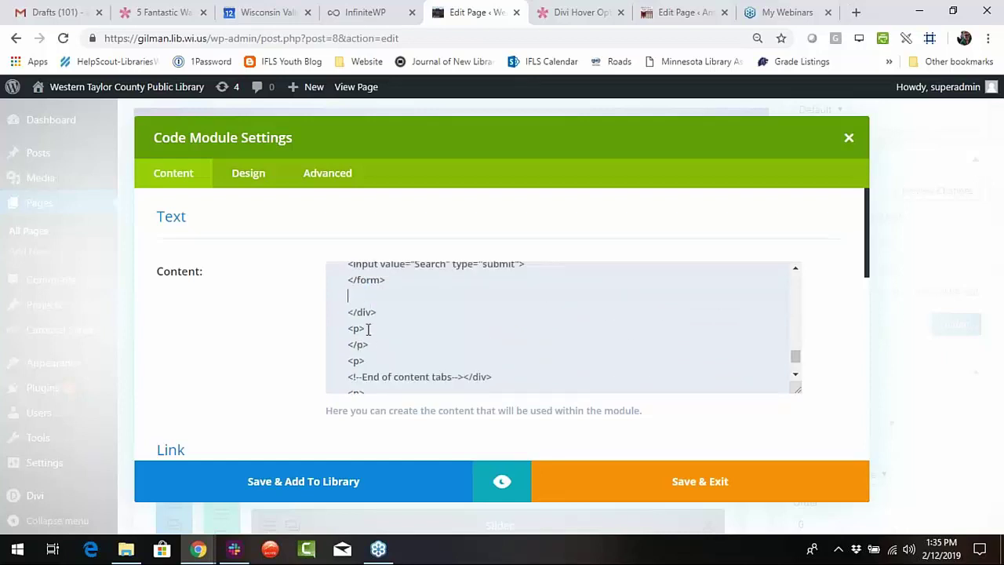
drag(384, 360, 349, 329)
key(BackSpace)
key(Delete)
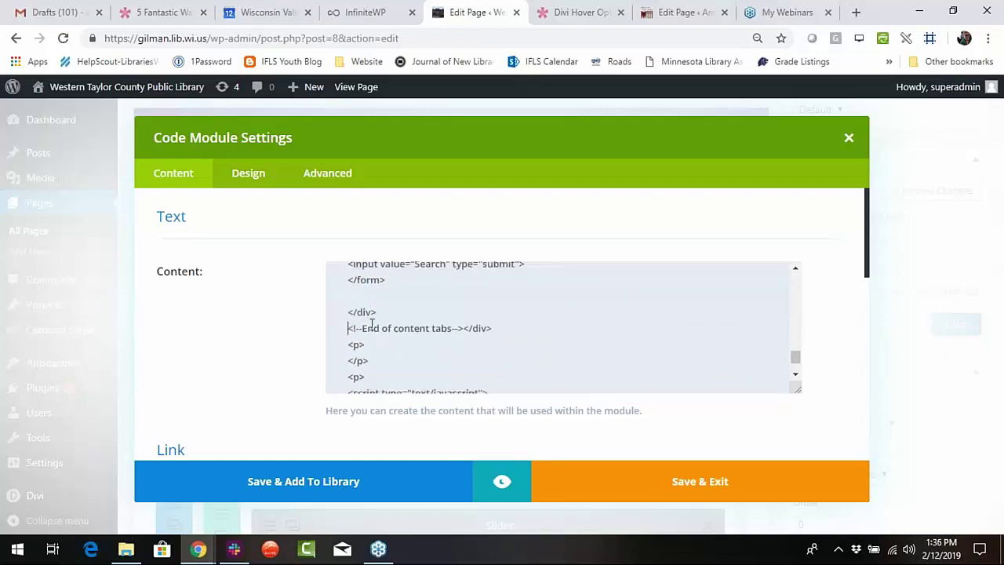
key(Delete)
Remove the stray paragraph tags between the End of content tabs line and the JavaScript block.
drag(379, 363, 343, 327)
key(BackSpace)
key(Delete)
Check the remaining code to its end, then save the code module and update the Home page.
scroll(399, 337, down, 6)
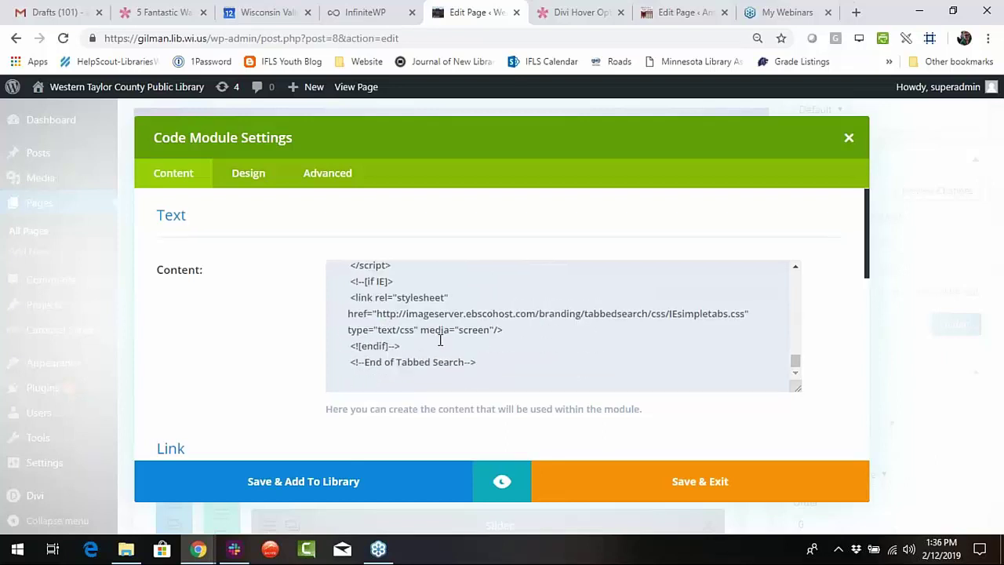
click(650, 486)
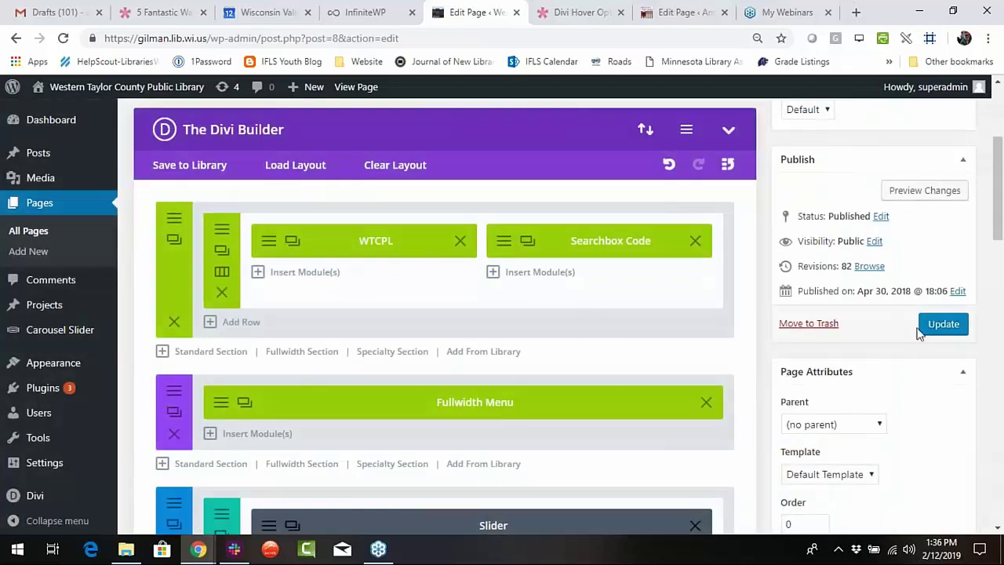
click(941, 325)
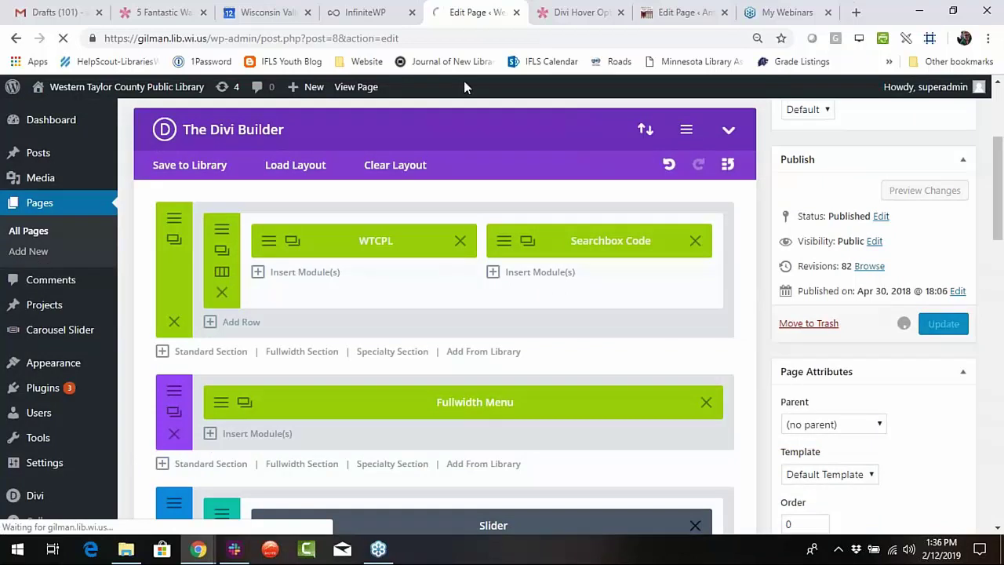
View the live homepage and examine its header, search tabs, slider and new-item carousels.
click(357, 88)
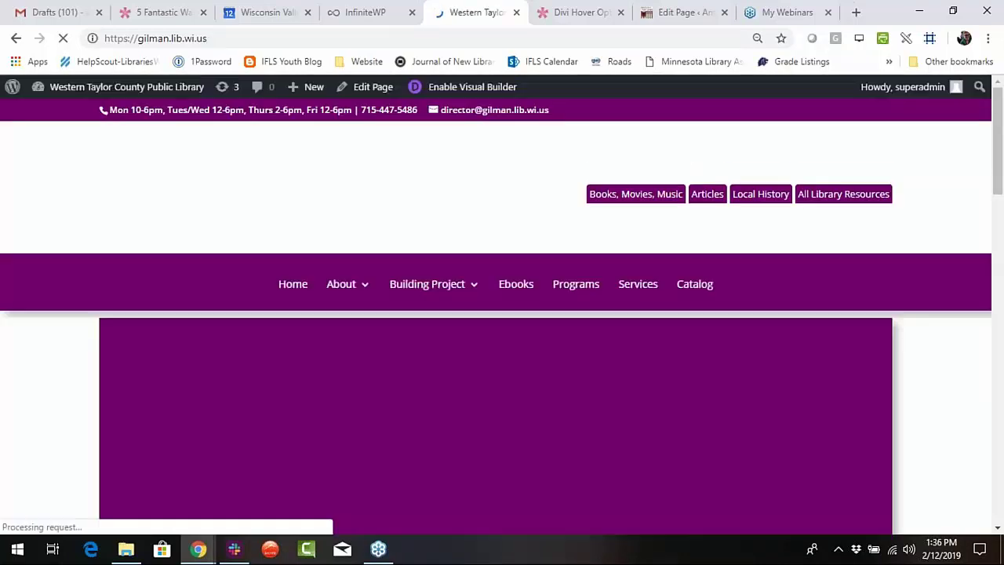
scroll(274, 301, down, 10)
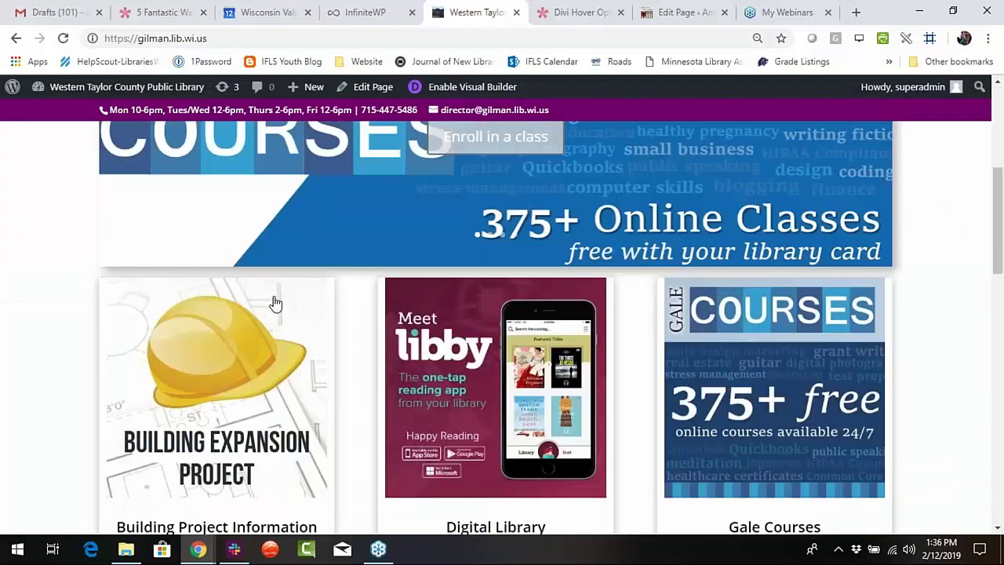
scroll(333, 326, down, 1)
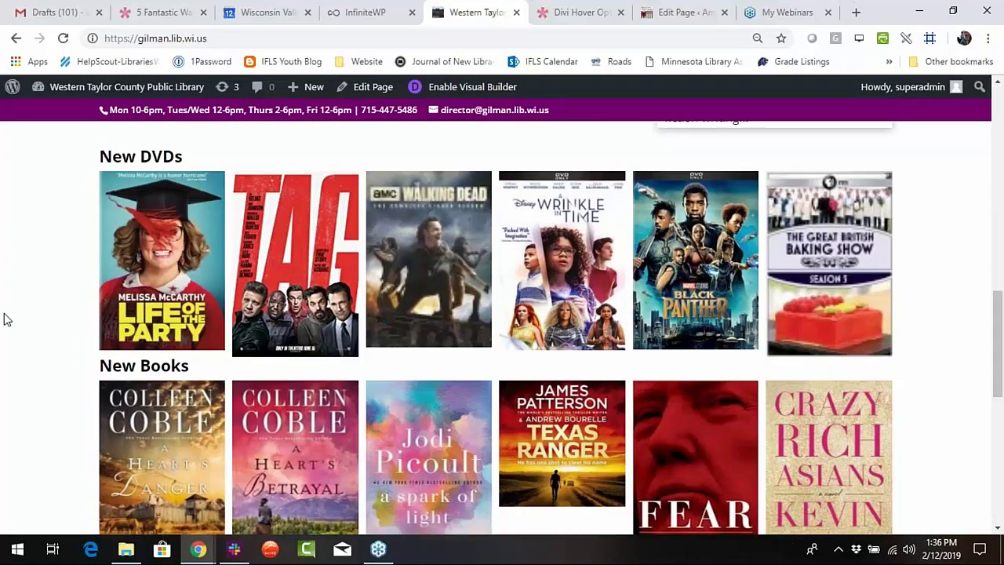
scroll(7, 319, down, 1)
scroll(8, 291, up, 1)
scroll(7, 291, down, 3)
scroll(3, 293, down, 2)
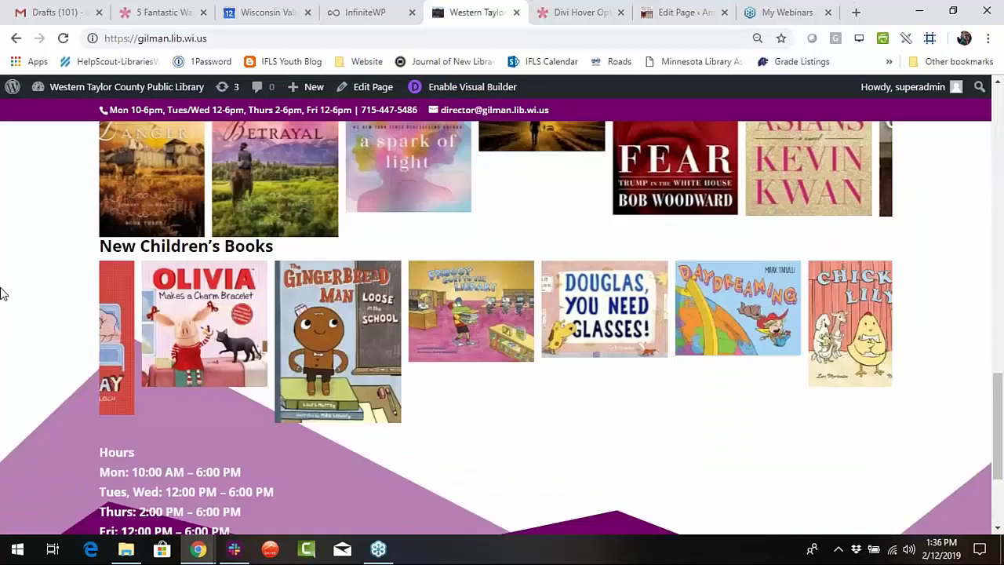
scroll(4, 292, up, 3)
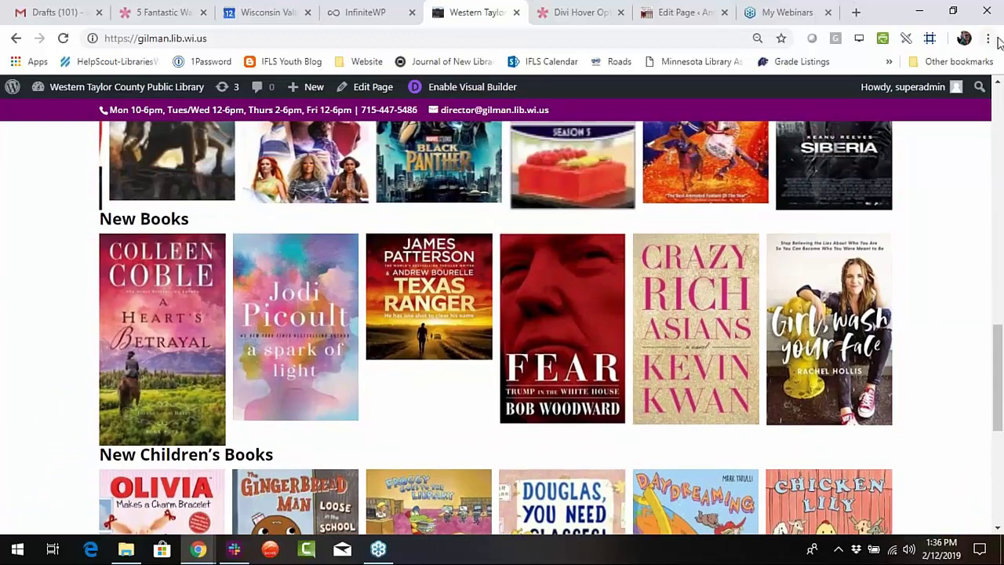
Step through the New DVDs carousel on the live homepage, then review the New Books row and the header.
click(989, 39)
click(59, 263)
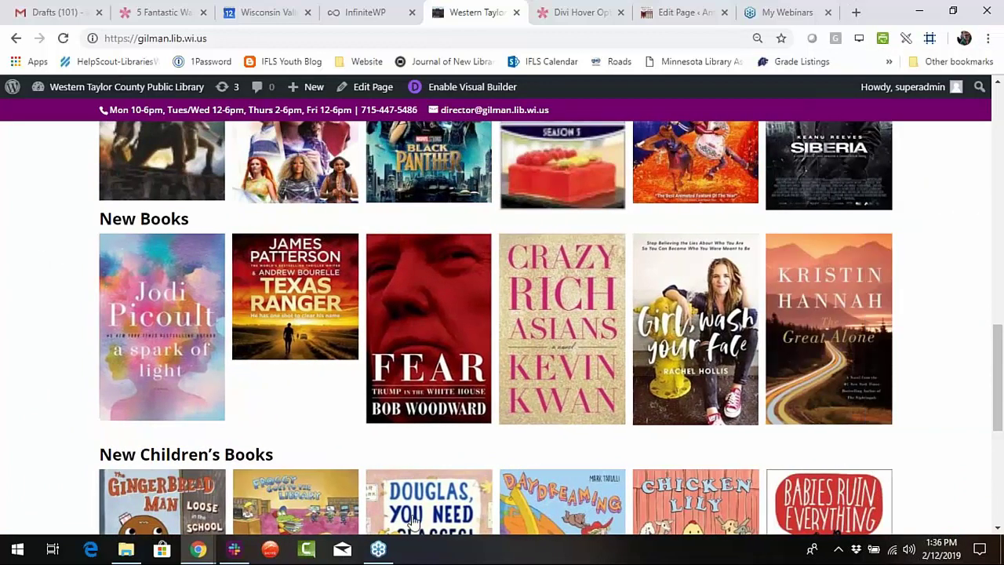
scroll(670, 372, up, 1)
scroll(669, 372, up, 1)
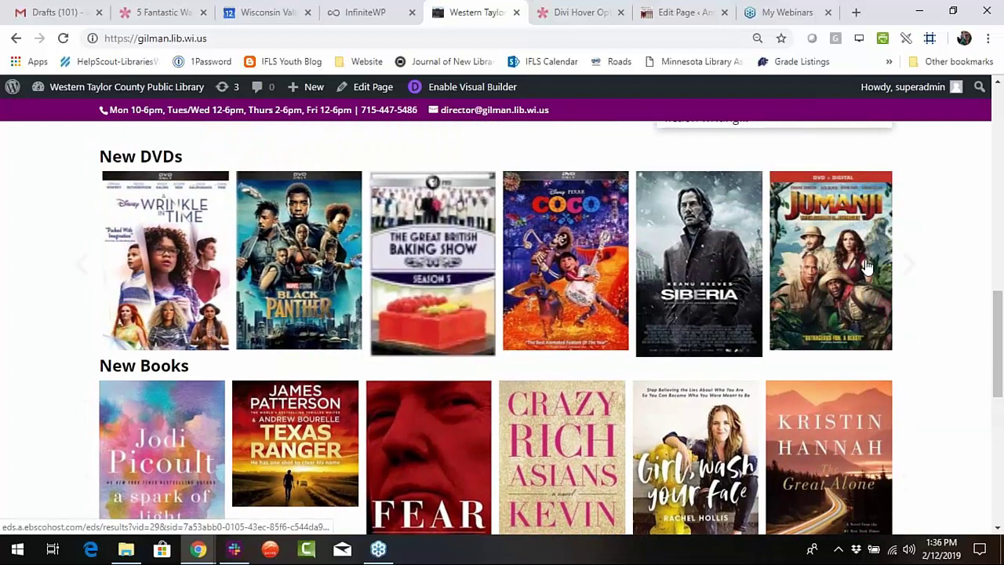
click(882, 265)
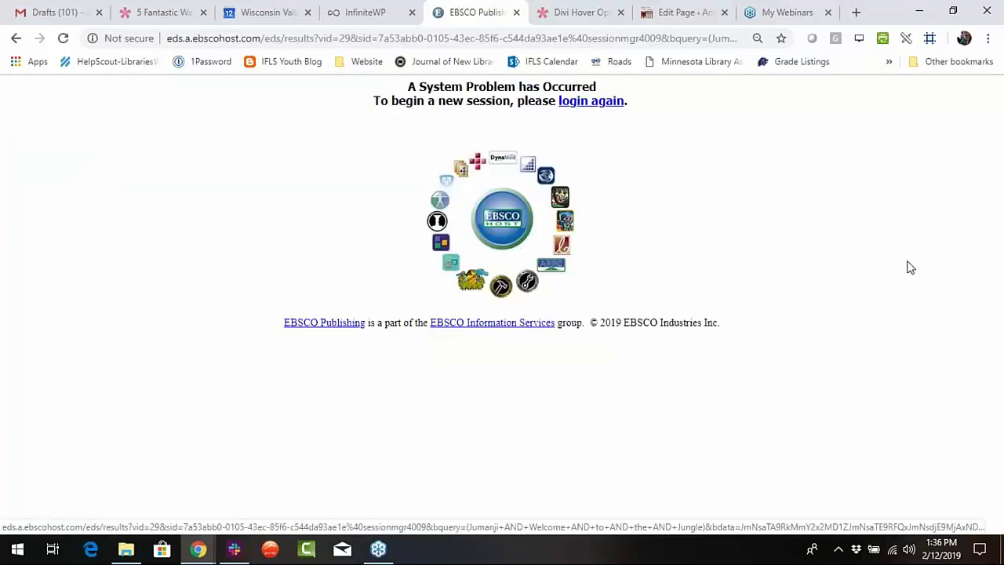
click(24, 38)
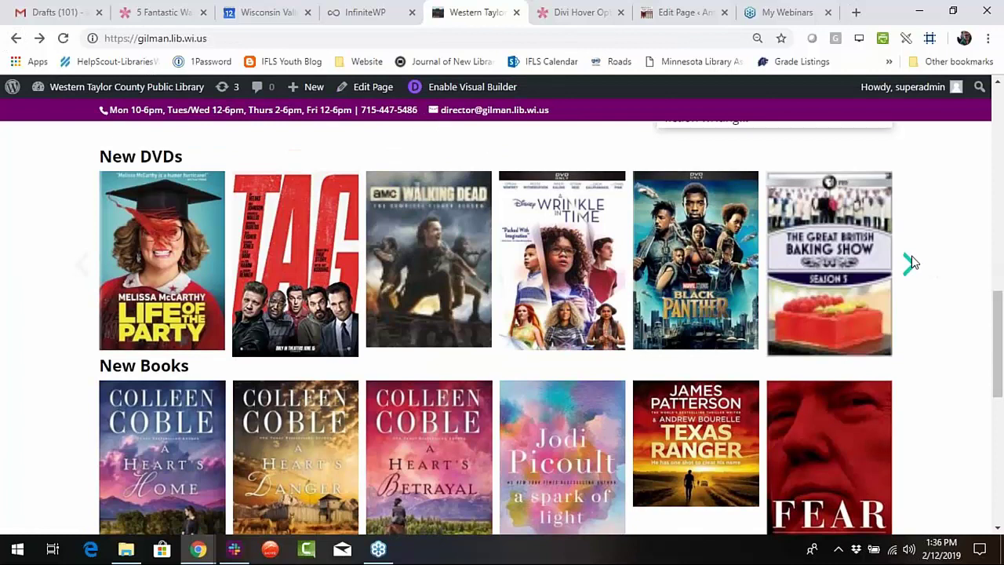
click(910, 264)
click(910, 265)
click(910, 265)
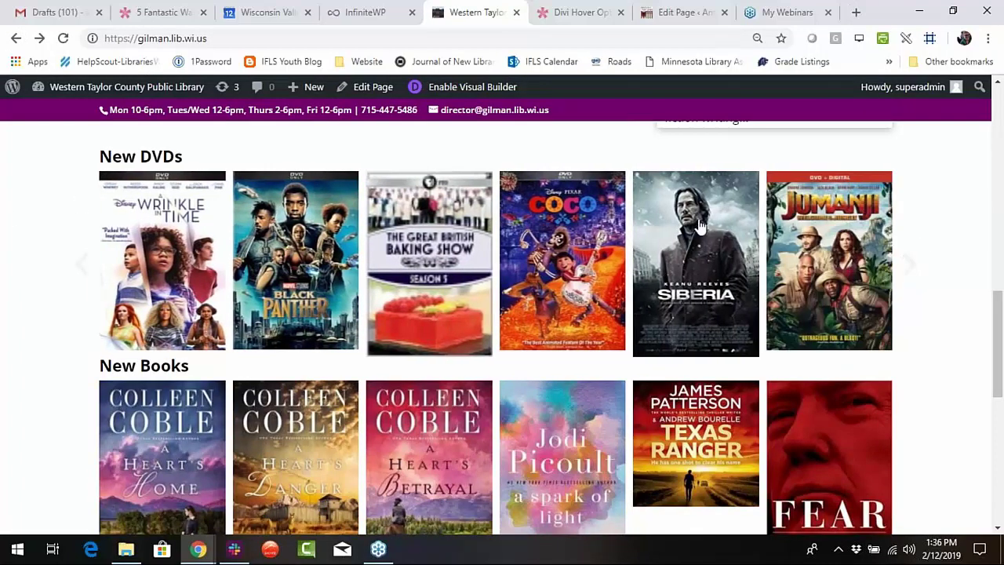
click(910, 265)
click(910, 266)
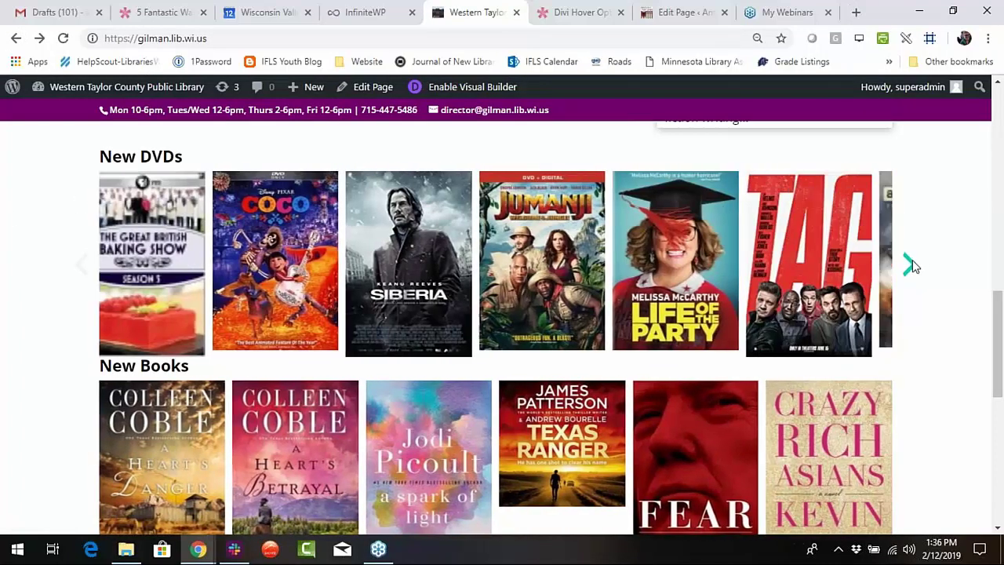
click(910, 265)
scroll(396, 345, down, 1)
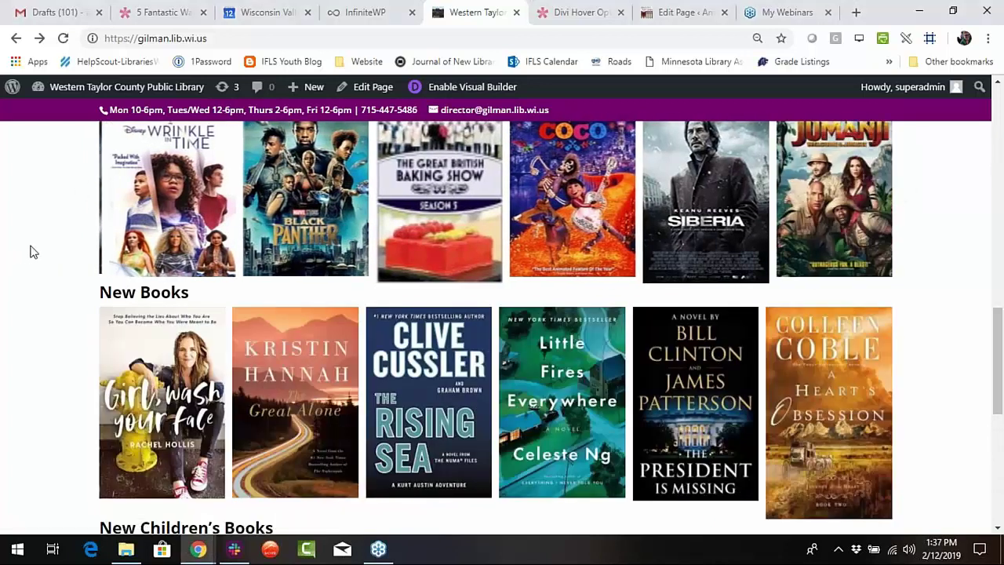
scroll(32, 251, up, 7)
scroll(47, 259, up, 3)
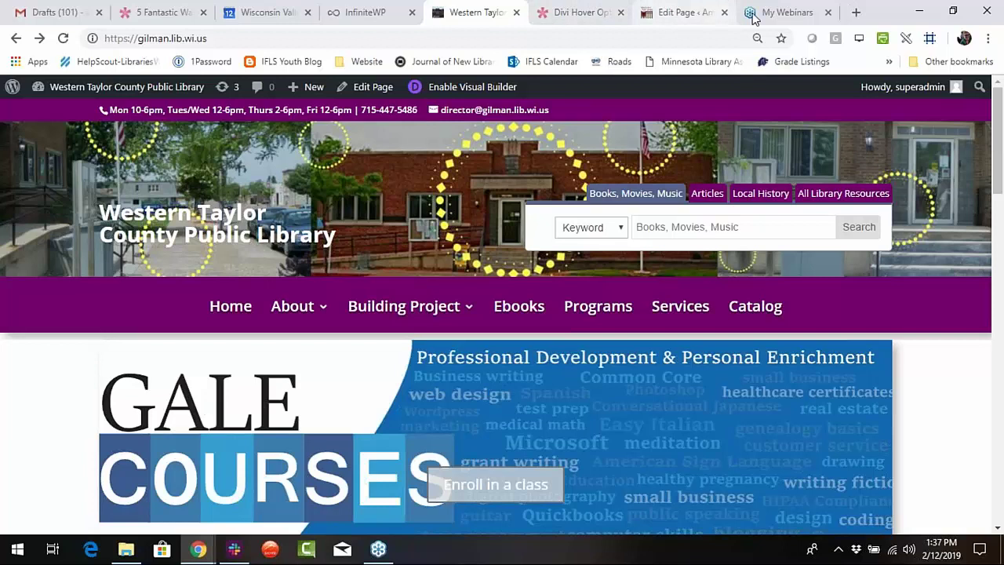
Close the Amery library page editor, leaving without saving its changes, and return to the Western Taylor County homepage.
click(725, 13)
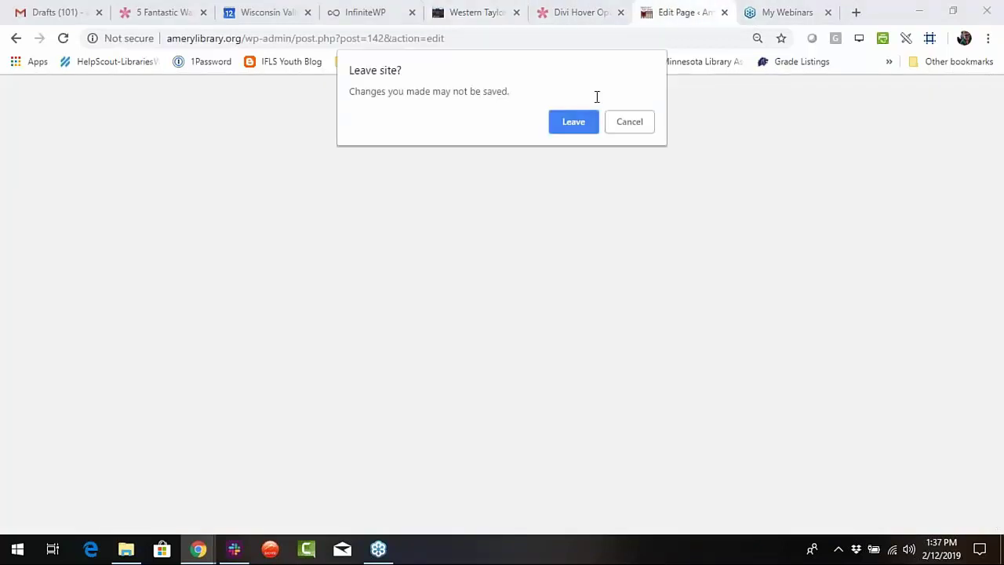
click(586, 123)
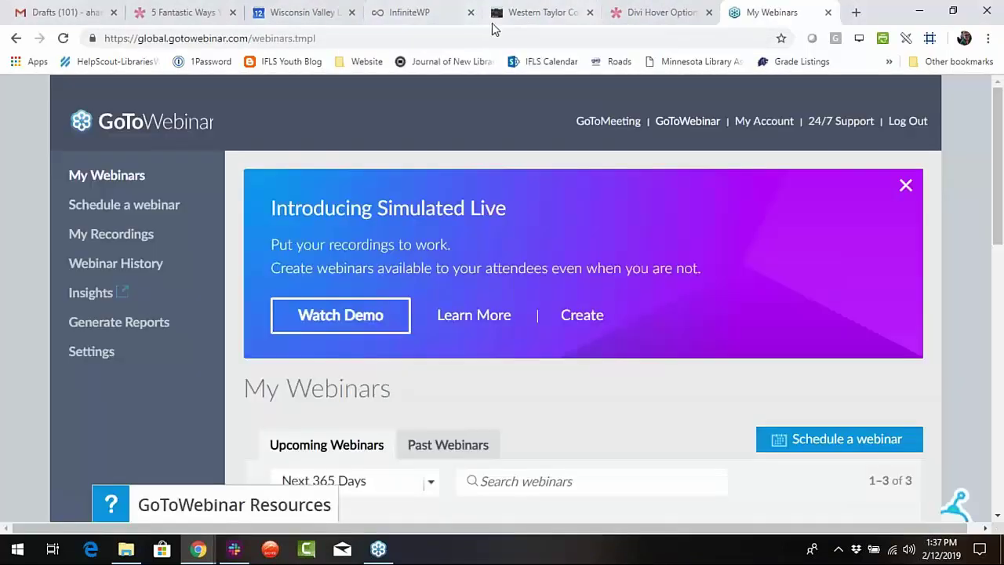
click(532, 22)
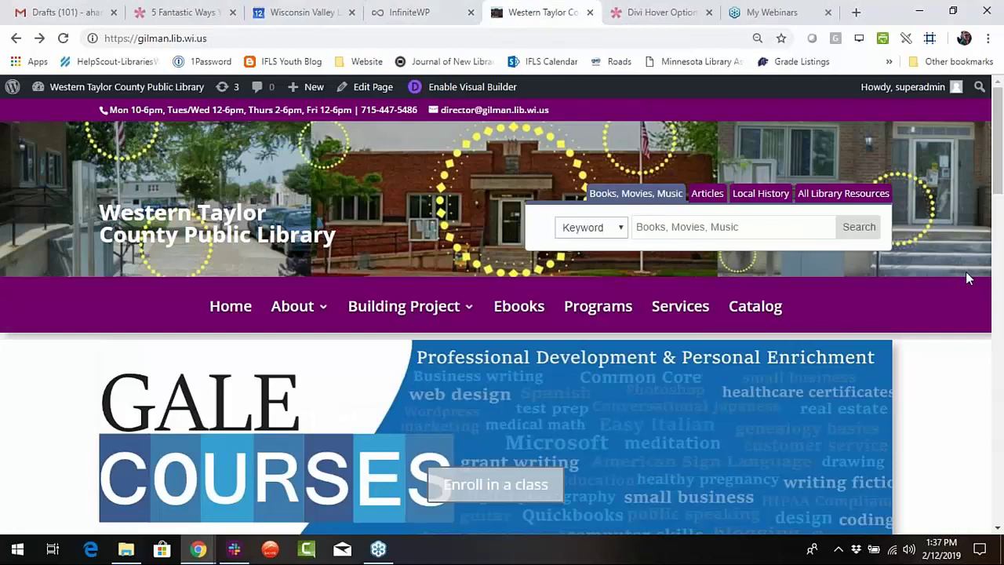
click(378, 549)
scroll(149, 331, down, 5)
scroll(181, 330, down, 5)
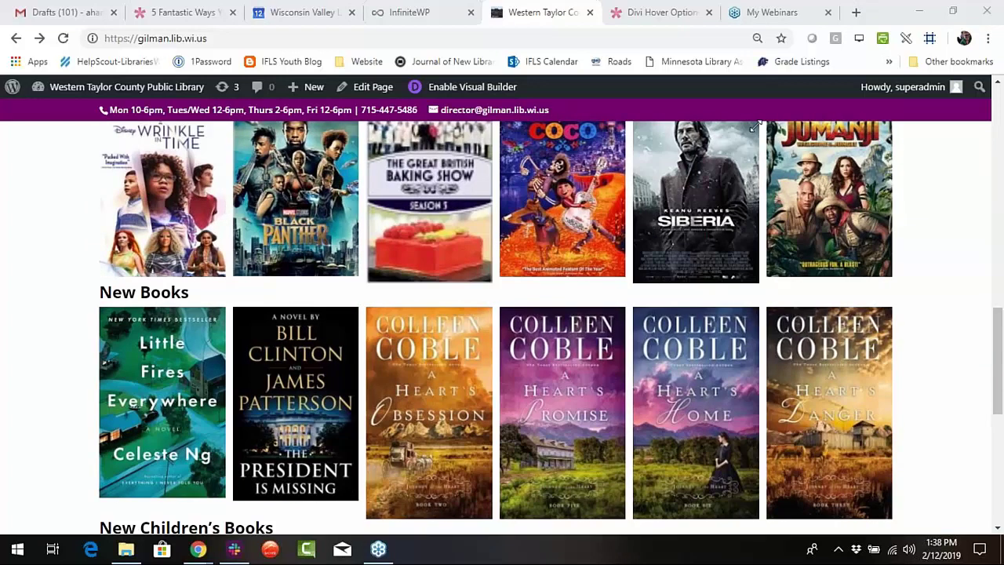
Open the dev.iflsweb.org admin dashboard in a new tab from InfiniteWP and close the Western Taylor County homepage.
click(397, 17)
mouse_move(127, 209)
scroll(95, 155, up, 2)
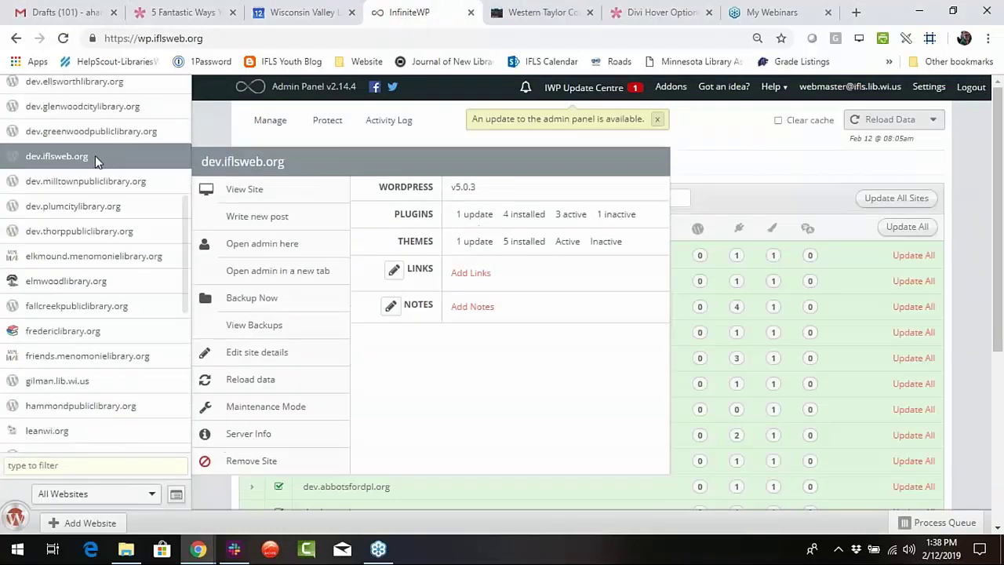
click(276, 272)
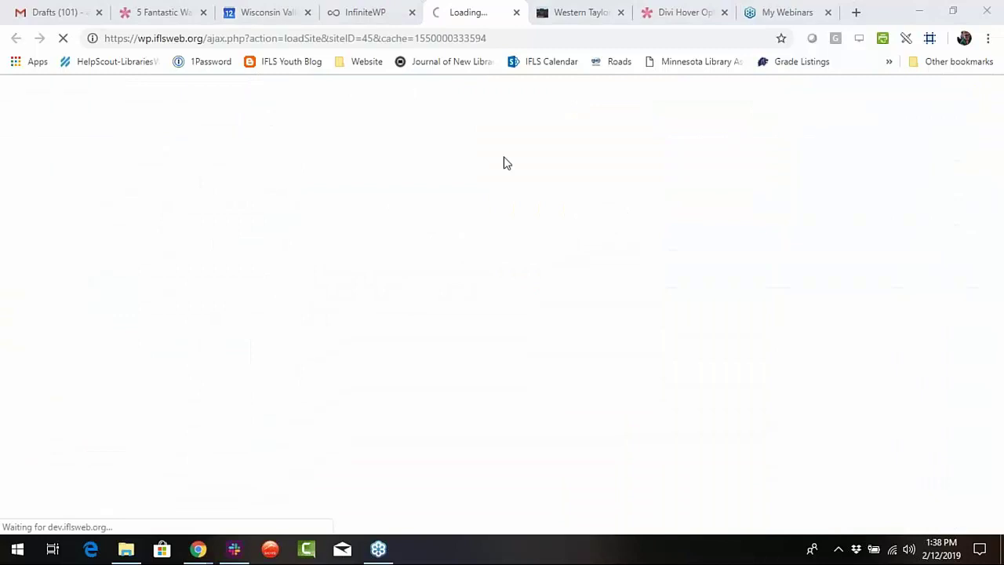
click(620, 12)
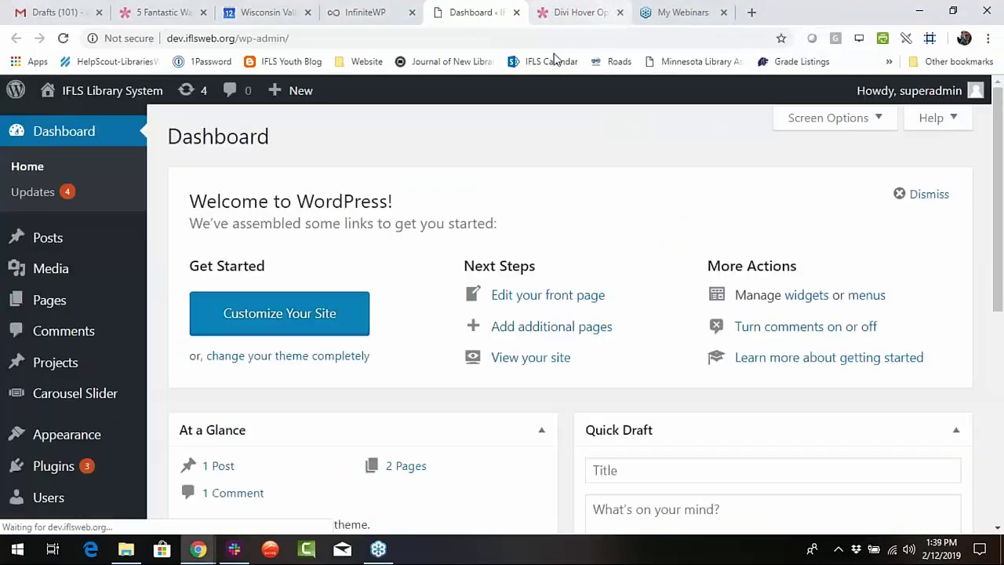
Display the IFLS Library System site's front page by way of its page list and set the browser zoom to 100%.
click(32, 302)
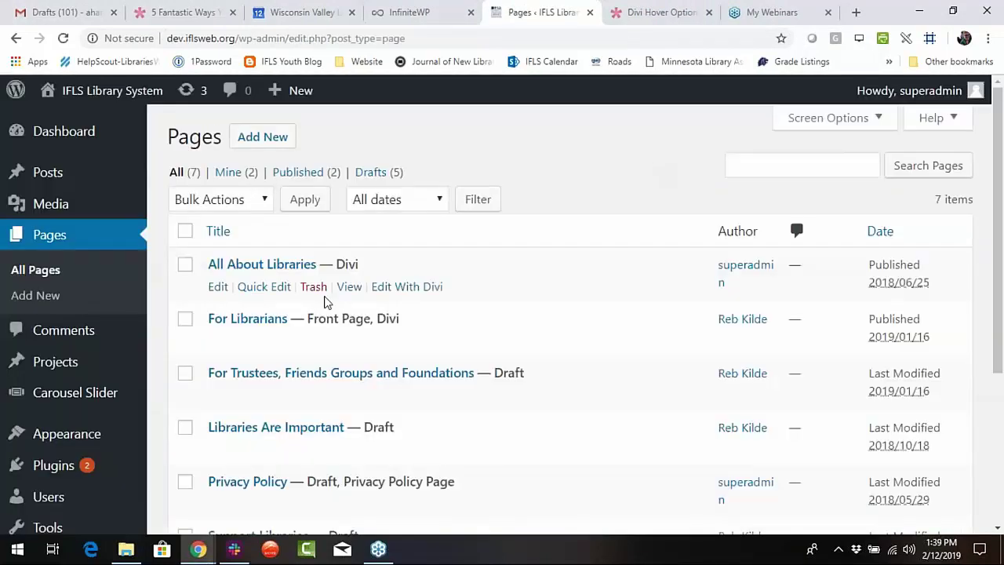
click(136, 96)
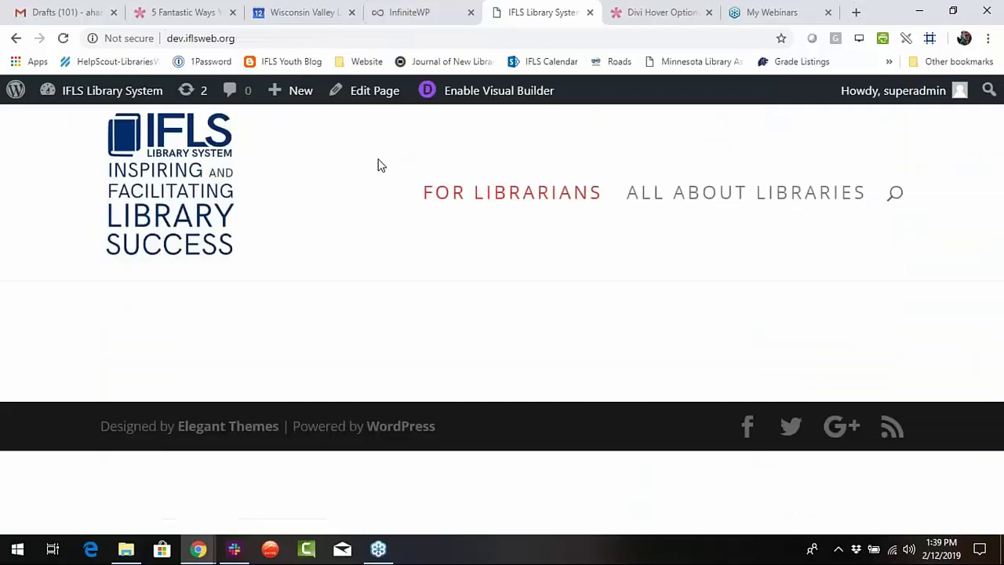
click(988, 37)
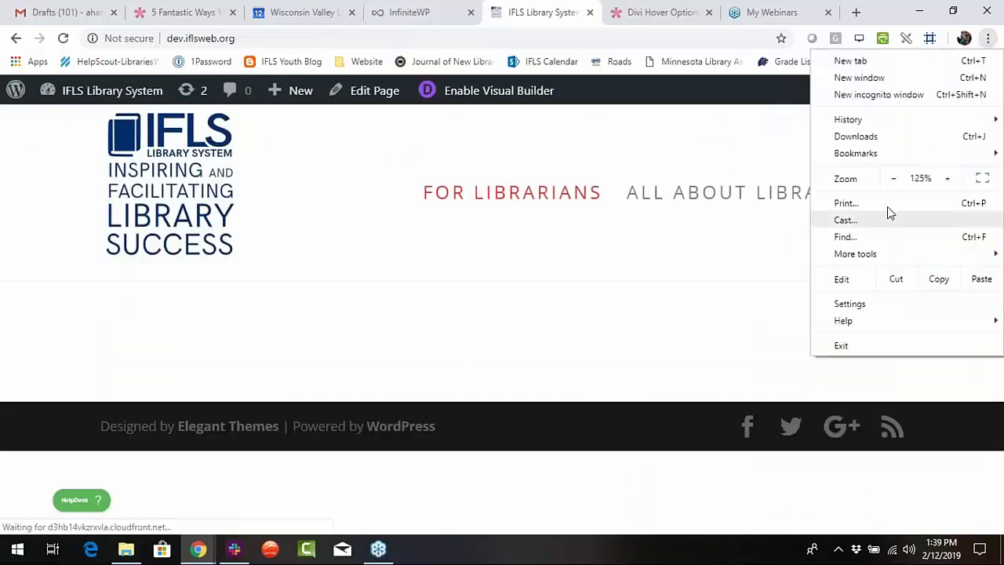
click(895, 179)
click(895, 179)
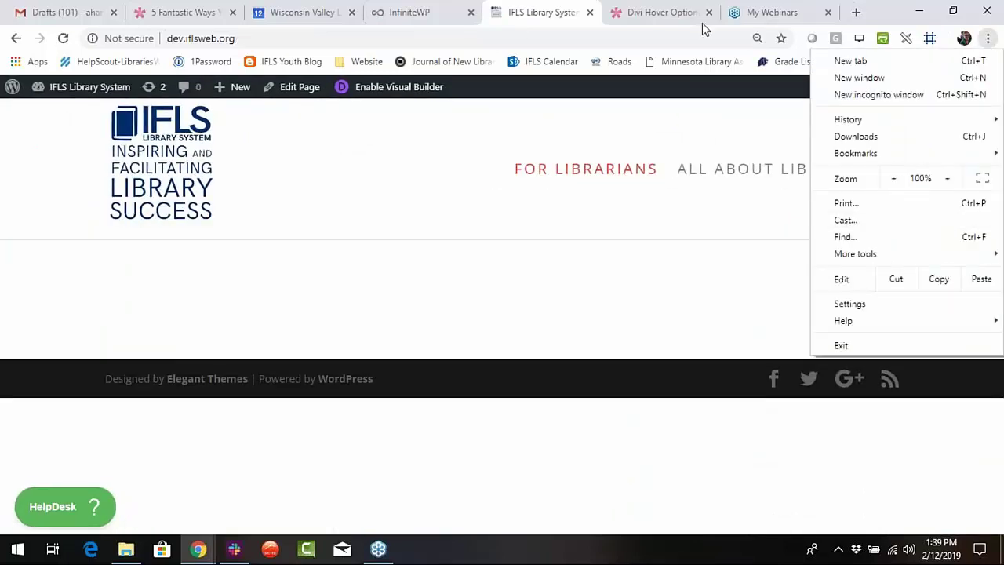
click(531, 12)
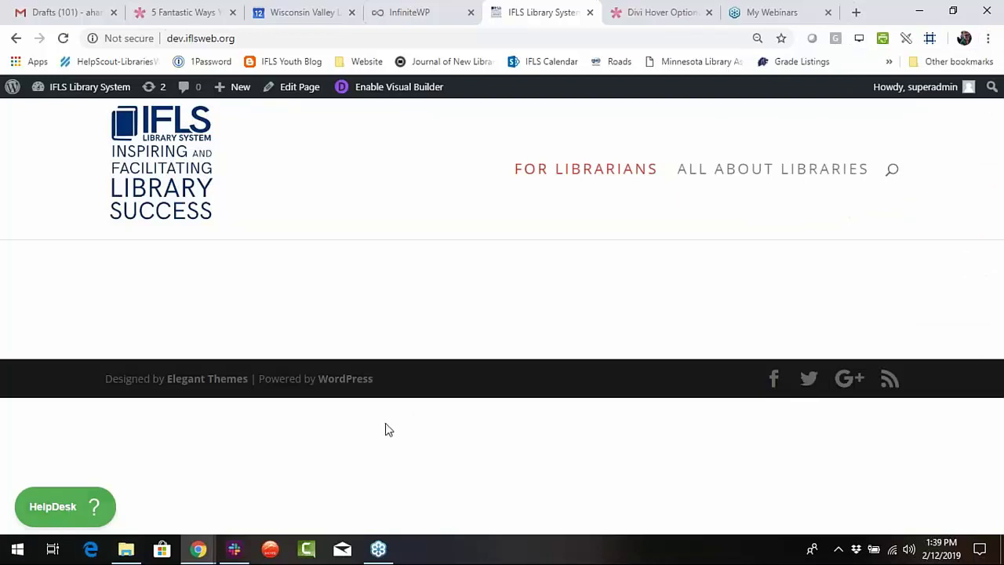
Visit the All About Libraries page and examine its four coloured boxes and the shrinking header.
click(742, 174)
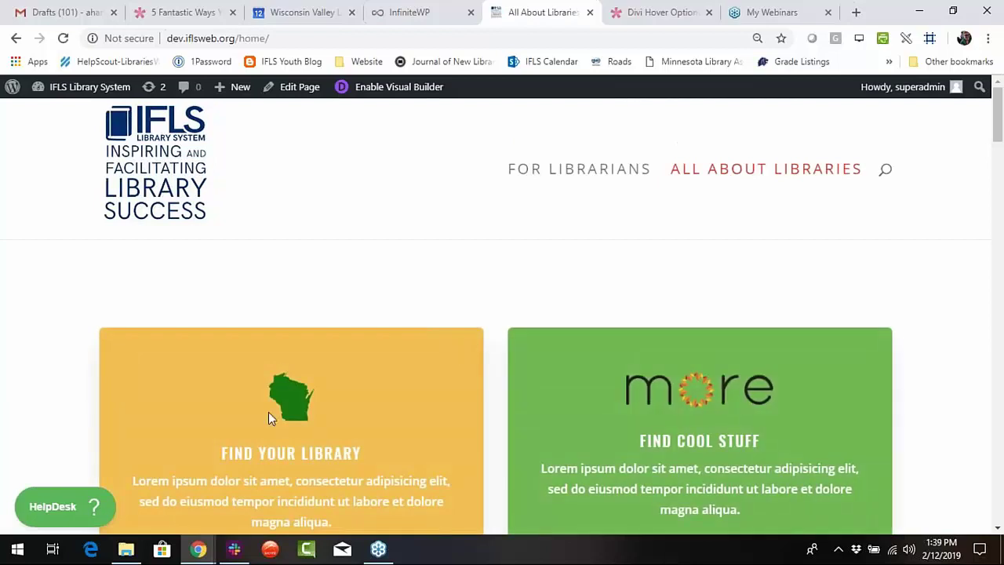
scroll(444, 388, down, 6)
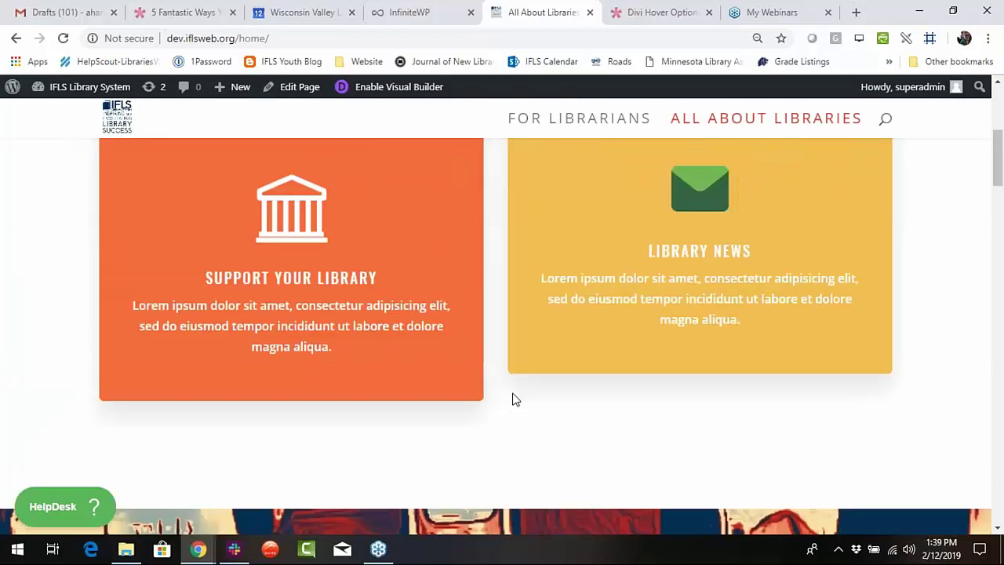
scroll(542, 376, up, 4)
scroll(560, 404, down, 4)
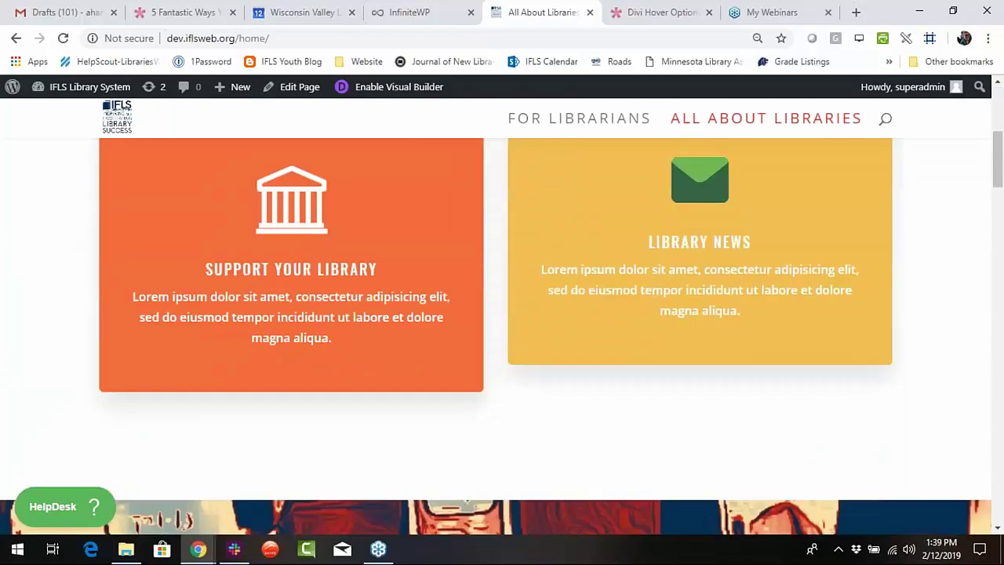
scroll(567, 411, up, 5)
scroll(560, 412, down, 5)
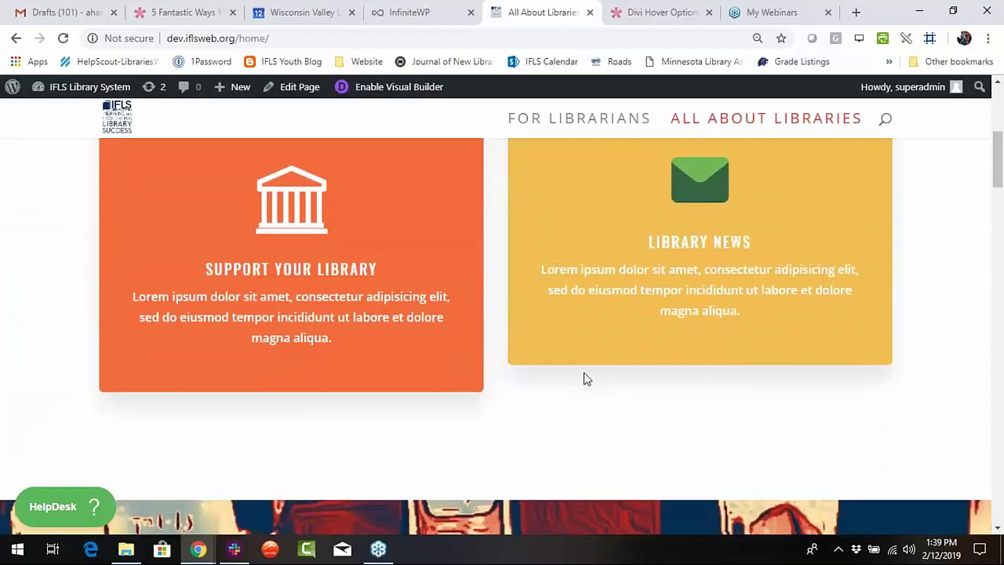
scroll(508, 261, up, 5)
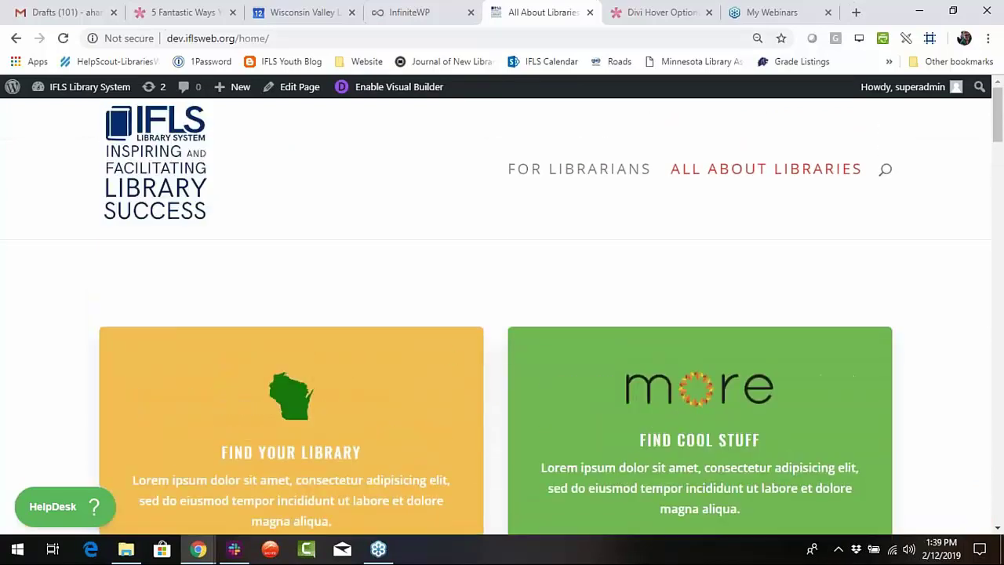
Reload the All About Libraries page and watch how the coloured boxes animate into view.
click(64, 38)
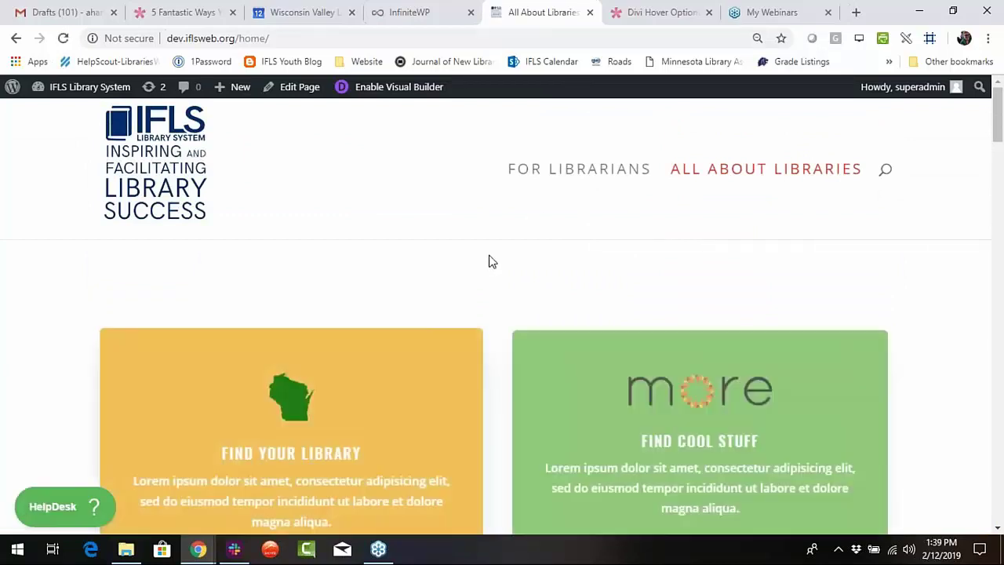
scroll(488, 273, down, 2)
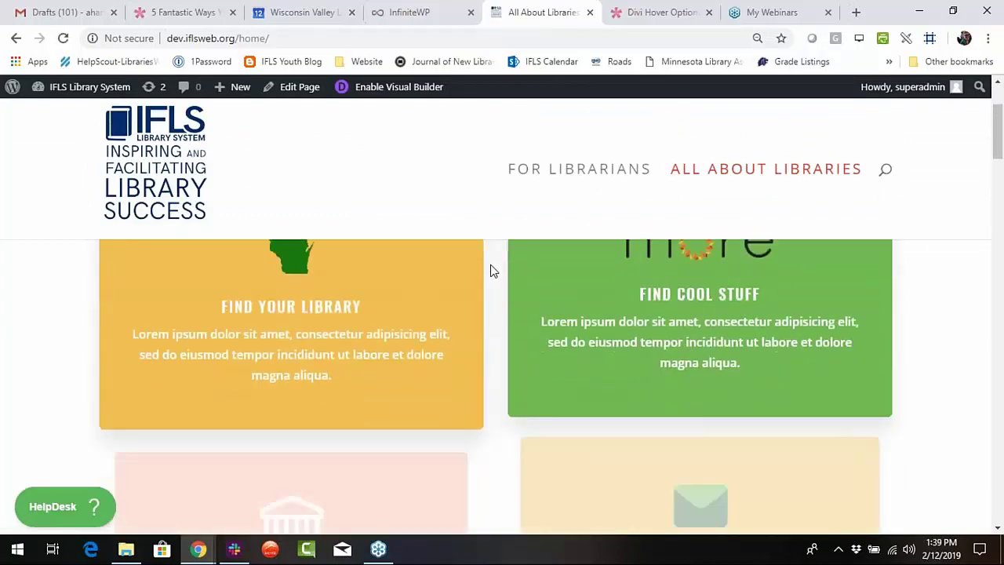
scroll(489, 457, up, 2)
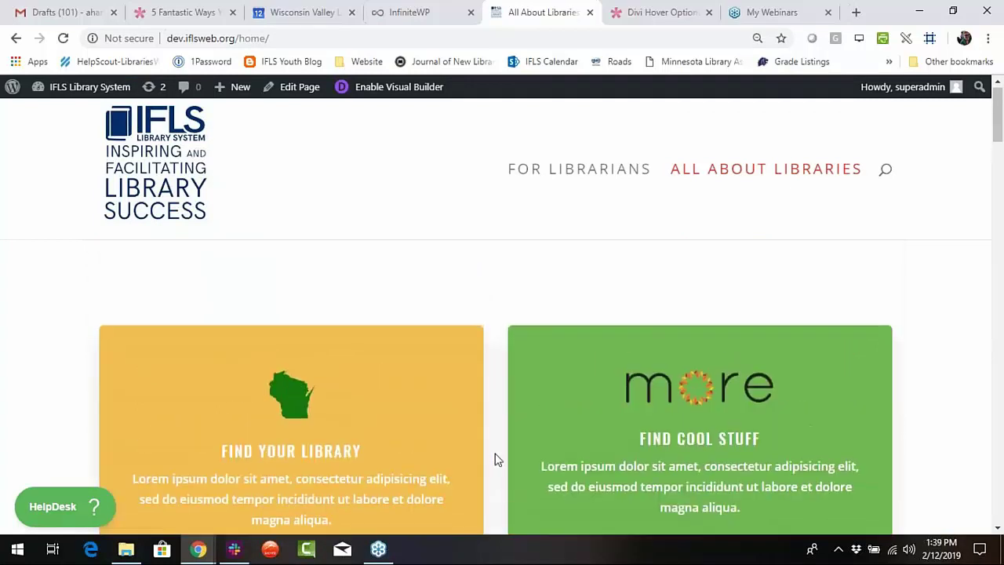
scroll(493, 455, down, 8)
scroll(501, 448, up, 7)
scroll(518, 424, up, 2)
scroll(540, 403, down, 1)
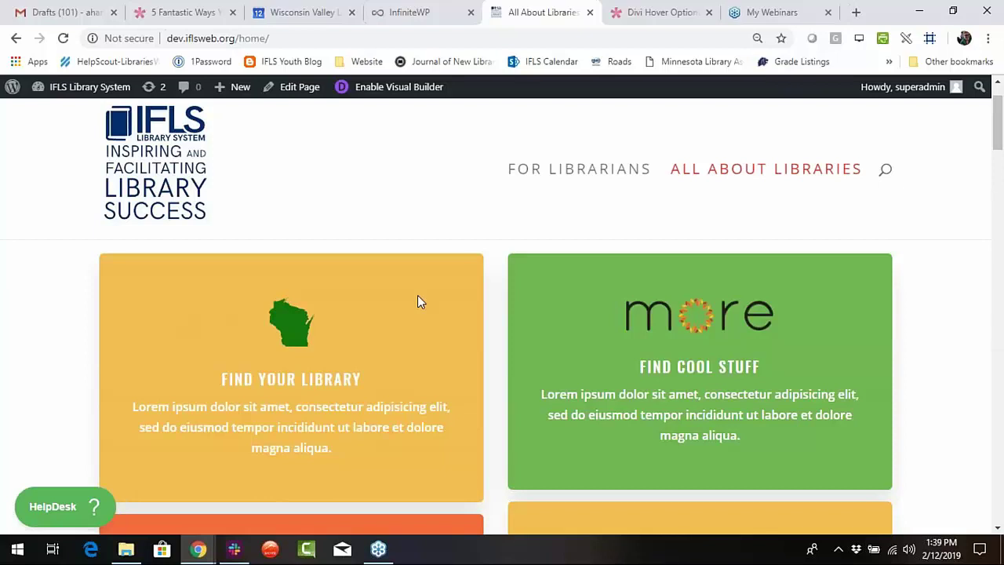
click(997, 313)
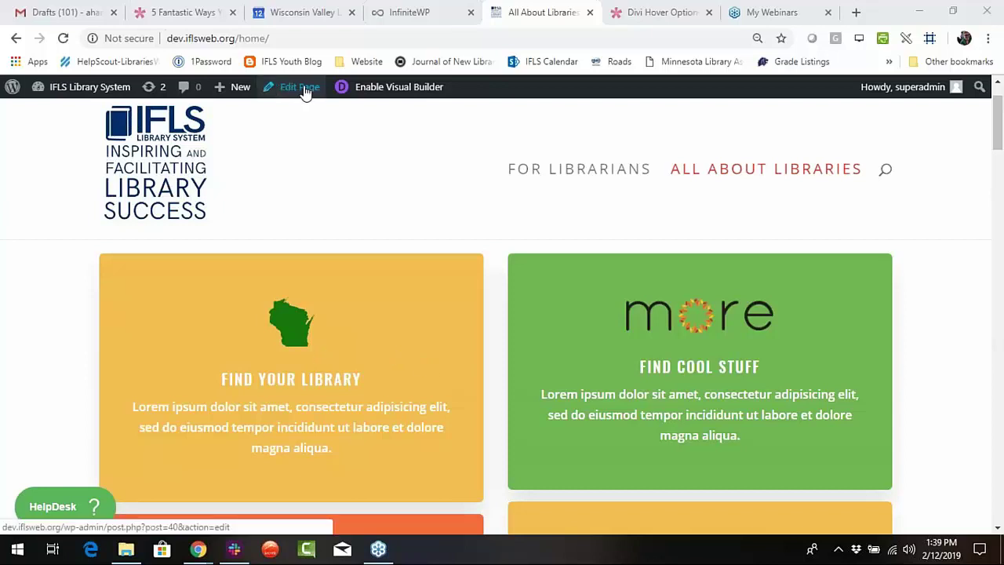
Enable the Visual Builder on the All About Libraries page and go to the Library News box.
click(396, 88)
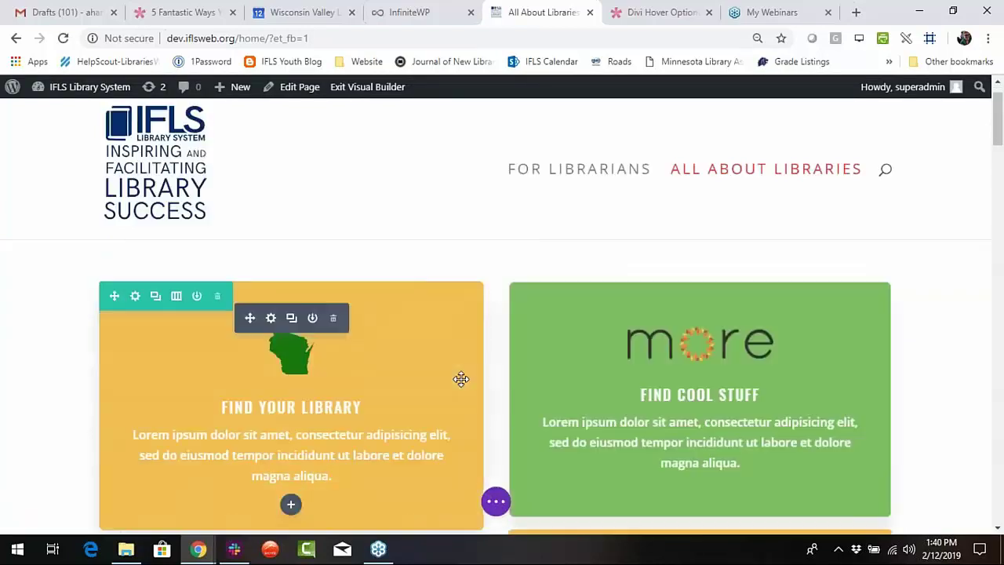
scroll(459, 381, down, 5)
scroll(495, 377, down, 1)
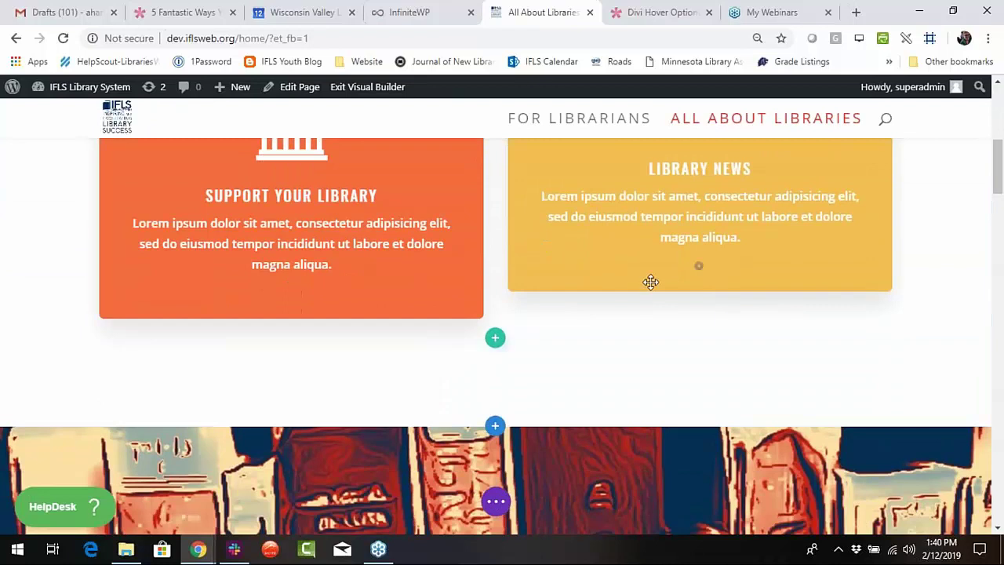
Insert an Image module beneath the Library News box and move its settings window beside the image placeholder.
click(699, 266)
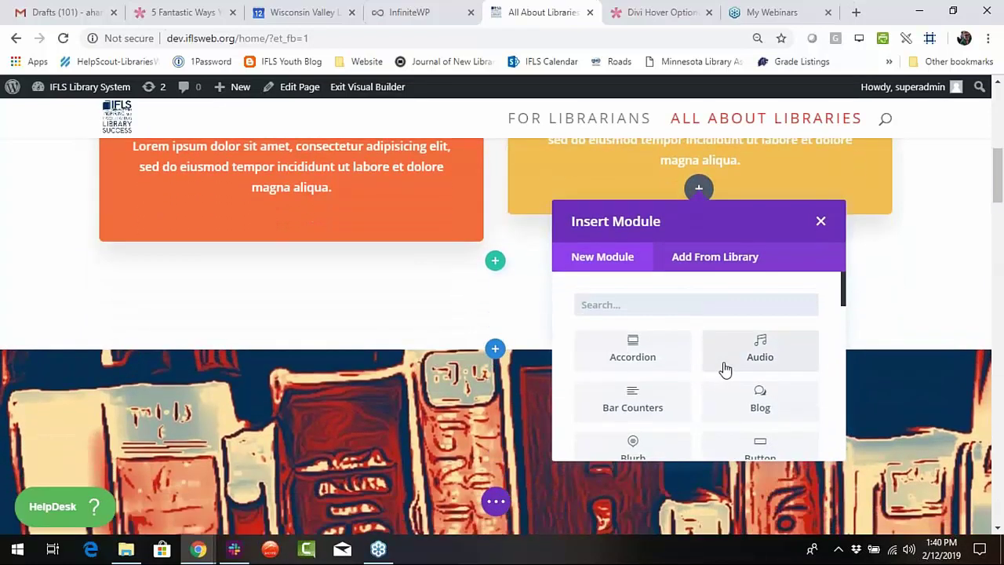
scroll(727, 371, down, 1)
scroll(726, 371, down, 3)
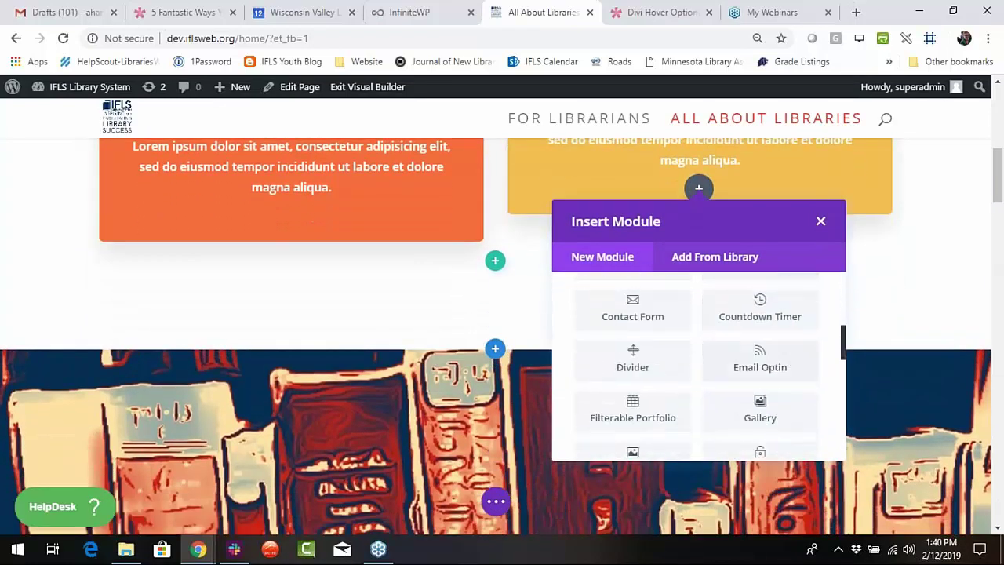
scroll(726, 370, up, 4)
scroll(760, 353, down, 2)
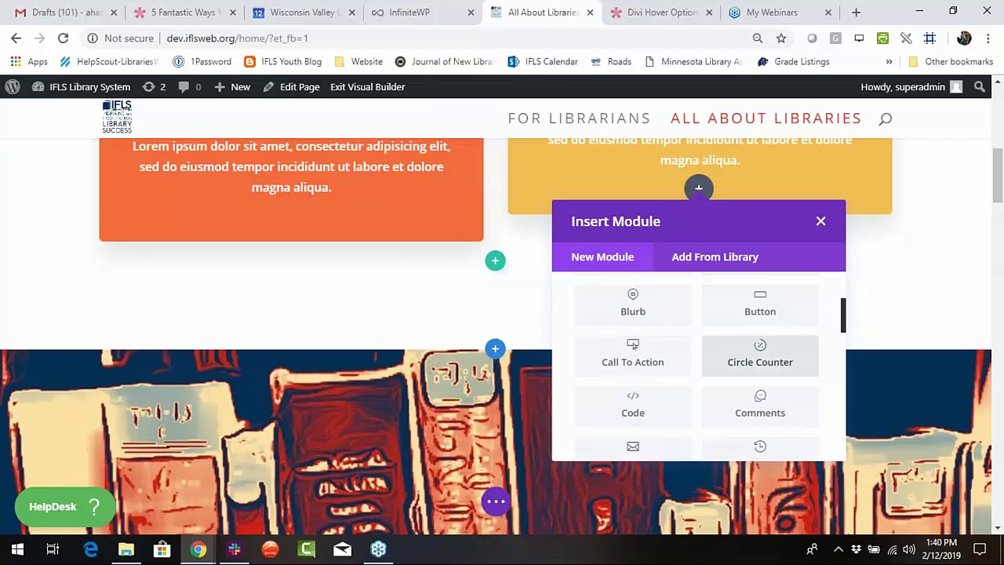
scroll(725, 371, down, 3)
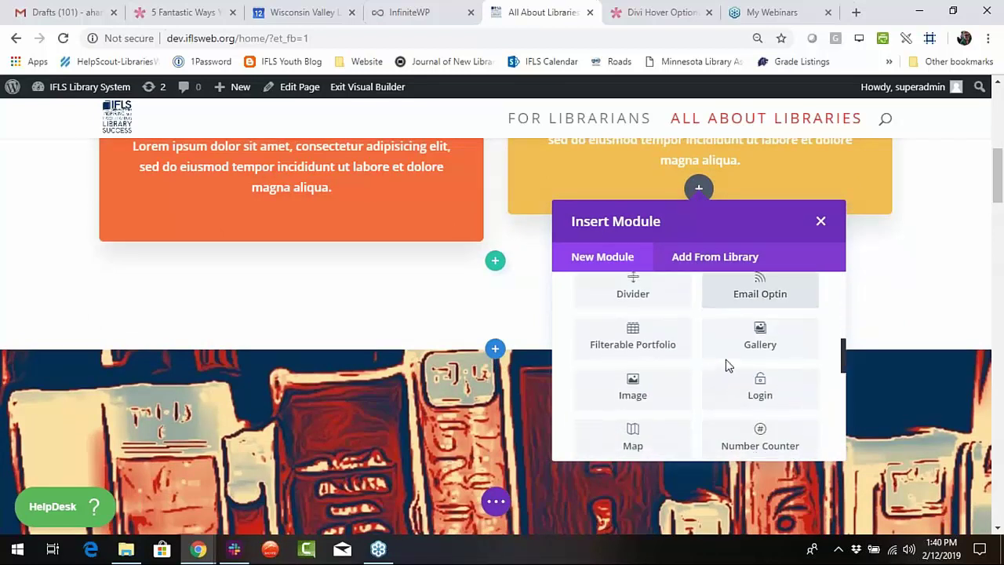
click(653, 391)
drag(162, 123, 314, 112)
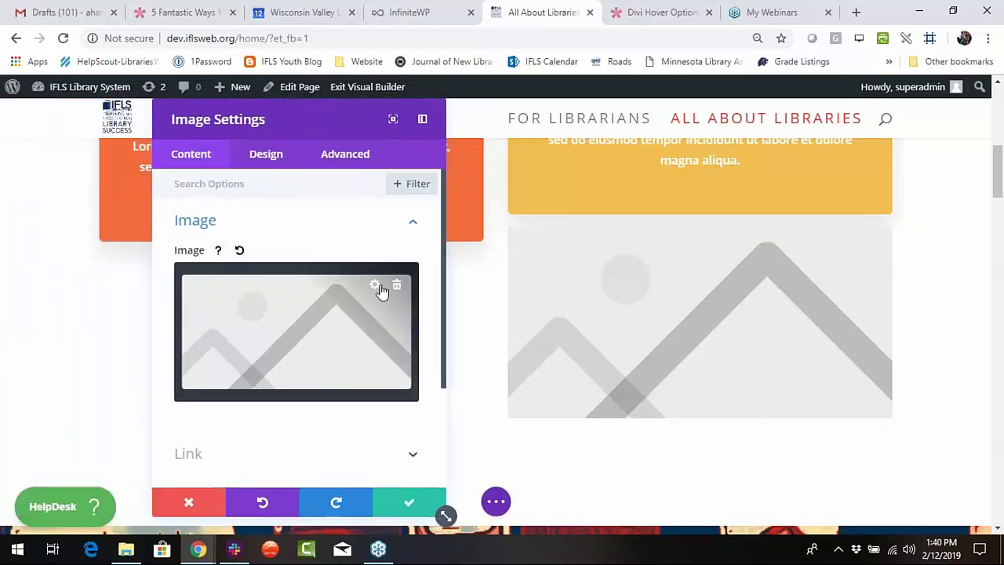
Set the module's image to person.png from the Media Library, with the alt text "male smiling".
click(278, 334)
click(285, 147)
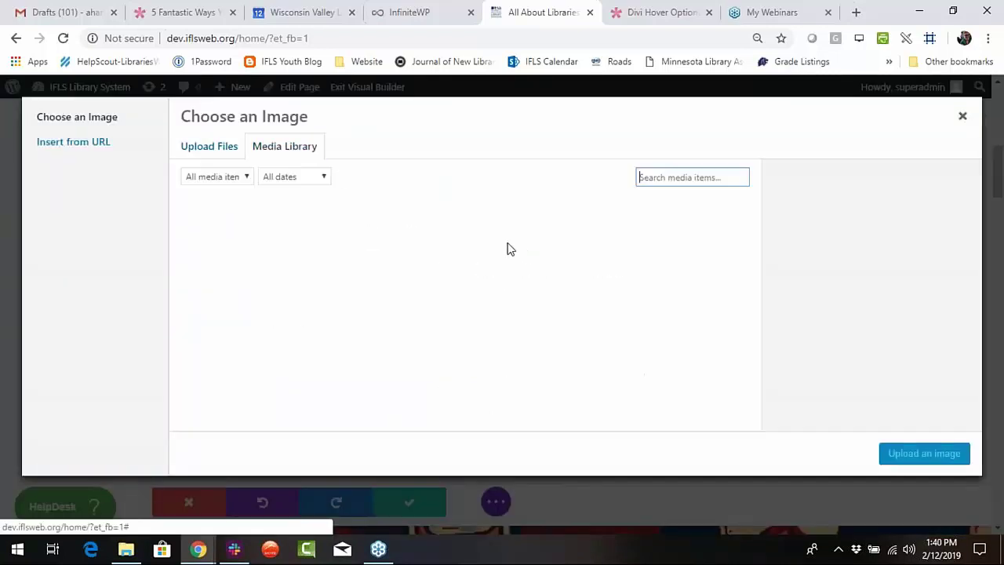
scroll(568, 276, down, 2)
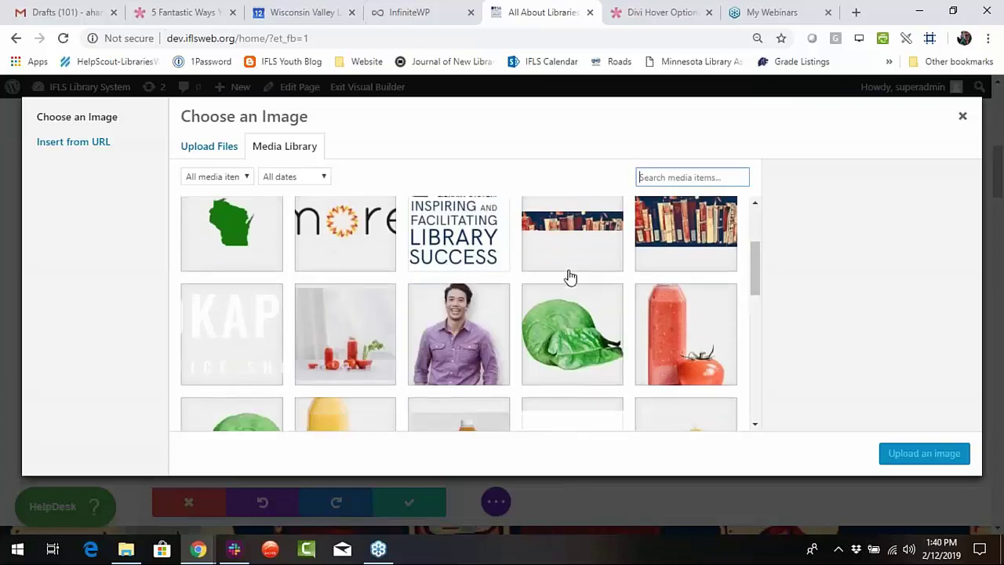
click(483, 341)
scroll(909, 427, down, 1)
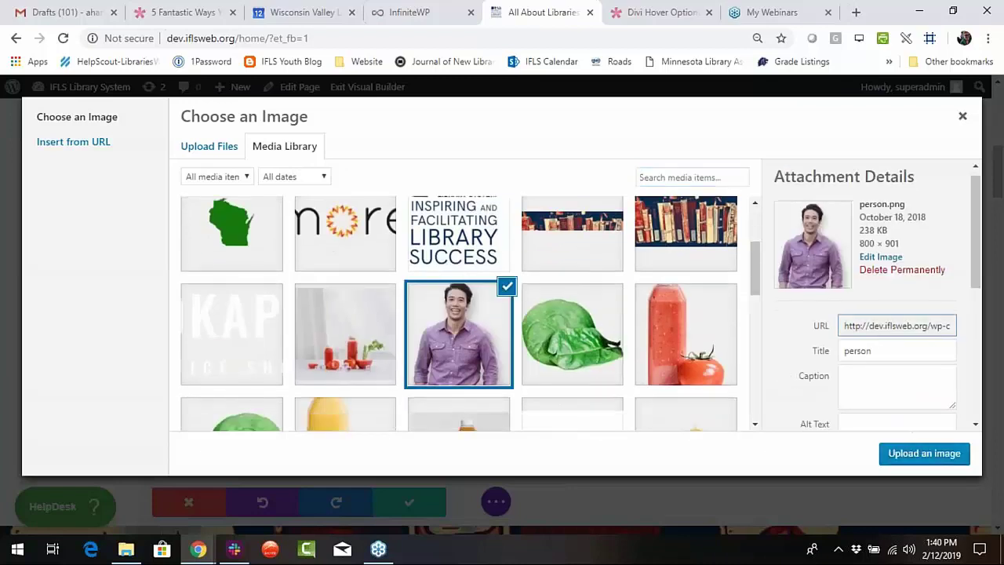
click(883, 360)
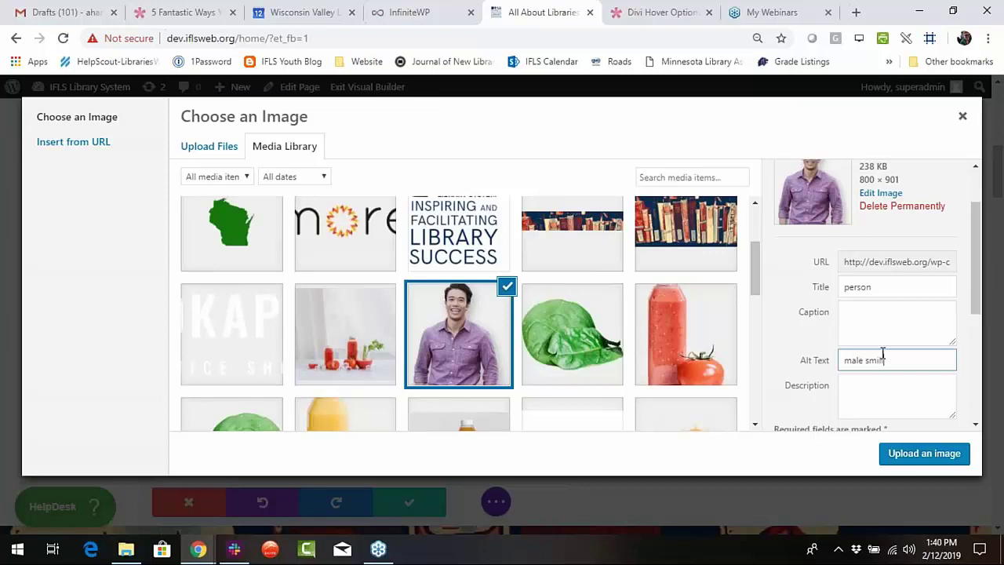
click(888, 287)
scroll(918, 314, down, 2)
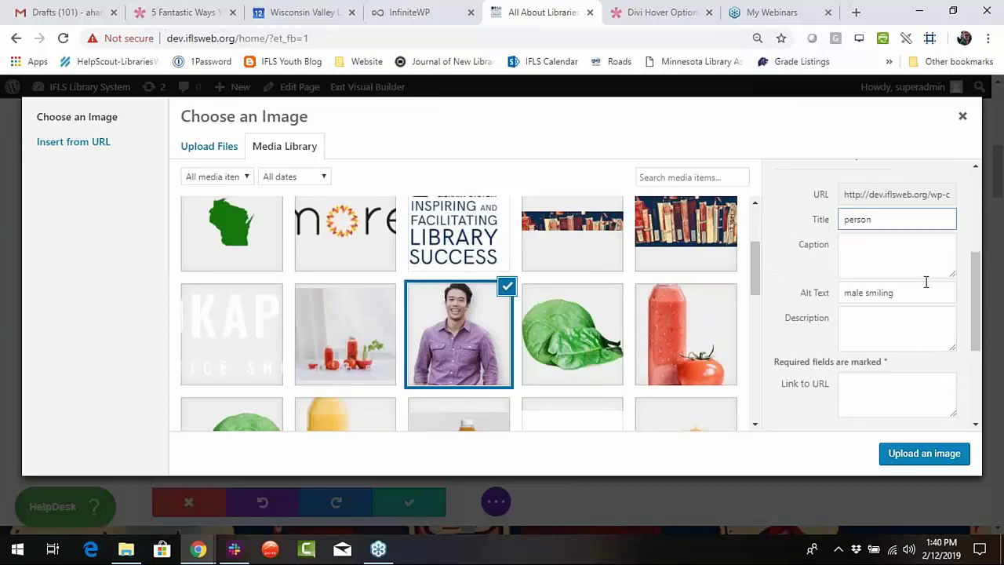
click(914, 453)
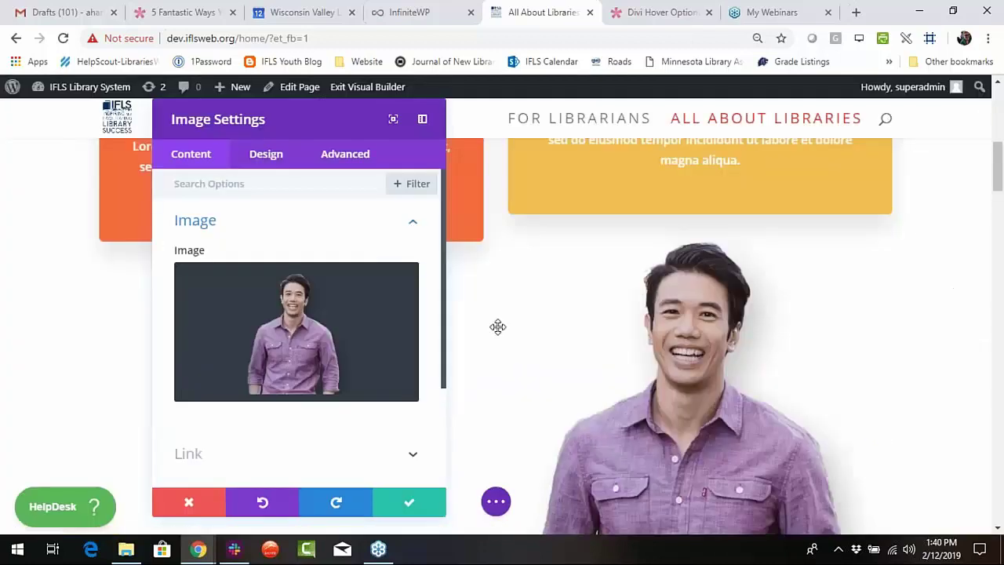
Add the default blue-to-green background gradient behind the person image.
scroll(715, 390, down, 2)
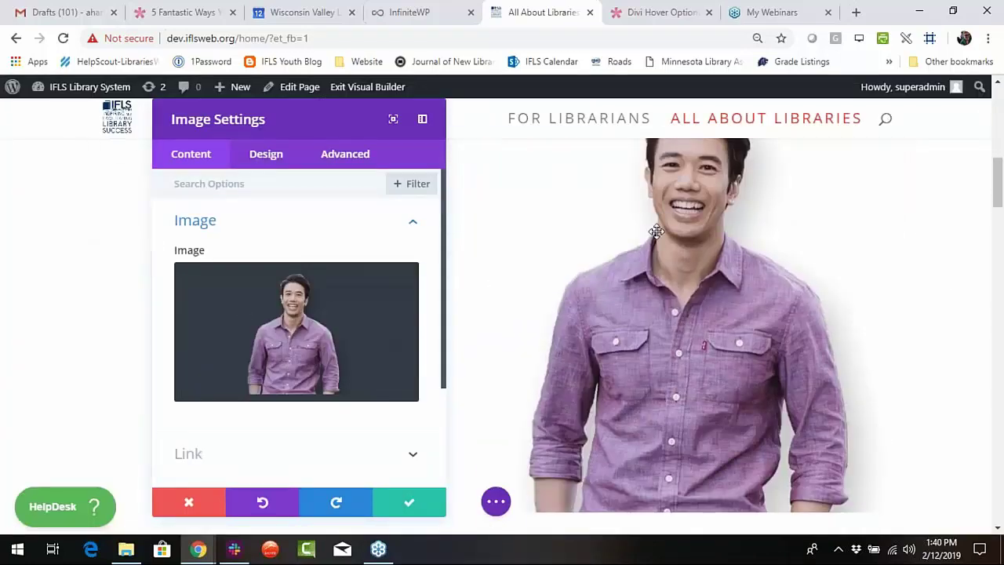
scroll(768, 327, up, 2)
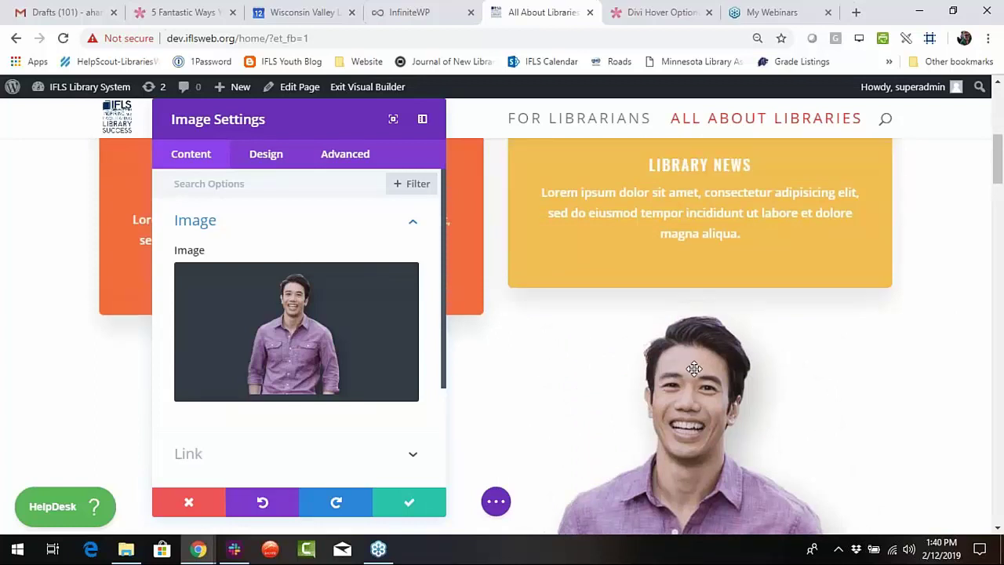
scroll(588, 363, down, 2)
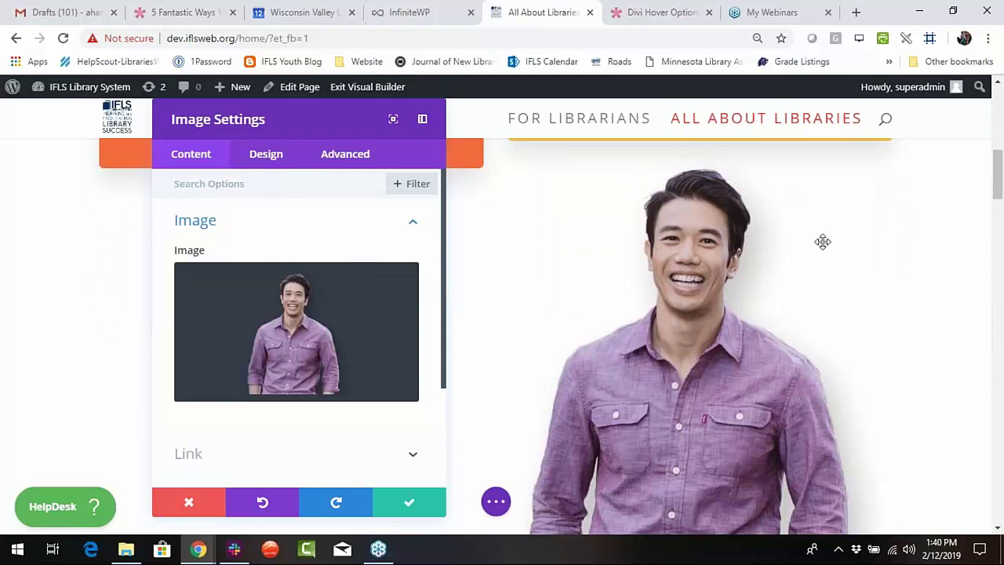
mouse_move(318, 331)
scroll(317, 330, down, 3)
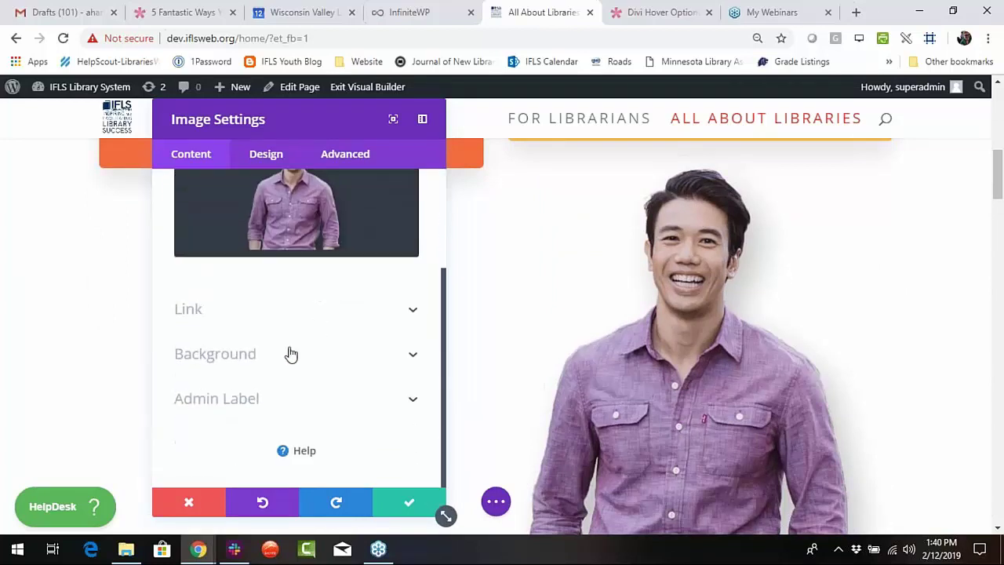
click(287, 354)
click(276, 252)
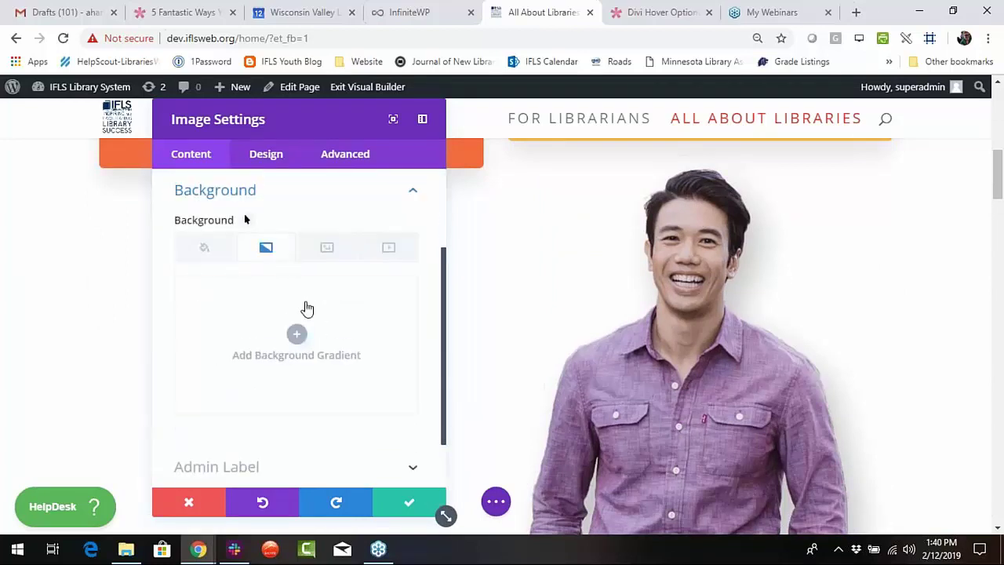
click(296, 337)
scroll(298, 339, up, 3)
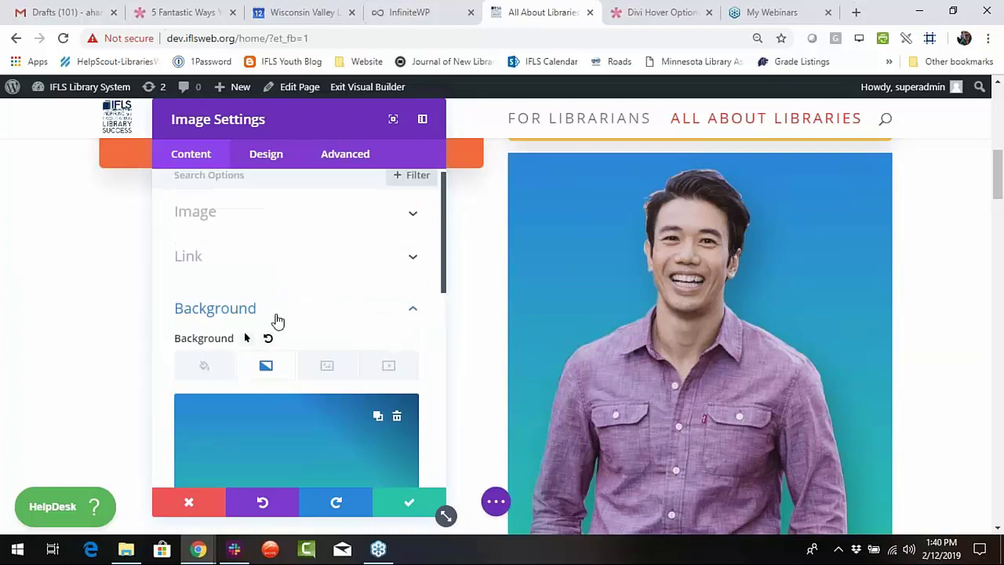
Apply the first box shadow preset to the image and enable hover values for the shadow's horizontal position.
click(274, 155)
scroll(316, 357, down, 2)
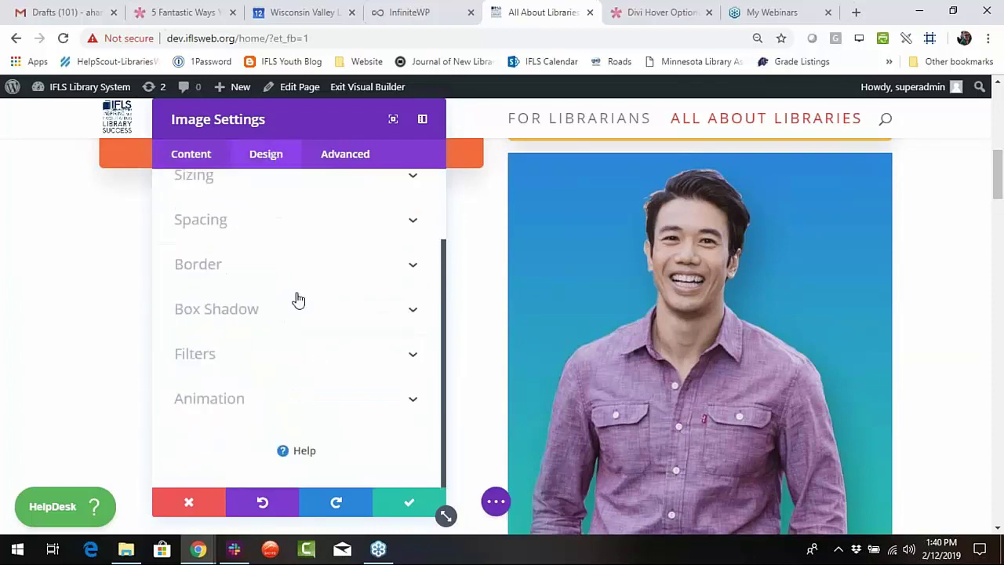
click(295, 304)
click(263, 259)
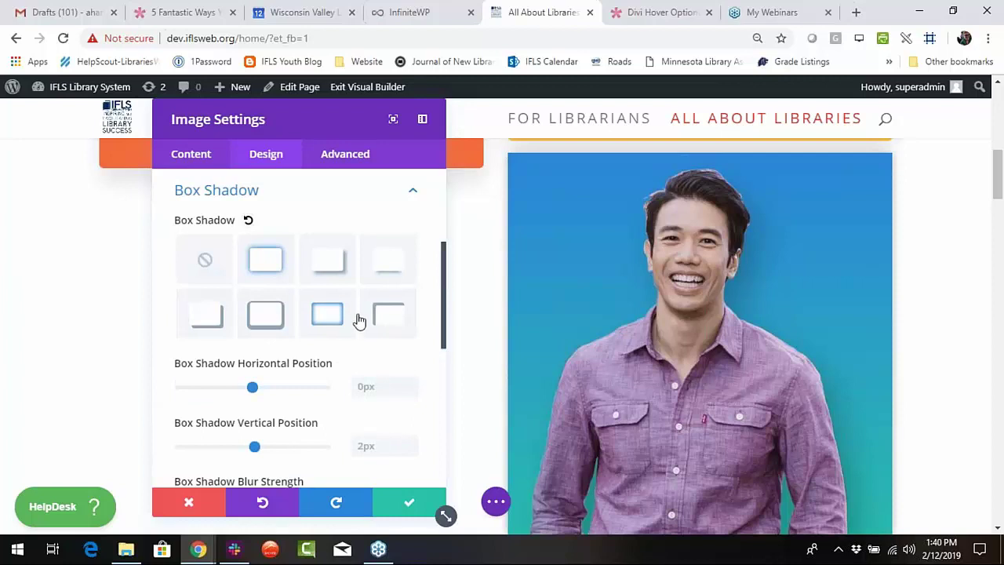
mouse_move(255, 393)
mouse_down()
mouse_move(304, 394)
mouse_move(168, 395)
mouse_move(252, 388)
mouse_up()
scroll(343, 363, down, 3)
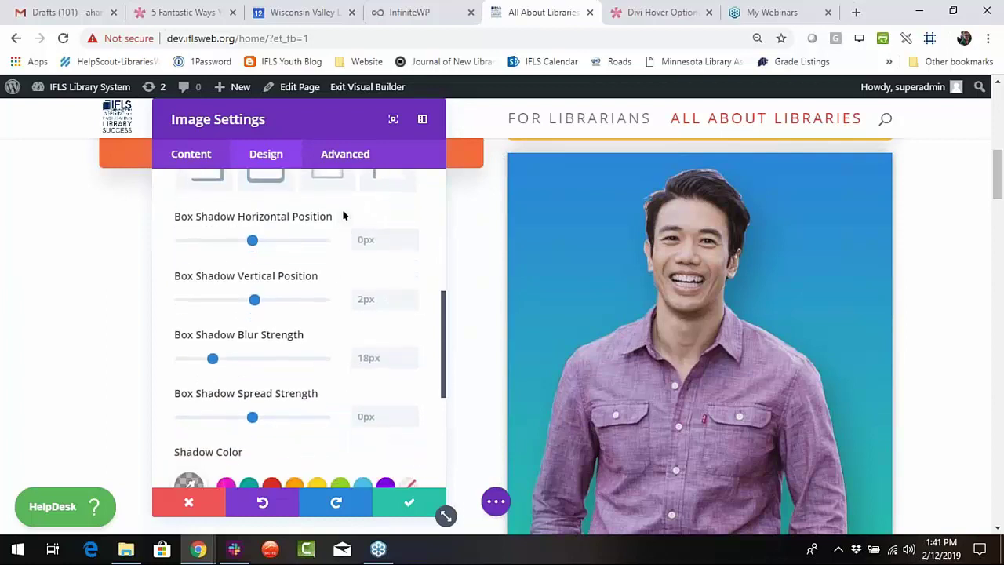
click(345, 216)
click(350, 246)
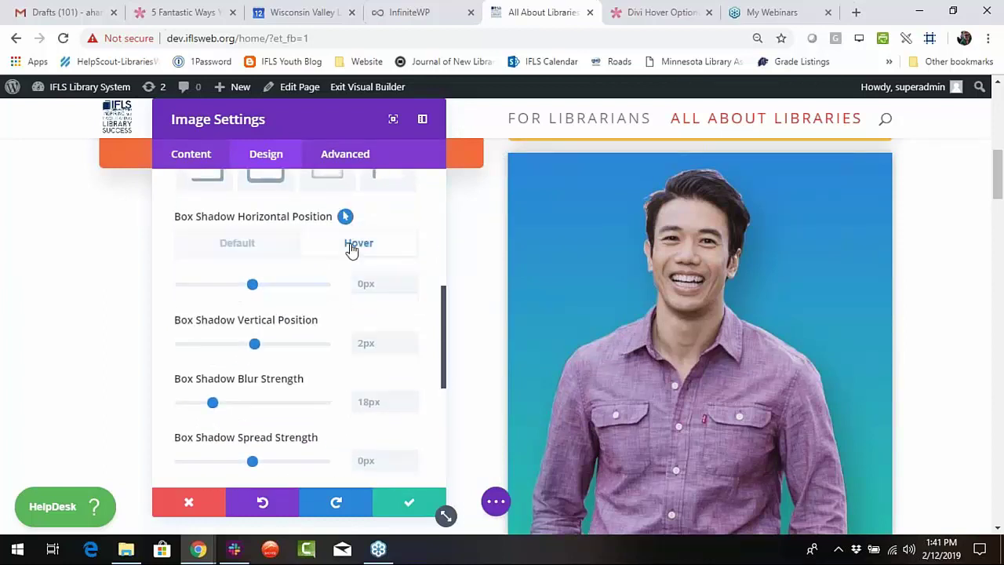
Try a 17px hover value for the box shadow's horizontal position, then reset it.
drag(252, 284, 267, 284)
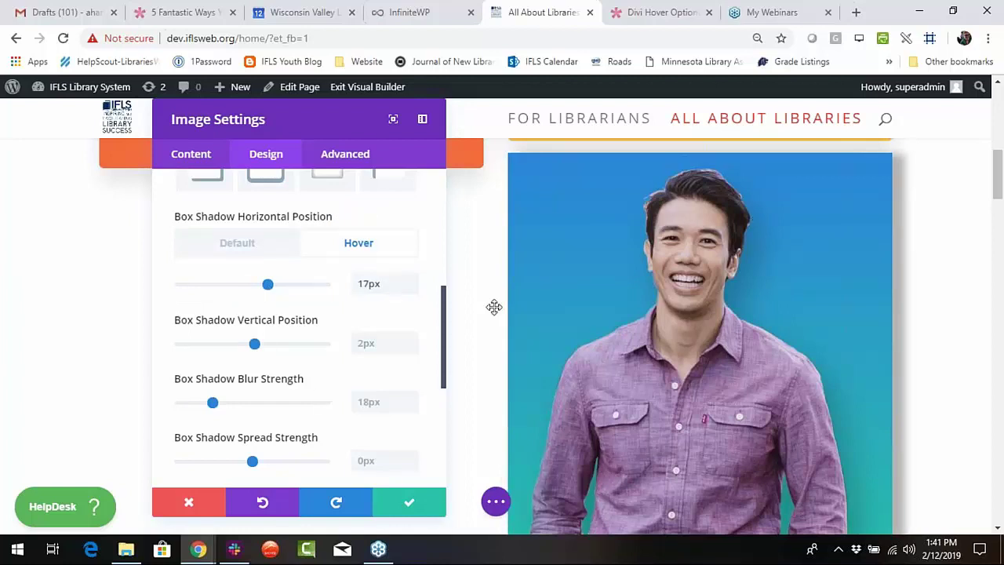
scroll(316, 332, down, 2)
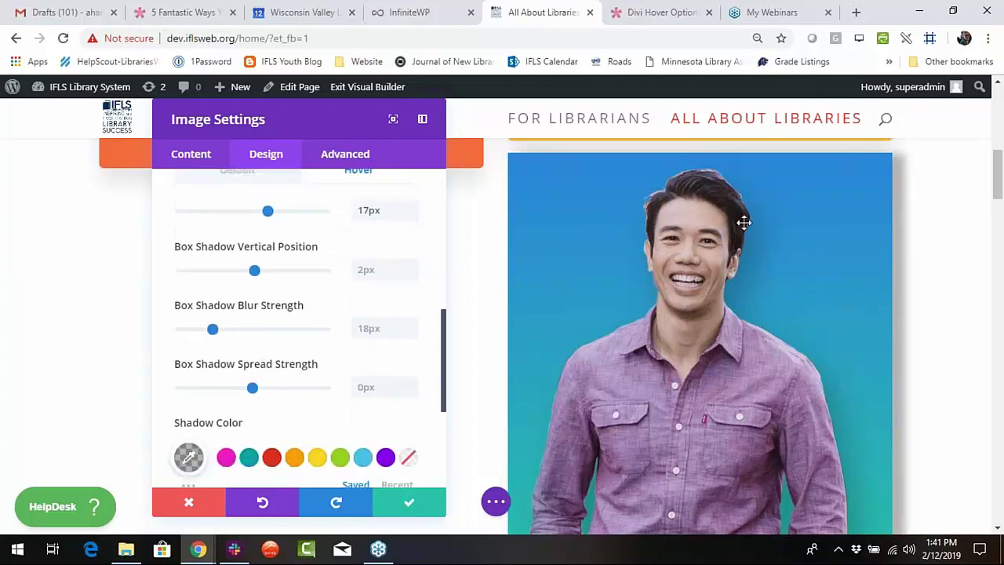
scroll(329, 209, up, 2)
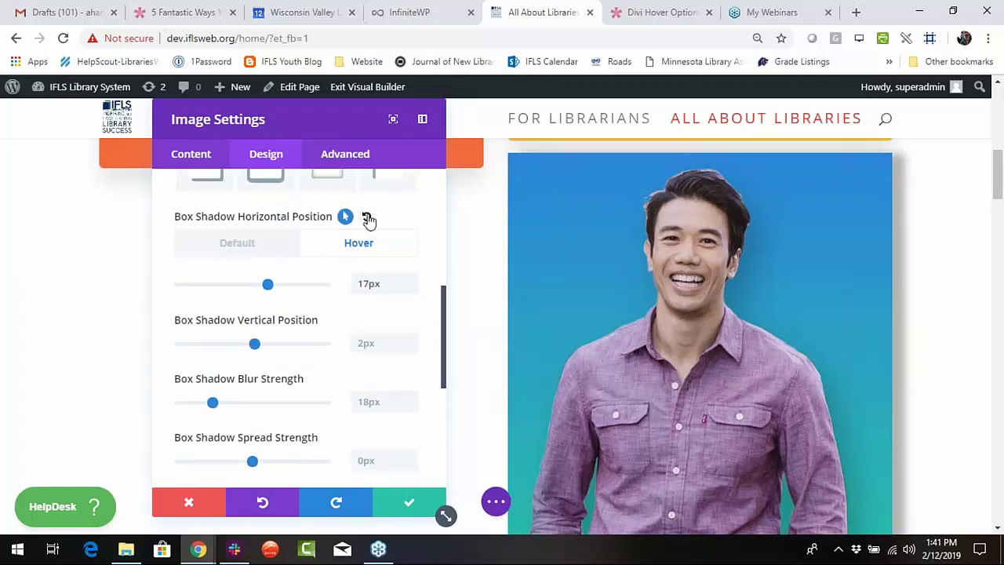
click(367, 218)
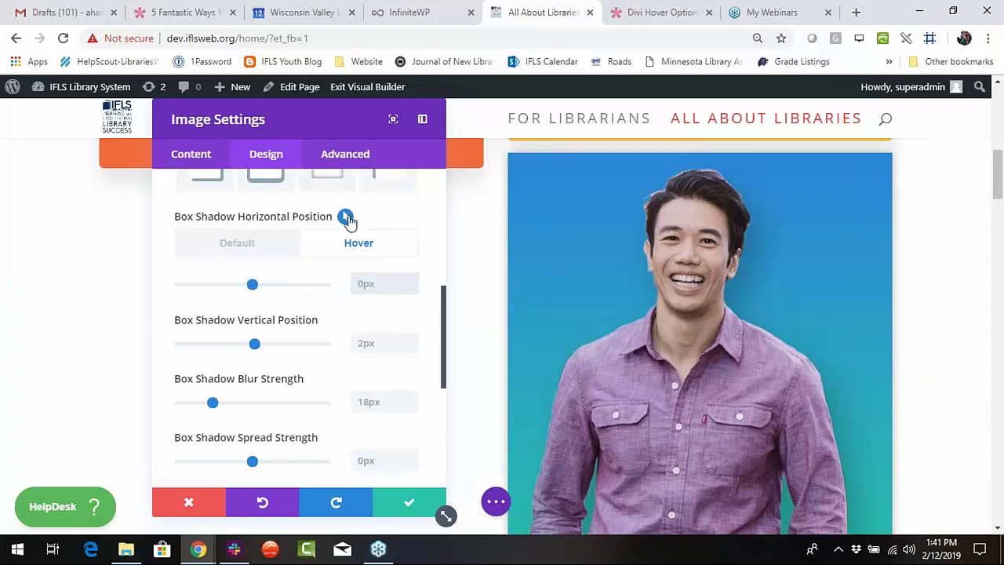
Set the box shadow's horizontal position on hover to 5px and its vertical position to 5px.
click(352, 346)
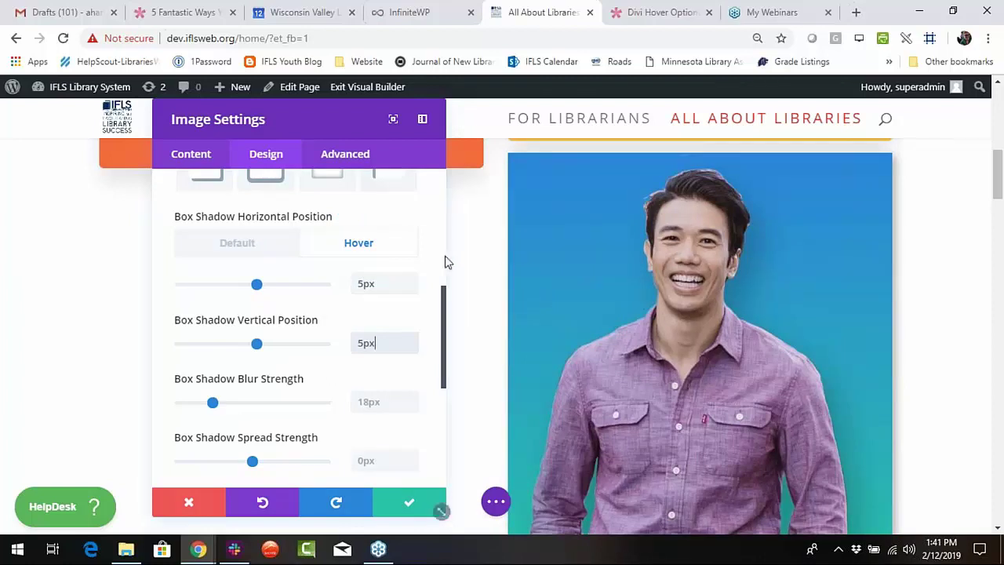
scroll(375, 364, down, 2)
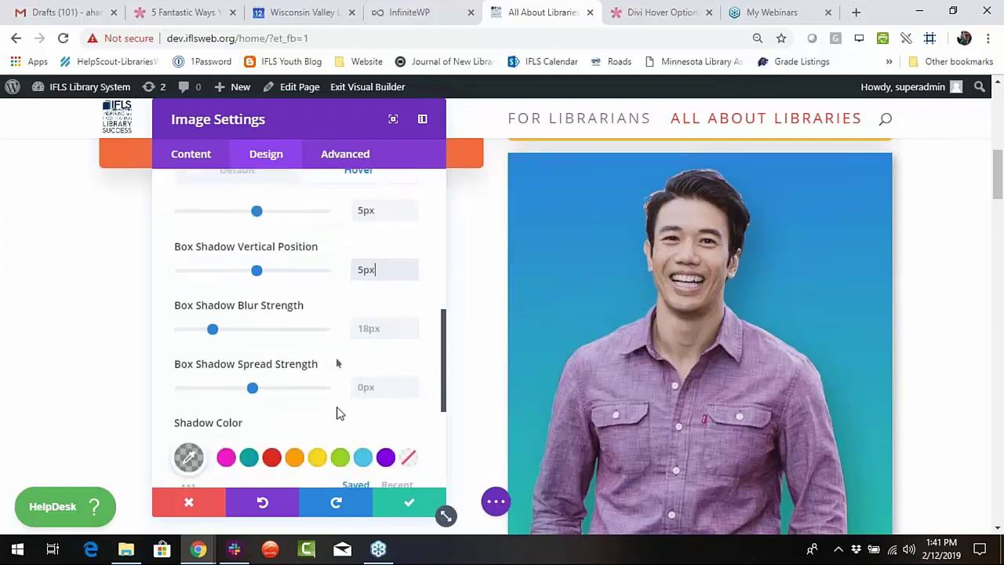
scroll(330, 392, down, 4)
scroll(330, 389, down, 2)
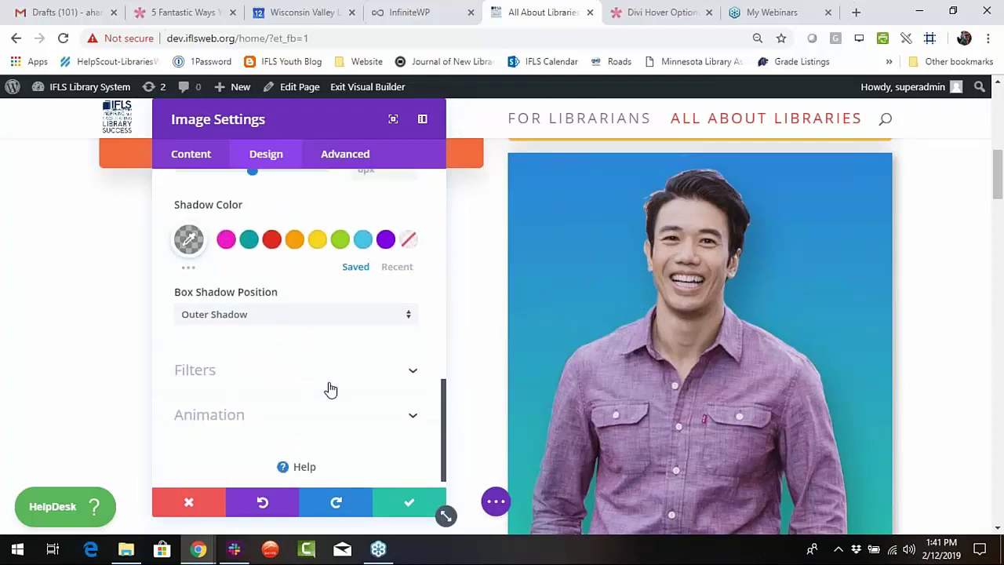
Examine the animation styles and the other design option groups available for the image.
click(231, 402)
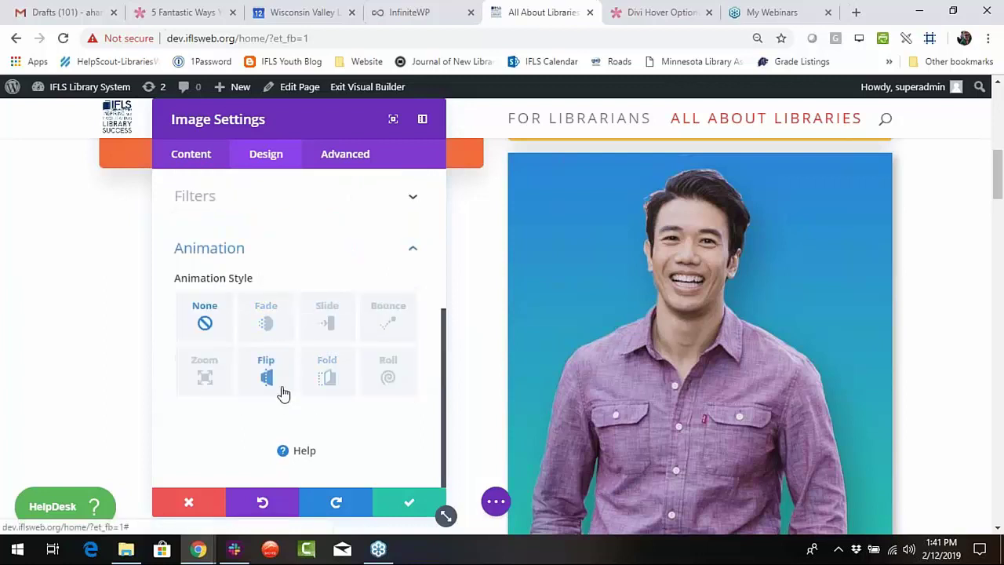
scroll(284, 389, up, 10)
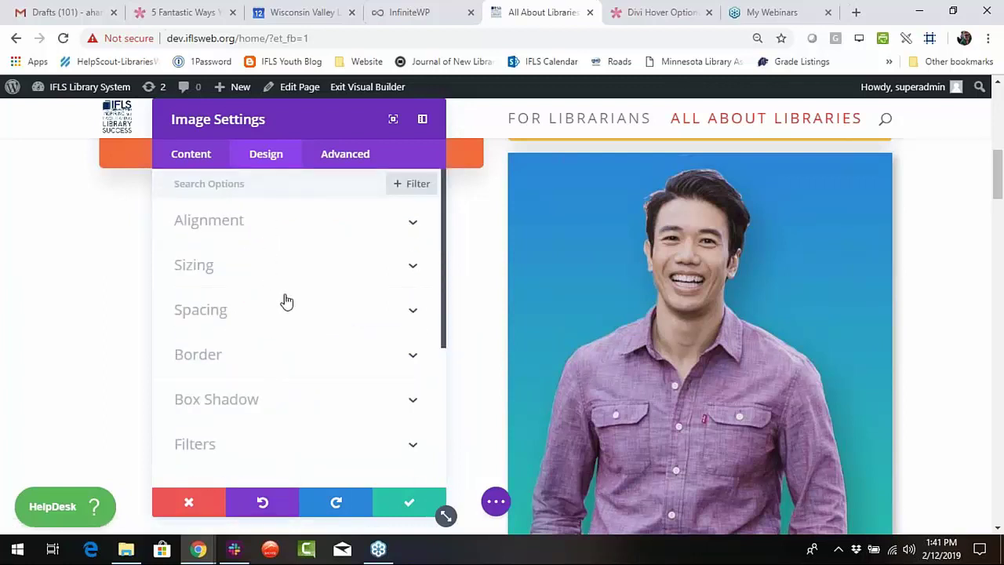
scroll(291, 310, down, 2)
scroll(289, 287, up, 2)
Set the image width to 75% with Force Fullwidth off, and center the module in its column.
click(279, 270)
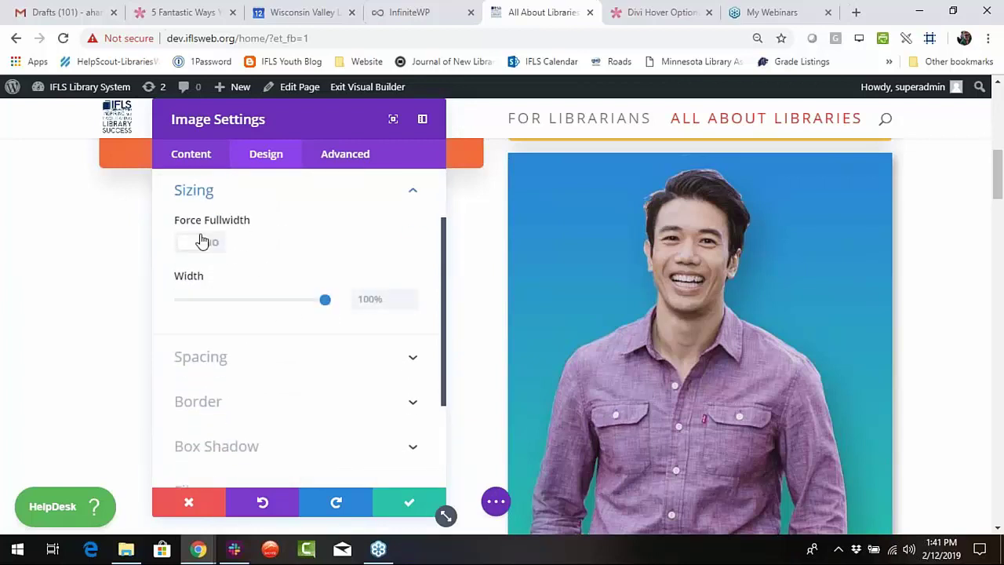
click(201, 242)
click(213, 244)
drag(325, 302, 291, 304)
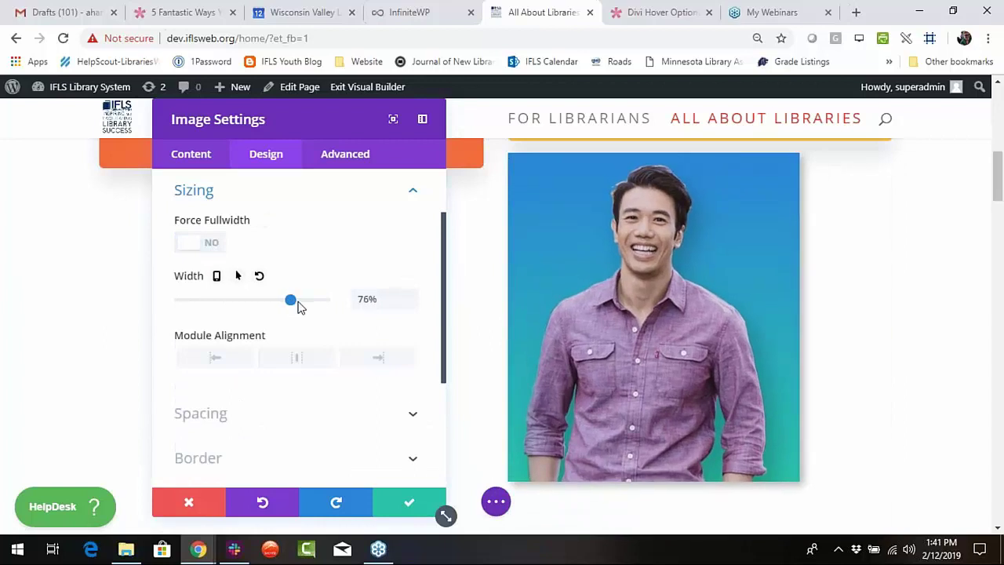
drag(354, 299, 302, 299)
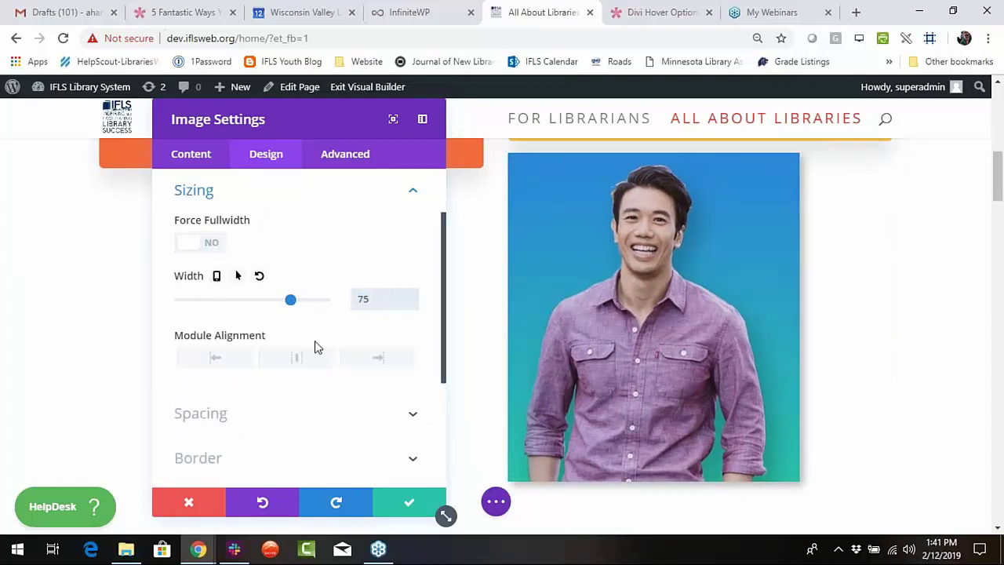
text(75)
click(299, 360)
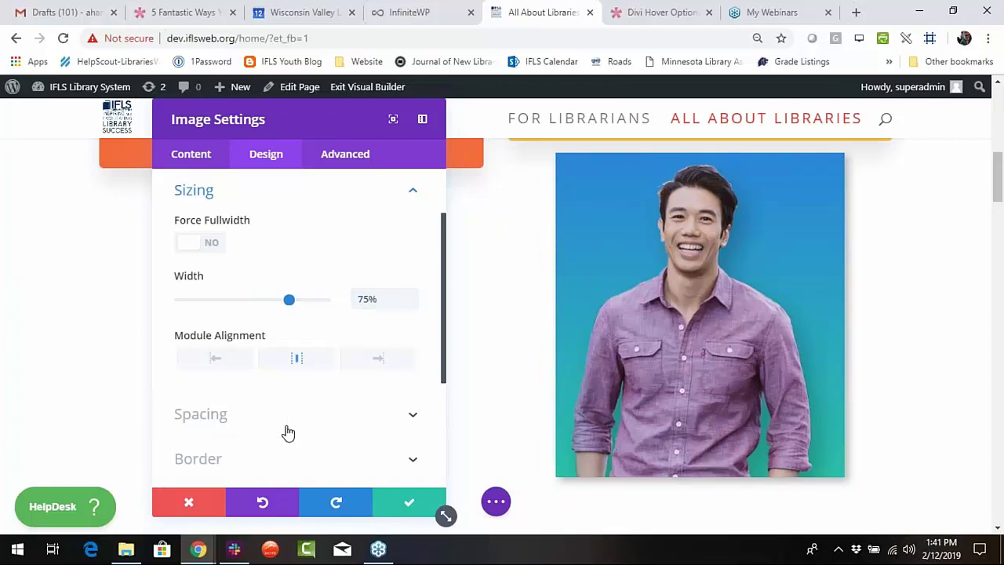
scroll(317, 447, down, 3)
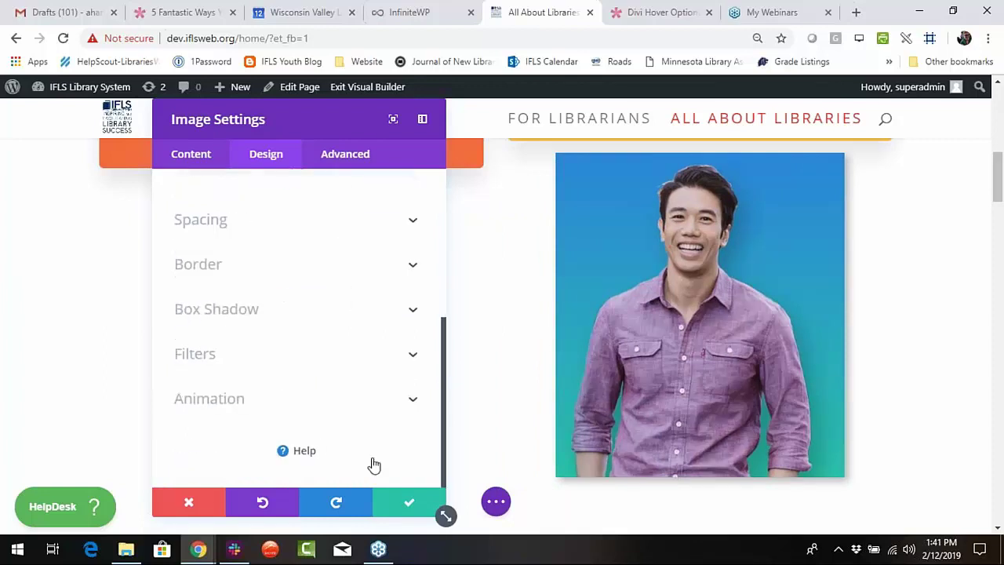
Save the image settings, and reopen them to examine the content options and the Admin Label field.
click(407, 504)
mouse_move(816, 305)
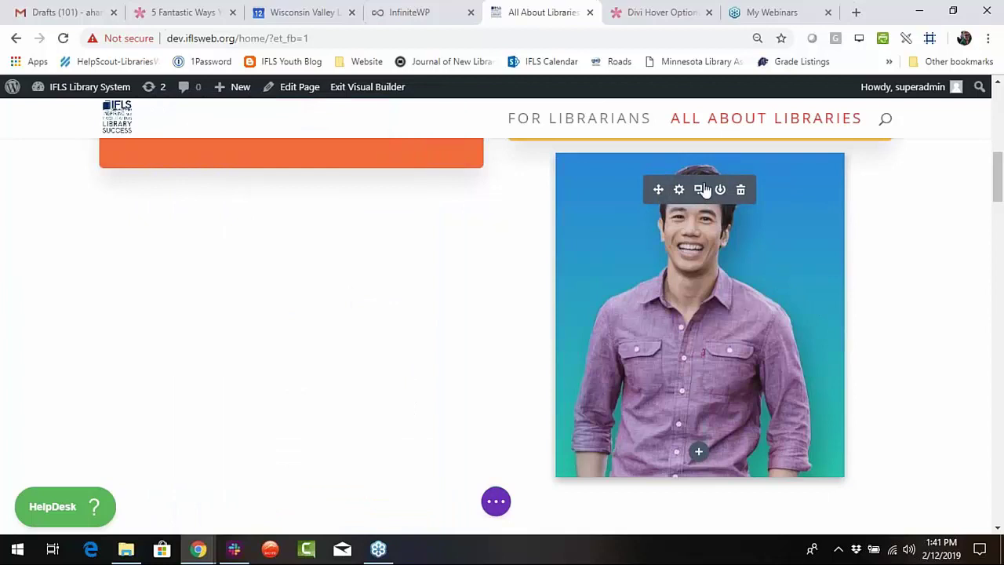
click(679, 190)
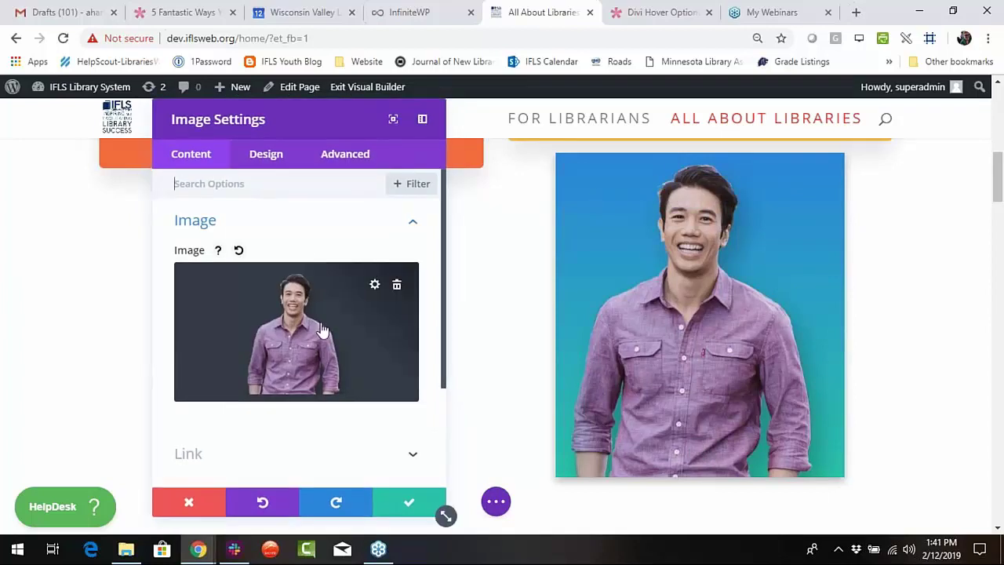
scroll(319, 368, down, 2)
scroll(319, 368, down, 1)
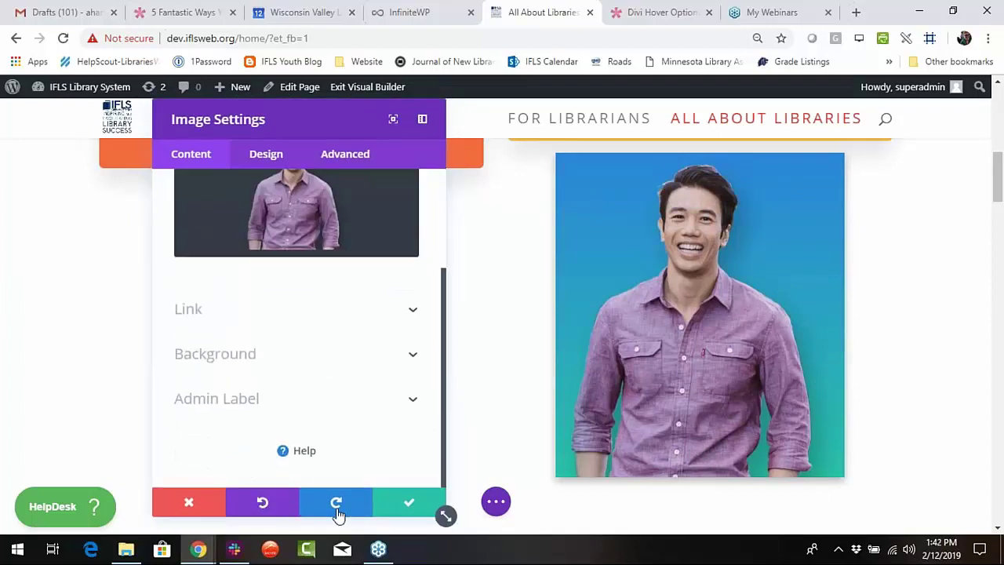
click(349, 403)
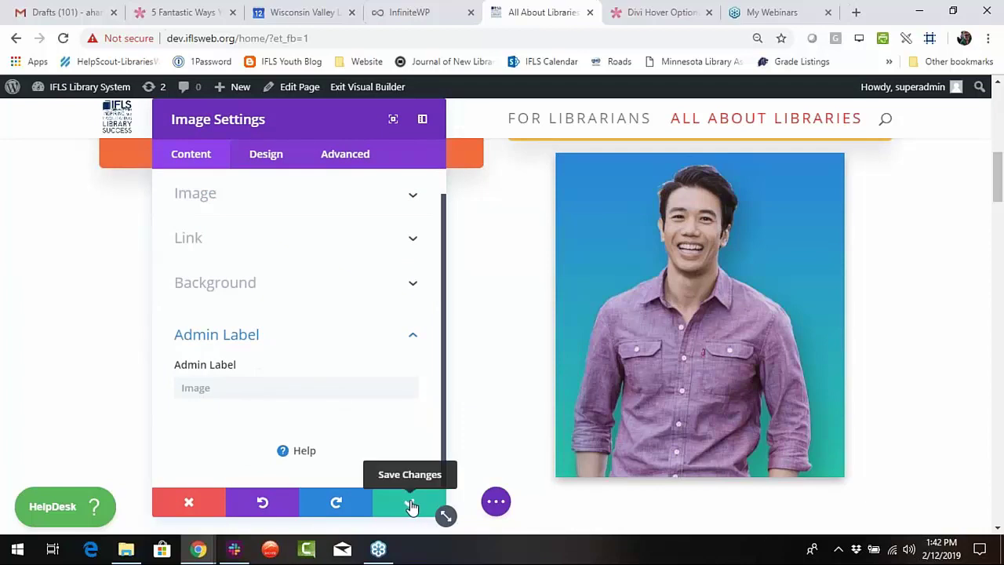
click(193, 505)
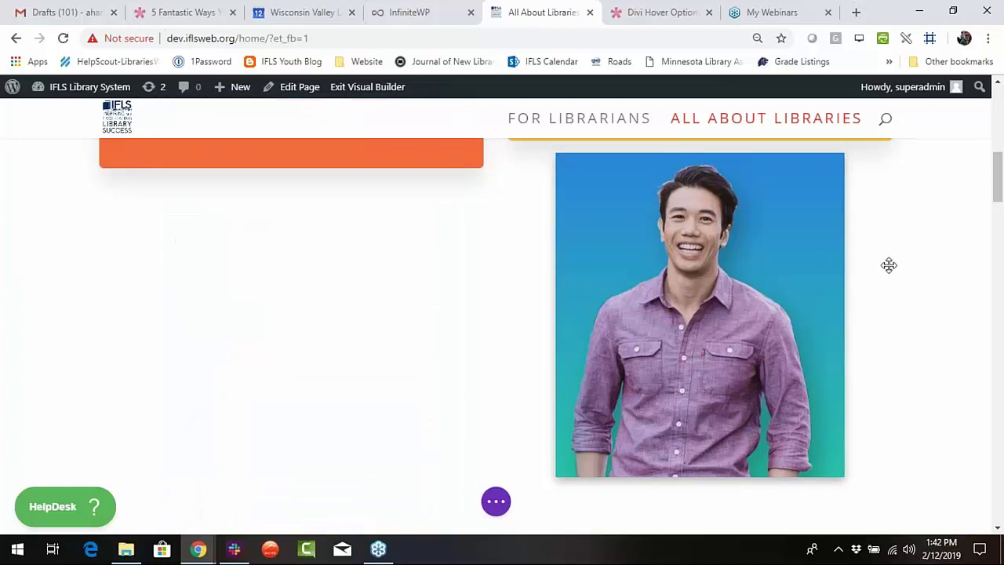
Delete the Image module from the page, and leave the Visual Builder for the site dashboard, saving the page changes.
mouse_move(780, 207)
click(740, 192)
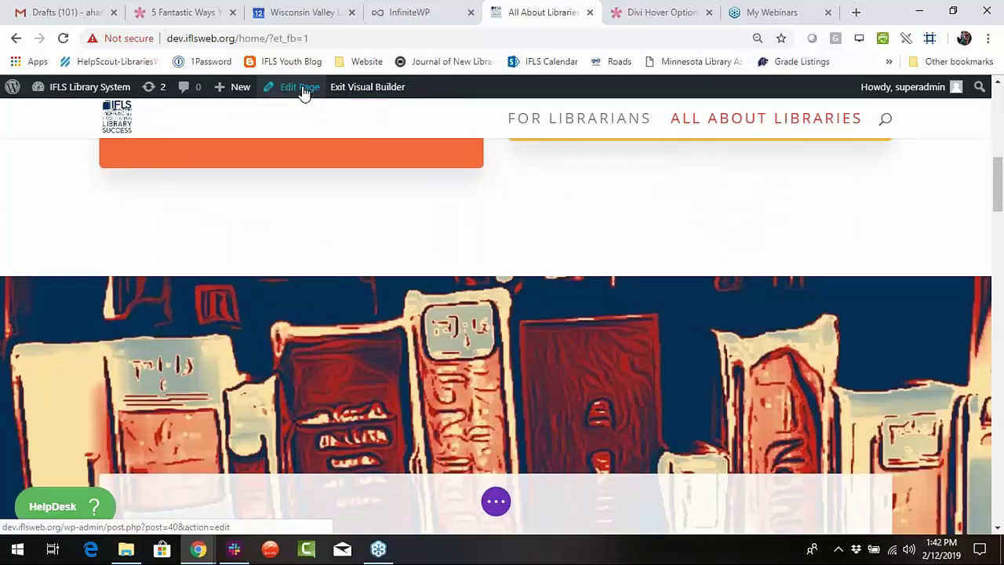
click(61, 90)
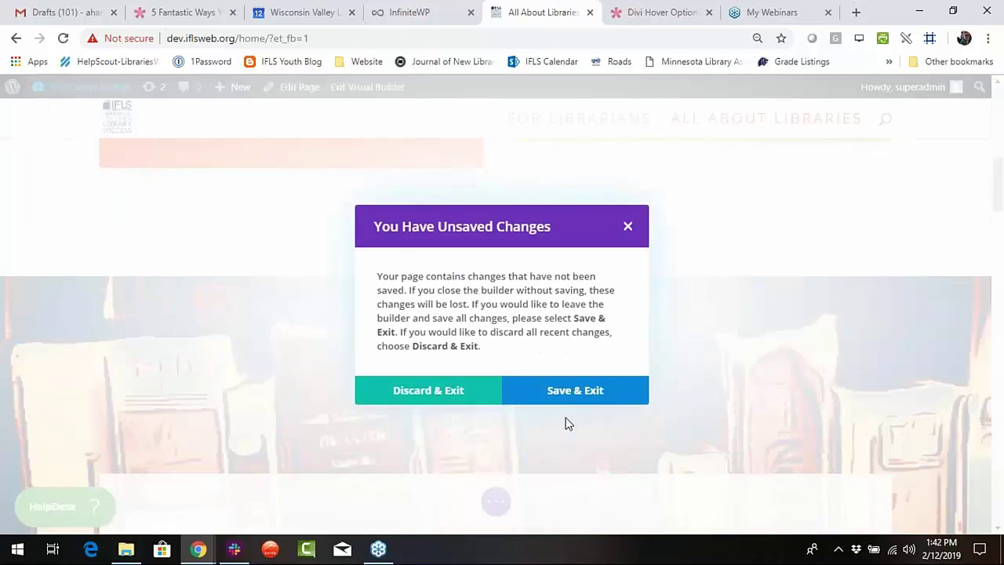
click(575, 398)
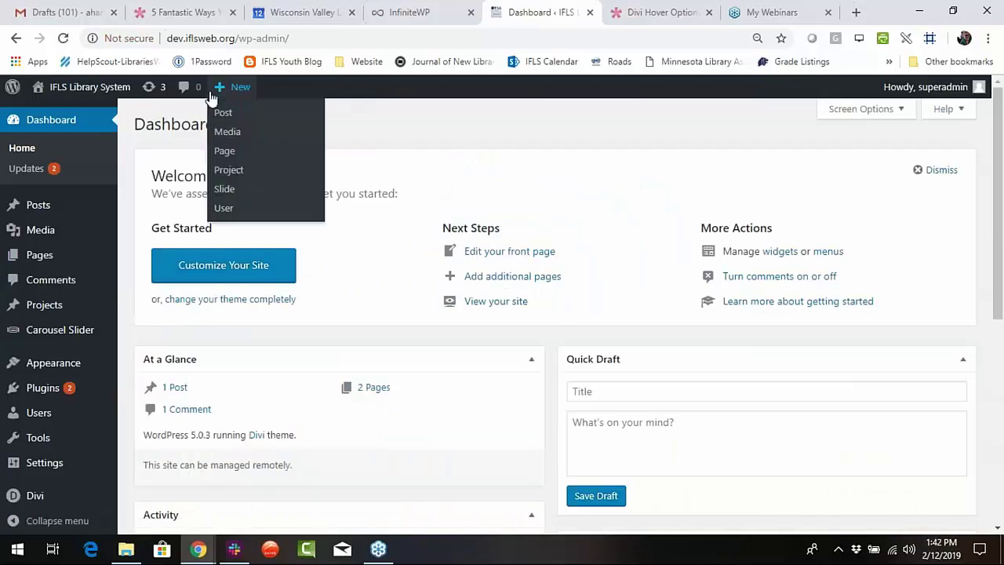
Open the For Librarians page in the default WordPress editor and switch it to the Divi Builder.
click(116, 88)
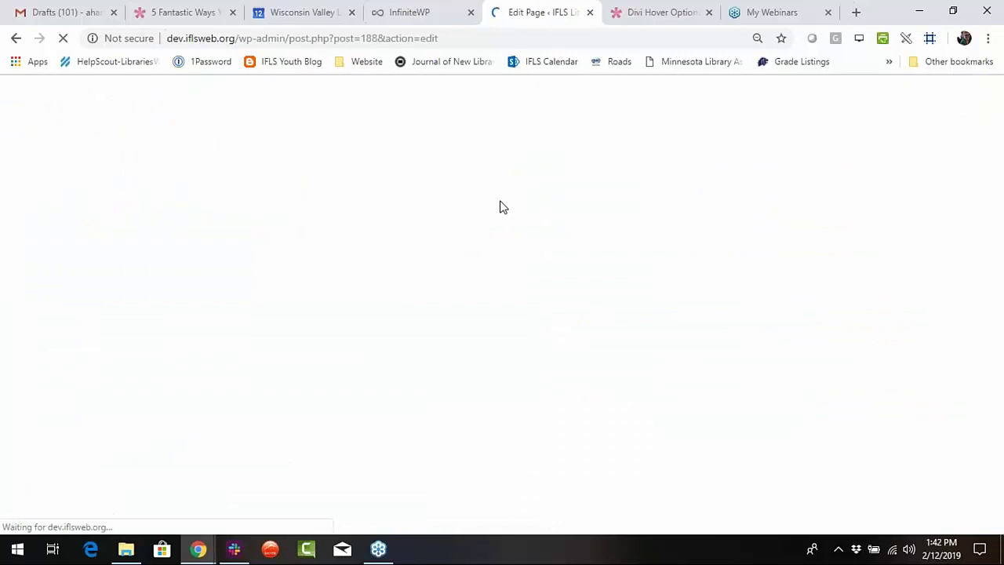
click(295, 124)
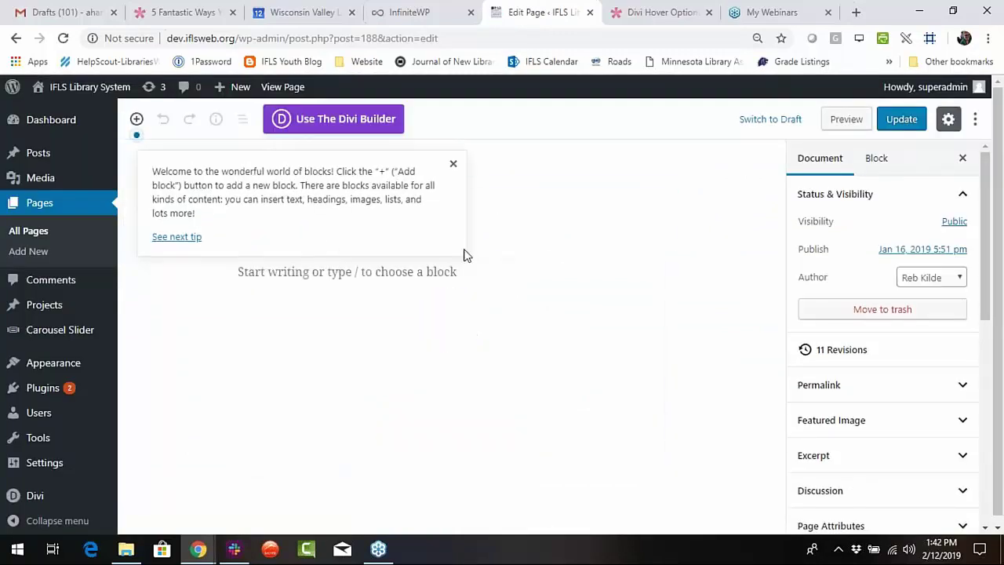
click(454, 164)
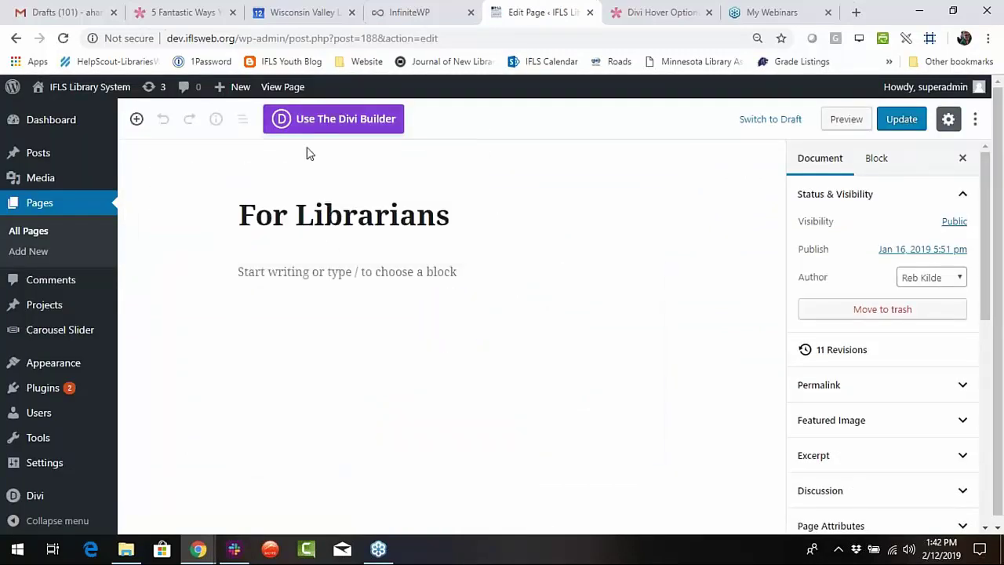
click(338, 124)
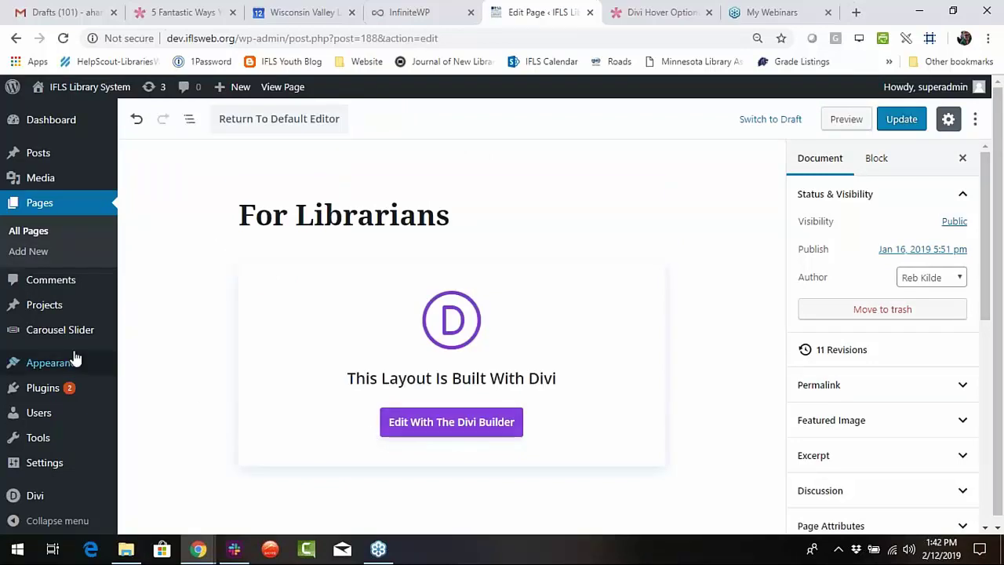
Enable the Classic Editor in the advanced Builder settings of Divi's Theme Options, and save the changes.
mouse_move(58, 500)
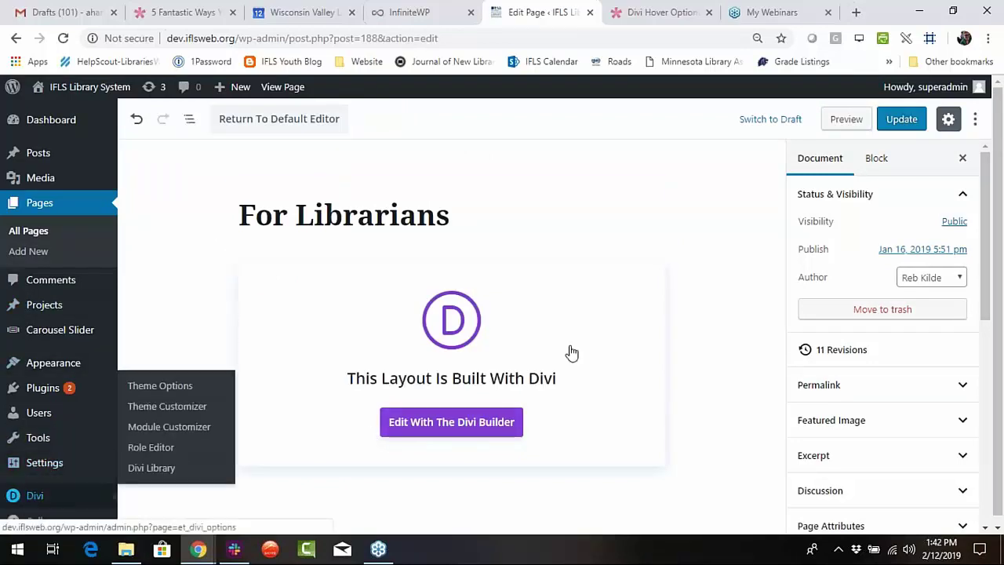
click(574, 122)
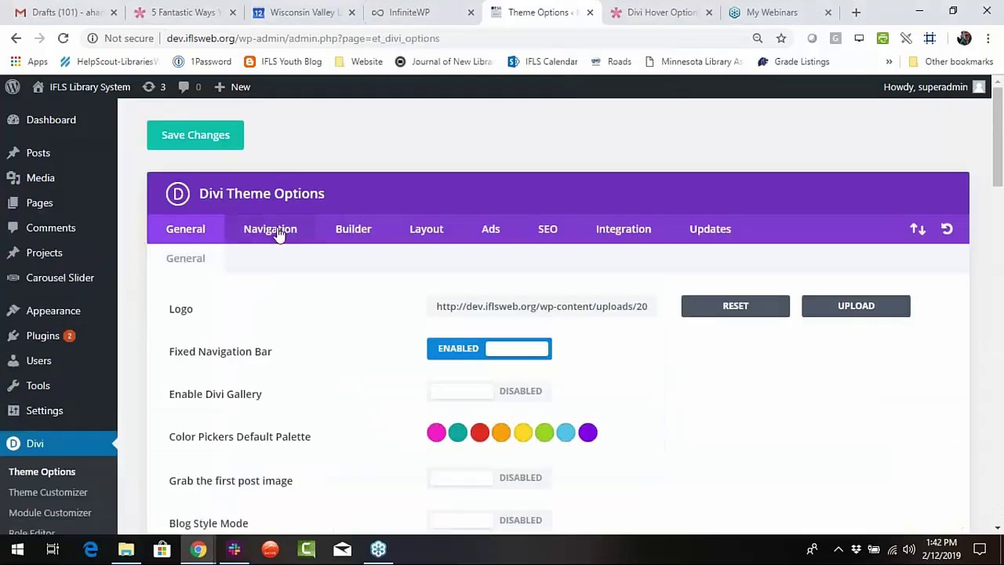
click(348, 230)
click(308, 267)
scroll(416, 416, down, 1)
click(476, 397)
click(195, 478)
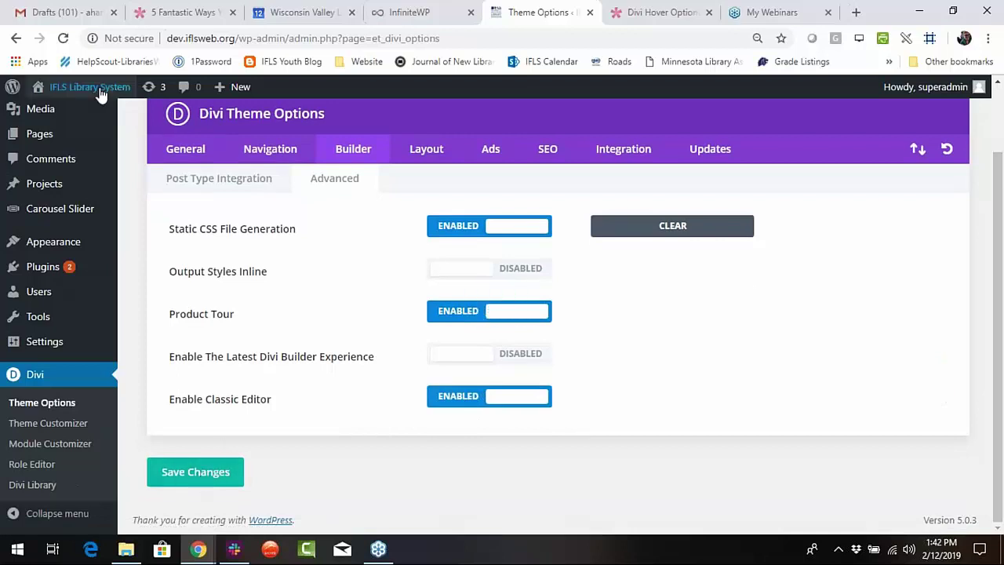
Go to the All About Libraries page on the site and open it in the back-end page editor.
click(101, 92)
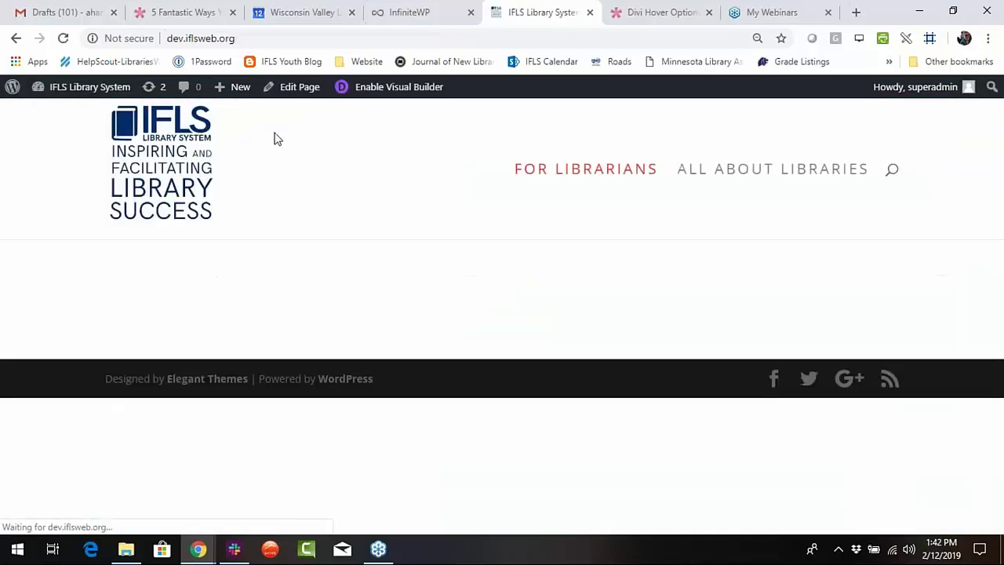
click(729, 174)
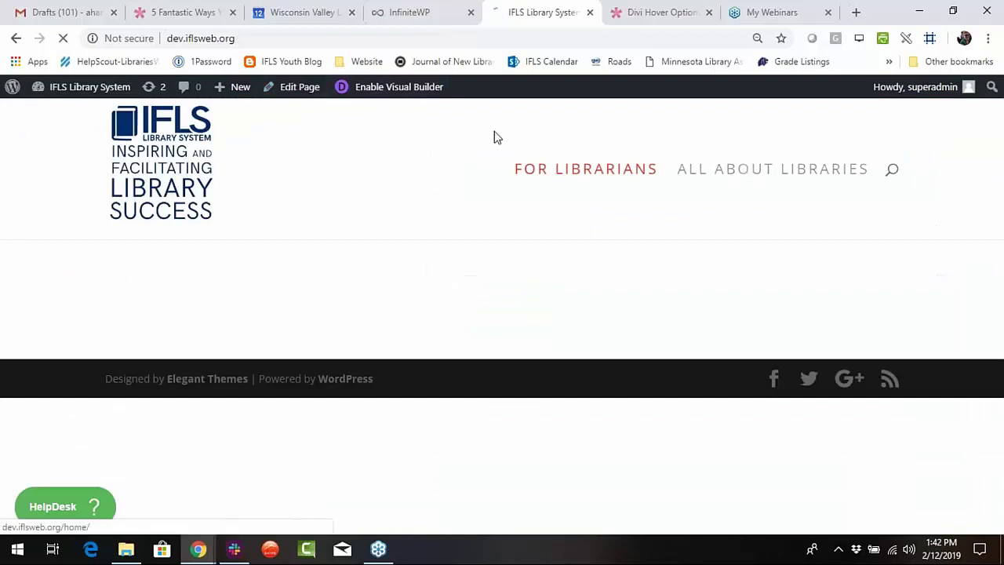
click(293, 92)
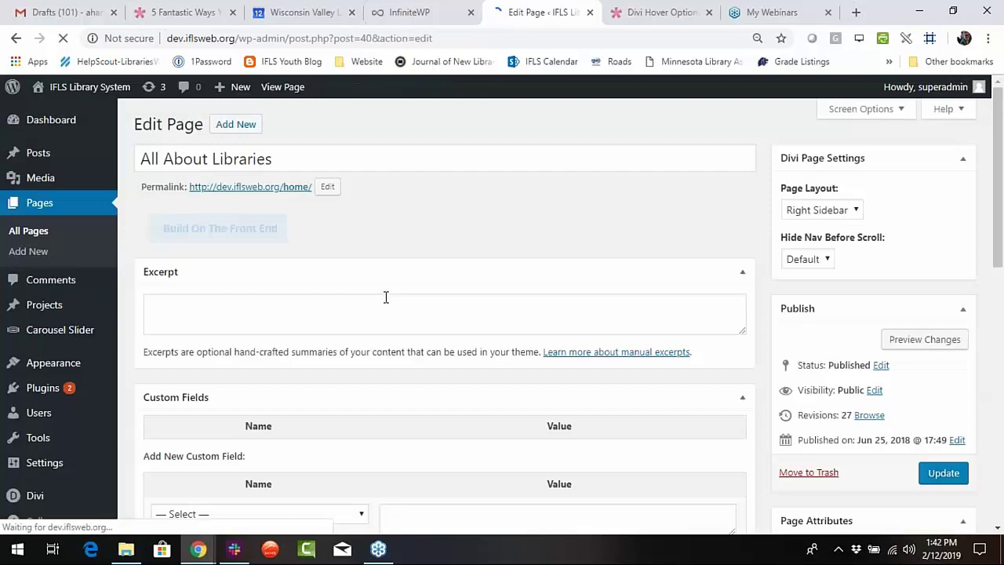
Insert an Image module below the third Juice Type module in the three-column row.
scroll(380, 310, down, 3)
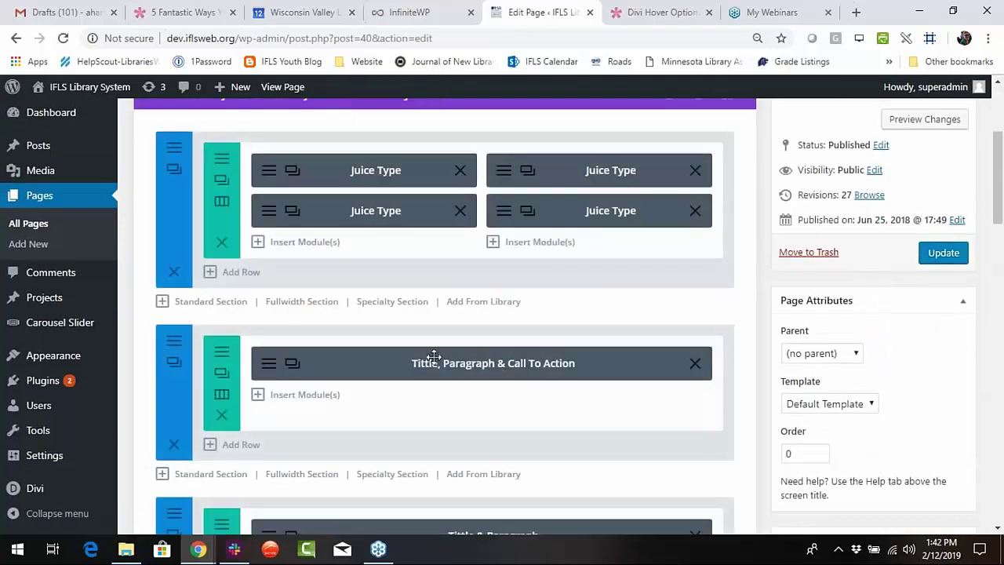
scroll(494, 372, down, 5)
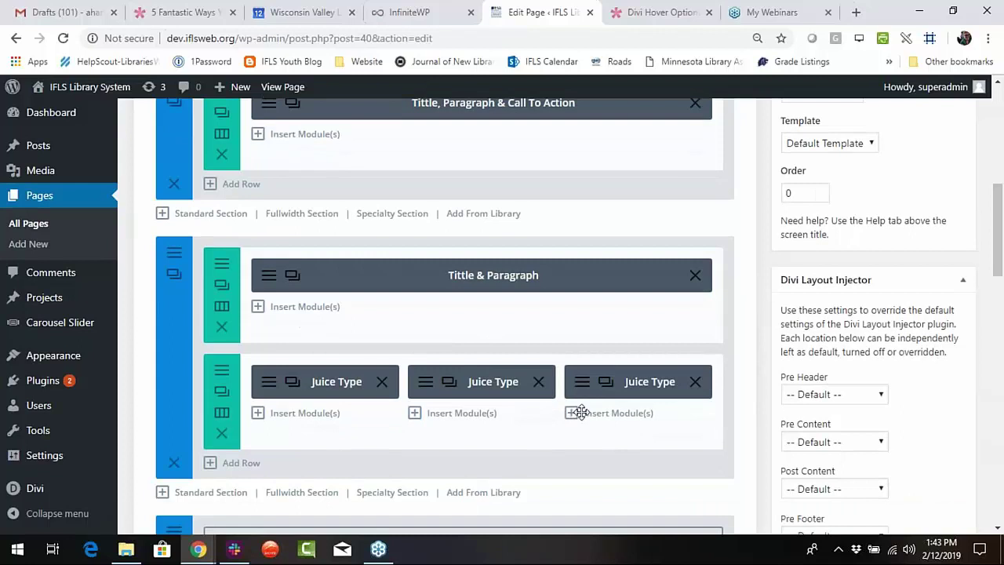
click(581, 412)
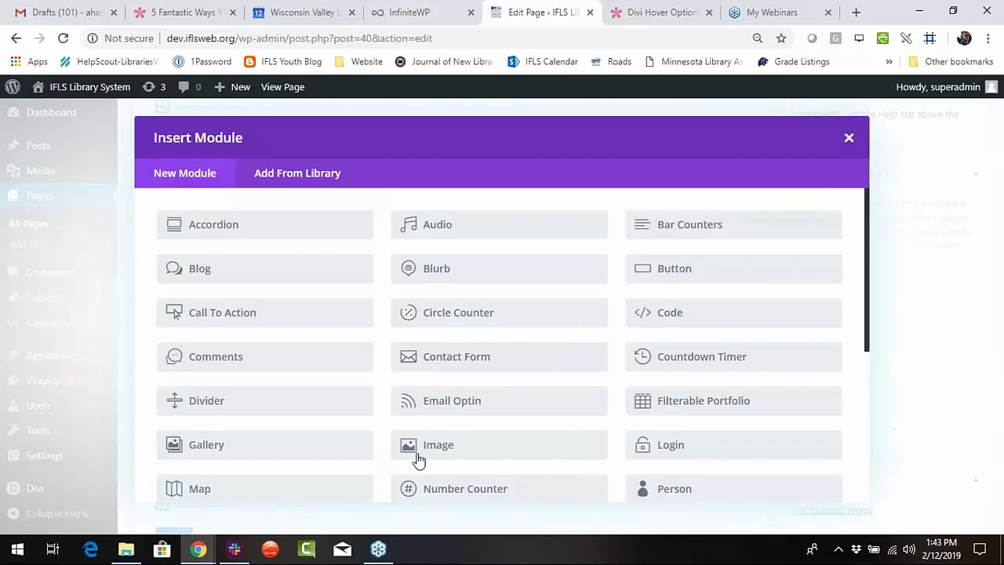
click(399, 441)
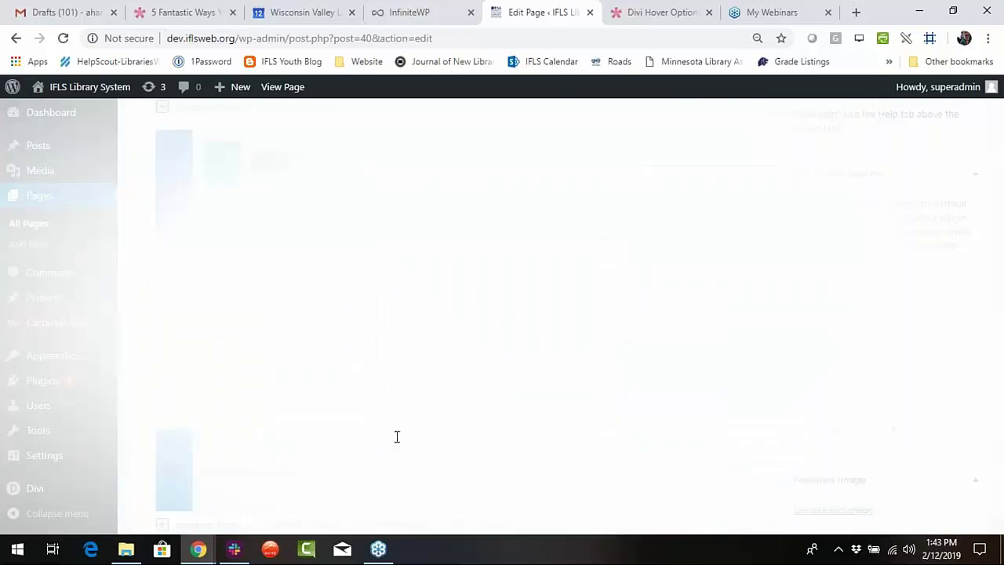
Save the Image module to the Divi Library under a template name, without making it global.
scroll(435, 284, down, 3)
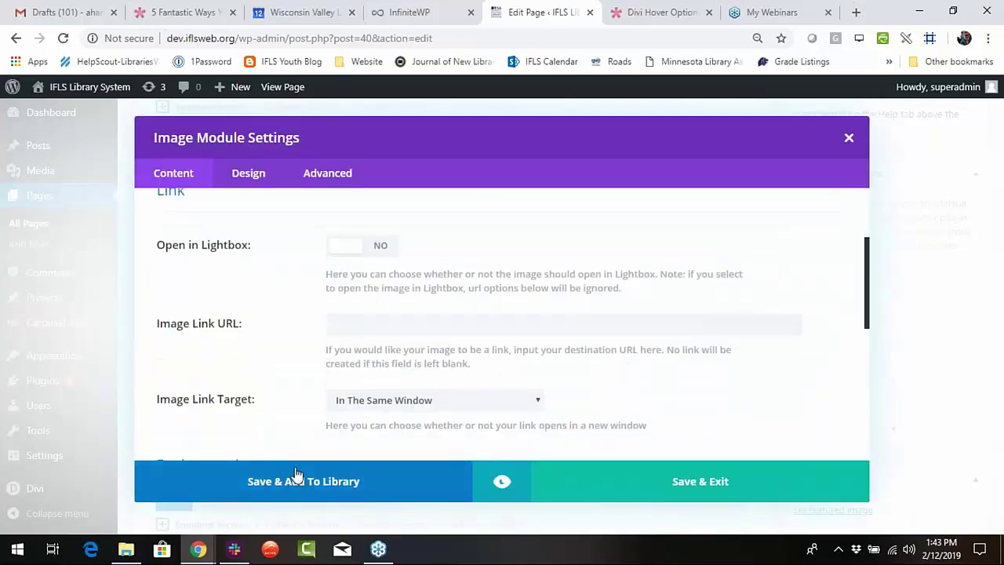
click(272, 482)
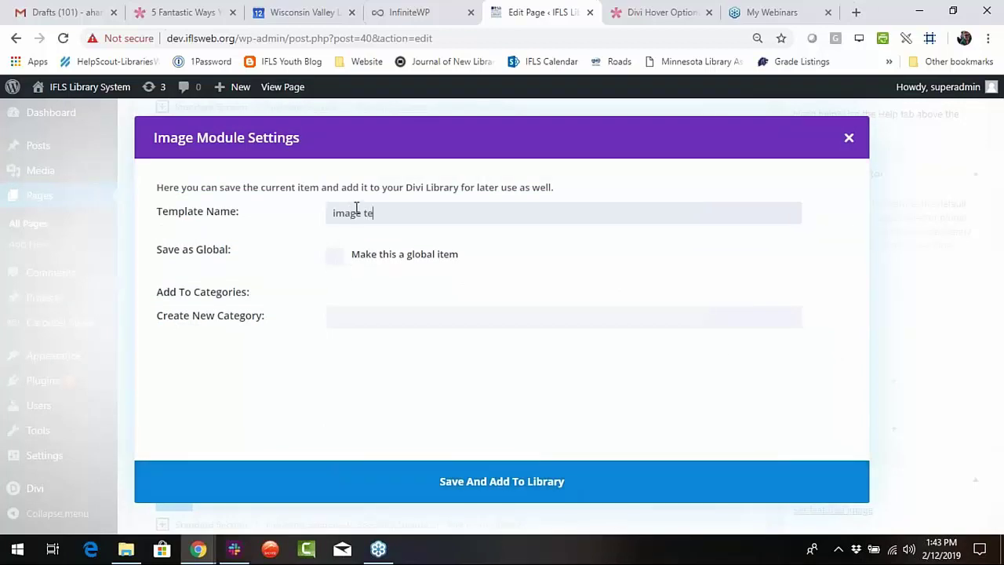
click(531, 482)
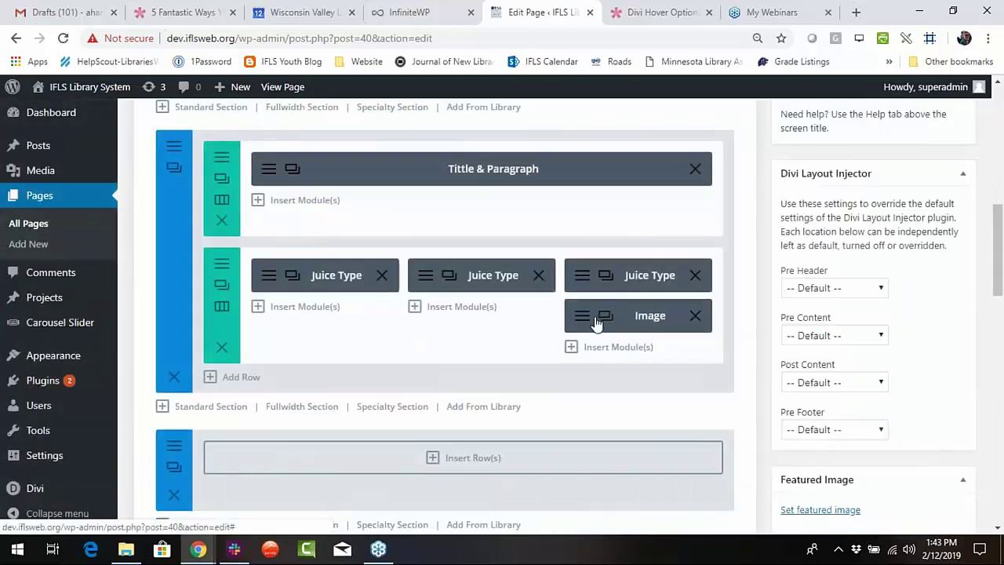
Duplicate the Image module in the third column, and delete the copy.
click(598, 320)
click(697, 357)
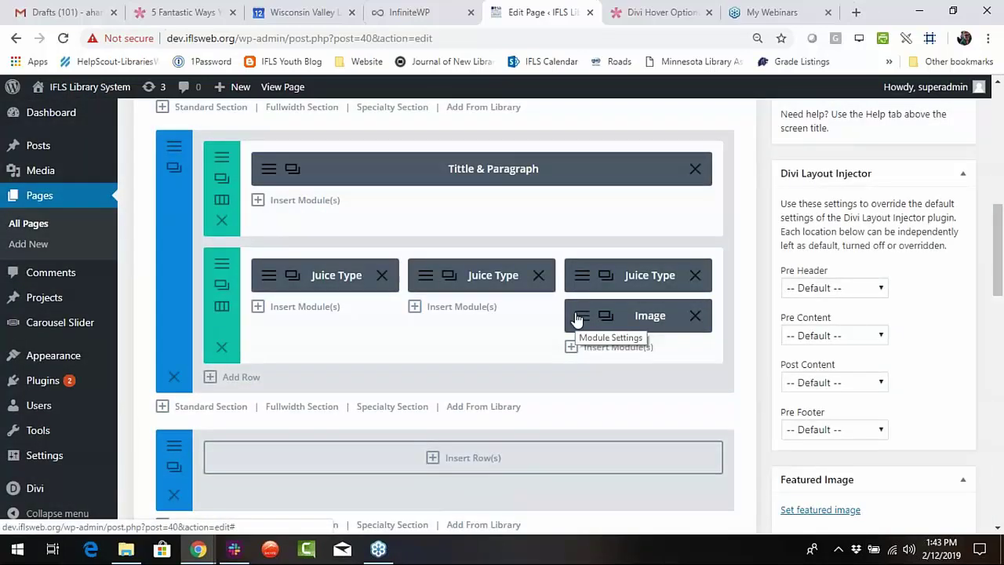
Examine the Image module's content settings, including the image link and the color, image and gradient background options.
click(578, 317)
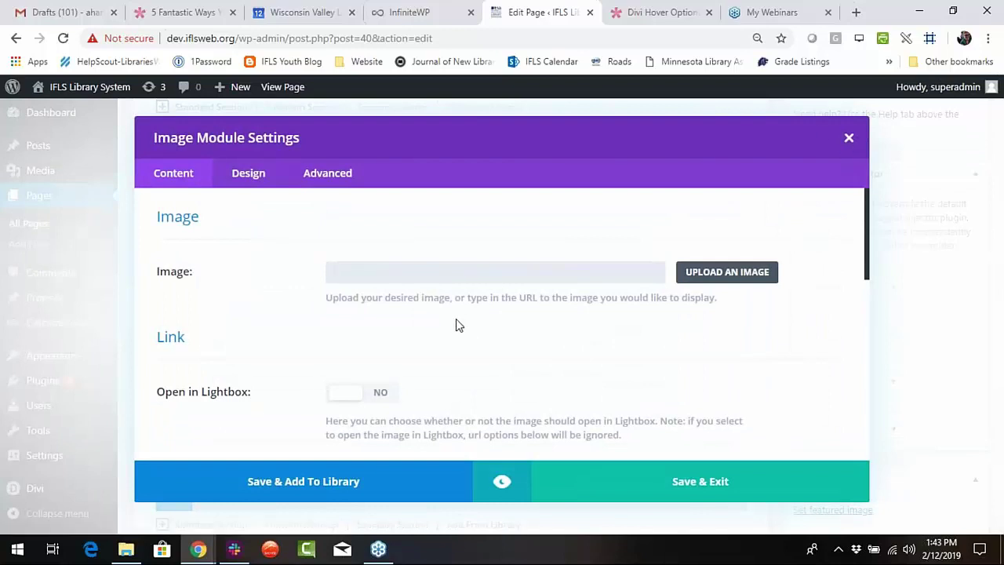
scroll(455, 320, down, 2)
scroll(453, 321, down, 3)
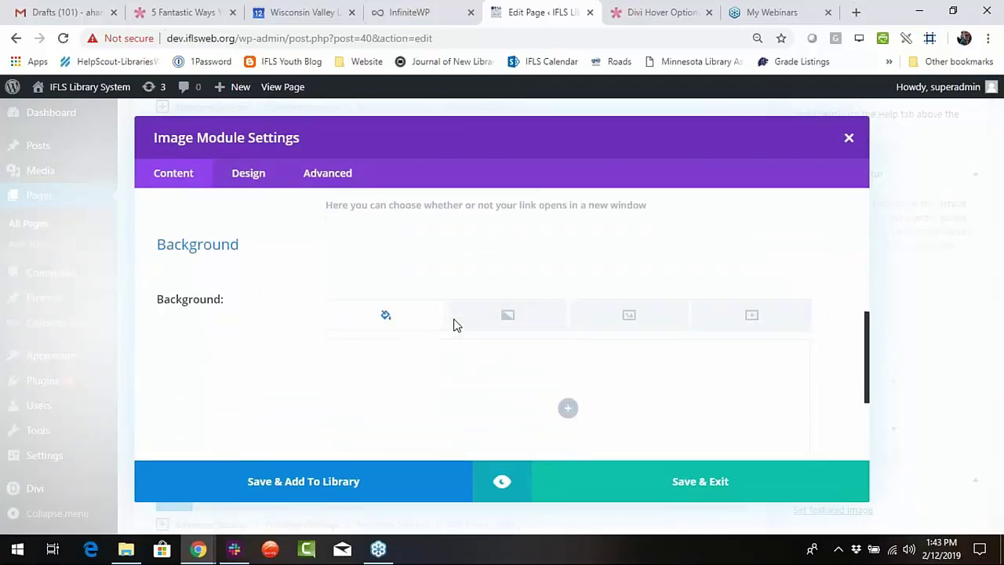
click(566, 407)
click(612, 325)
click(515, 328)
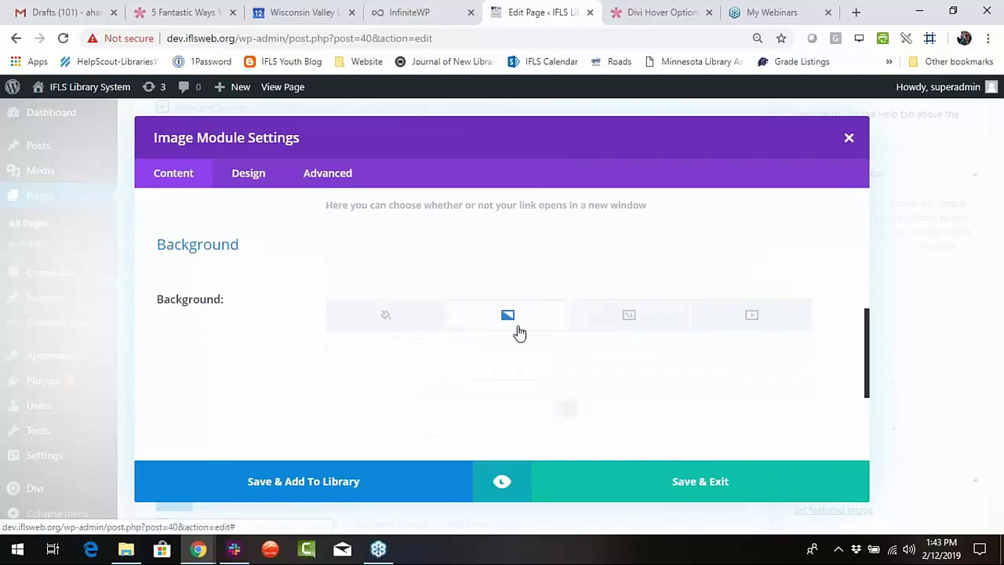
scroll(588, 365, down, 2)
click(568, 266)
scroll(299, 373, up, 8)
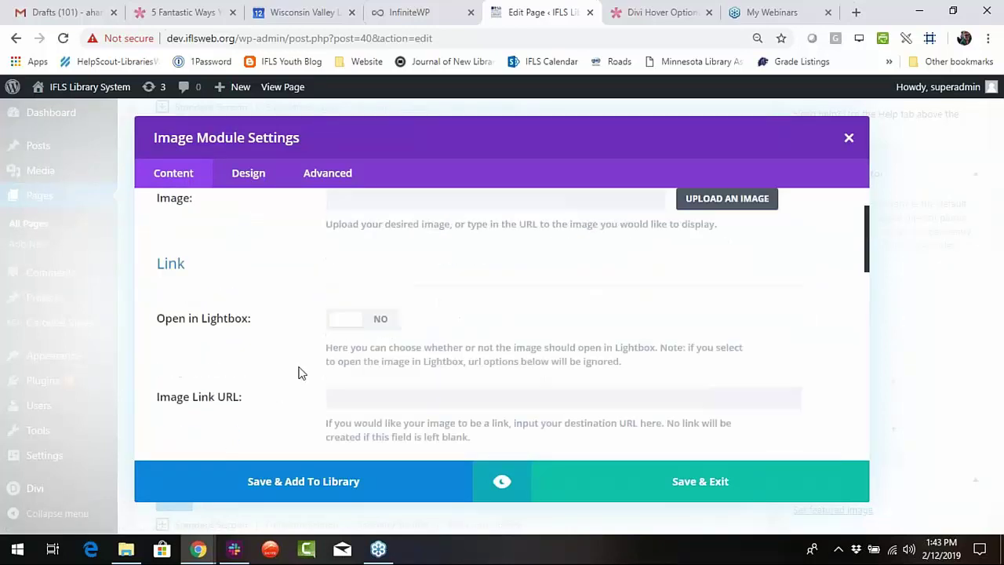
scroll(396, 297, up, 1)
Apply the first box shadow preset in the Image module's design settings, and review its shadow and filter options.
click(245, 179)
scroll(438, 353, down, 8)
scroll(438, 359, down, 10)
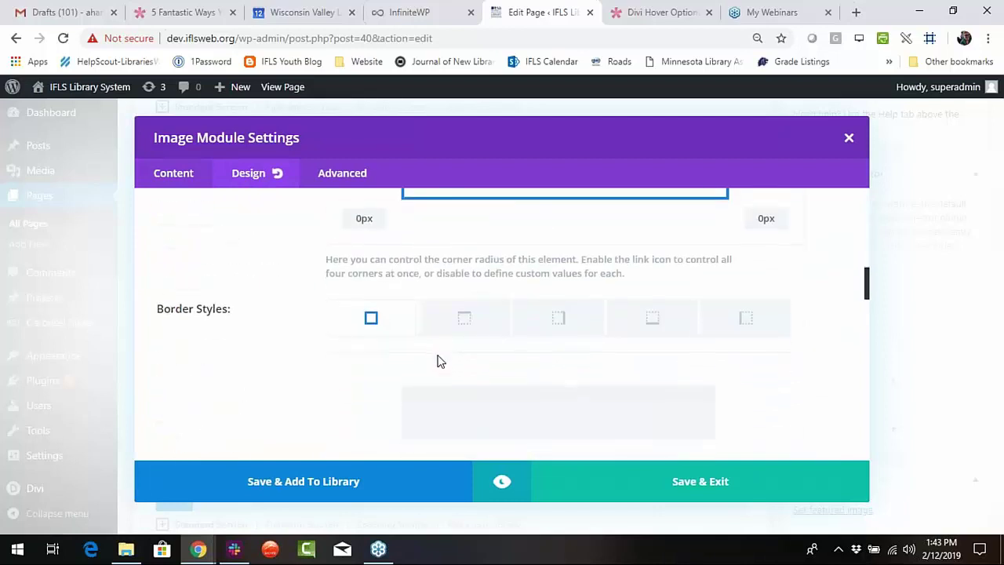
click(516, 208)
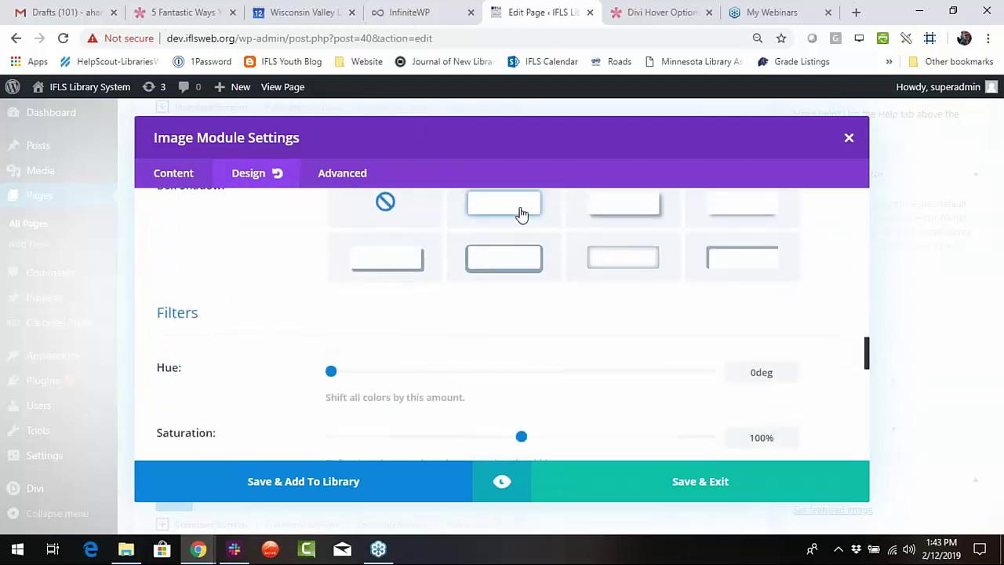
scroll(584, 367, up, 3)
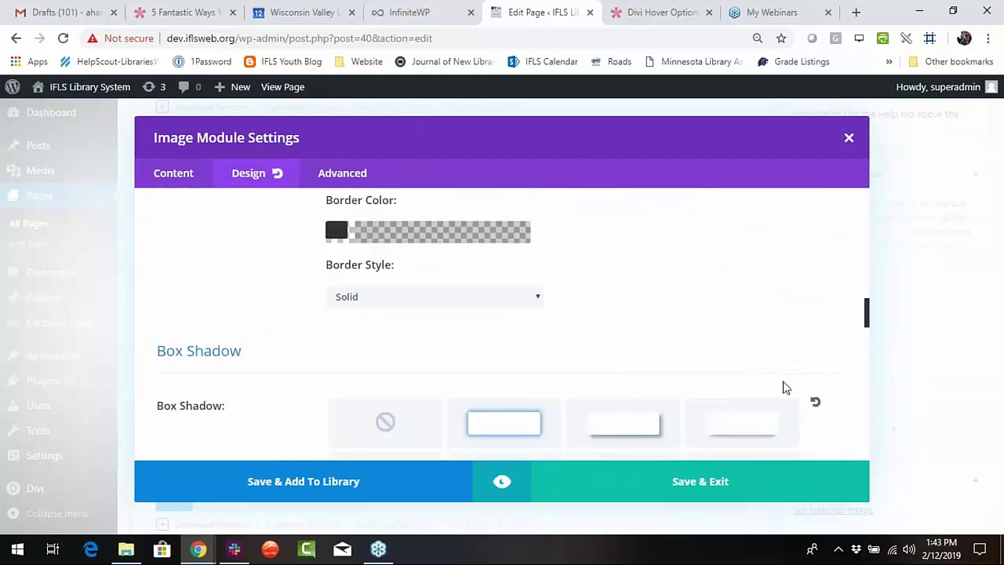
scroll(786, 388, down, 6)
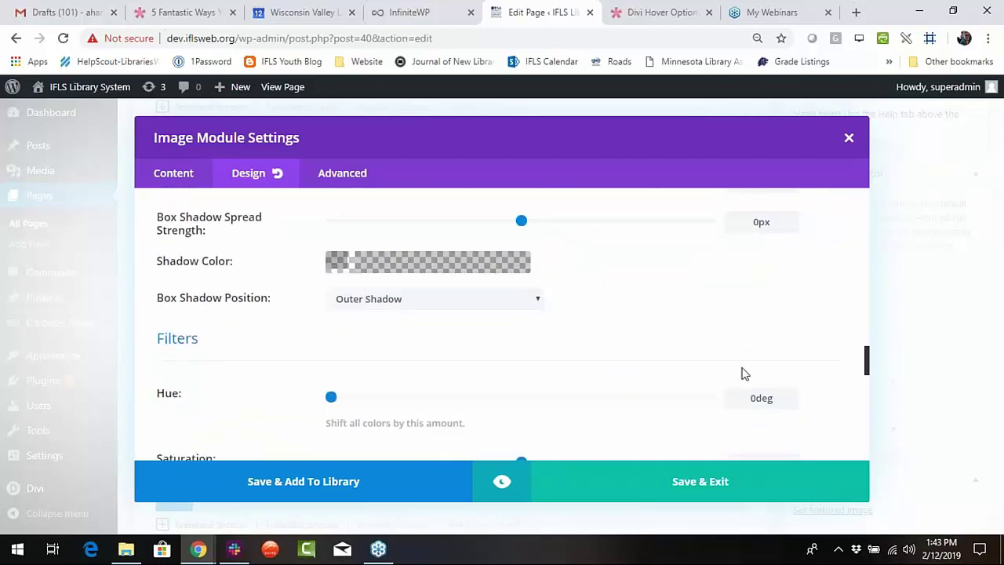
scroll(437, 381, down, 7)
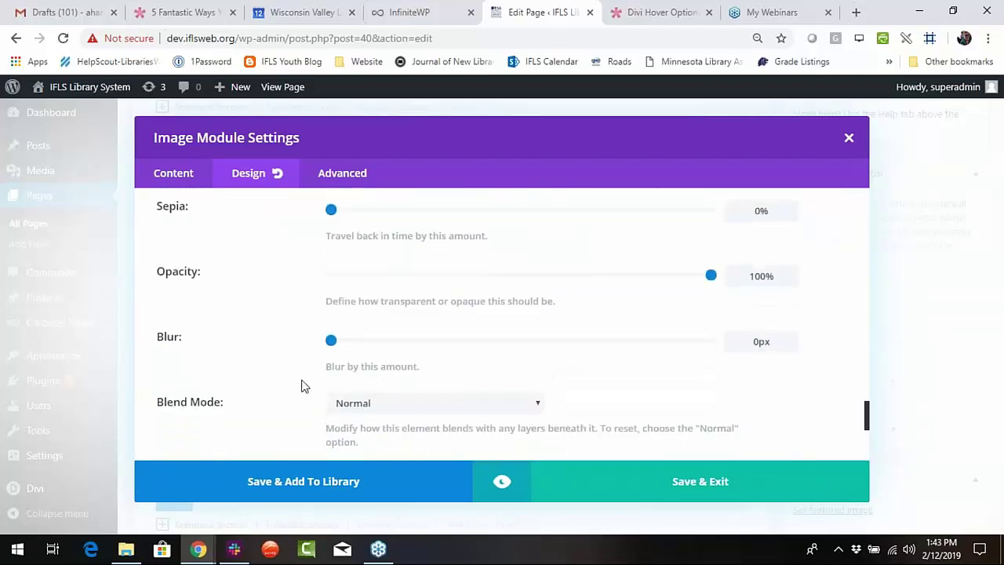
Save the third-column Image module to the Divi Library with the template name "image".
scroll(298, 400, down, 3)
scroll(298, 400, up, 10)
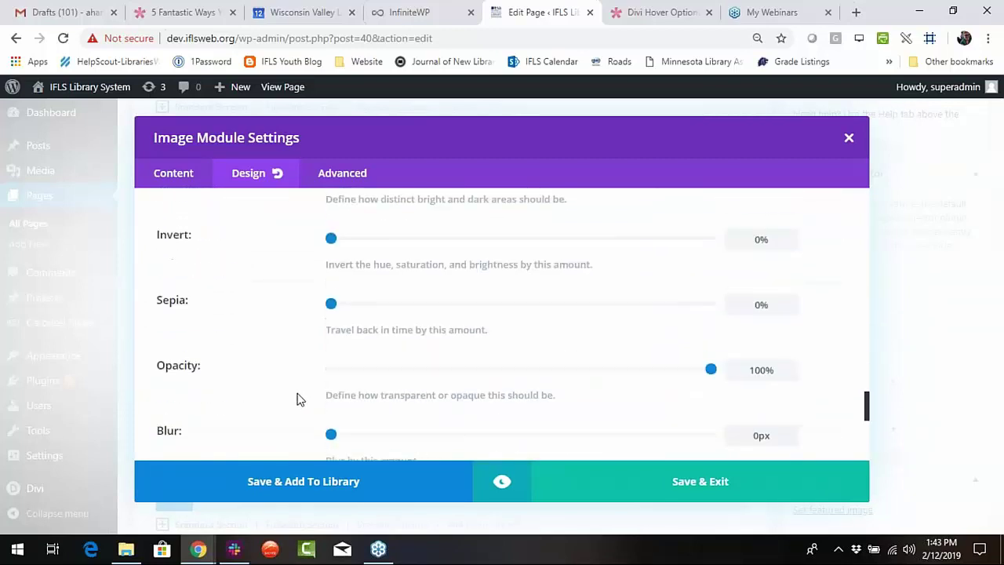
scroll(302, 398, up, 4)
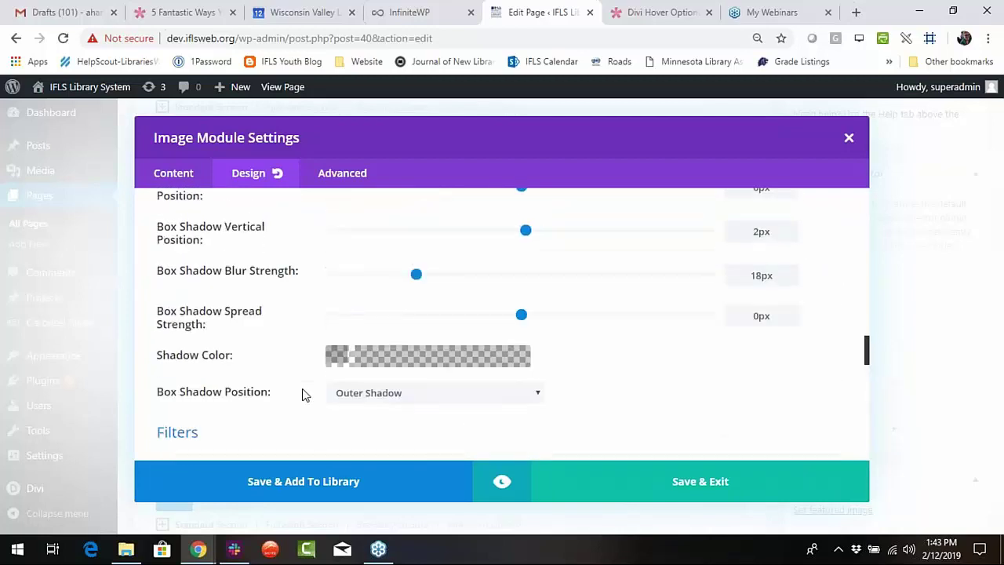
scroll(305, 395, up, 5)
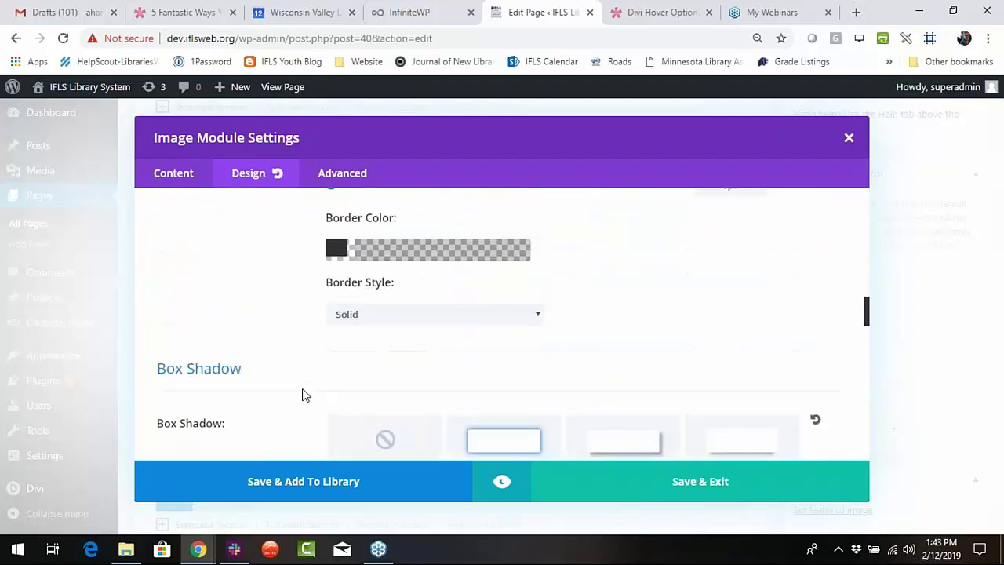
scroll(305, 395, up, 5)
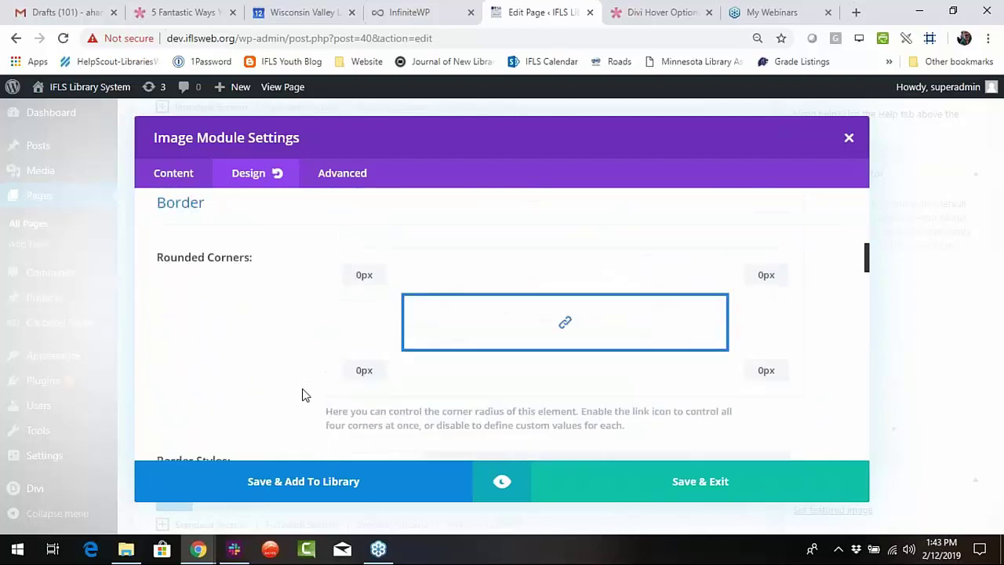
scroll(305, 396, up, 4)
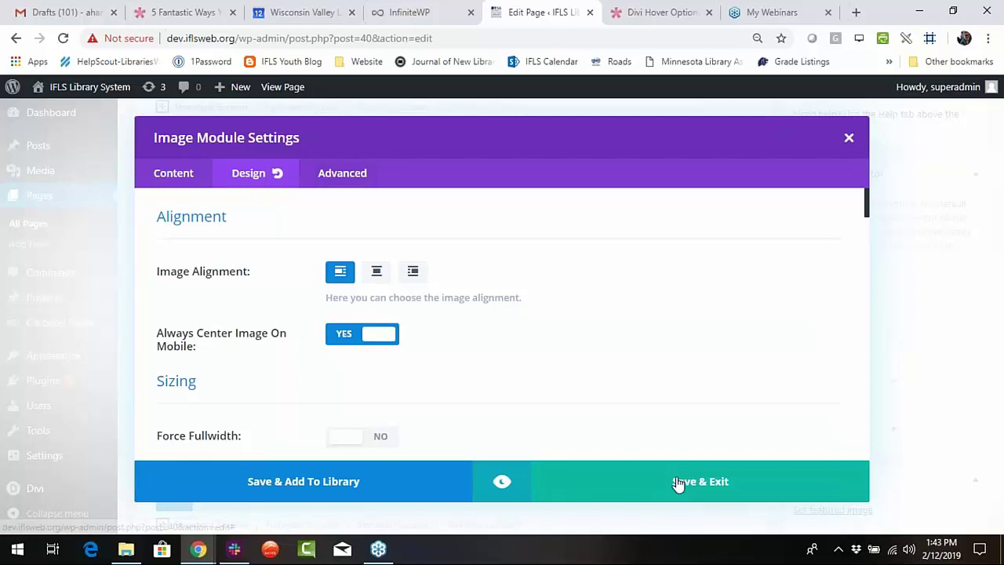
click(299, 485)
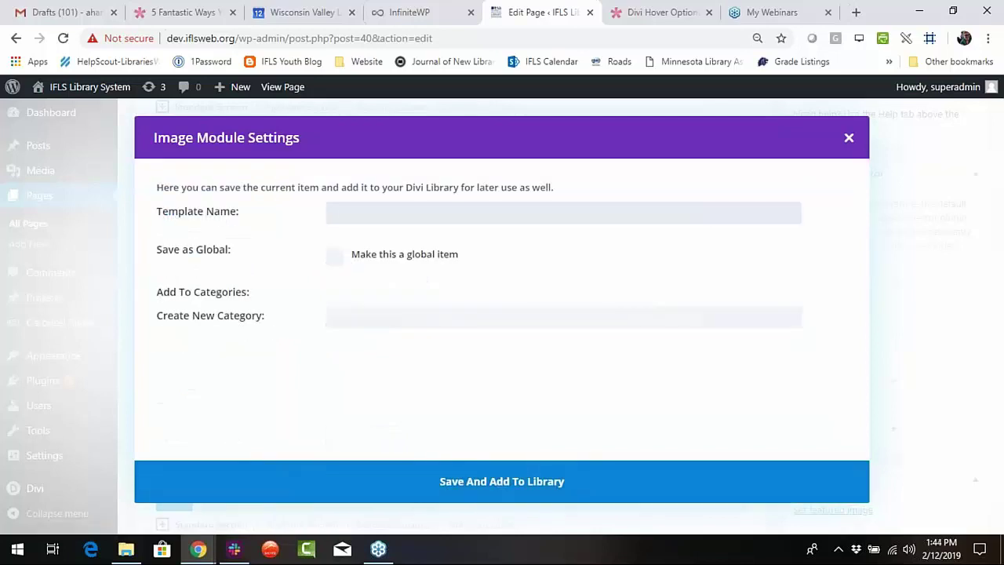
text(image)
click(397, 246)
click(497, 490)
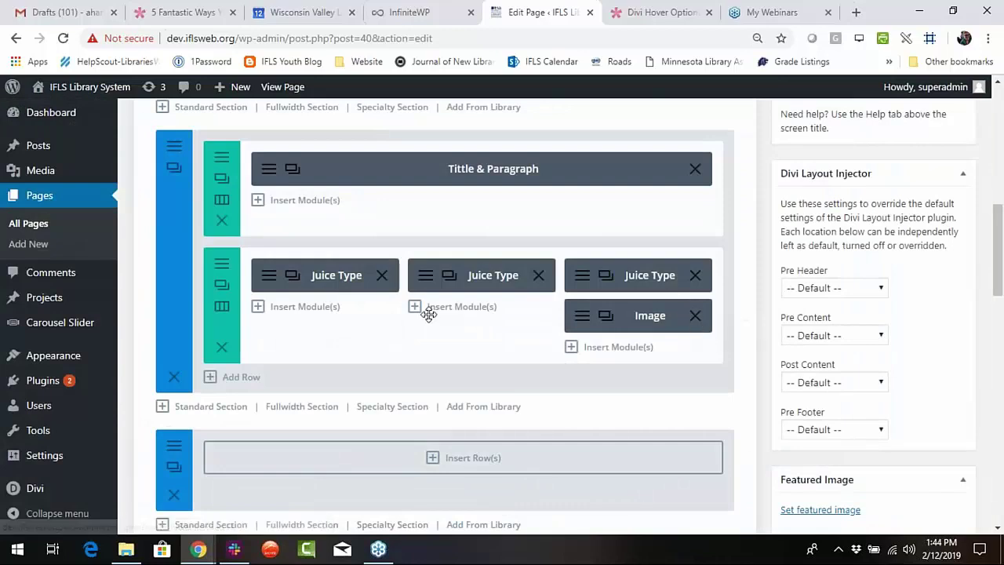
Insert a new Image module below the Juice Type module in the second column, and save it with its default settings.
click(464, 307)
scroll(404, 369, down, 4)
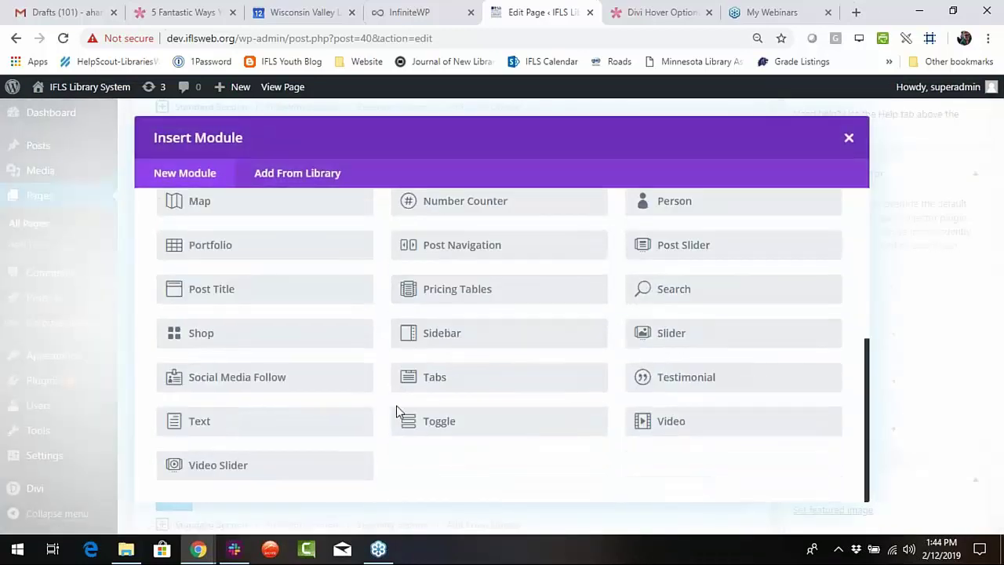
scroll(549, 345, up, 1)
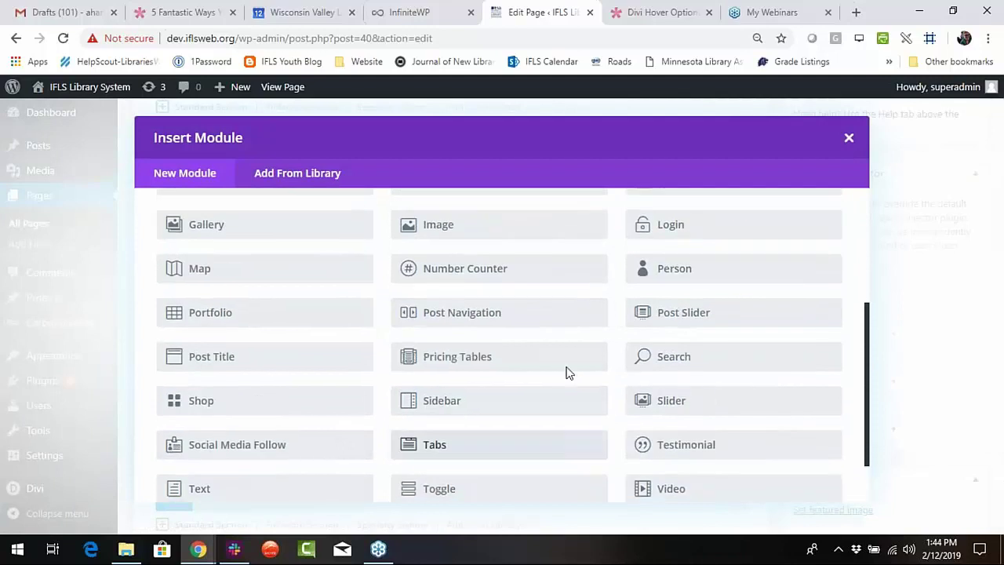
click(476, 237)
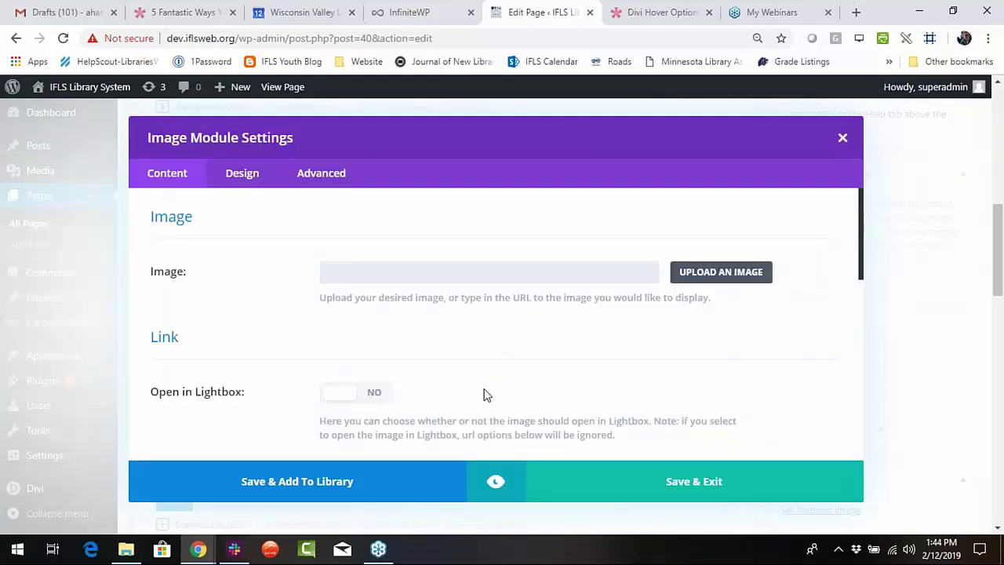
click(692, 490)
Update the All About Libraries page and view it on the live site.
scroll(955, 284, up, 5)
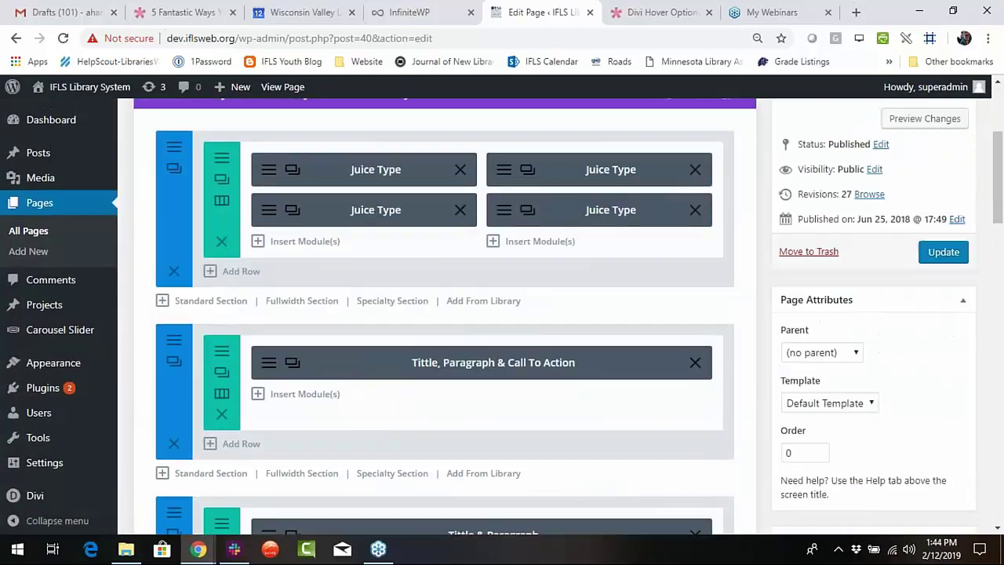
click(943, 326)
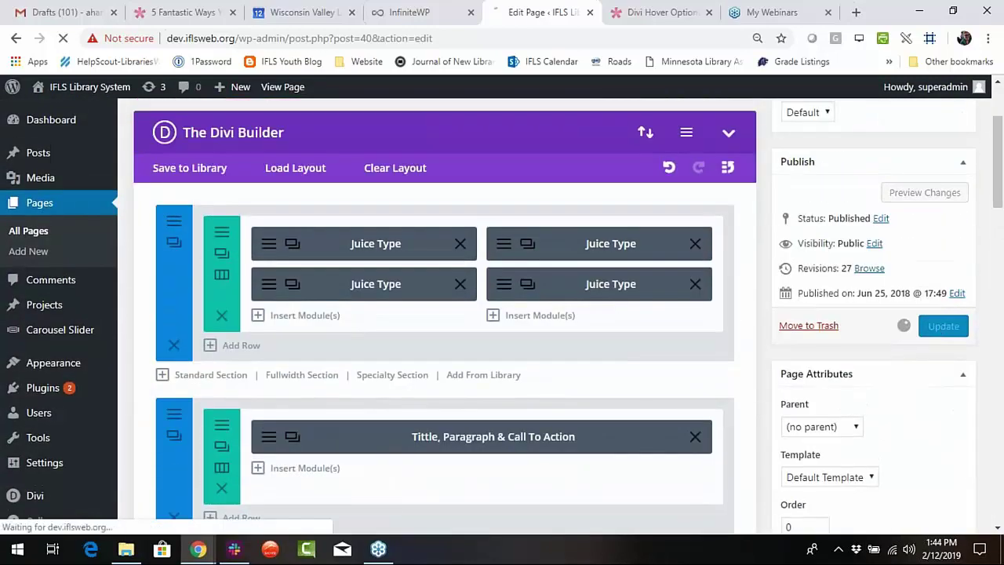
click(284, 87)
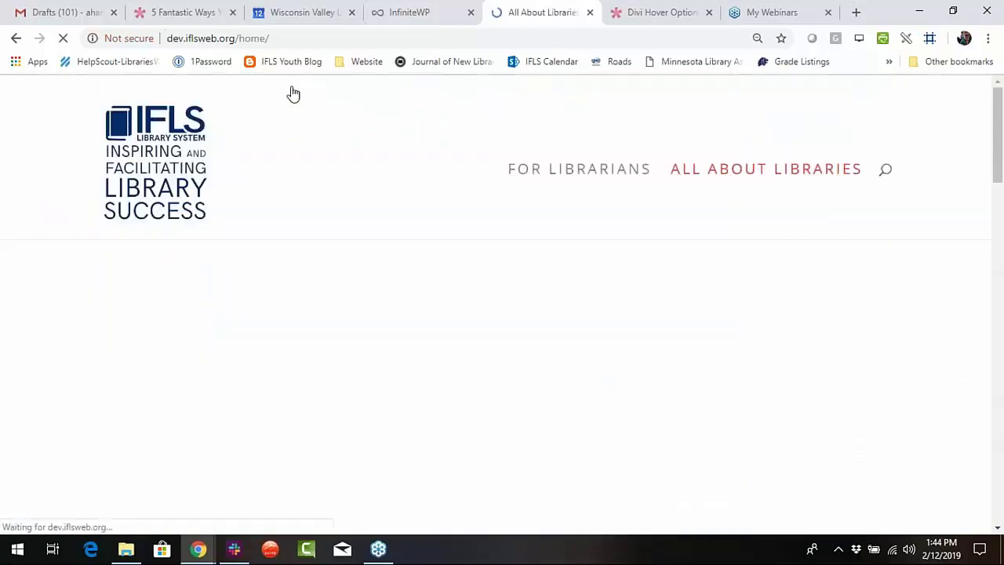
scroll(597, 284, down, 8)
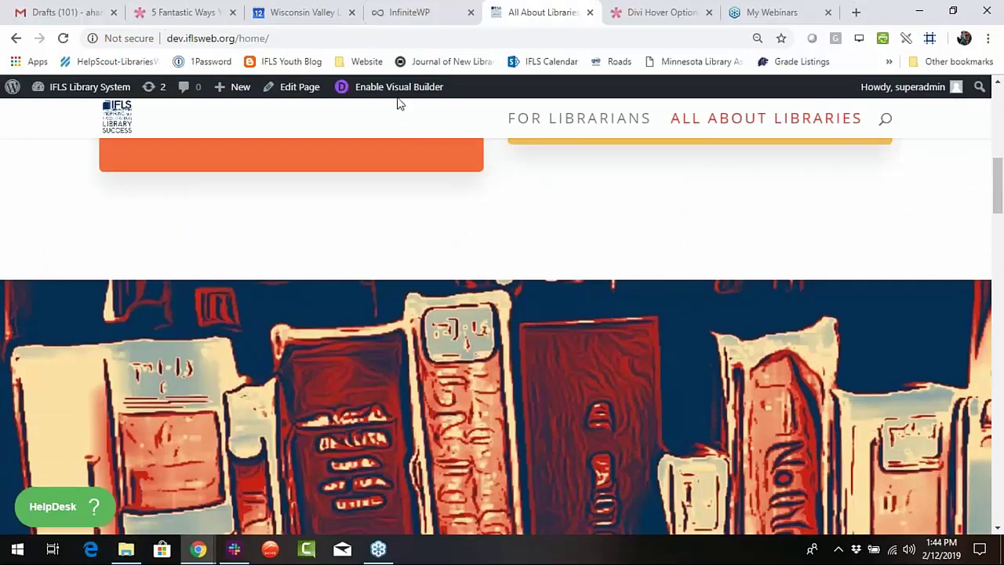
Reopen the page for editing, set person.png from the media library as the third-column Image module's picture, and save the module.
click(302, 93)
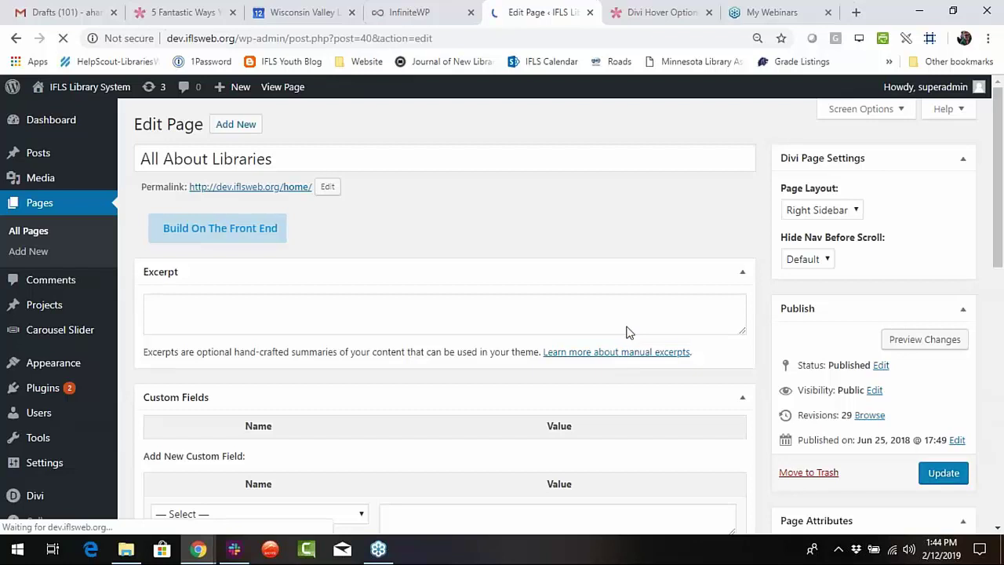
scroll(552, 262, down, 5)
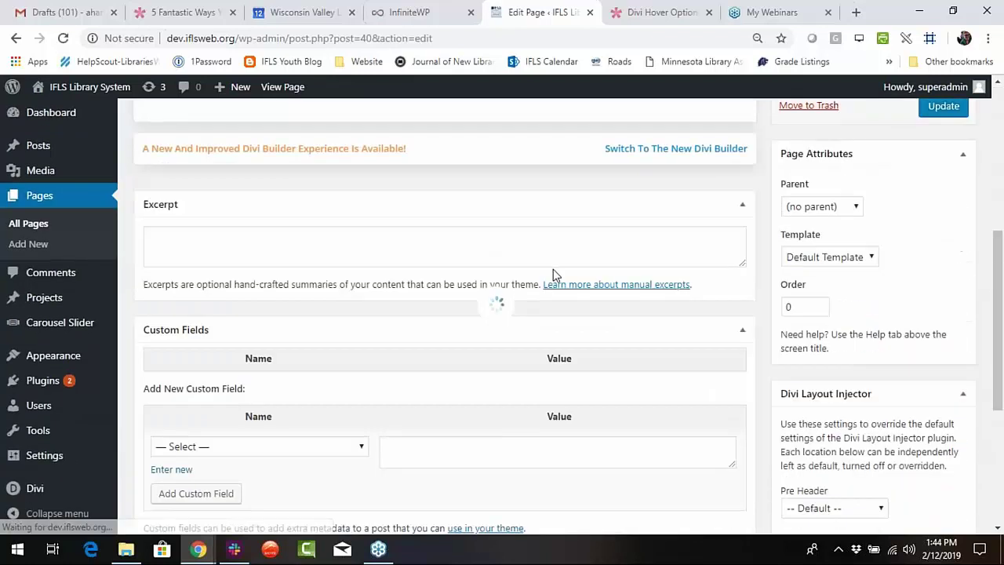
scroll(502, 390, down, 4)
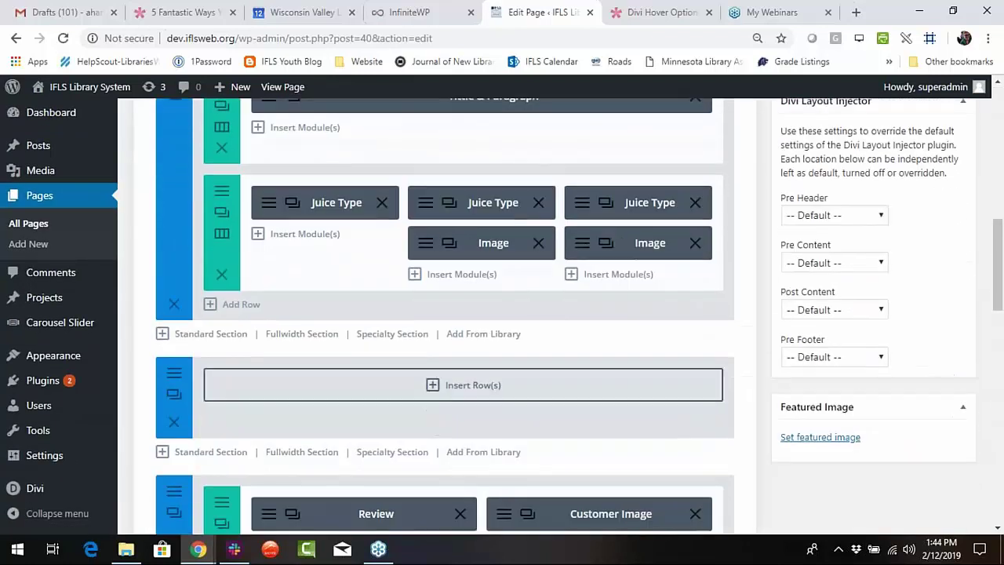
click(585, 246)
click(743, 274)
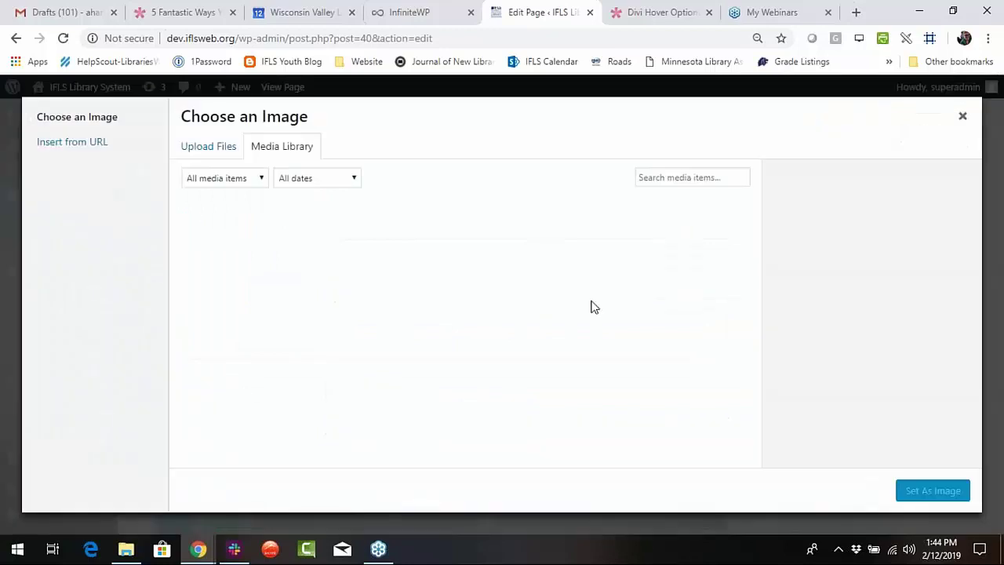
click(469, 455)
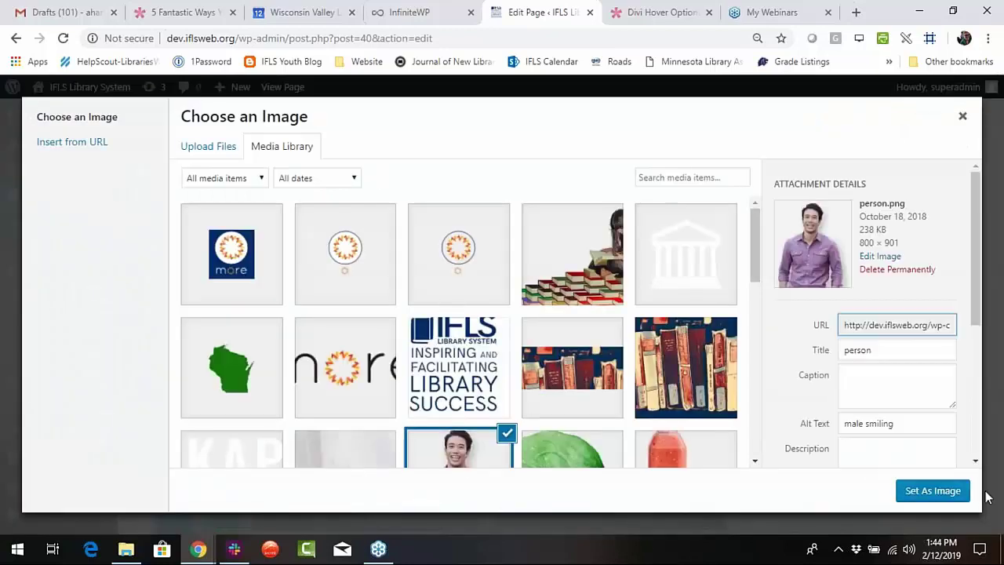
click(910, 493)
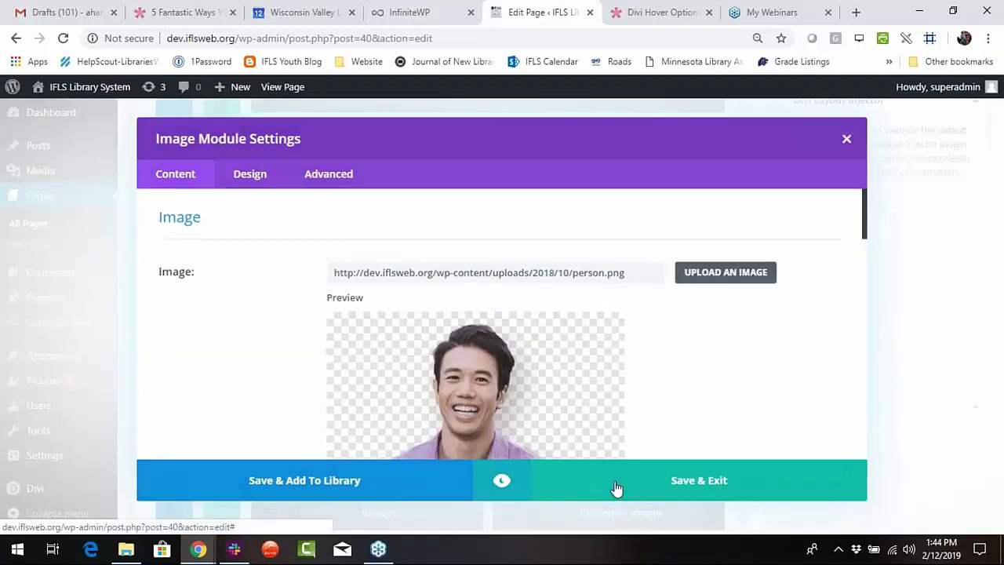
click(616, 488)
Set juice-bar-32.png from the media library as the second-column Image module's picture, and save the module.
click(426, 250)
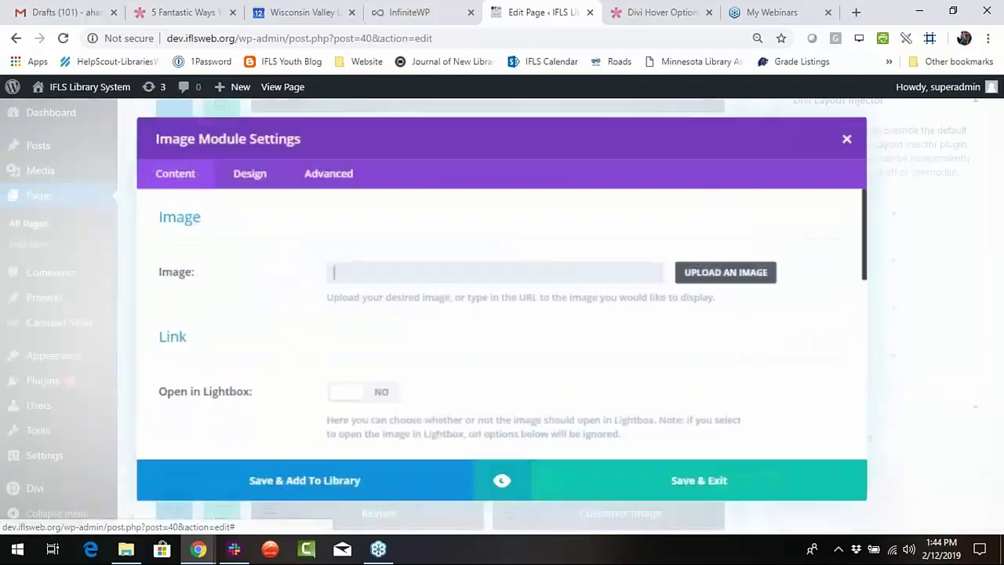
click(743, 273)
scroll(637, 308, down, 3)
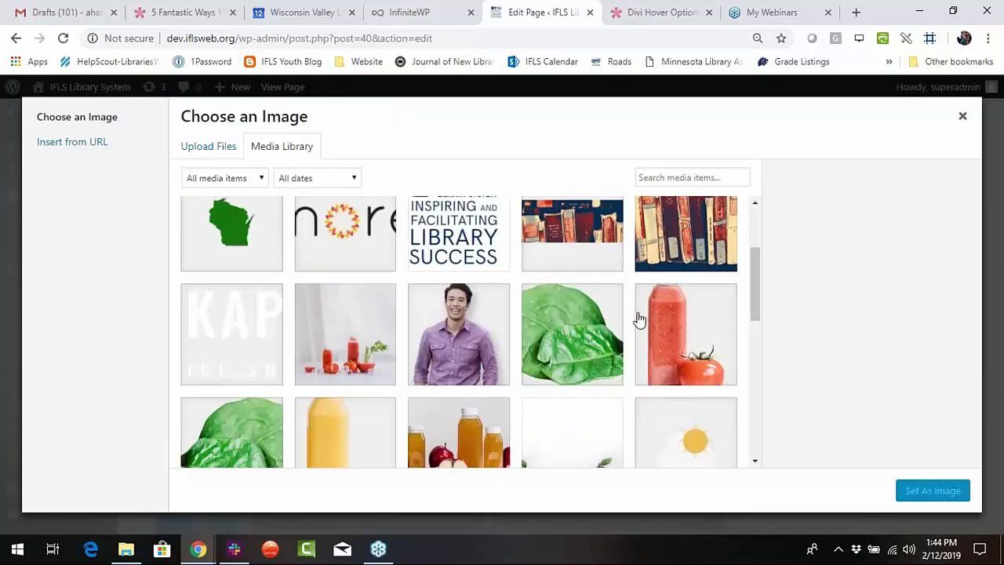
click(577, 271)
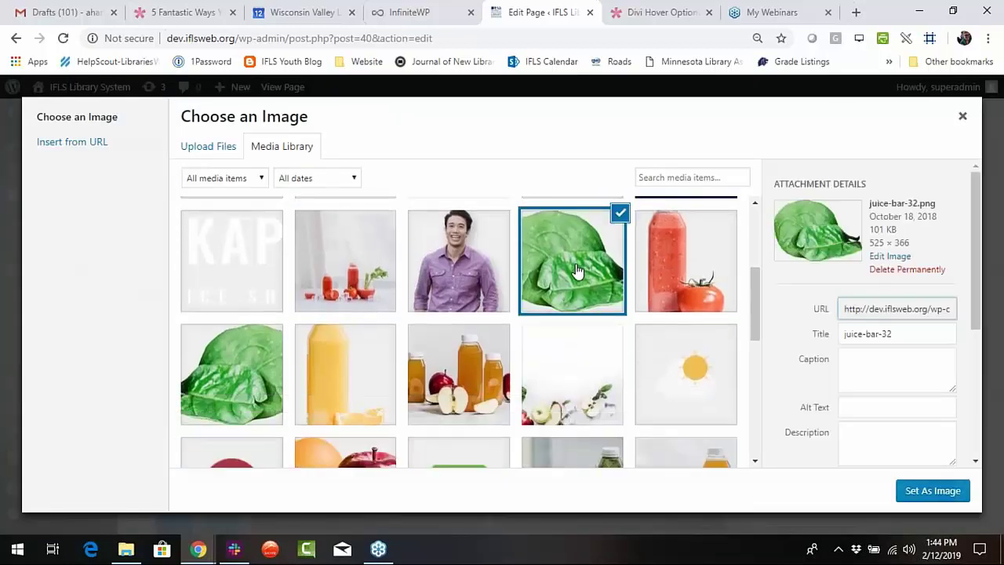
click(932, 490)
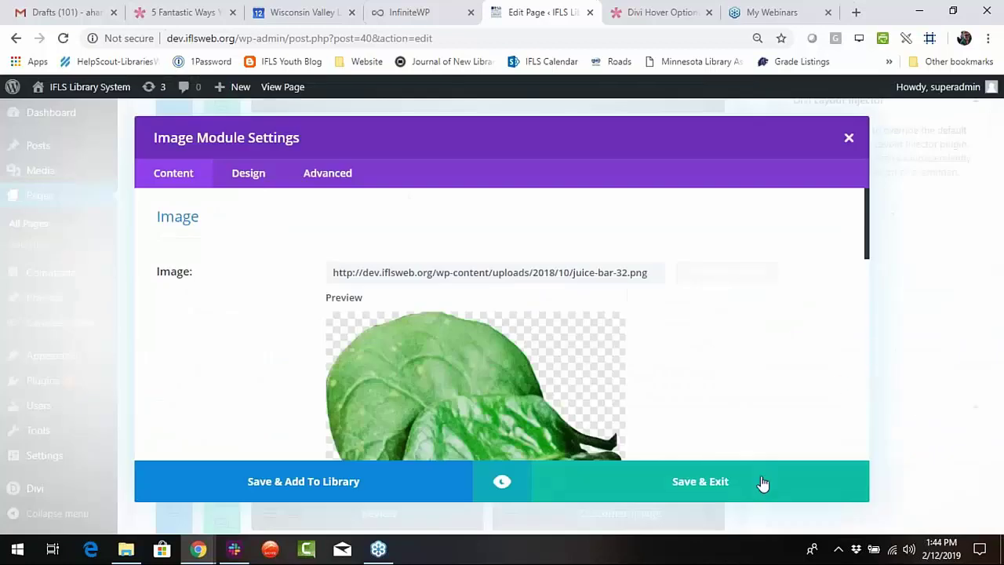
click(762, 482)
Update the page, view it on the live site, and compare the images below the Friends Groups row's second and third columns.
scroll(916, 374, up, 5)
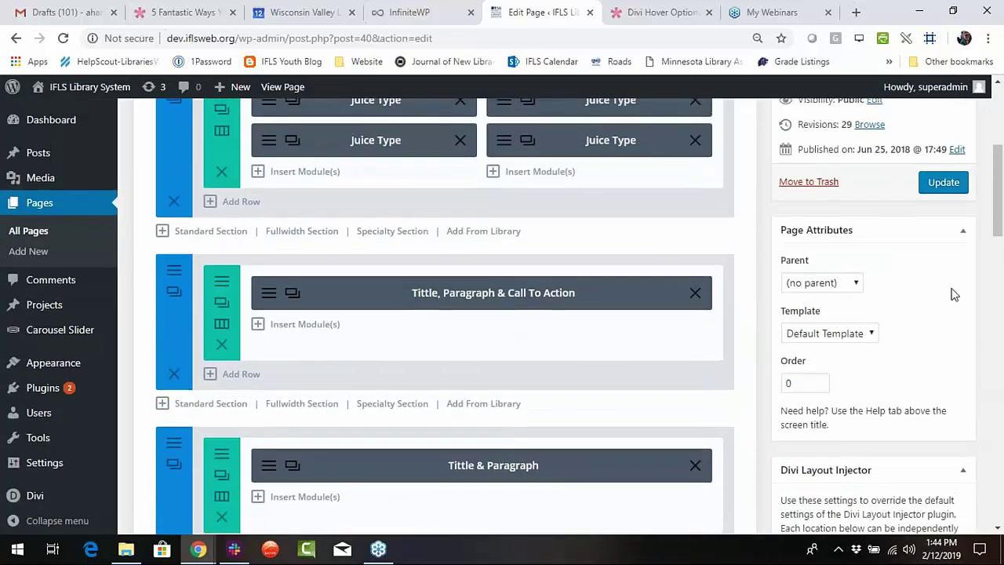
scroll(954, 294, up, 1)
click(948, 255)
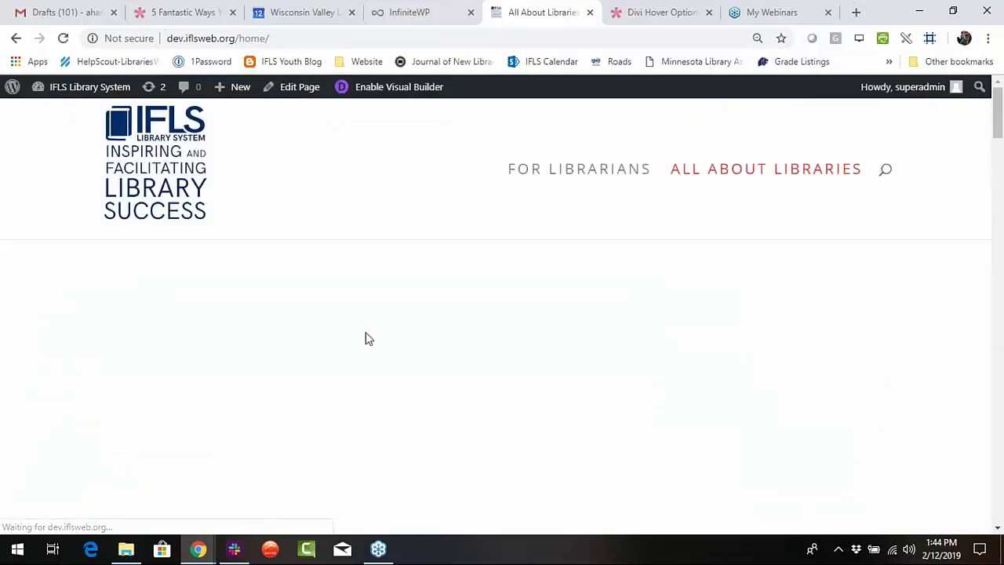
scroll(372, 421, down, 8)
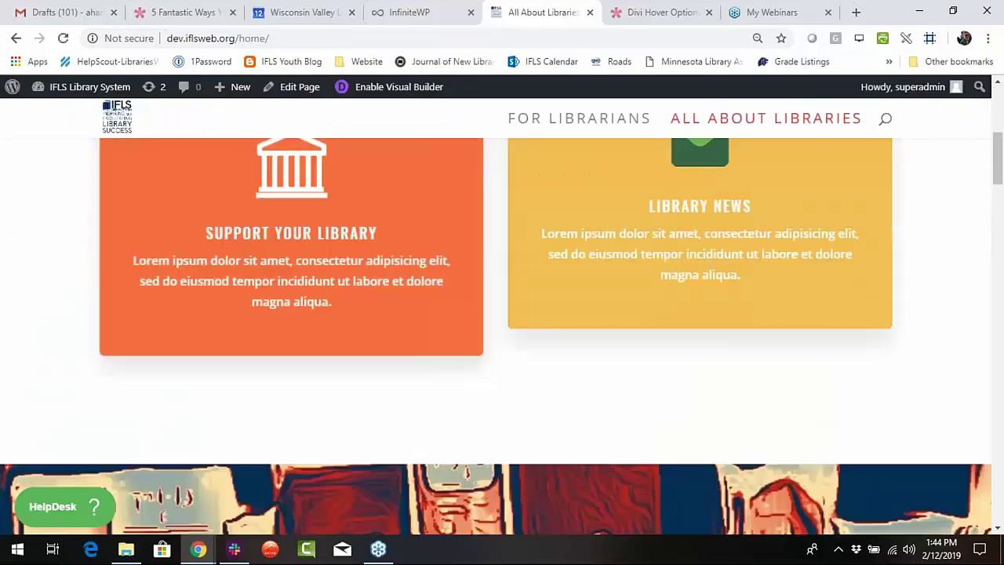
scroll(295, 392, down, 8)
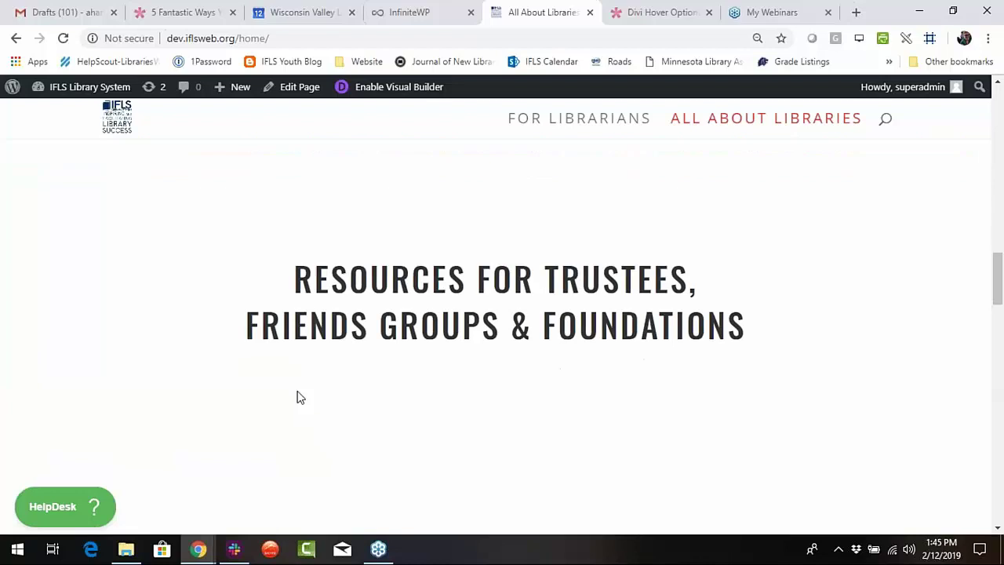
scroll(297, 397, down, 7)
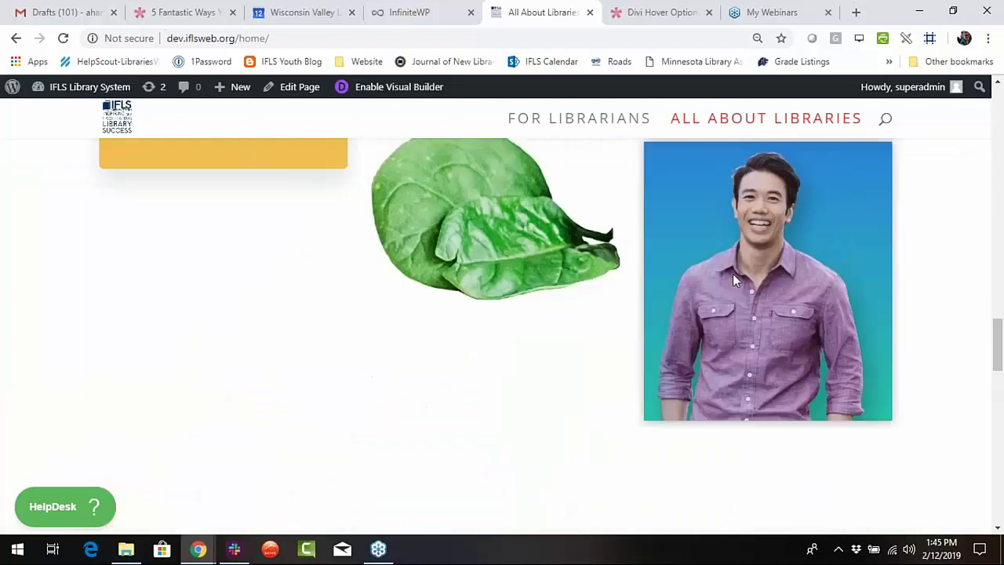
scroll(502, 337, up, 2)
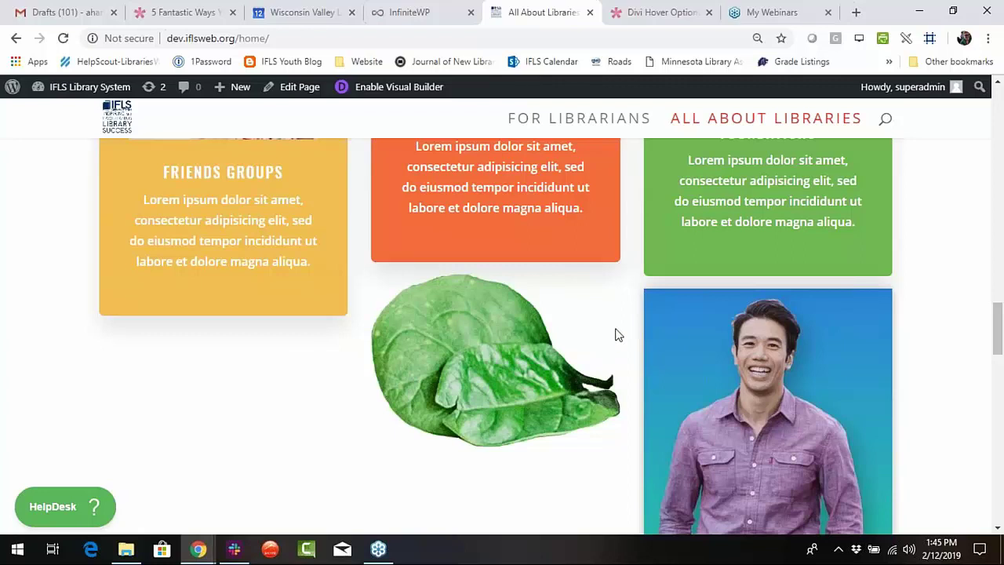
Open the WordPress Media Library from the dashboard and look through its images.
click(79, 89)
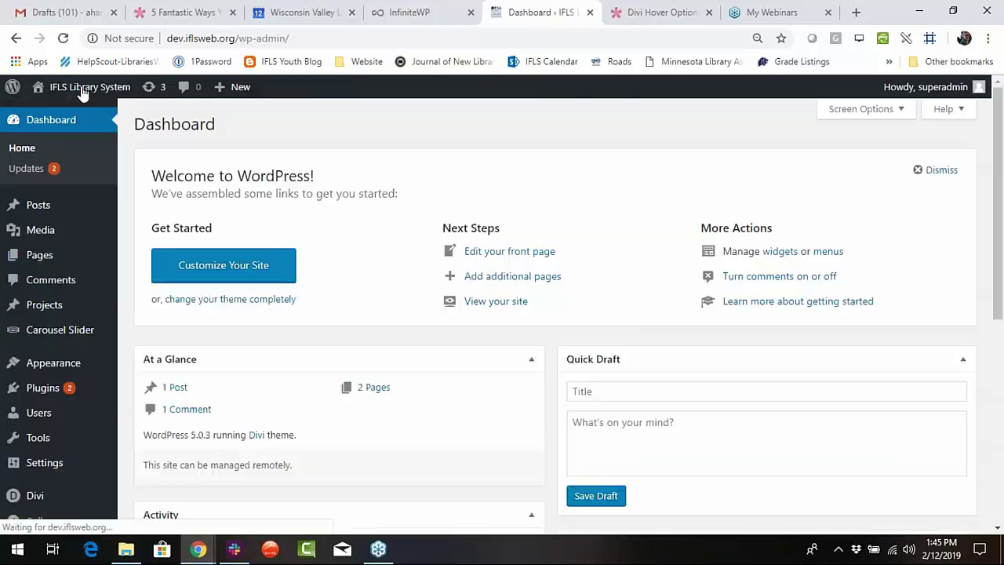
scroll(31, 266, down, 1)
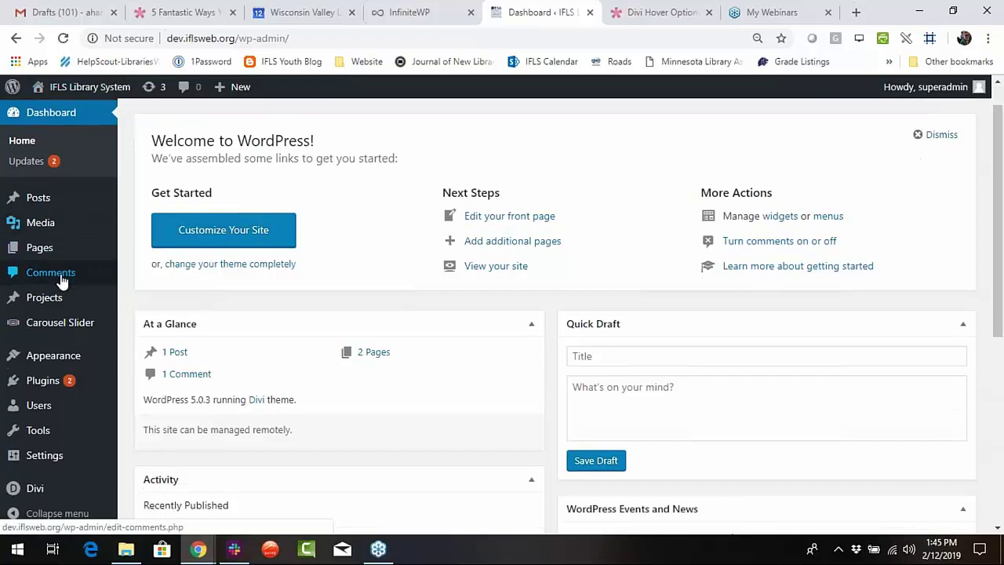
click(55, 226)
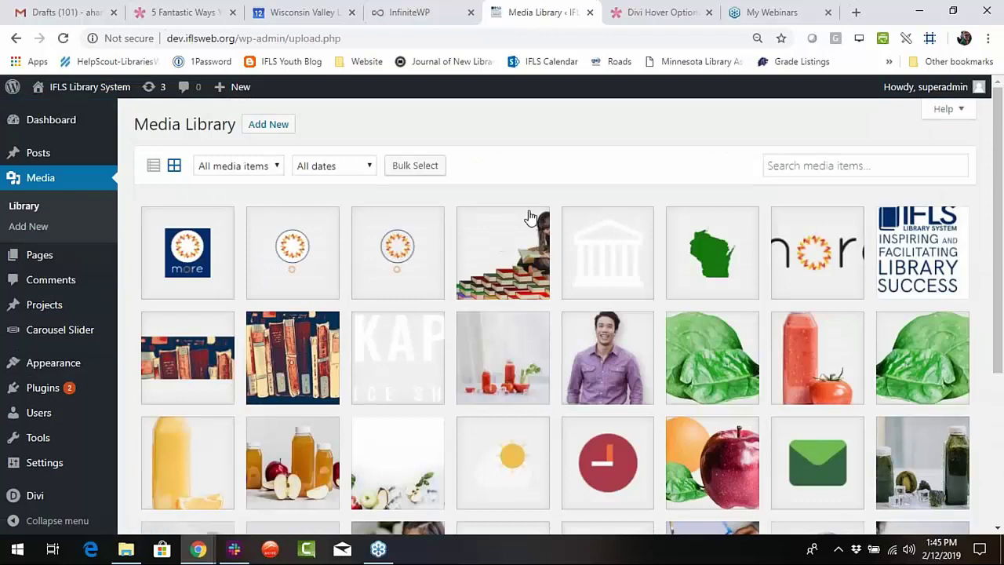
scroll(530, 217, down, 2)
scroll(518, 231, down, 2)
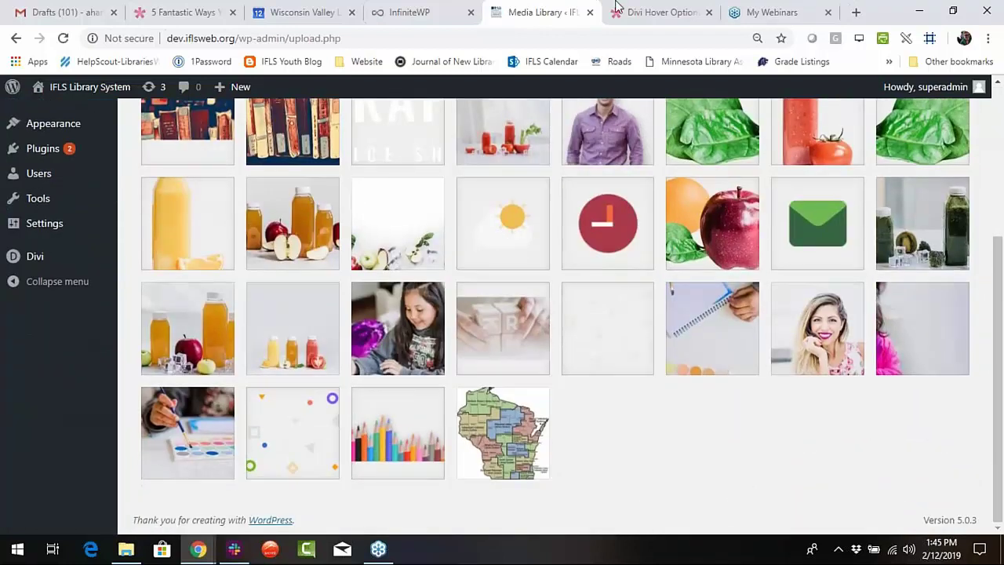
scroll(350, 160, up, 3)
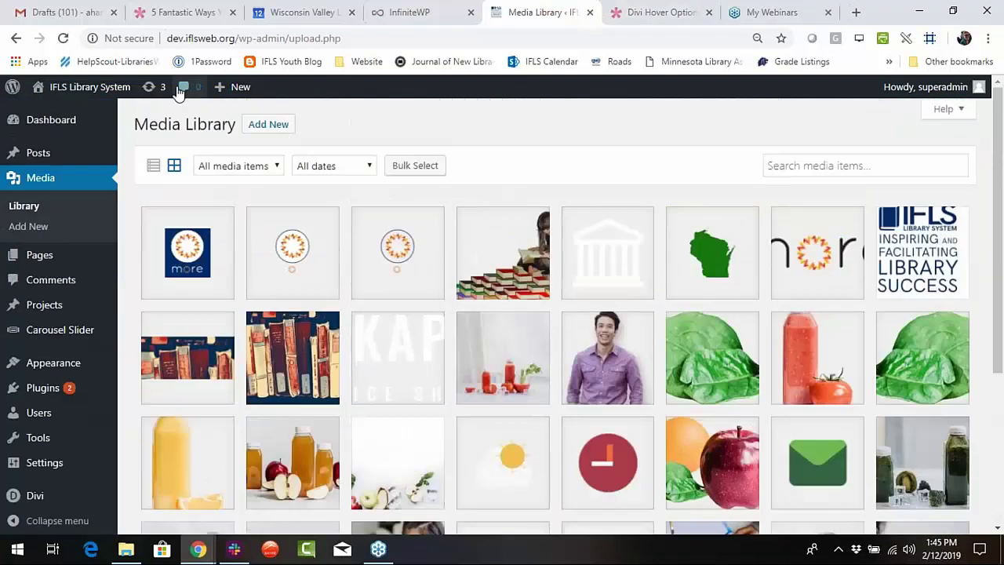
View the live IFLS site from the dashboard and look through its All About Libraries page.
click(948, 91)
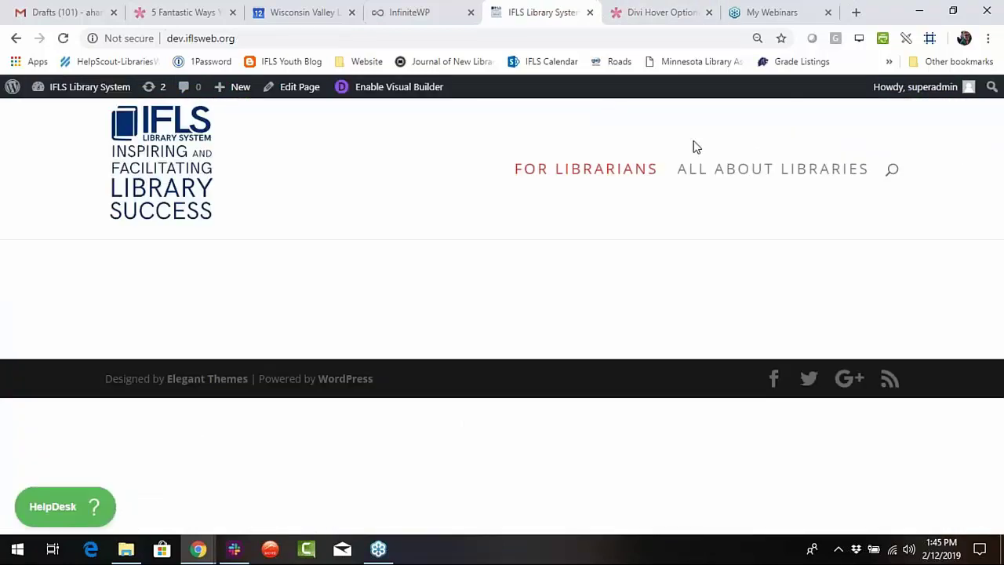
click(764, 175)
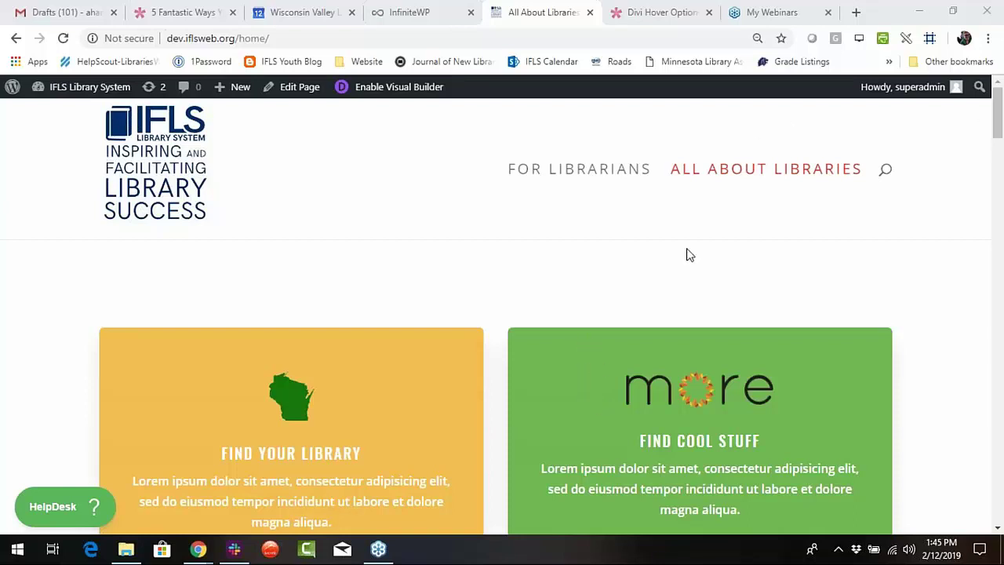
scroll(648, 314, down, 5)
scroll(594, 320, down, 8)
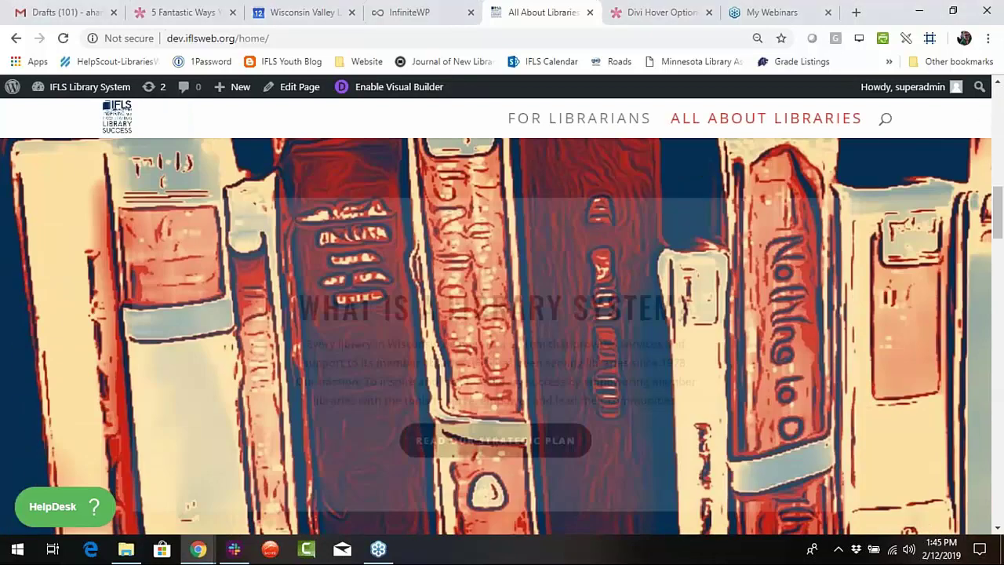
Open All About Libraries for editing, delete the Image modules in the second and third columns, and update the page.
click(306, 87)
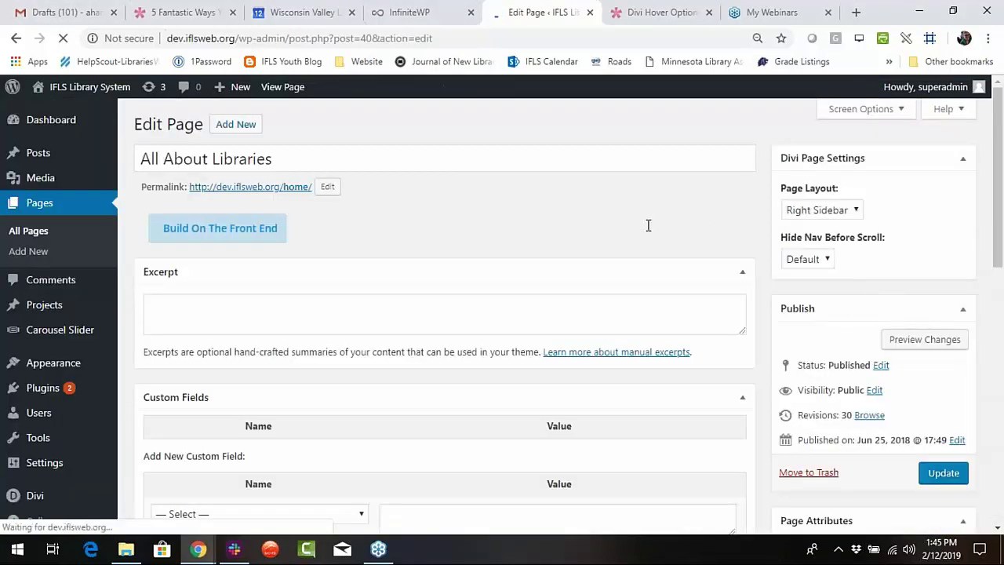
scroll(649, 225, down, 2)
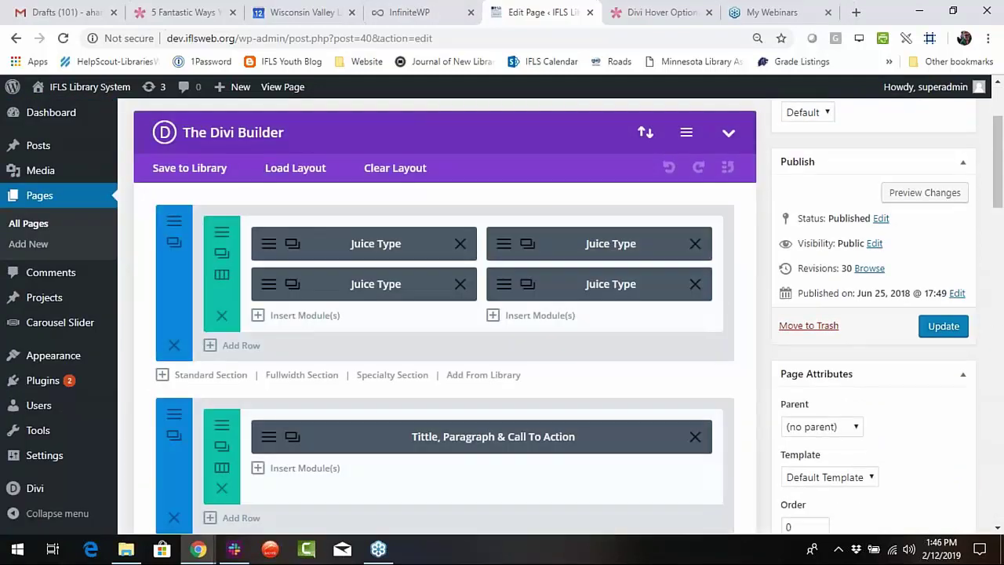
scroll(580, 258, down, 5)
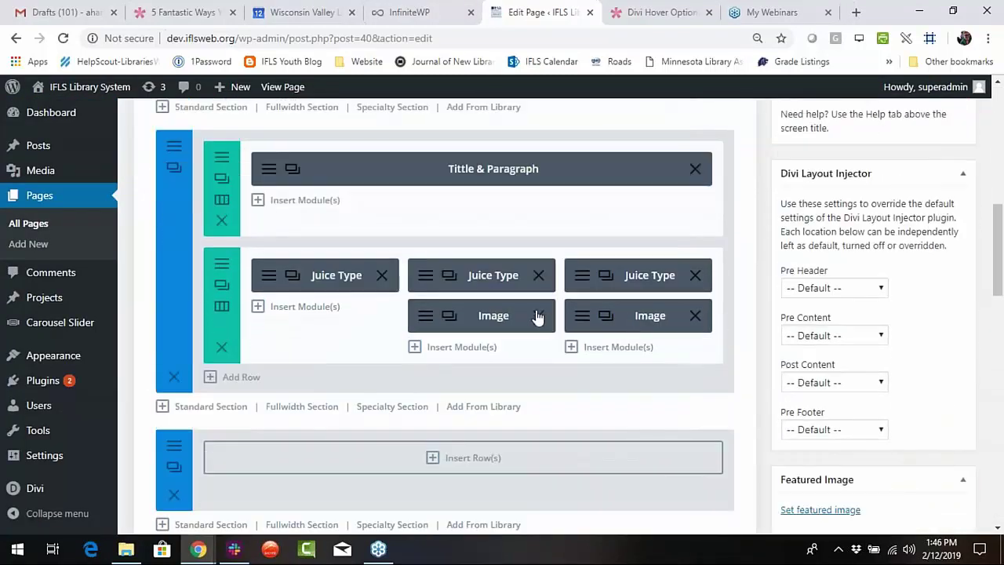
click(538, 316)
click(695, 316)
scroll(706, 251, up, 4)
click(943, 328)
Switch to InfiniteWP, find amerylibrary.org in the list of websites, and open its admin in a new tab.
click(405, 13)
mouse_move(104, 154)
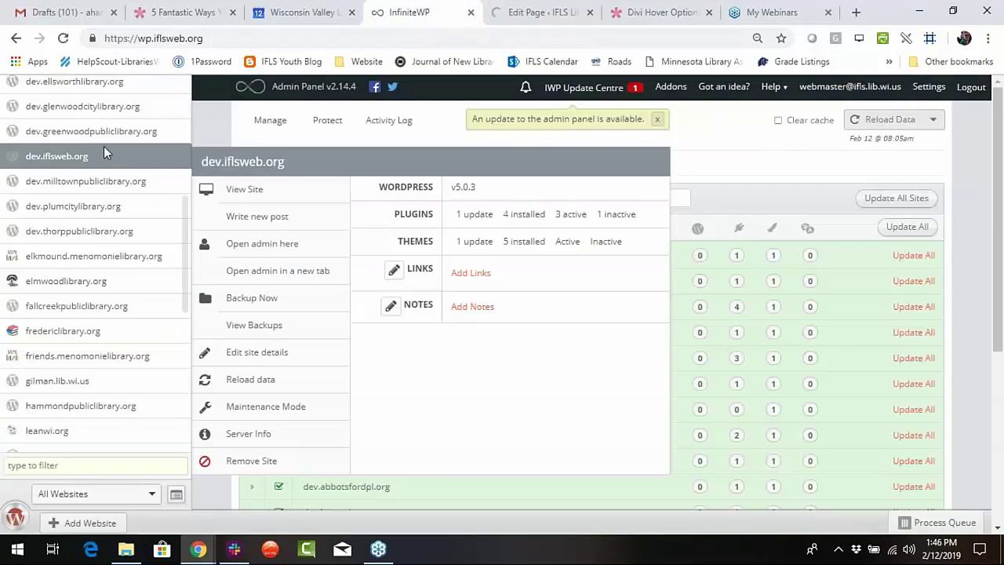
scroll(105, 157, up, 6)
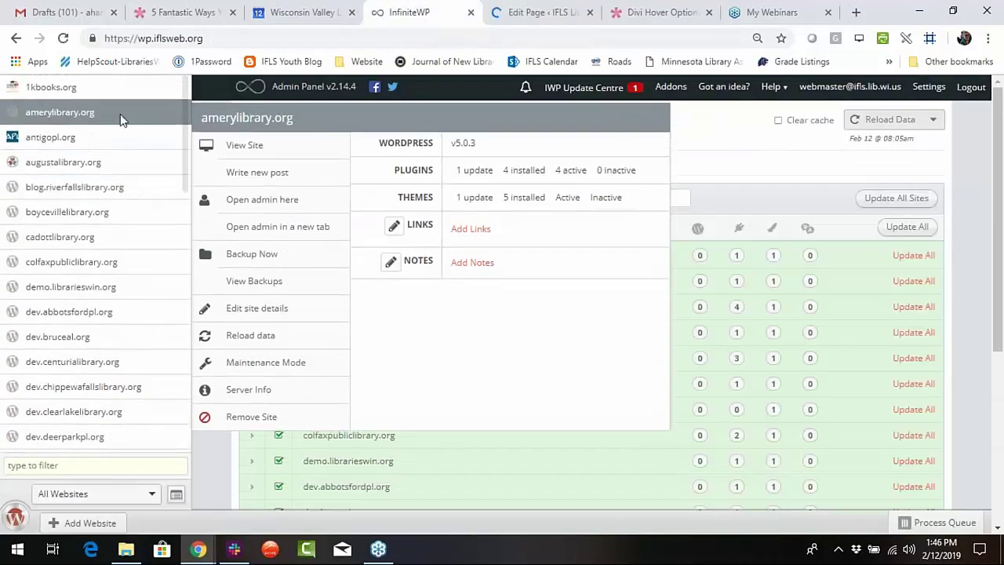
click(275, 226)
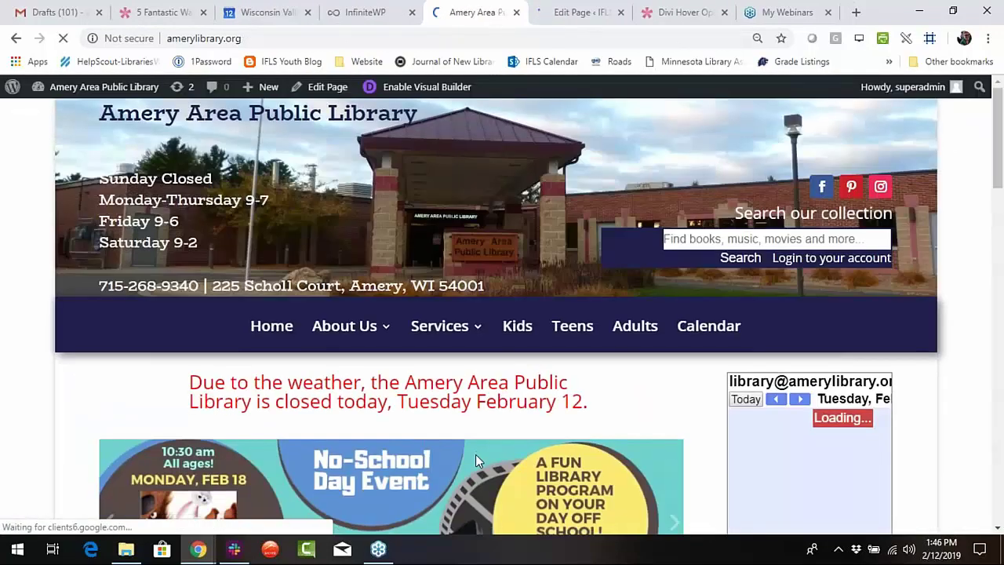
Examine the Amery Area Public Library home page and advance its image slider by one slide.
scroll(475, 454, down, 3)
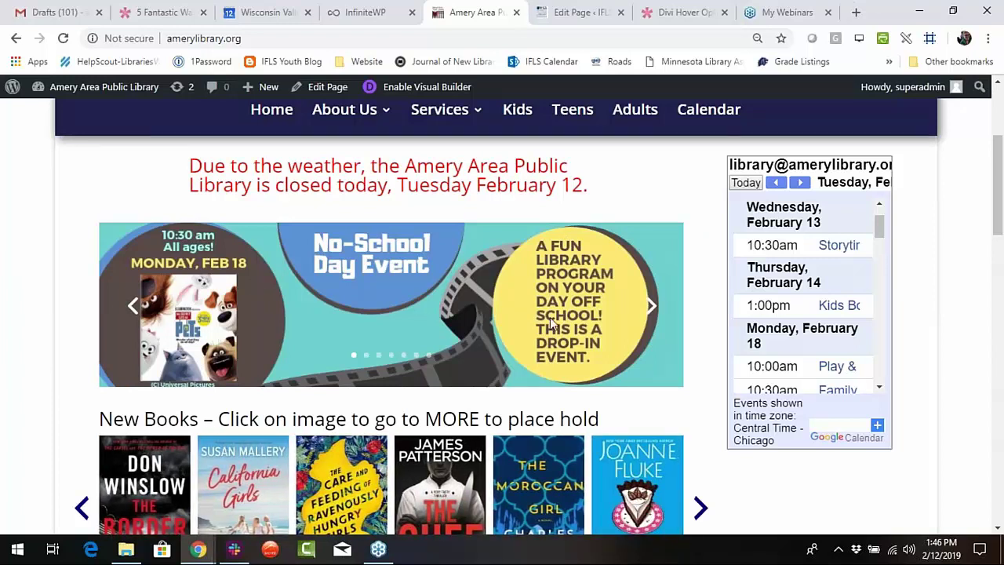
click(651, 306)
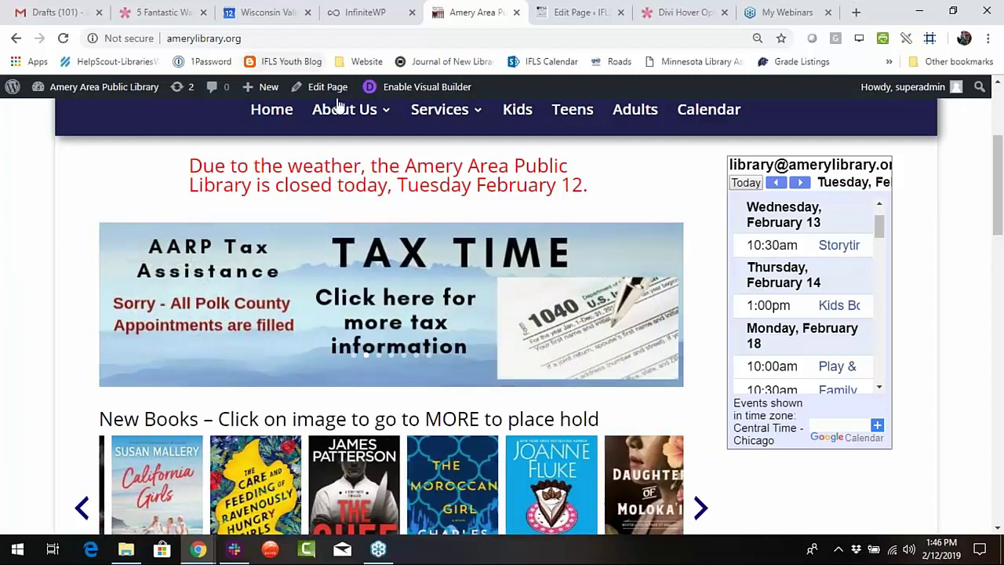
mouse_move(338, 109)
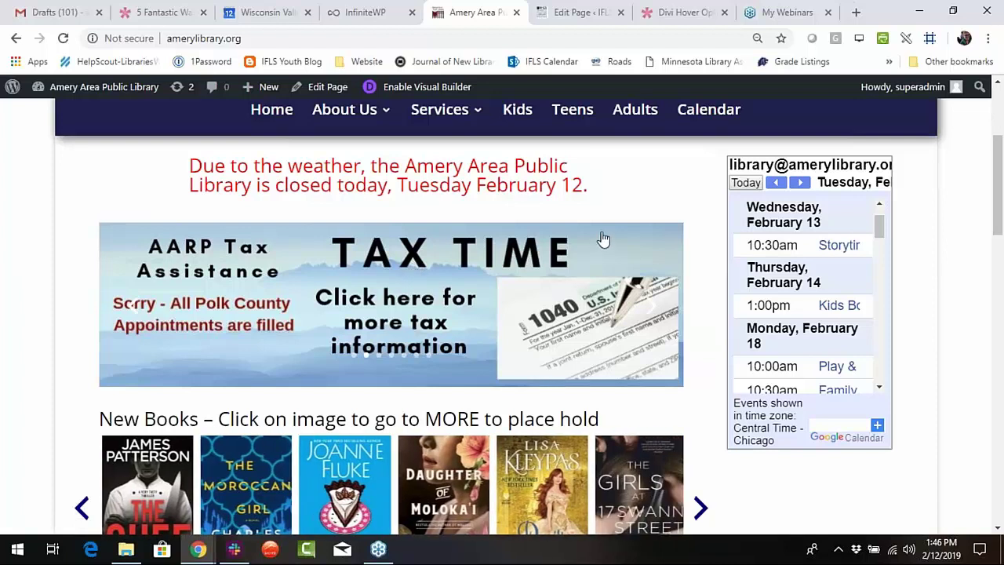
scroll(221, 335, up, 1)
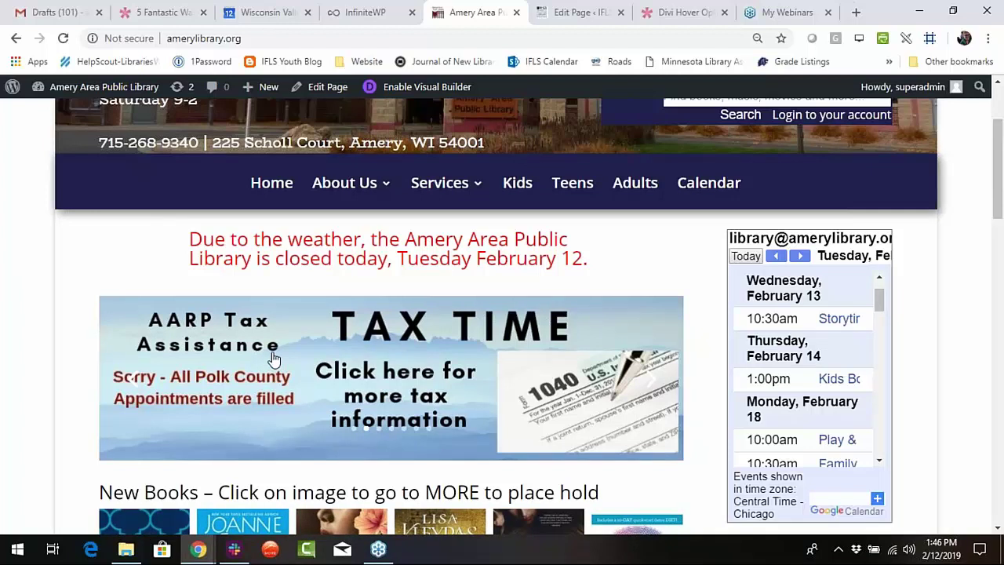
scroll(271, 355, up, 2)
scroll(267, 359, down, 3)
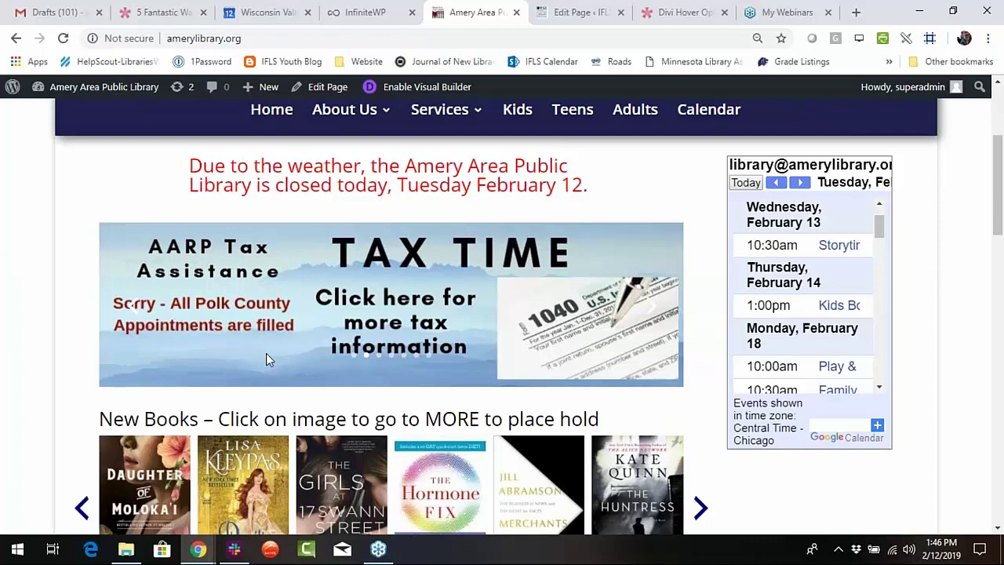
Restore the browser window from full size and resize it to a narrow, phone-like width.
click(952, 11)
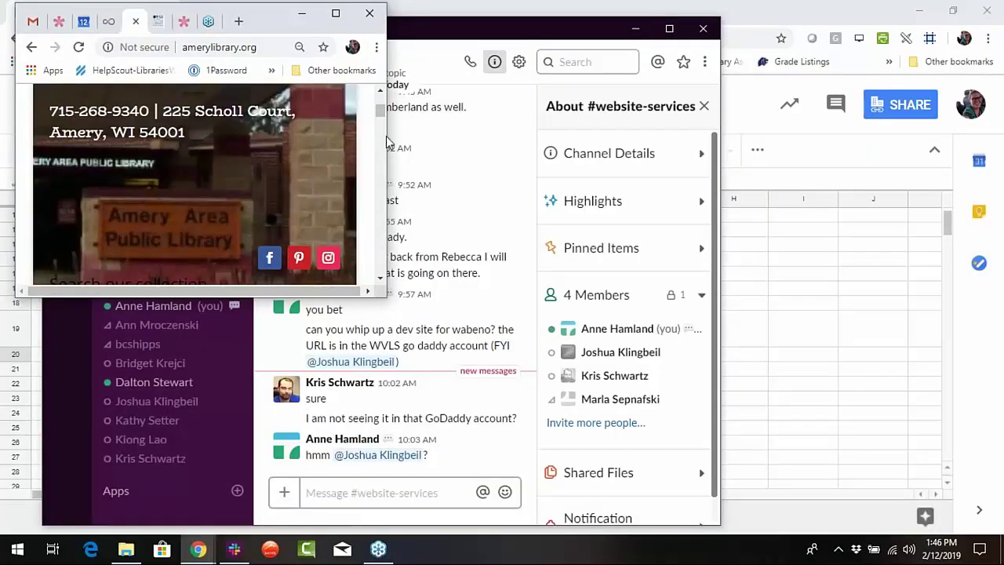
drag(386, 136, 265, 128)
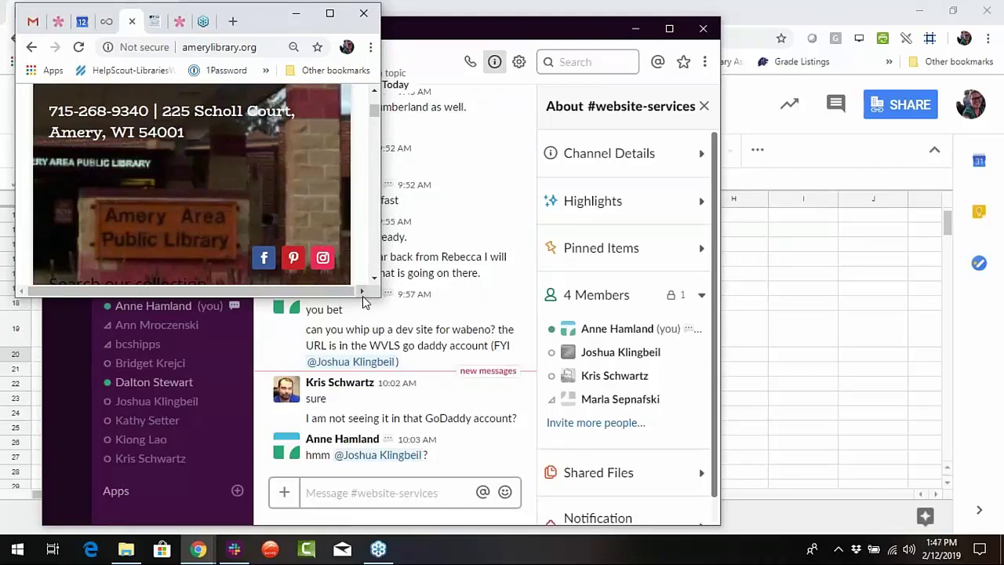
drag(376, 298, 379, 332)
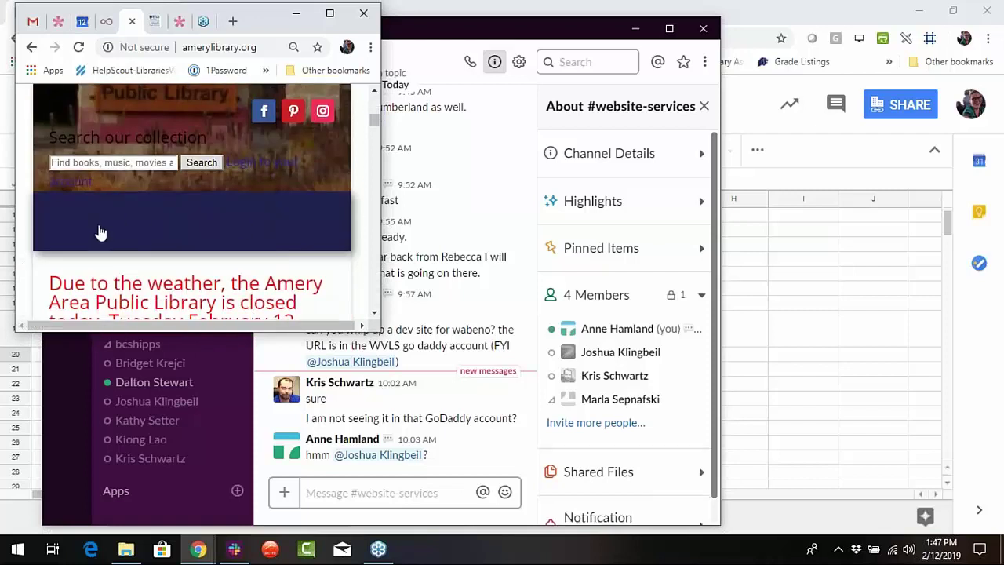
Examine how the Amery home page's images and modules stack in the narrow window, and return the browser to full size.
scroll(325, 235, down, 5)
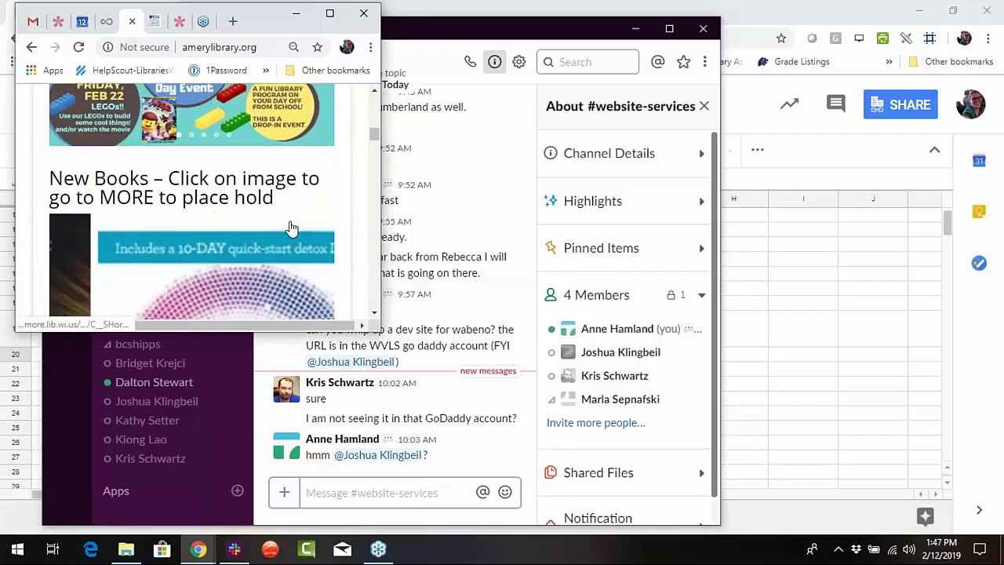
scroll(276, 227, down, 7)
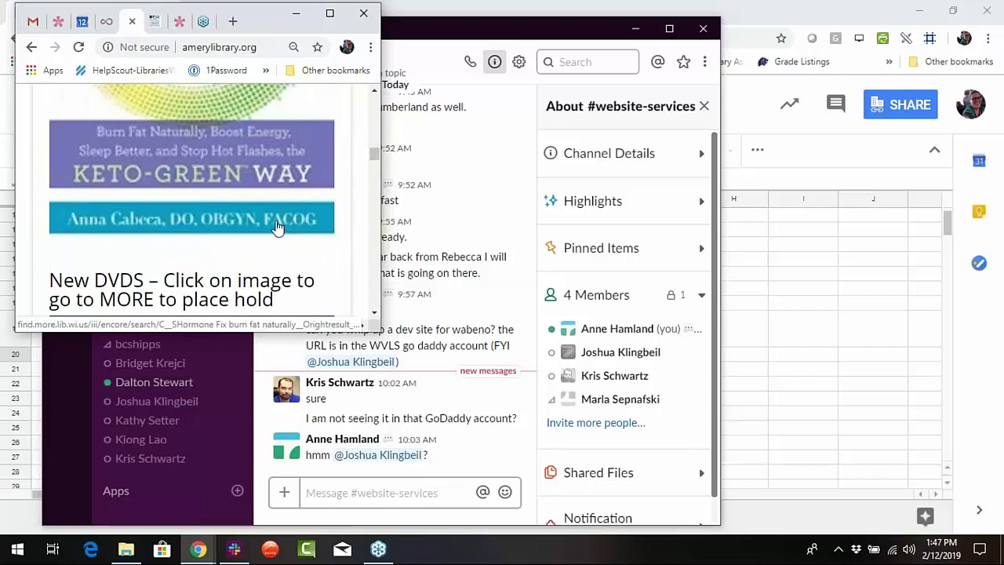
scroll(277, 227, down, 8)
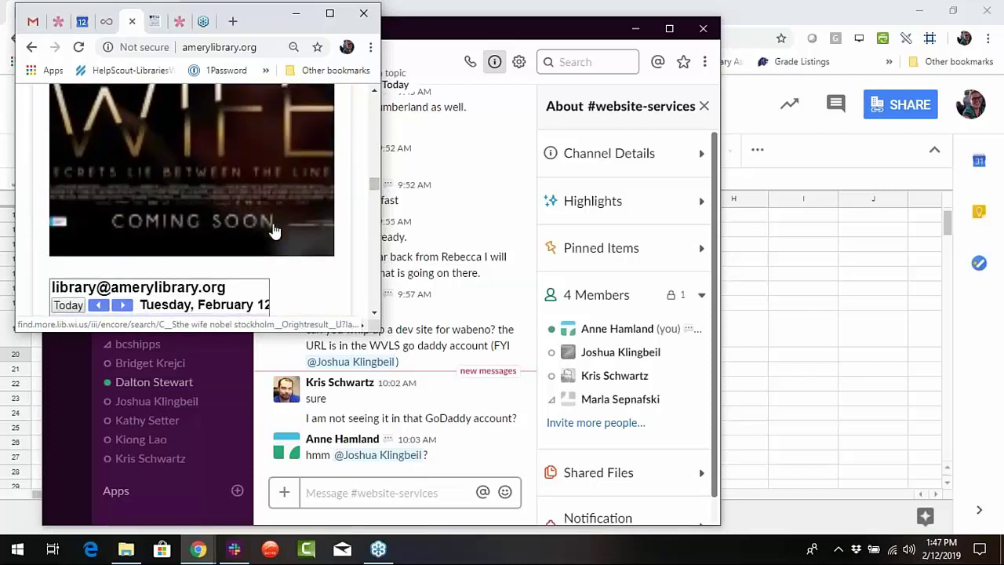
scroll(192, 204, down, 6)
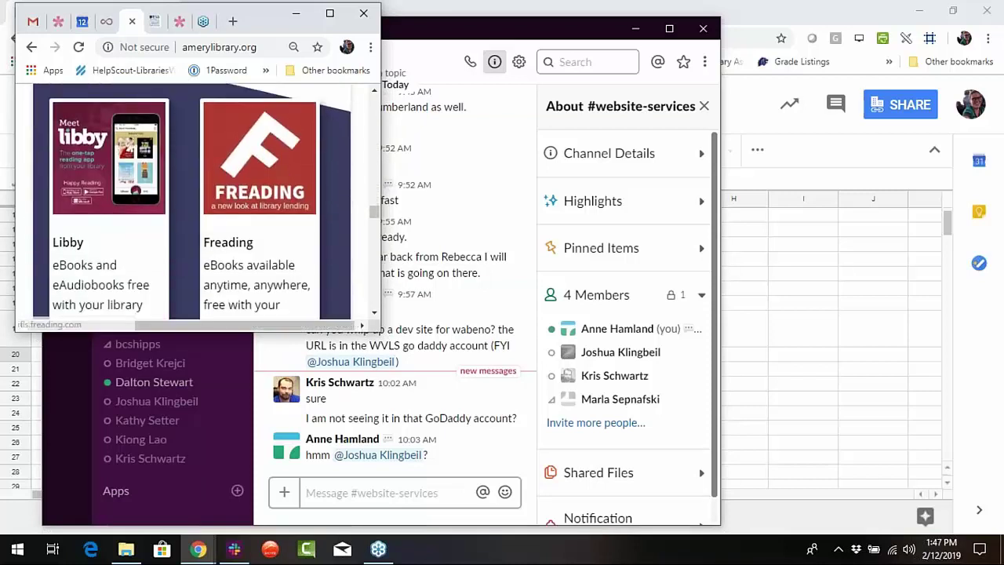
scroll(267, 234, down, 7)
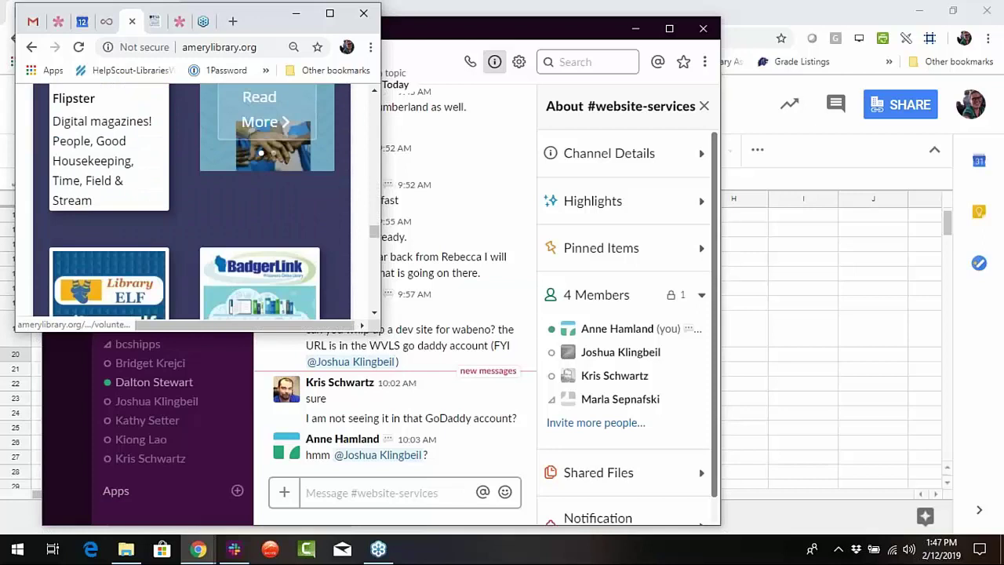
scroll(268, 234, up, 10)
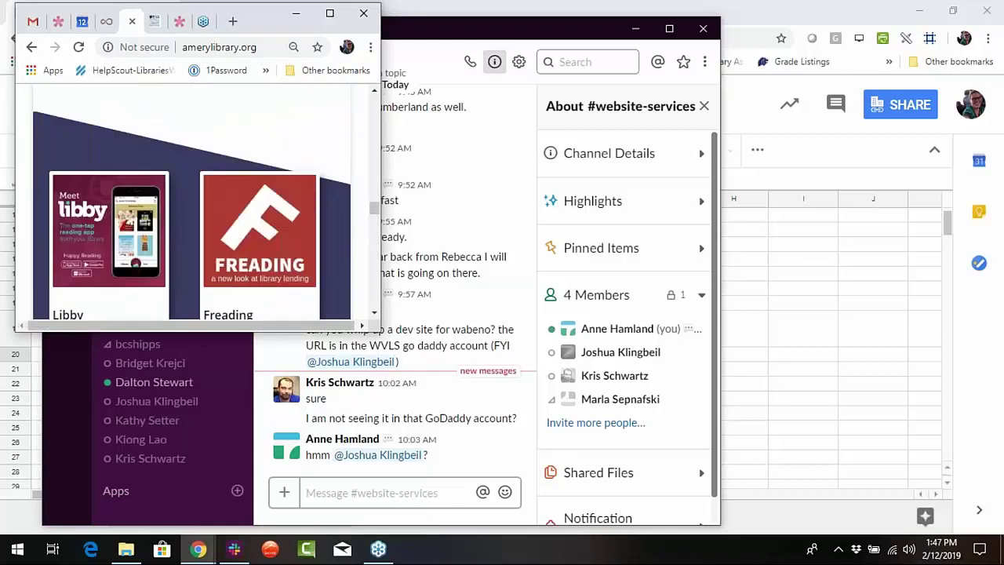
click(330, 14)
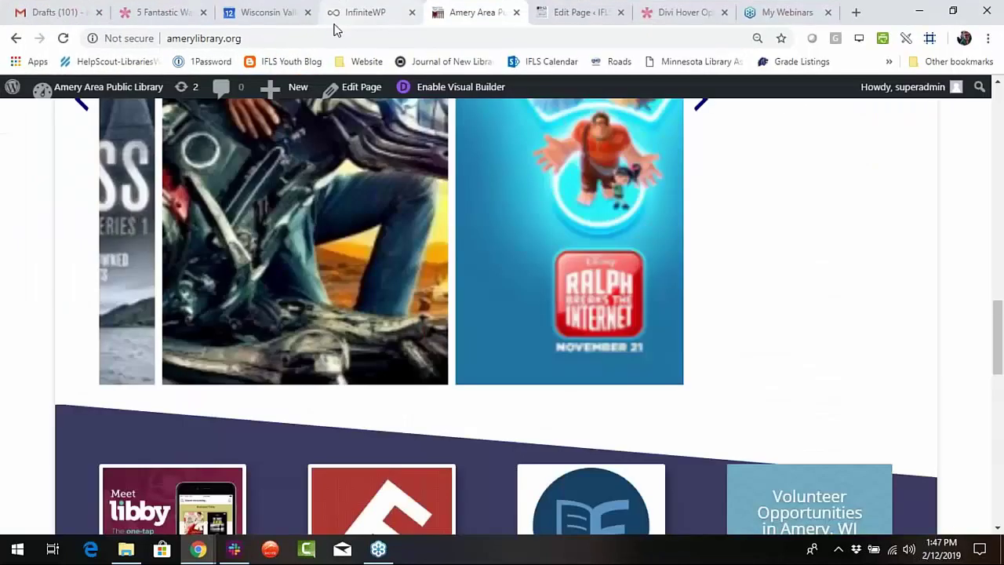
scroll(563, 266, up, 10)
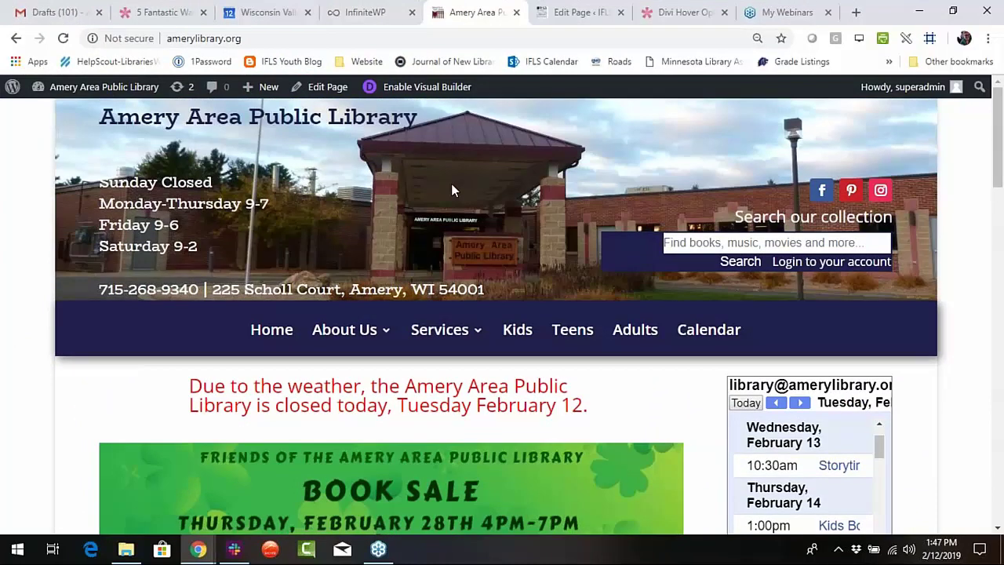
Open the Amery Home page for editing, preview it in a separate tab, and close the preview.
click(329, 87)
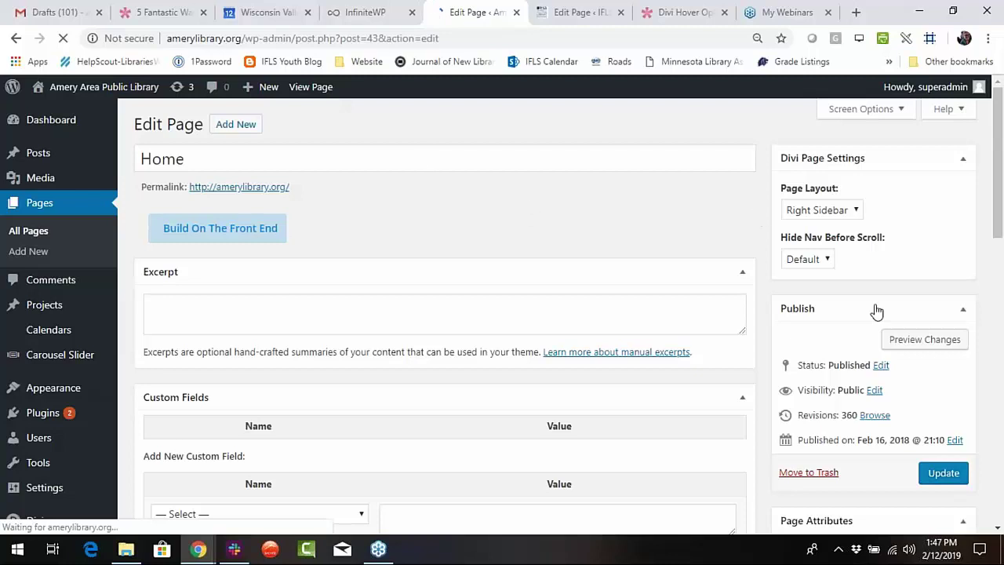
click(936, 347)
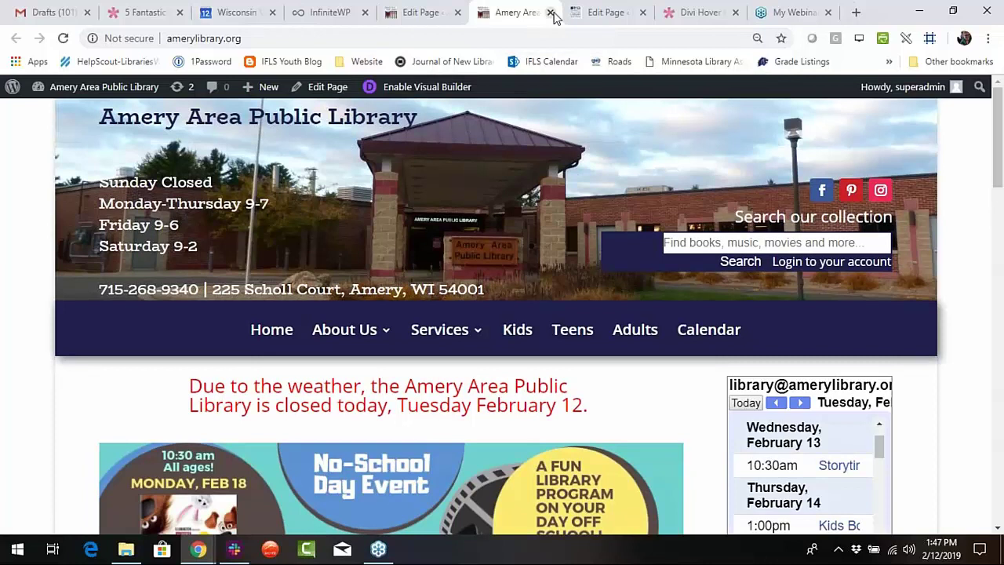
click(552, 13)
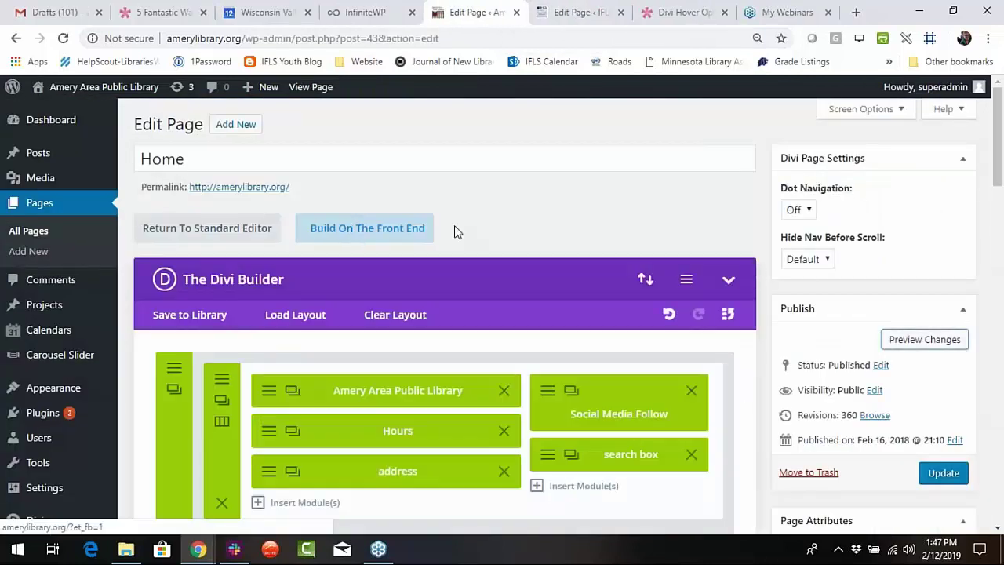
Open the Amery Area Public Library text module's settings and preview the module at phone and tablet sizes.
click(267, 395)
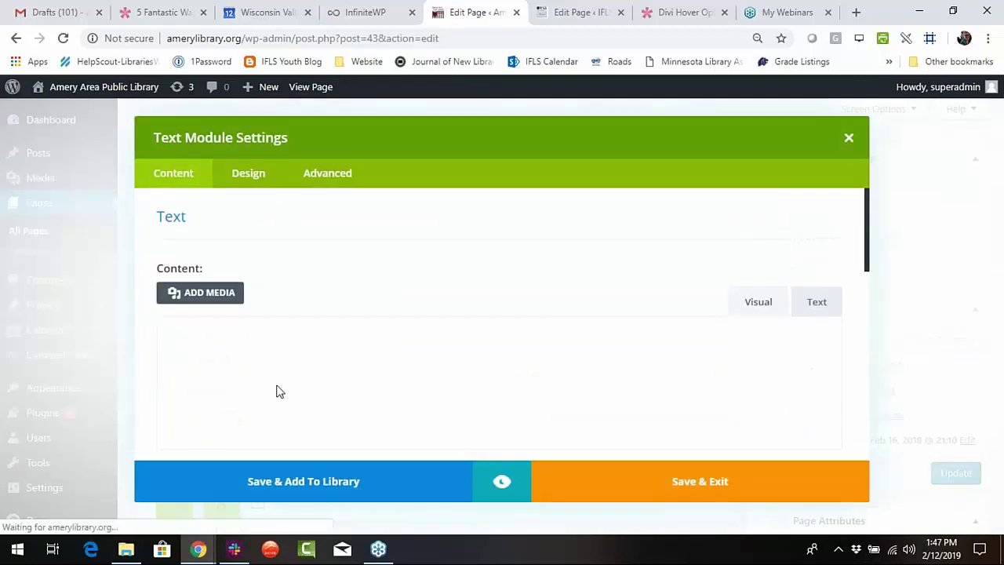
click(502, 484)
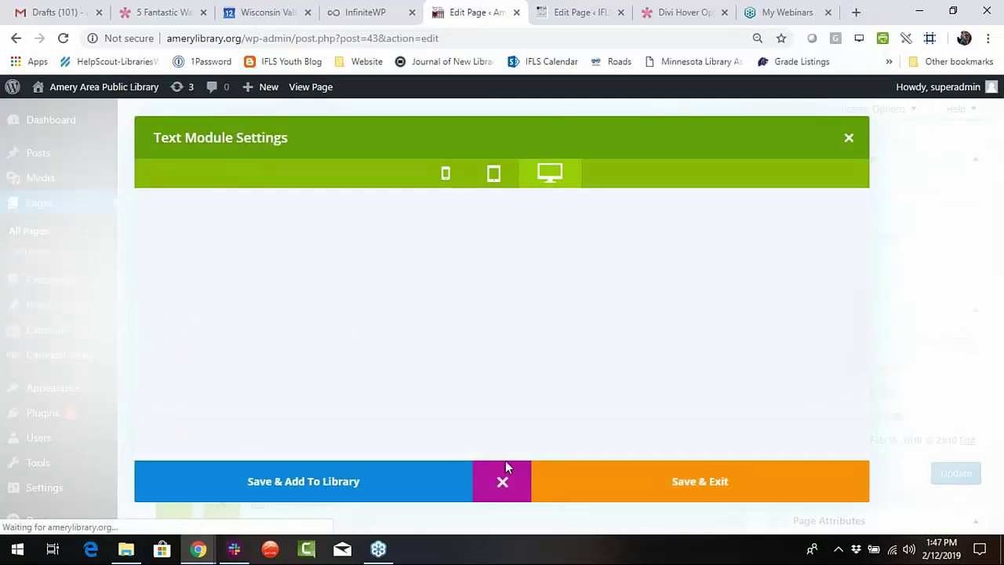
click(448, 169)
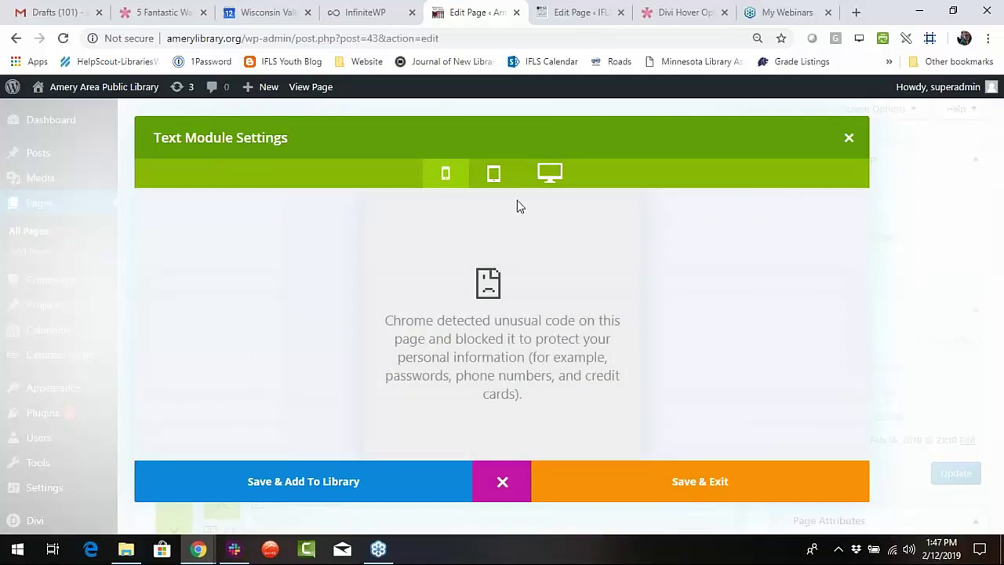
click(495, 174)
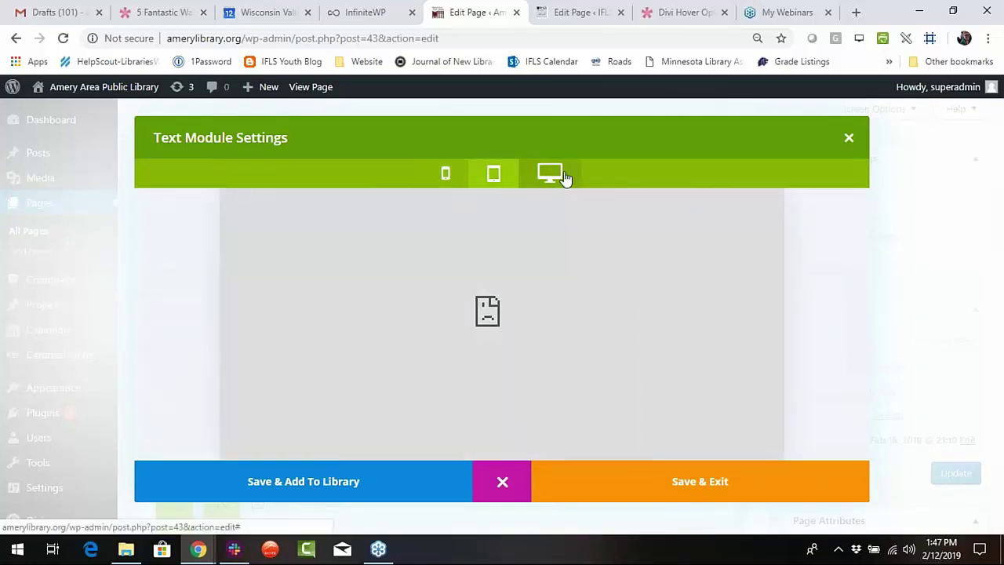
Close the text module's settings and leave the Amery Home page editor without updating the page.
click(604, 487)
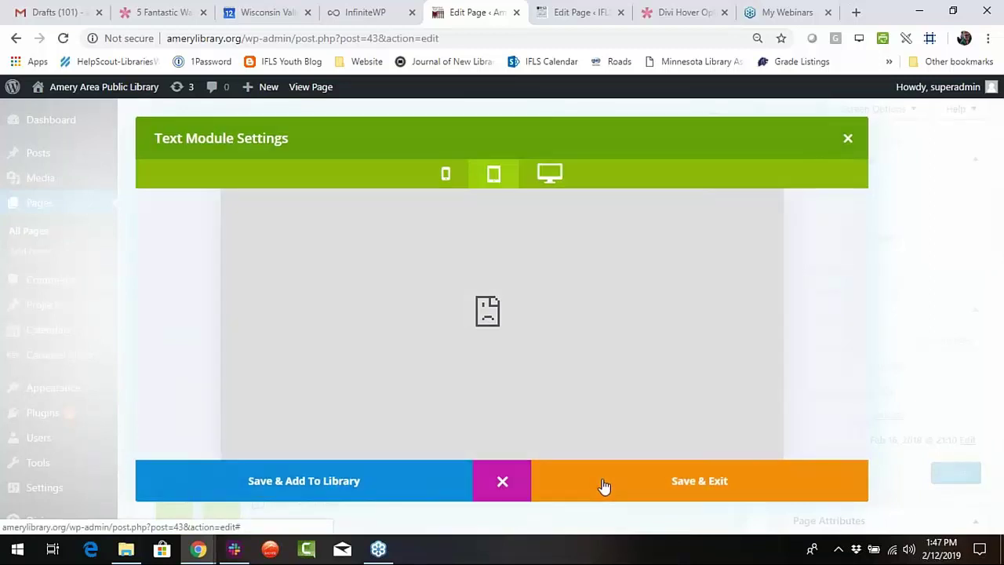
click(516, 12)
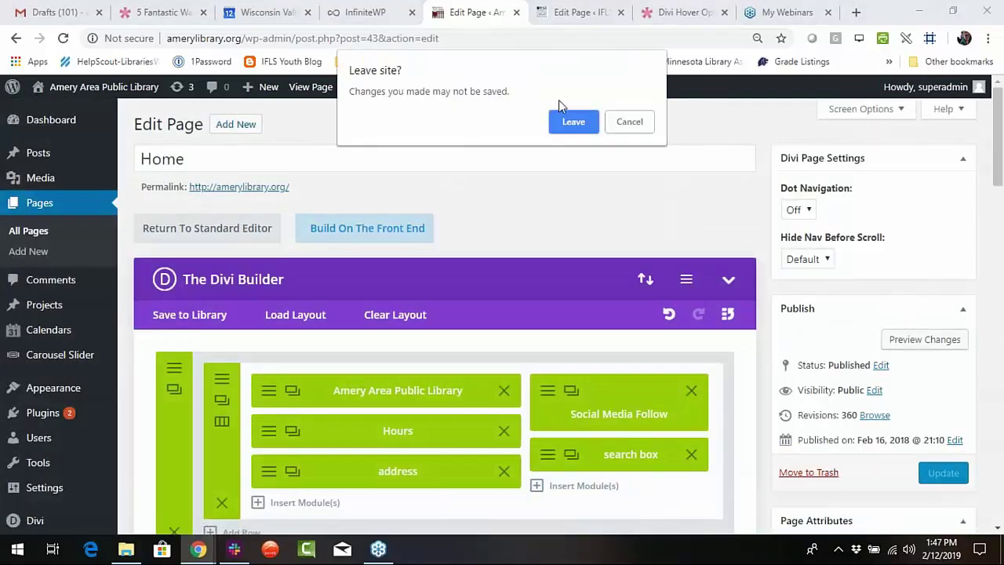
click(571, 130)
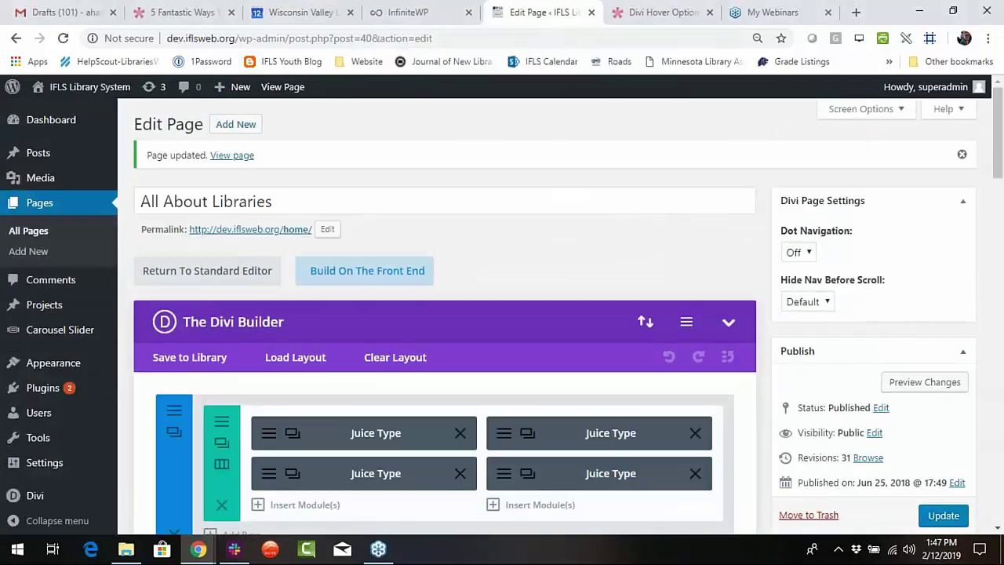
View the published All About Libraries page and reopen it for editing.
click(291, 87)
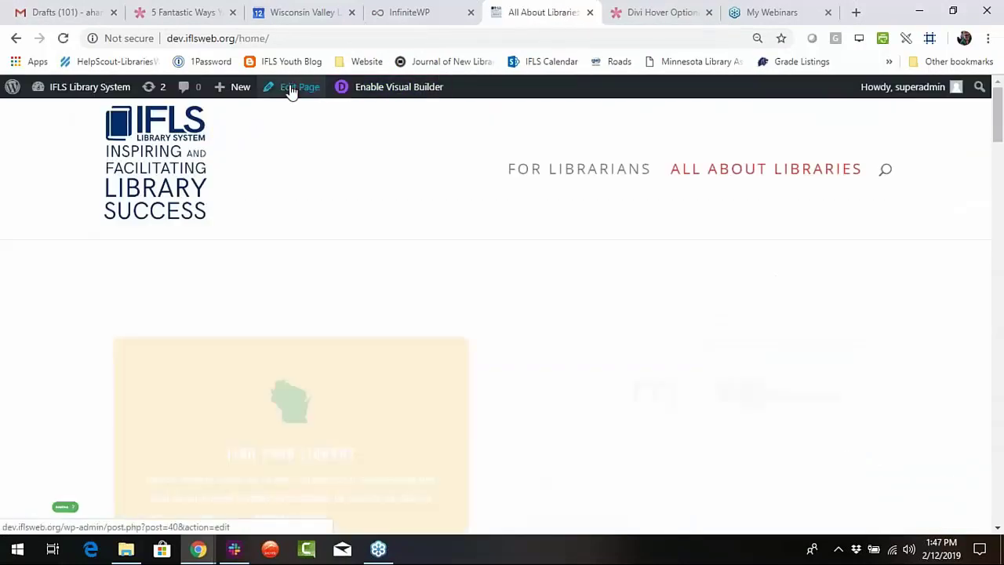
click(300, 86)
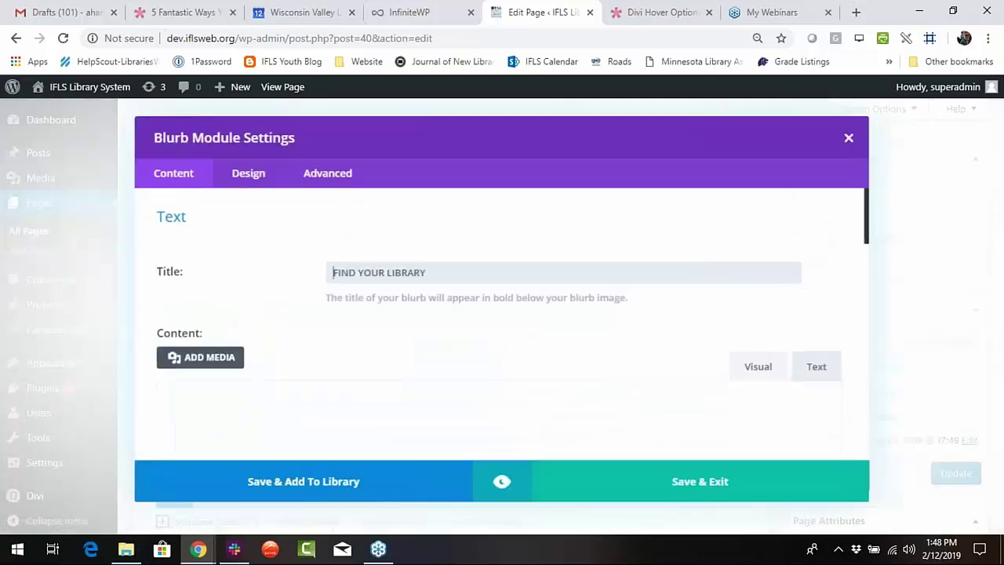
Preview the Find Your Library blurb module at phone, tablet and desktop sizes from its settings.
scroll(492, 373, down, 1)
click(509, 481)
click(457, 173)
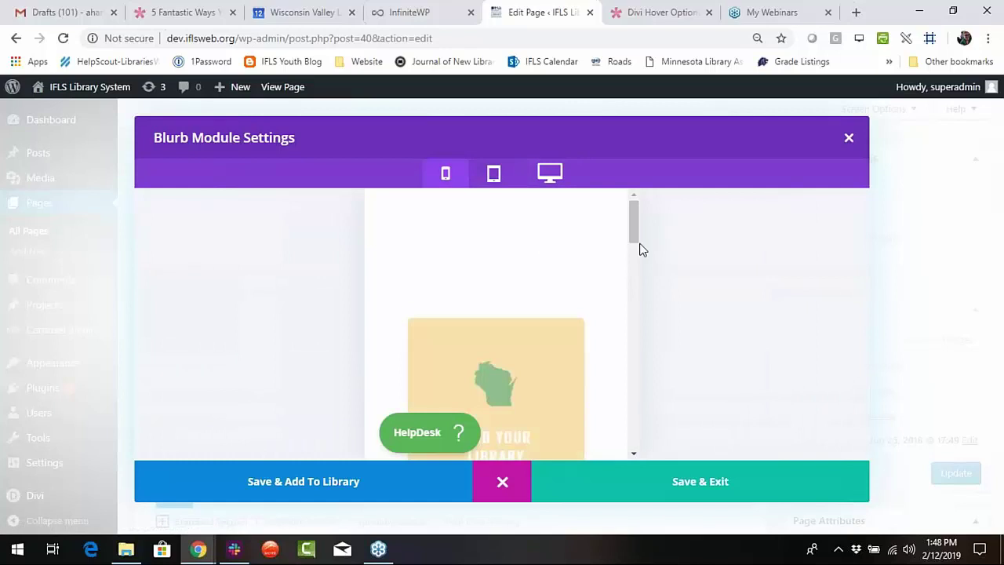
drag(632, 218, 664, 207)
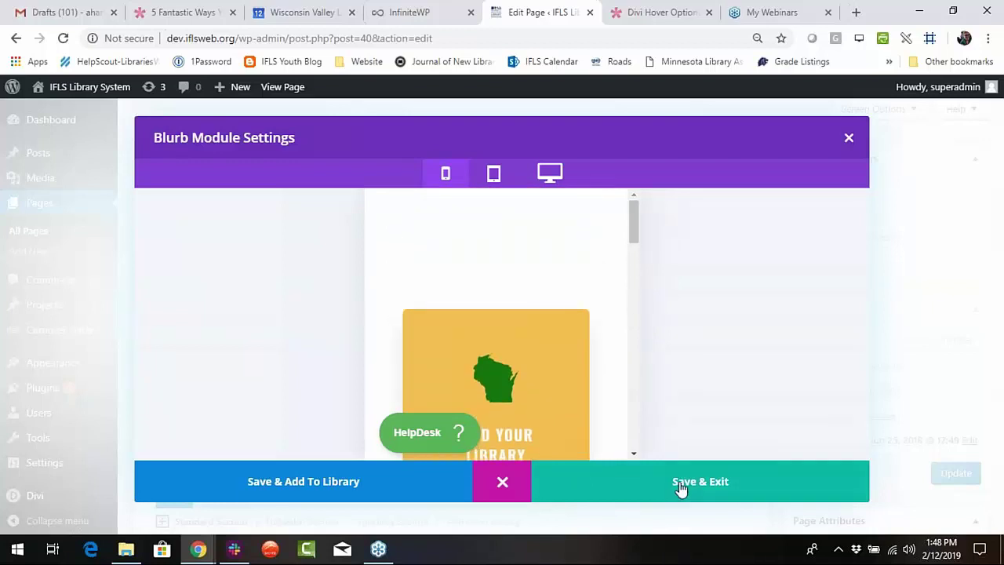
click(493, 173)
click(548, 171)
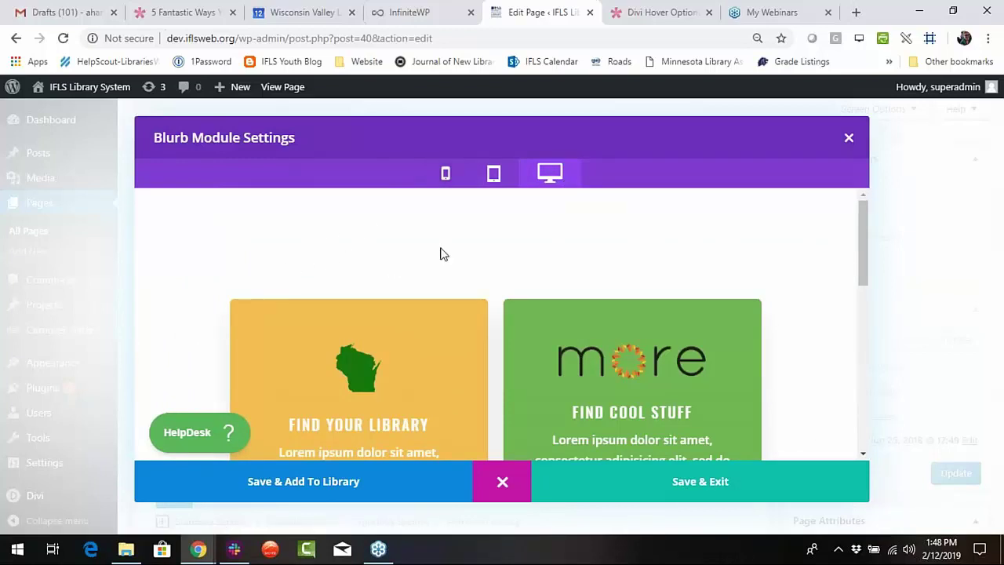
Compare the blurb's phone, tablet and desktop previews again, then save and exit the module settings.
click(445, 175)
click(494, 174)
click(549, 172)
click(446, 174)
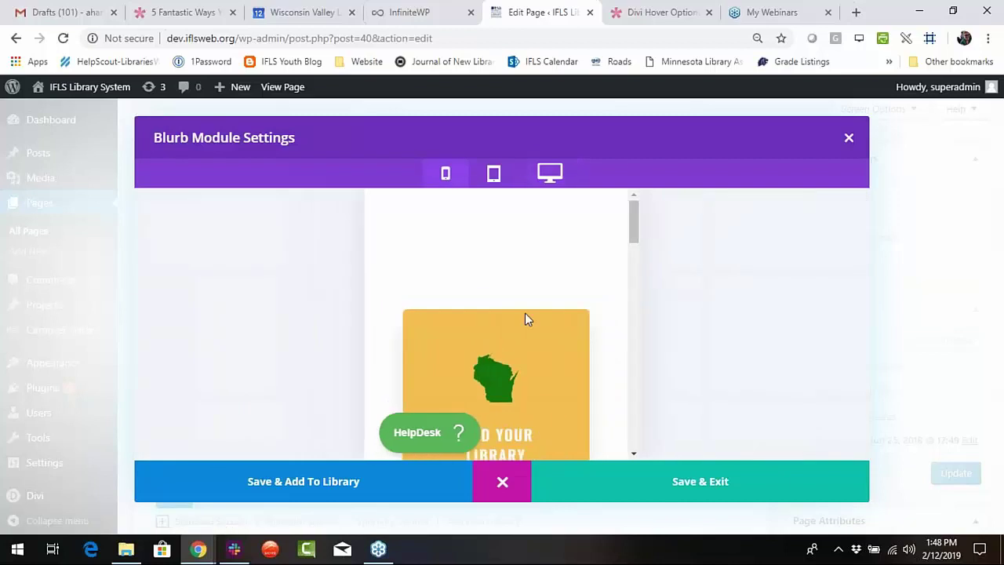
click(613, 480)
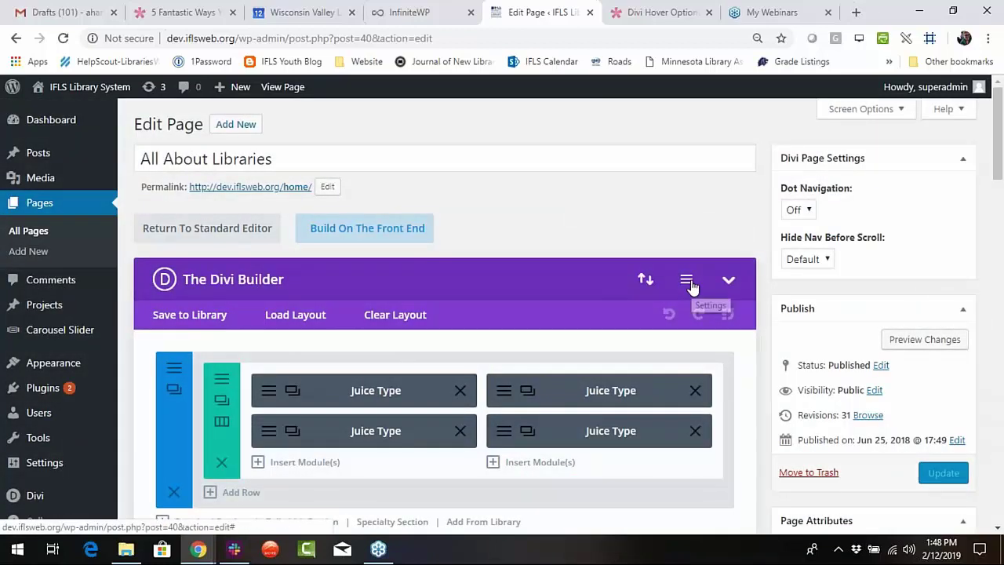
click(728, 283)
click(729, 283)
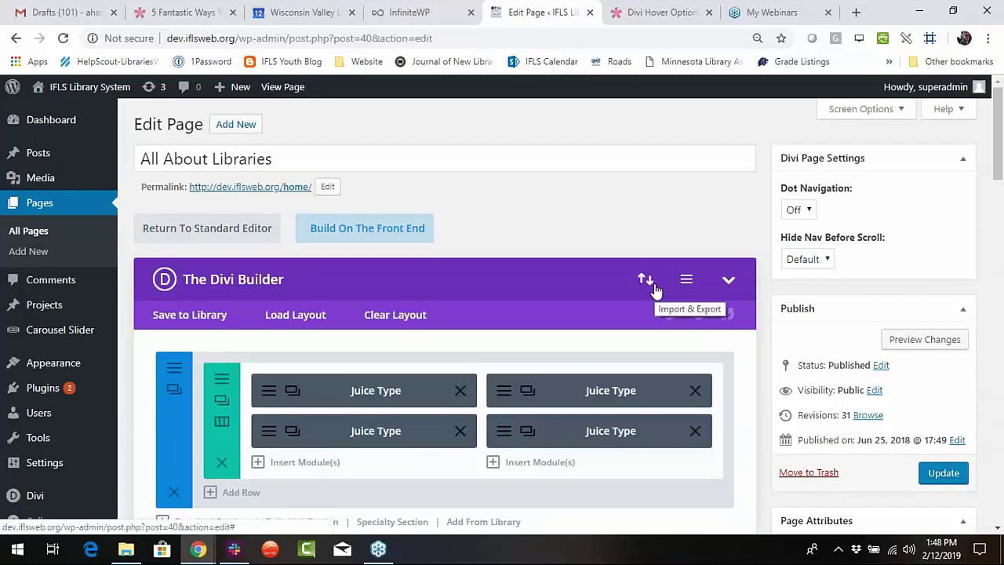
scroll(545, 246, down, 2)
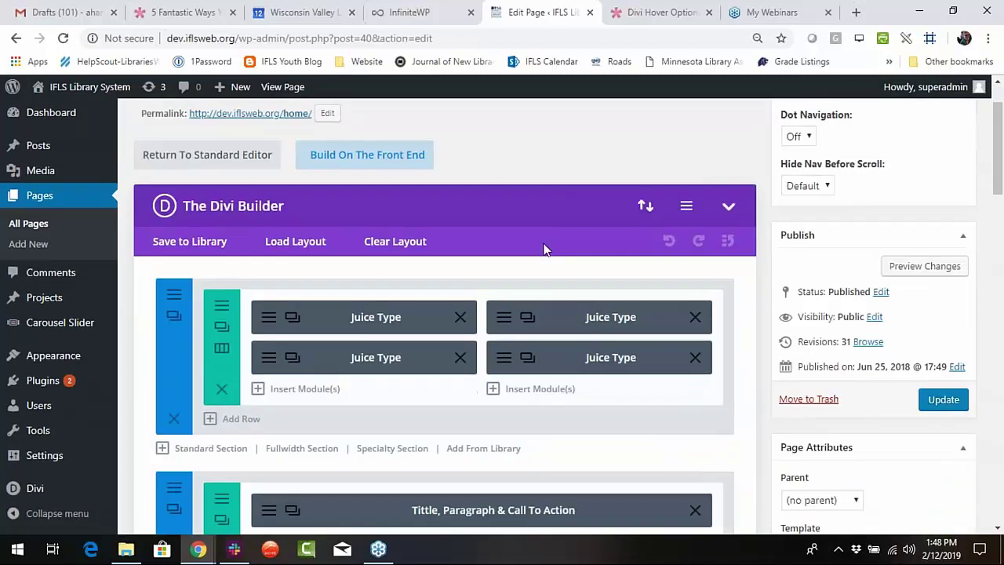
scroll(544, 243, up, 2)
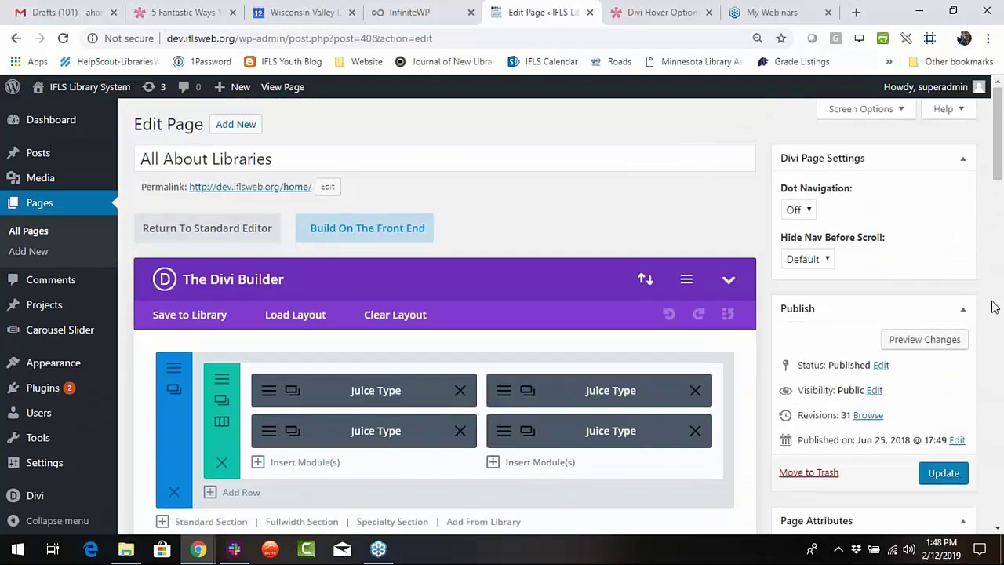